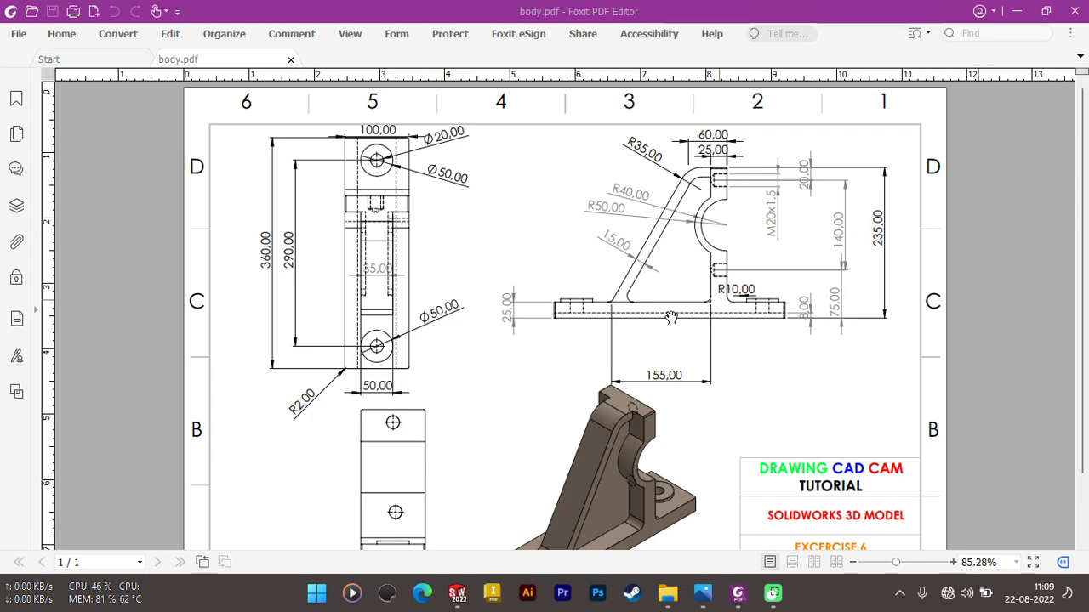
Step: Review the body.pdf bracket drawing in Foxit, then switch to SOLIDWORKS 2022
scroll(380, 234, "down", 2)
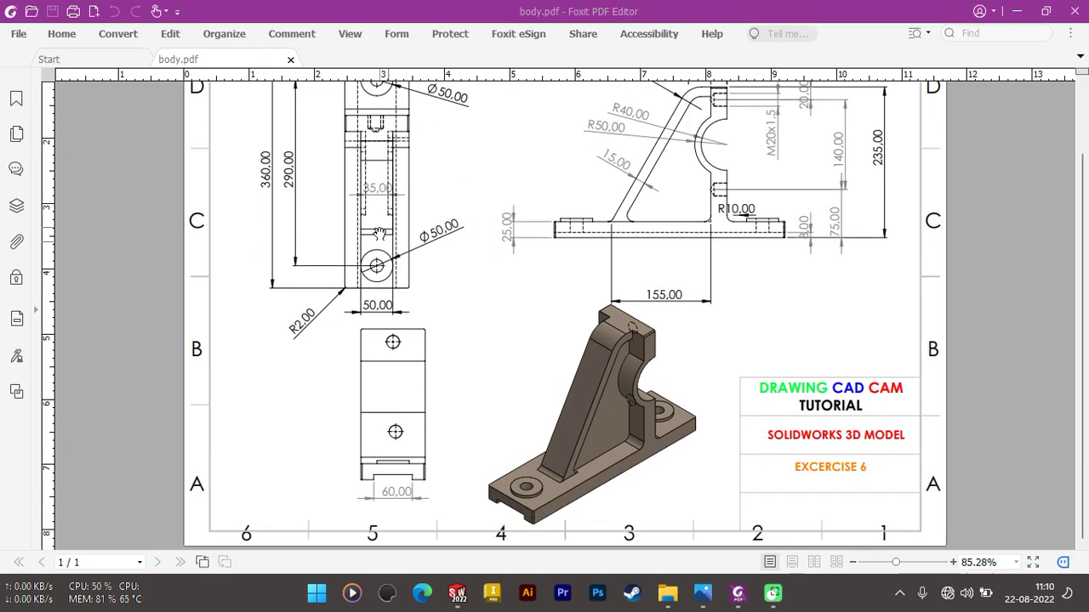
scroll(380, 230, "up", 1)
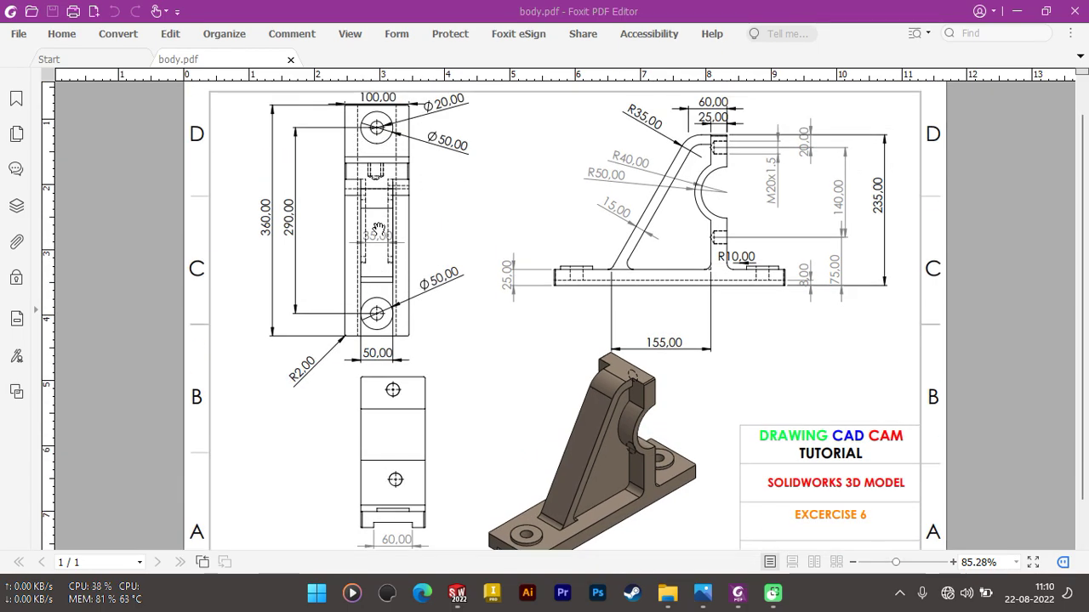
scroll(380, 230, "down", 1)
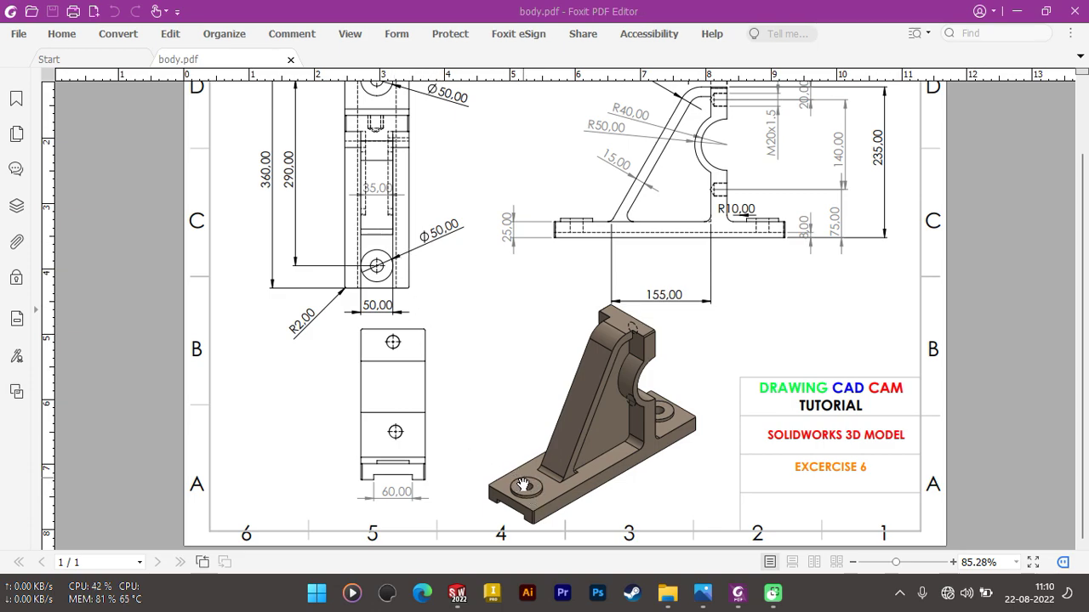
scroll(379, 188, "up", 1)
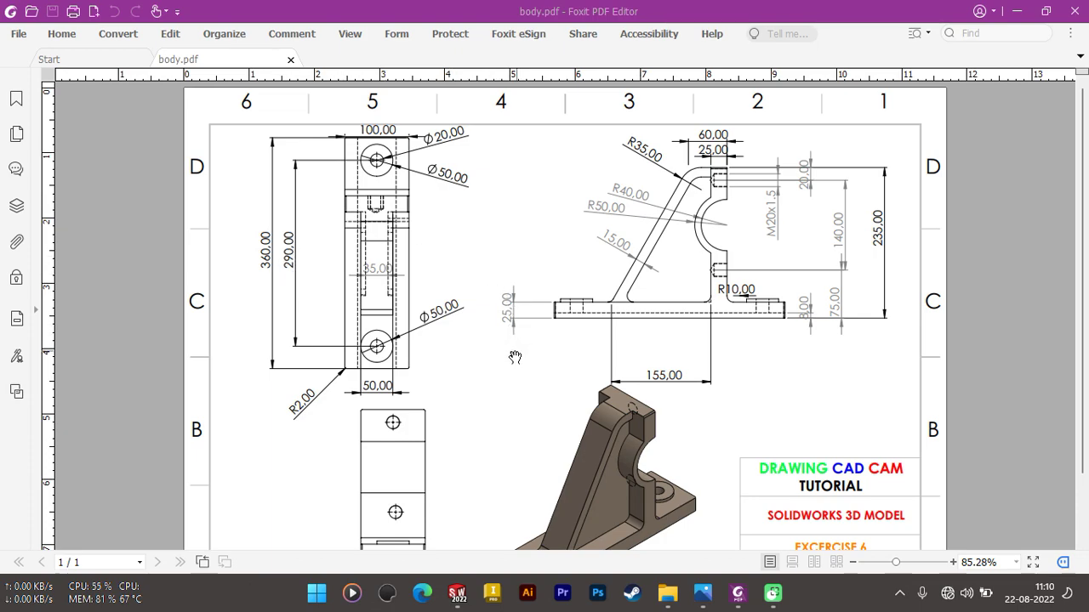
scroll(476, 360, "down", 2)
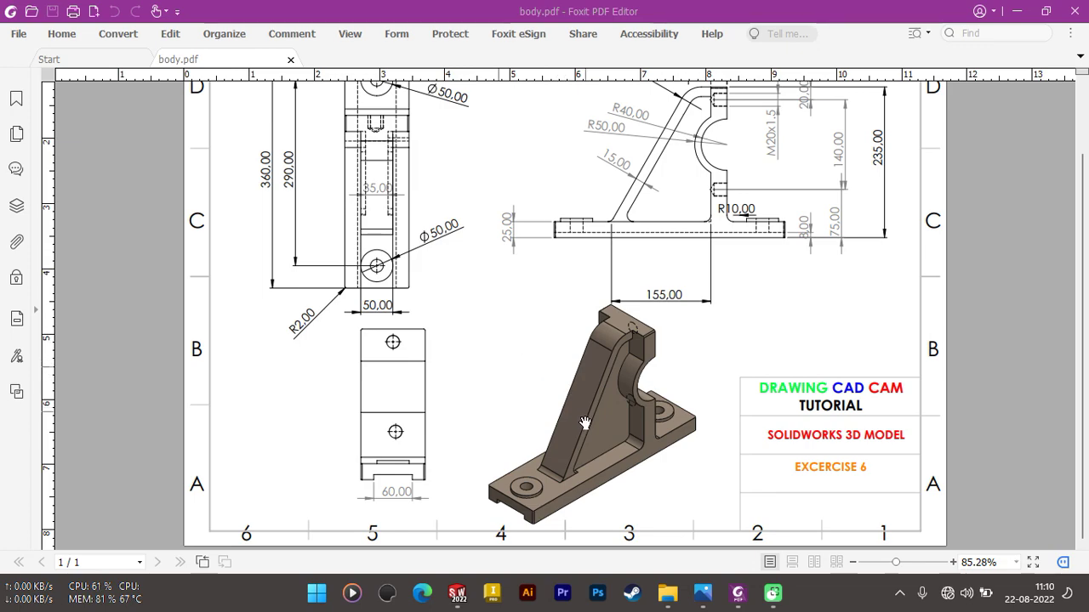
scroll(432, 273, "up", 1)
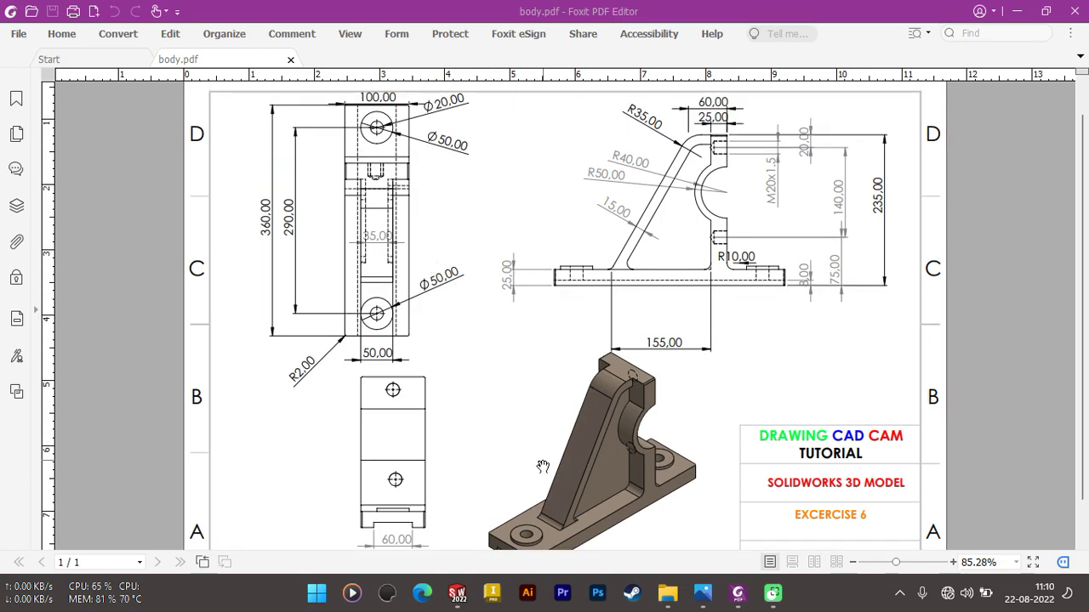
scroll(547, 457, "up", 1)
scroll(616, 349, "down", 2)
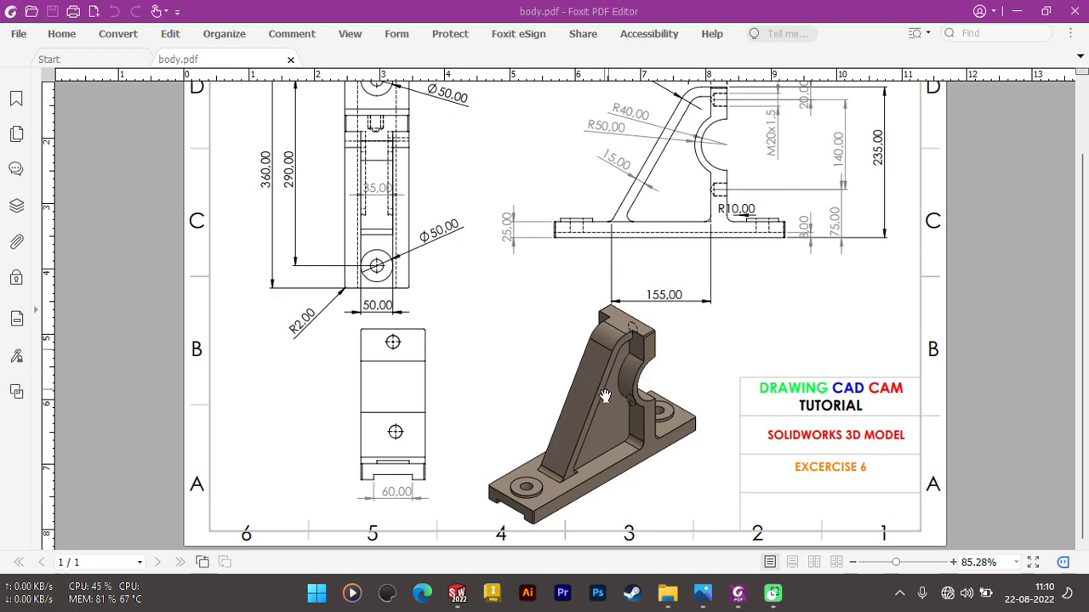
scroll(630, 320, "up", 2)
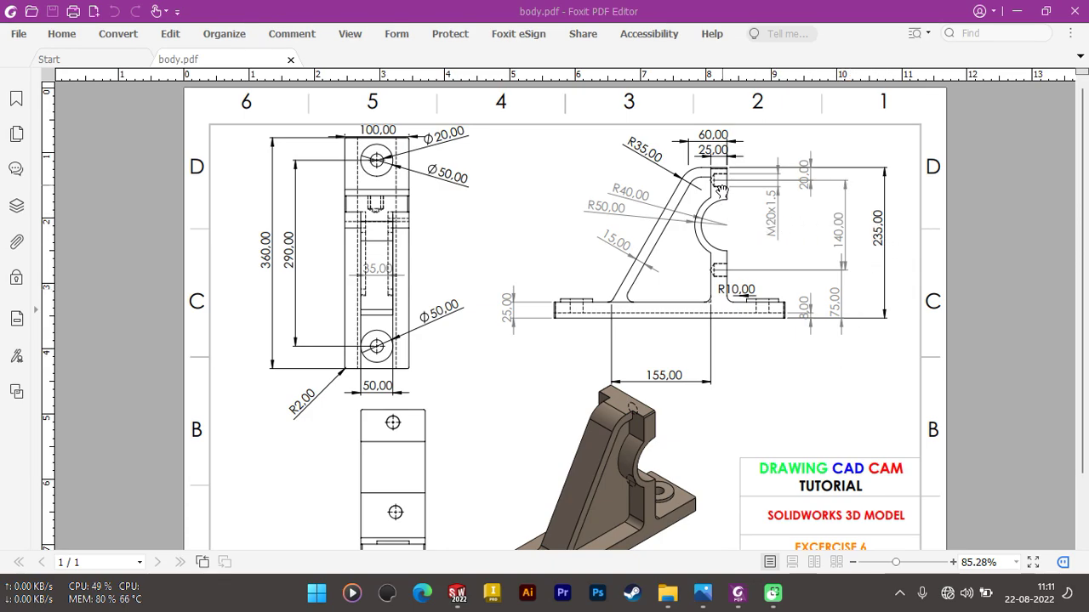
scroll(727, 188, "down", 2)
scroll(723, 174, "up", 2)
left_click(458, 595)
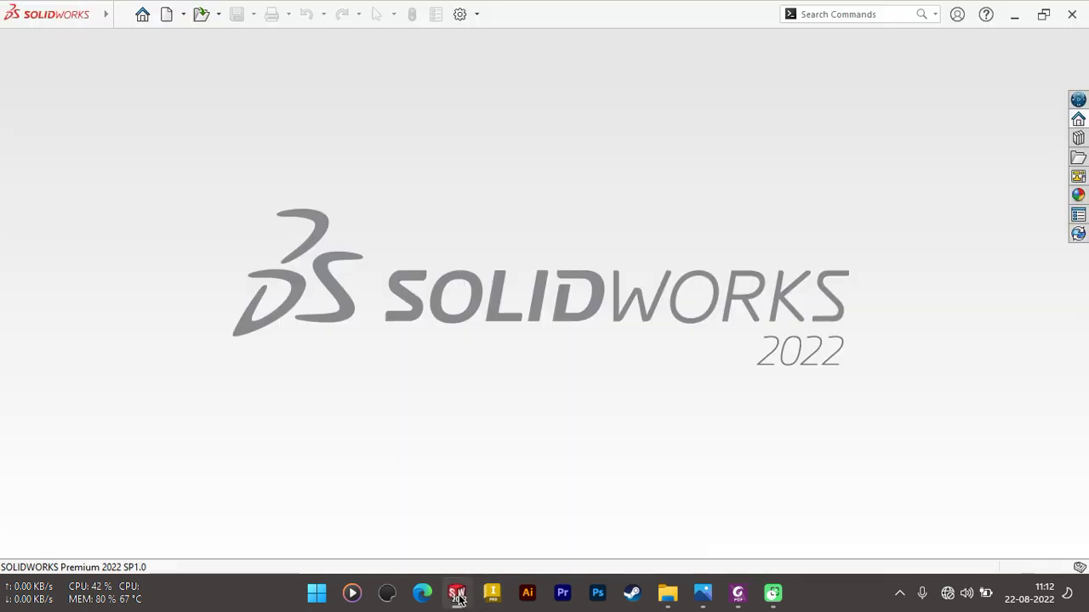
Step: Create a new part and start a sketch on the Top Plane
left_click(184, 16)
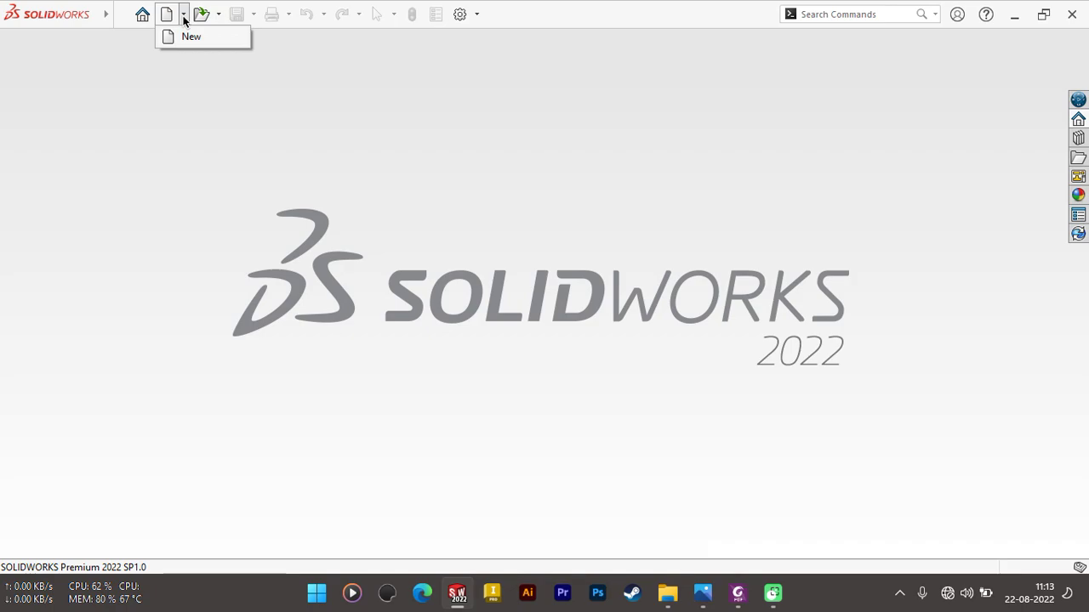
left_click(195, 36)
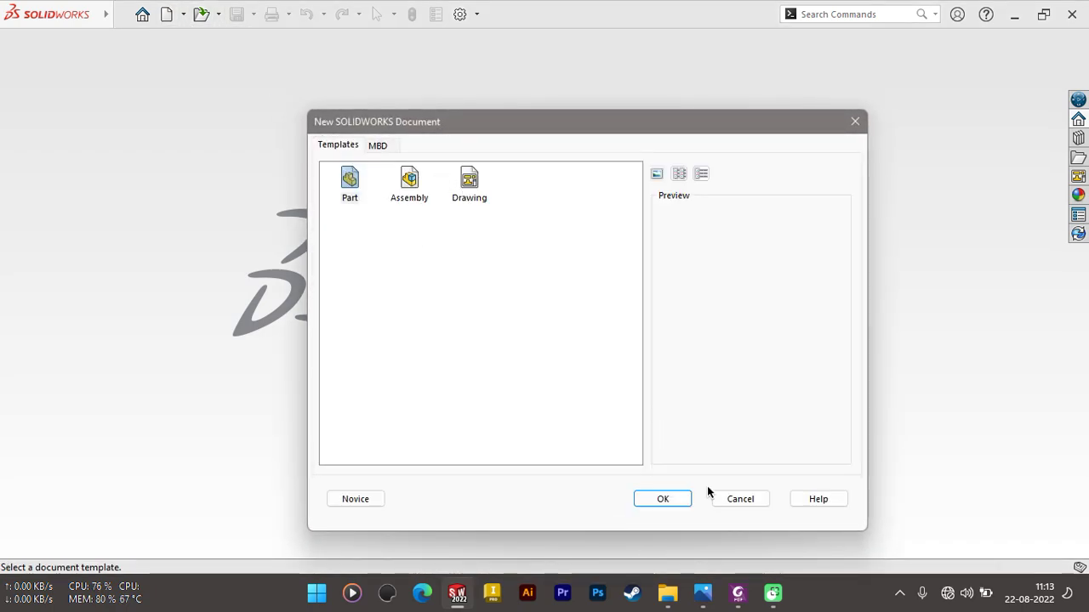
left_click(682, 494)
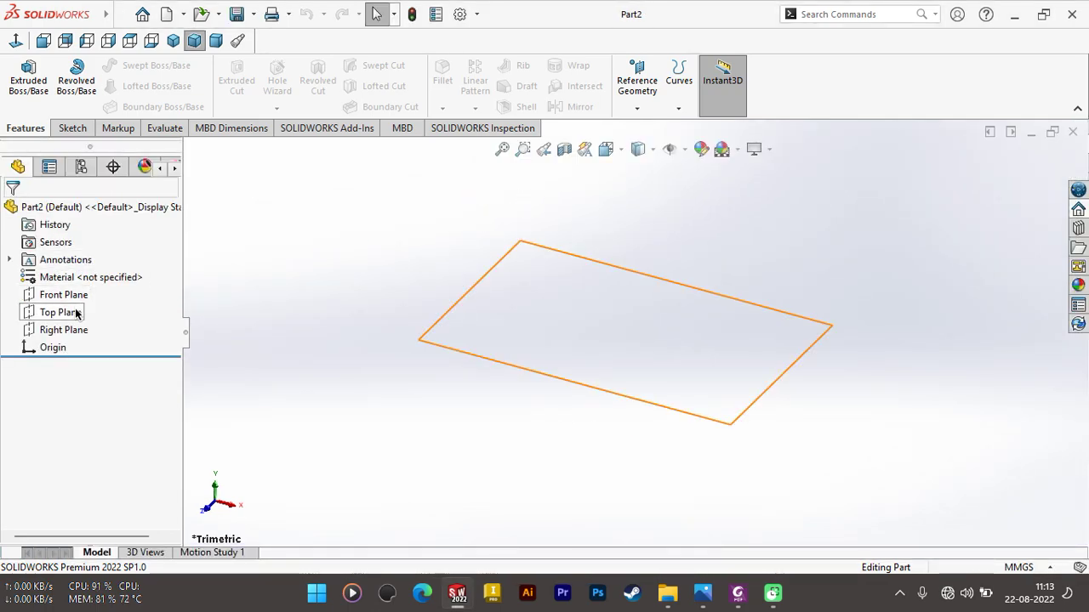
left_click(73, 316)
right_click(73, 316)
left_click(85, 292)
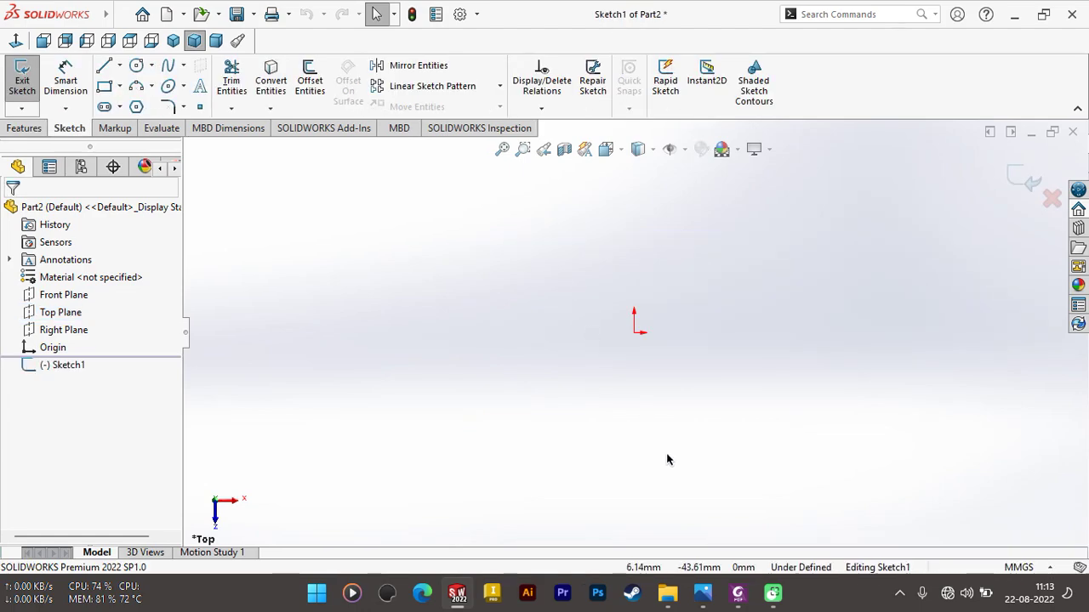
Step: Draw a corner rectangle up and right from the origin, redoing the misplaced first attempt
left_click(102, 88)
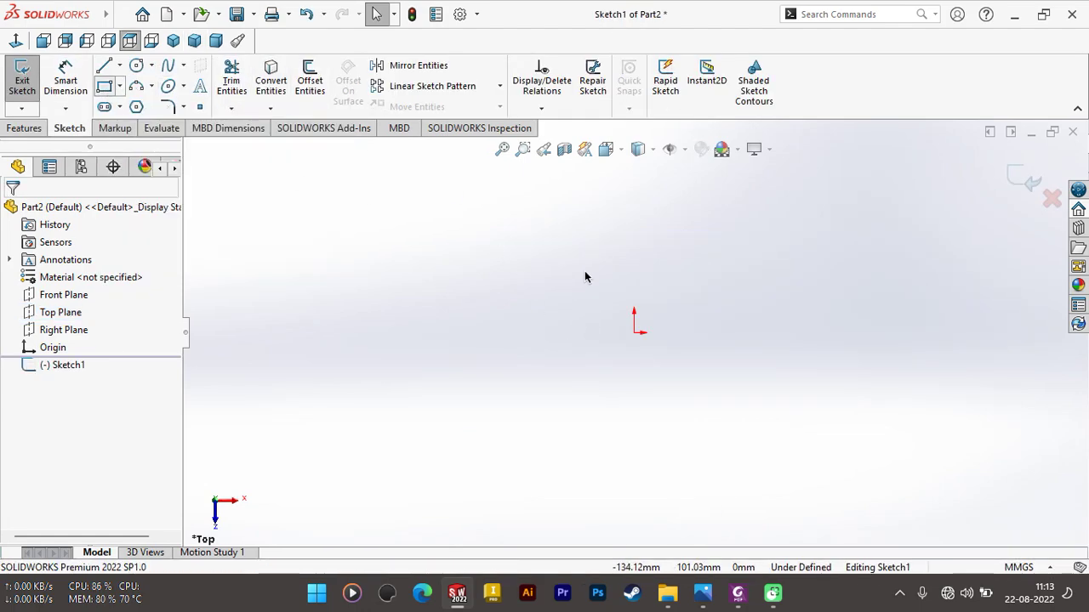
left_click(611, 186)
left_click(624, 248)
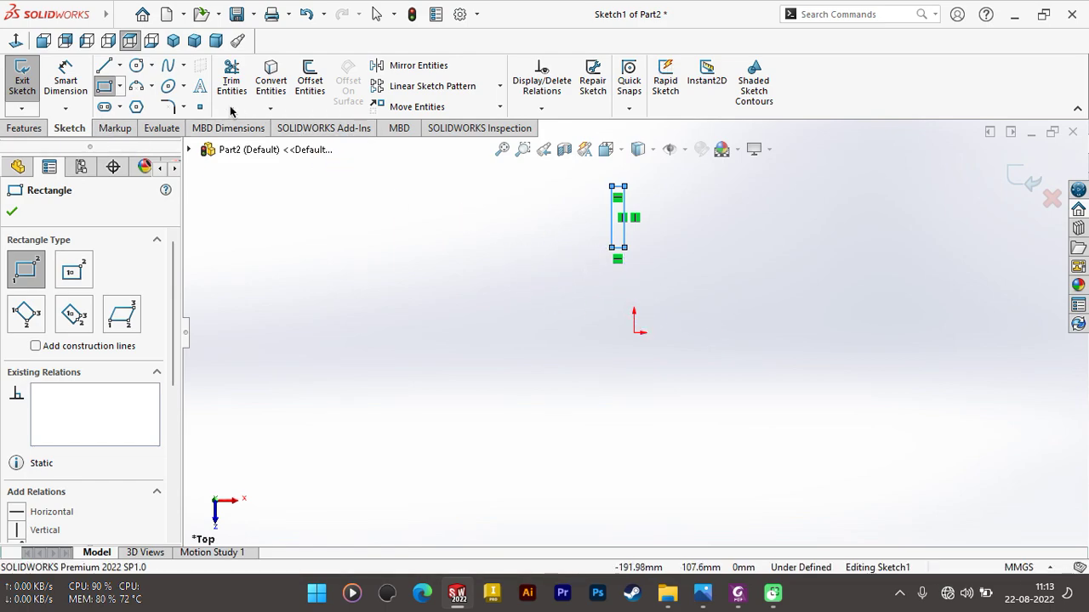
key("ctrl+z")
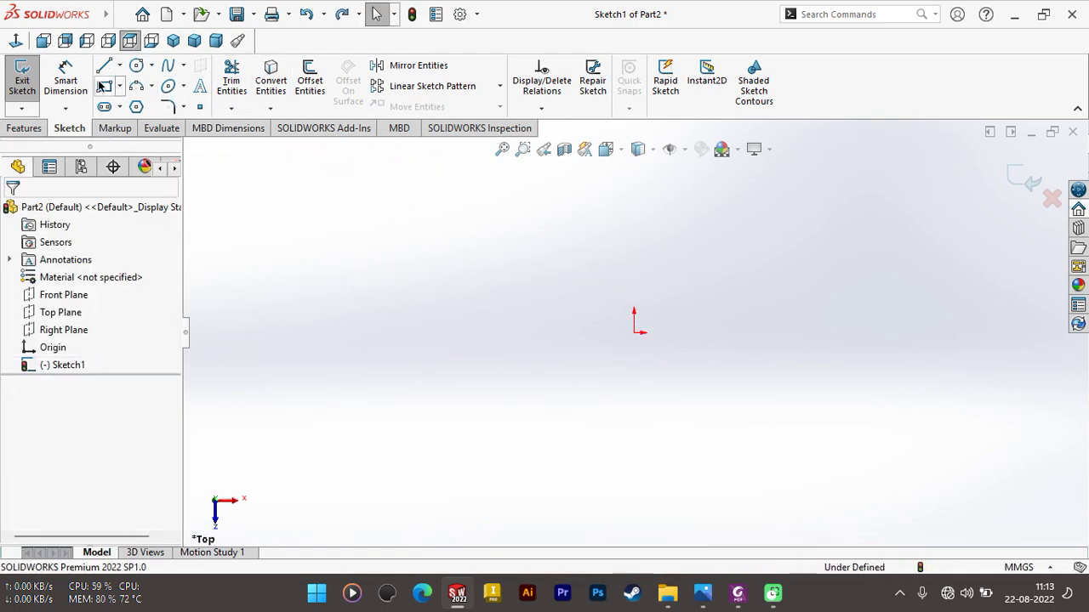
left_click(646, 195)
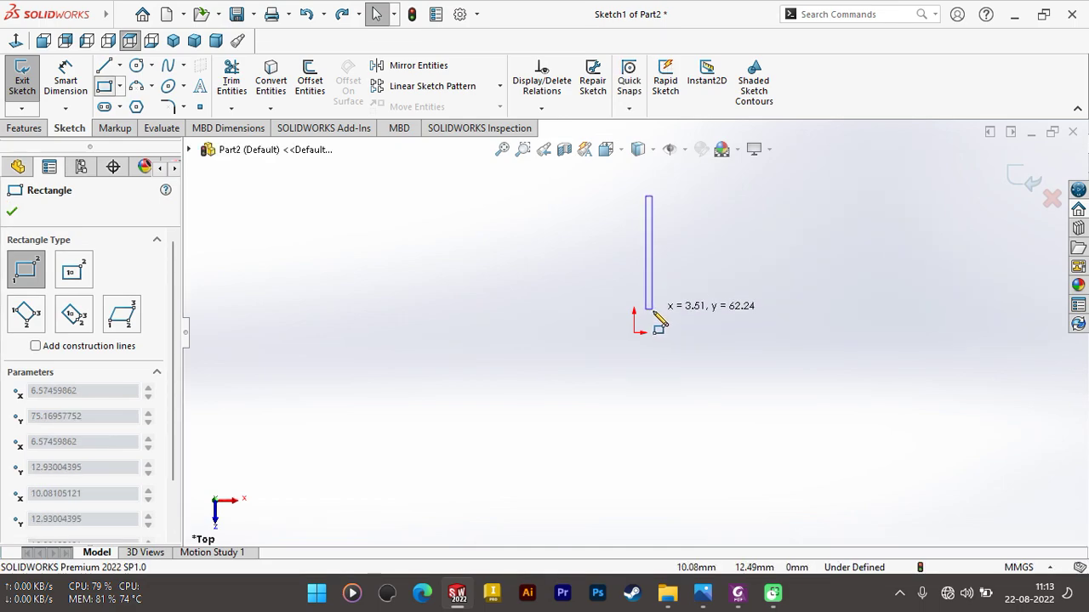
left_click(690, 313)
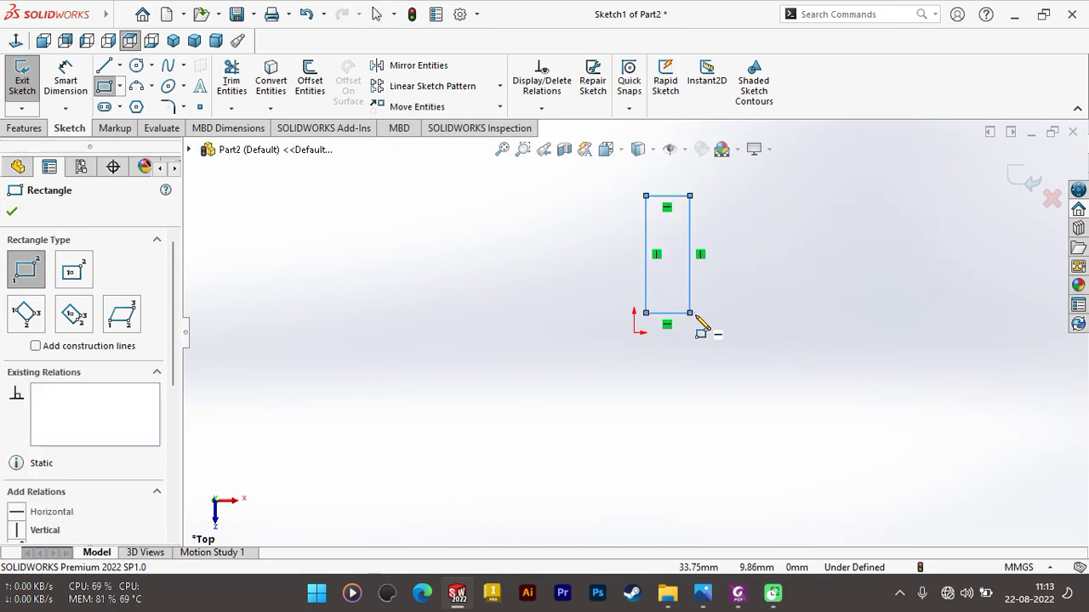
key("Escape")
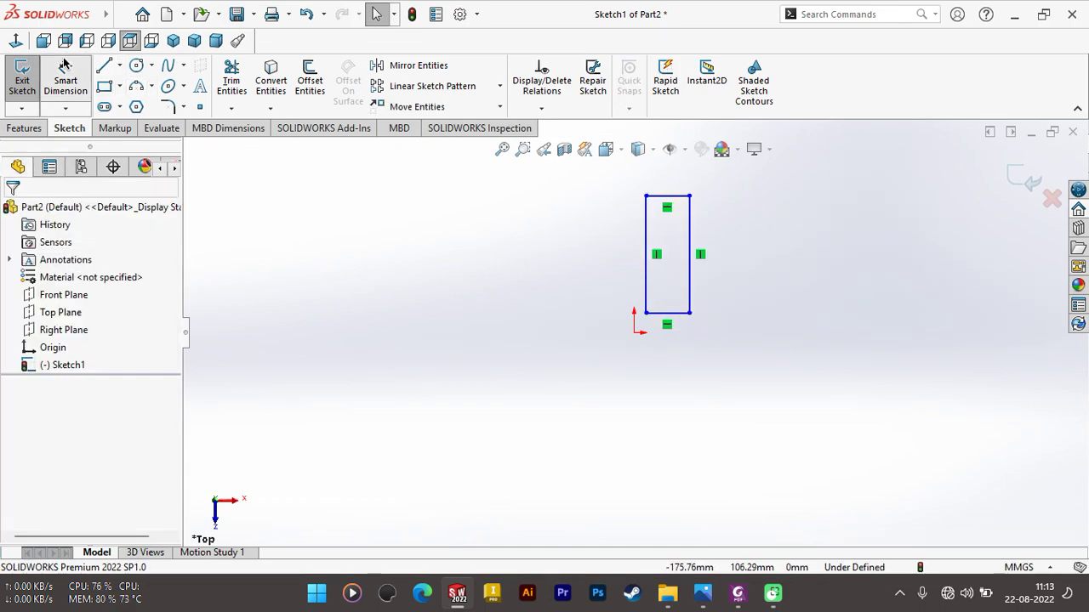
left_click(664, 196)
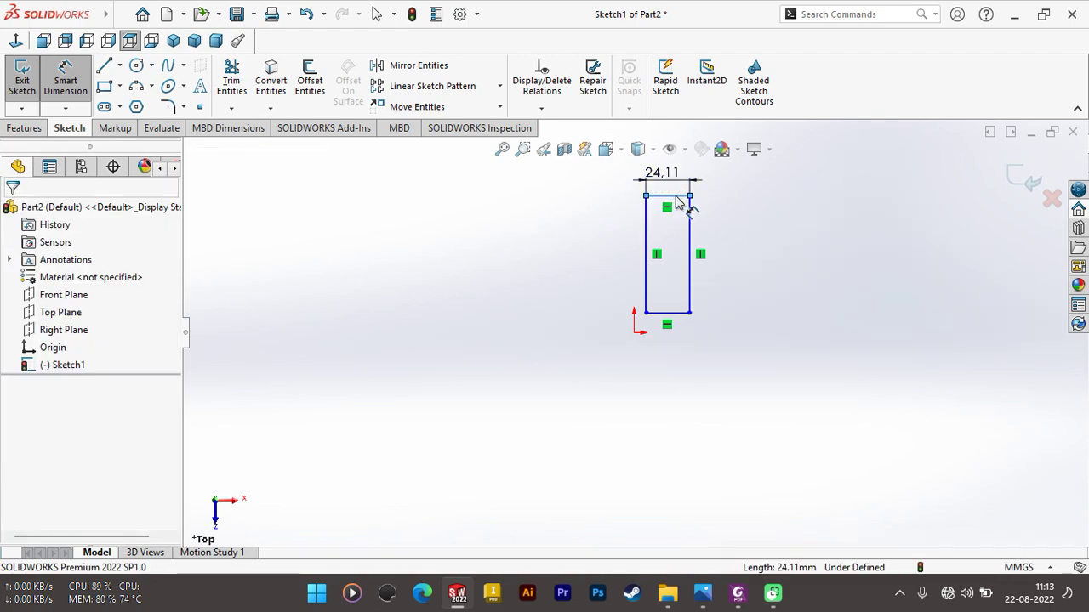
Step: Dimension the rectangle's top edge to 100 and its right edge to 360
left_click(676, 202)
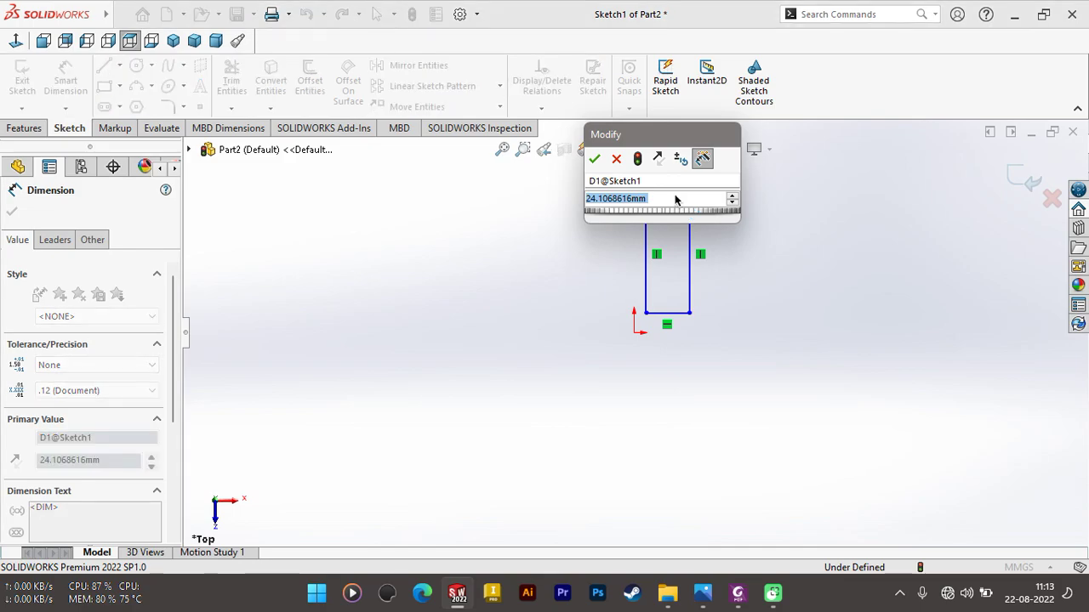
type("100")
key("Return")
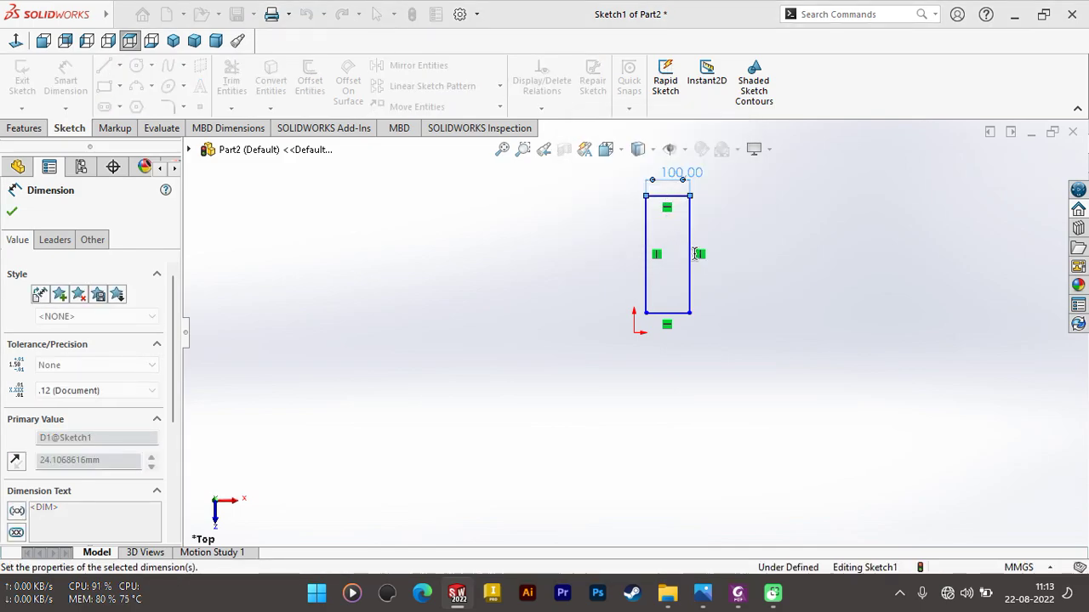
left_click(737, 253)
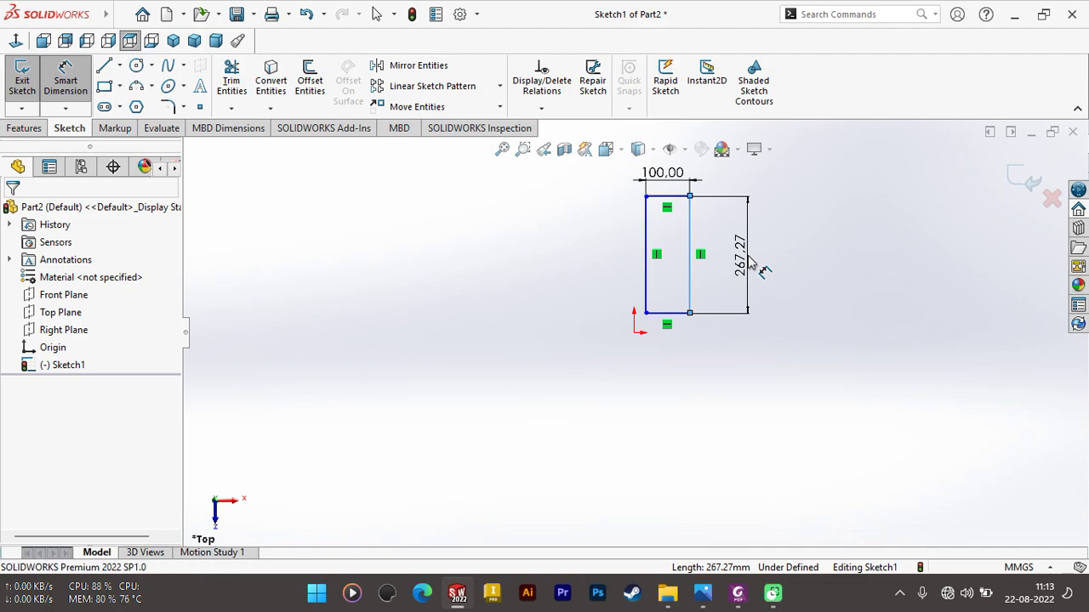
left_click(750, 264)
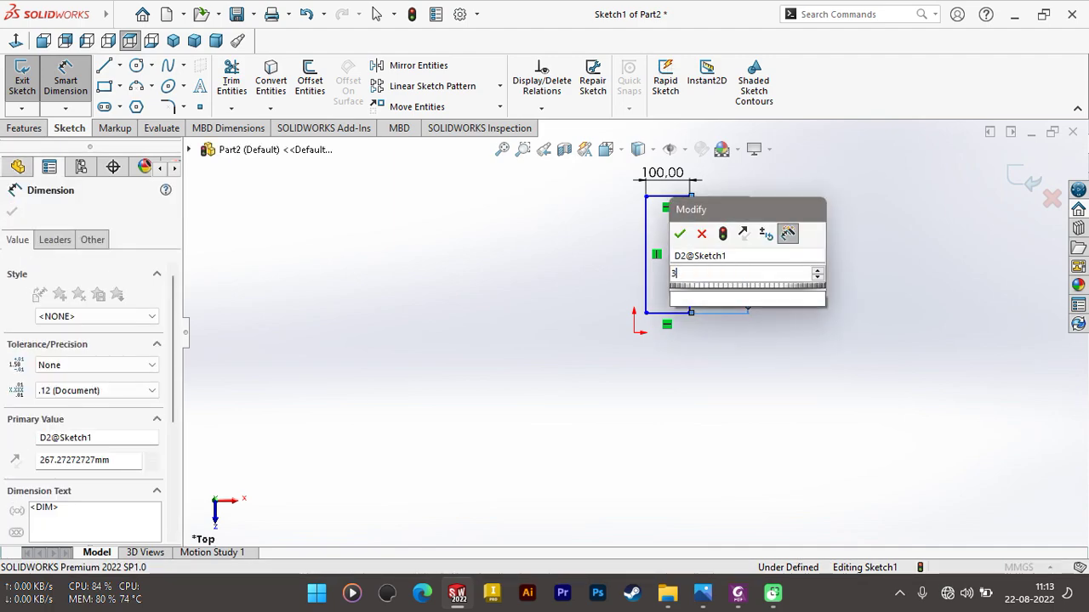
type("360")
key("Return")
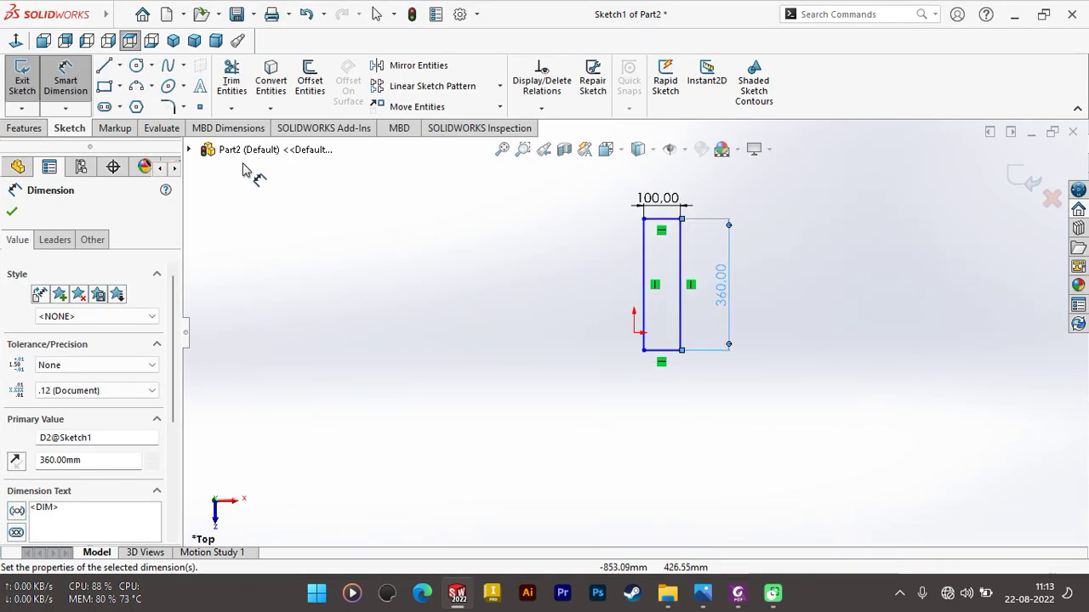
Step: Start a centerline at the midpoint of the rectangle's left edge
scroll(731, 240, "down", 2)
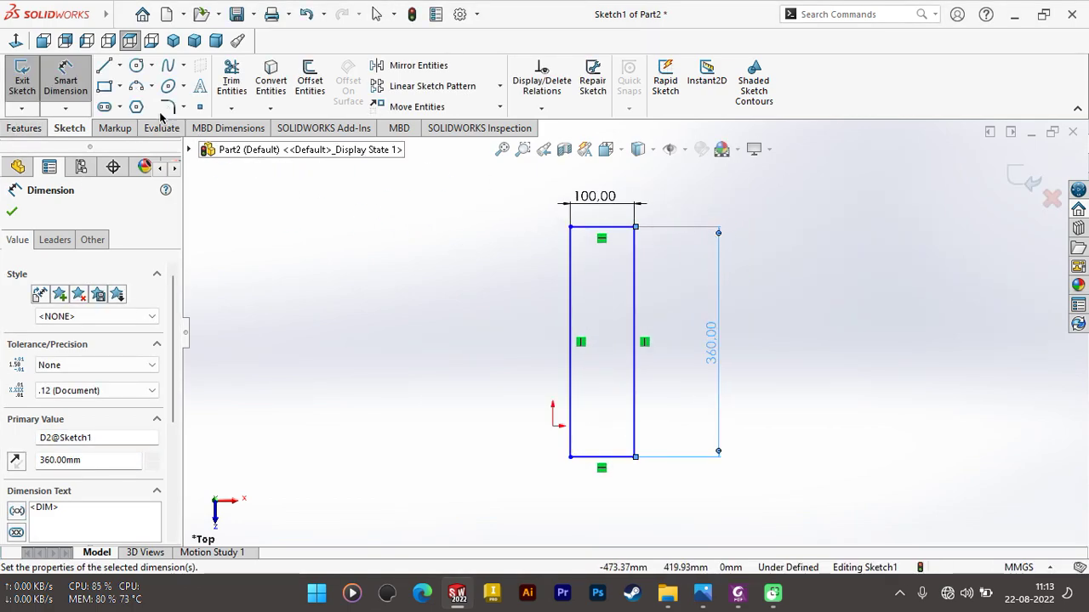
left_click(120, 67)
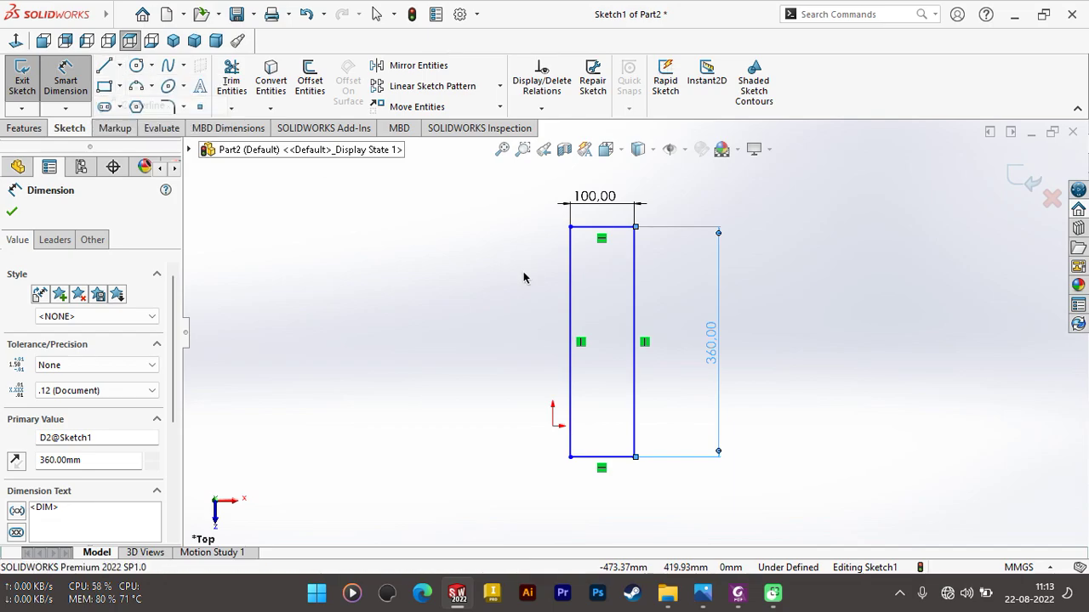
left_click(571, 341)
Step: Finish the centerline across the rectangle's middle and draw a circle near the top
left_click(634, 342)
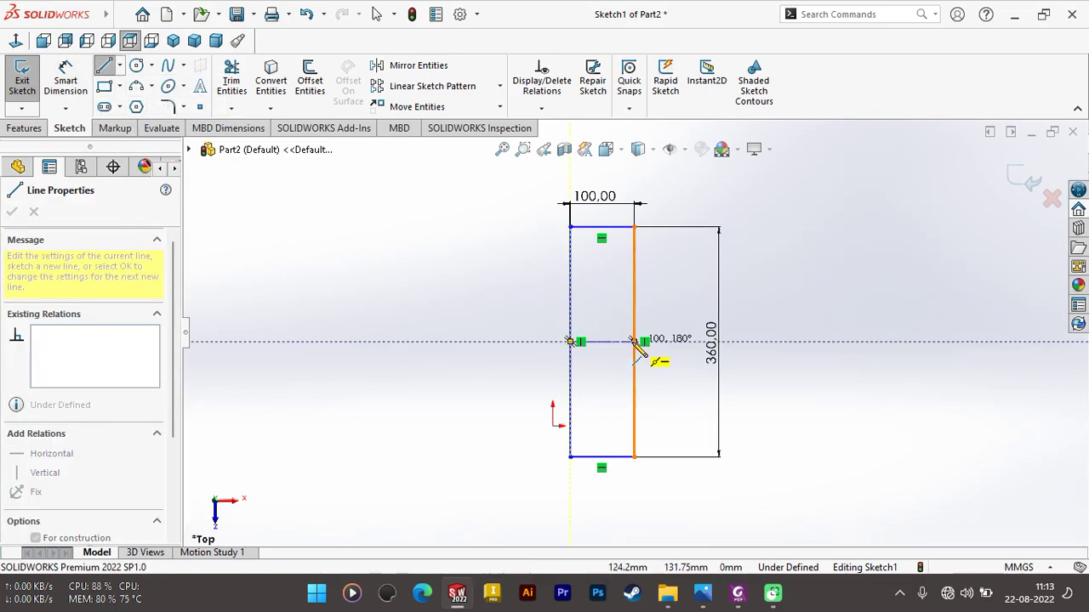
key("Escape")
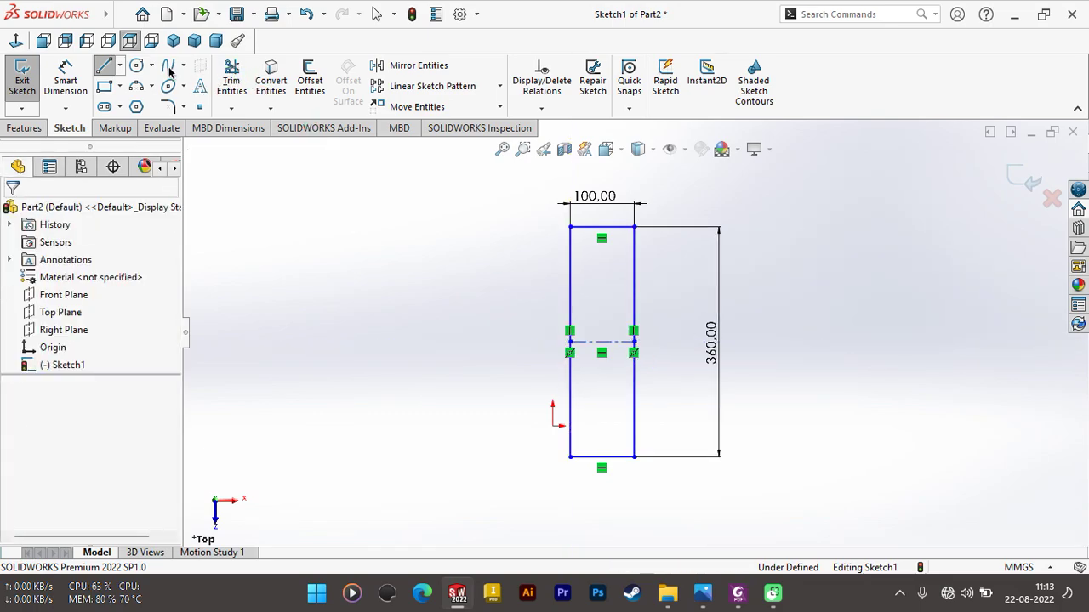
key("c")
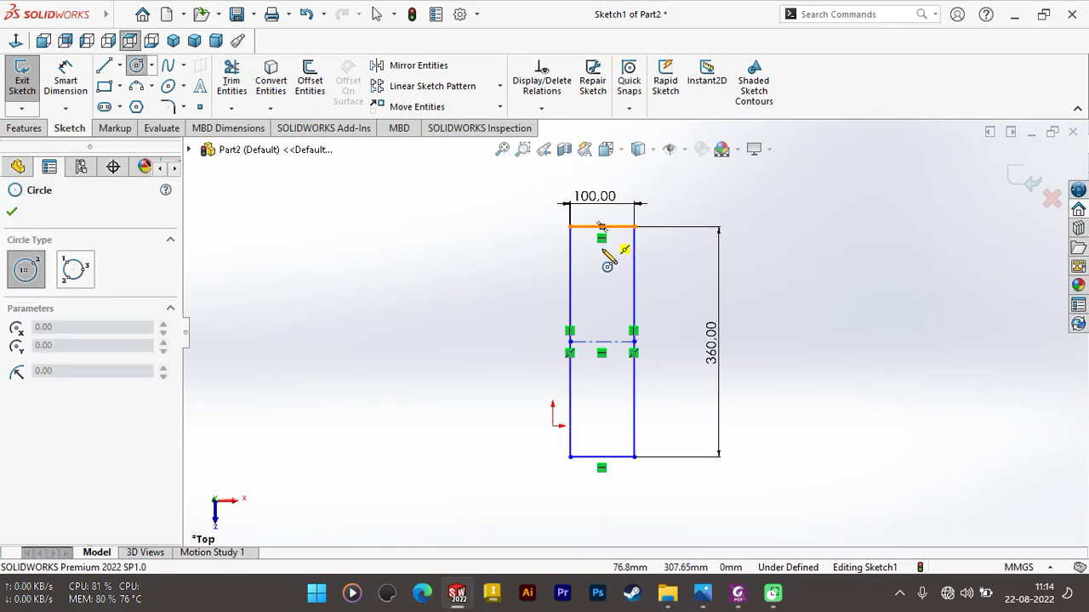
left_click_drag(603, 255, 617, 259)
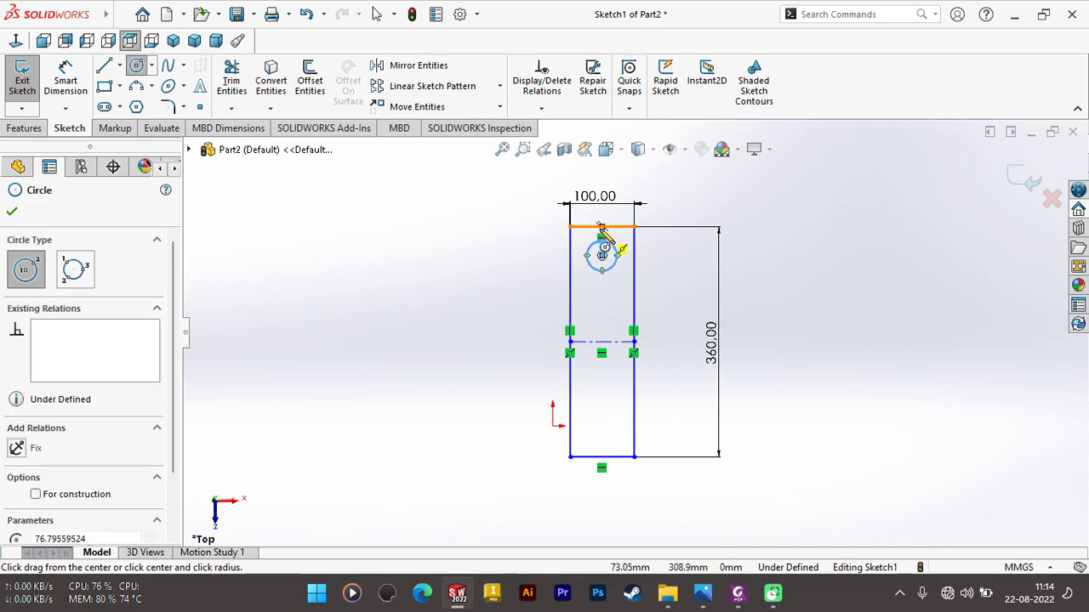
key("Escape")
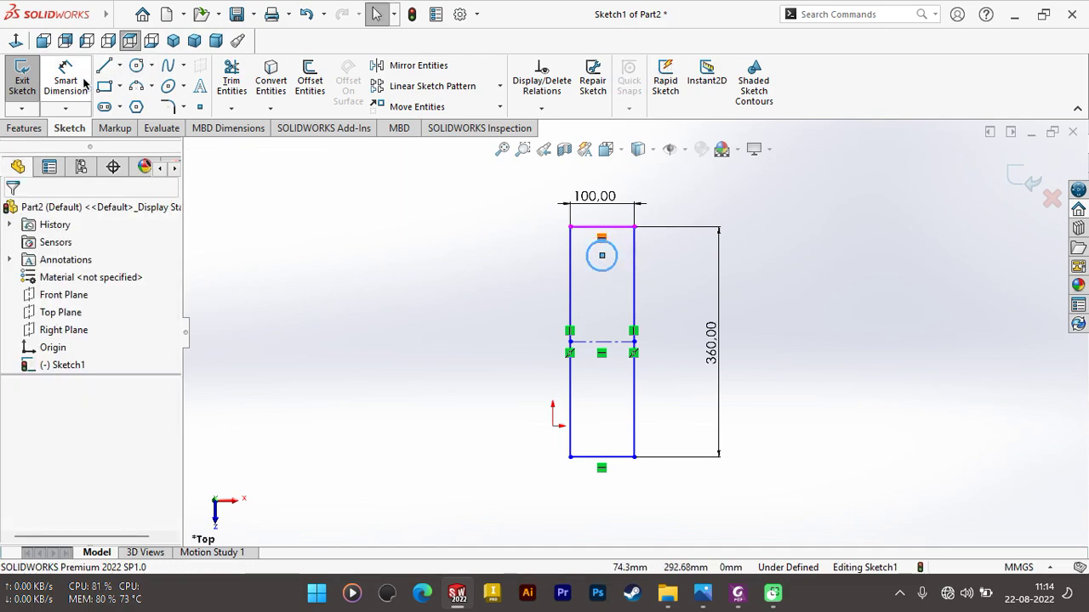
Step: Dimension the circle to a 20 mm diameter
left_click(75, 81)
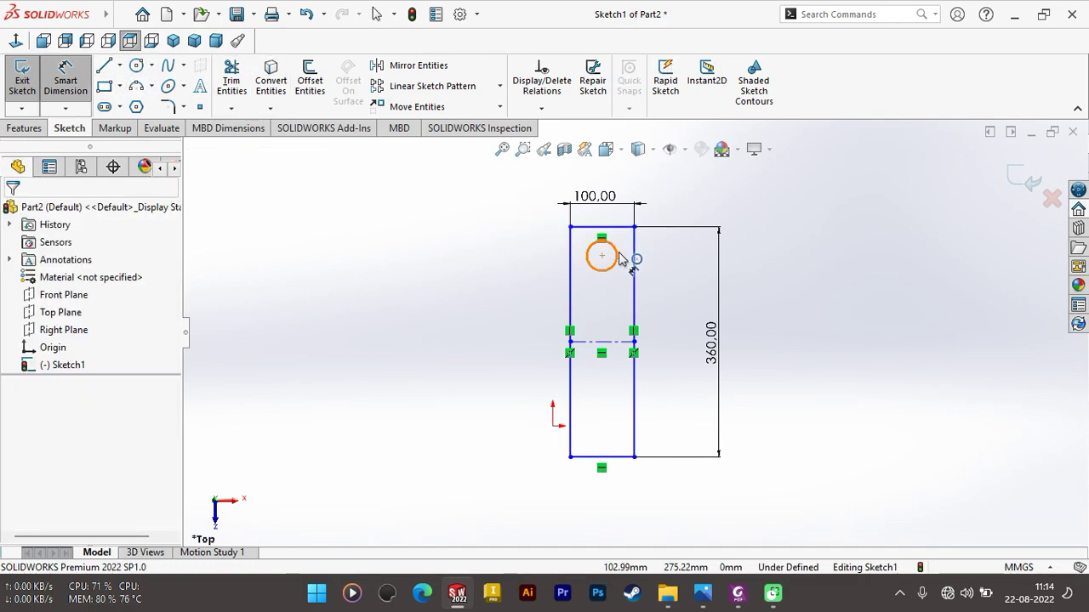
left_click(664, 257)
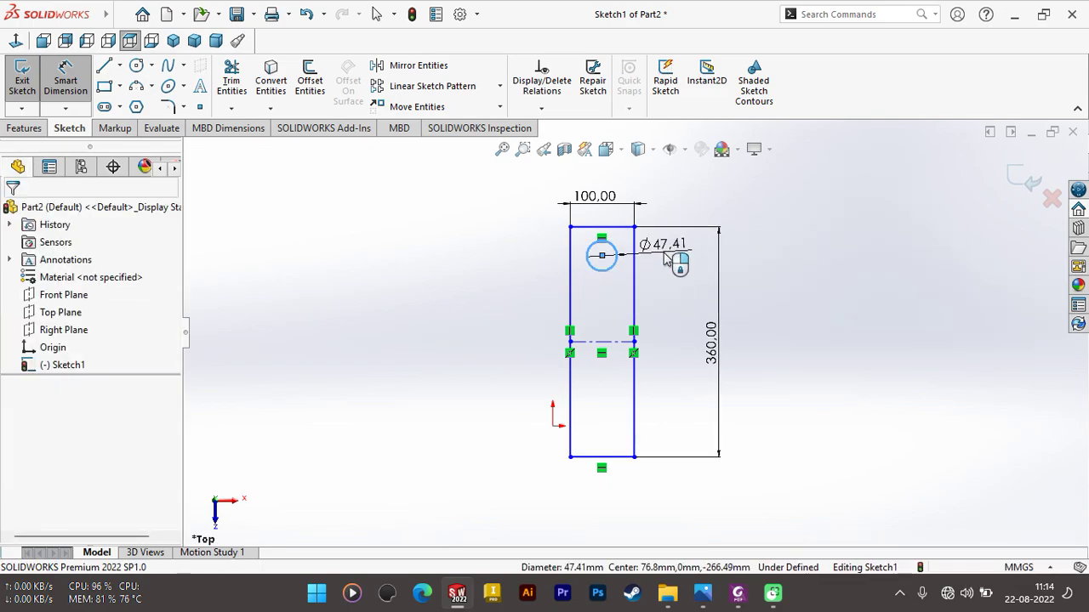
left_click(666, 258)
type("20")
key("Return")
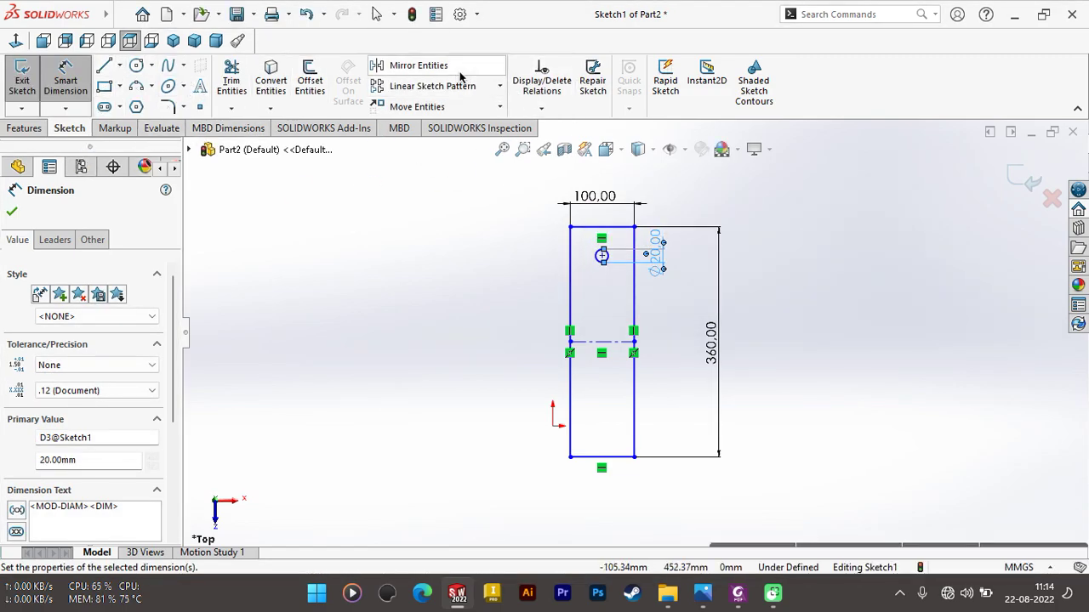
left_click(418, 65)
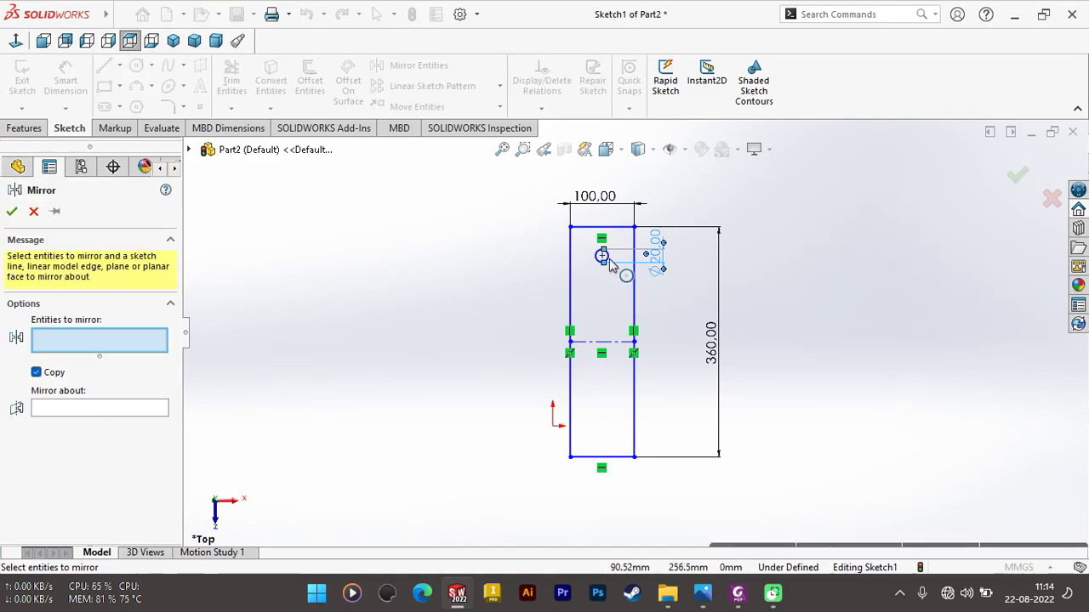
Step: Mirror the Ø20 circle about the horizontal centerline to the bottom end
left_click(606, 258)
left_click(140, 411)
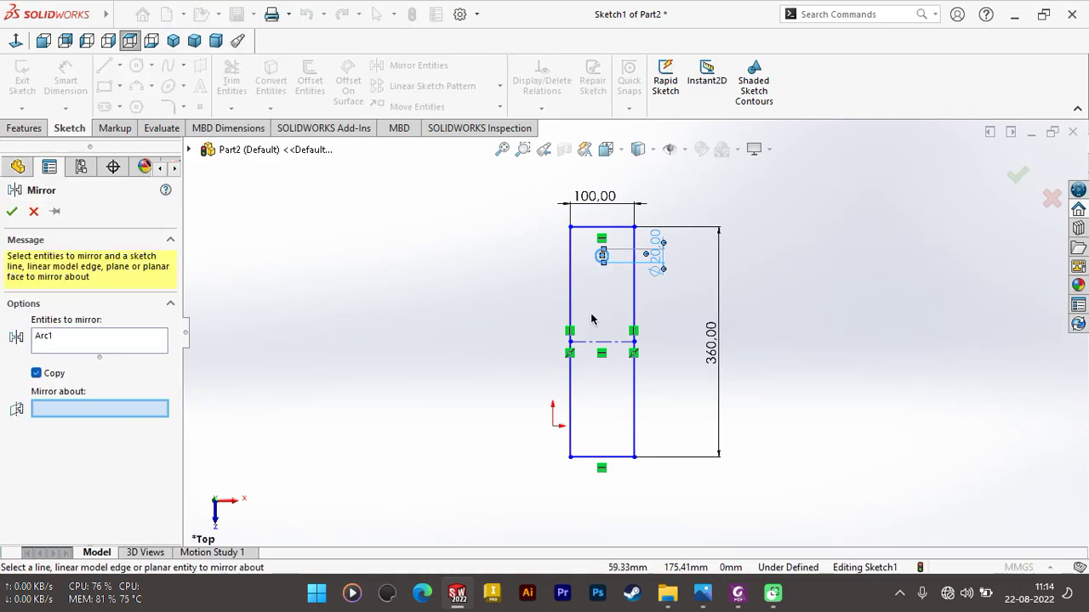
left_click(613, 343)
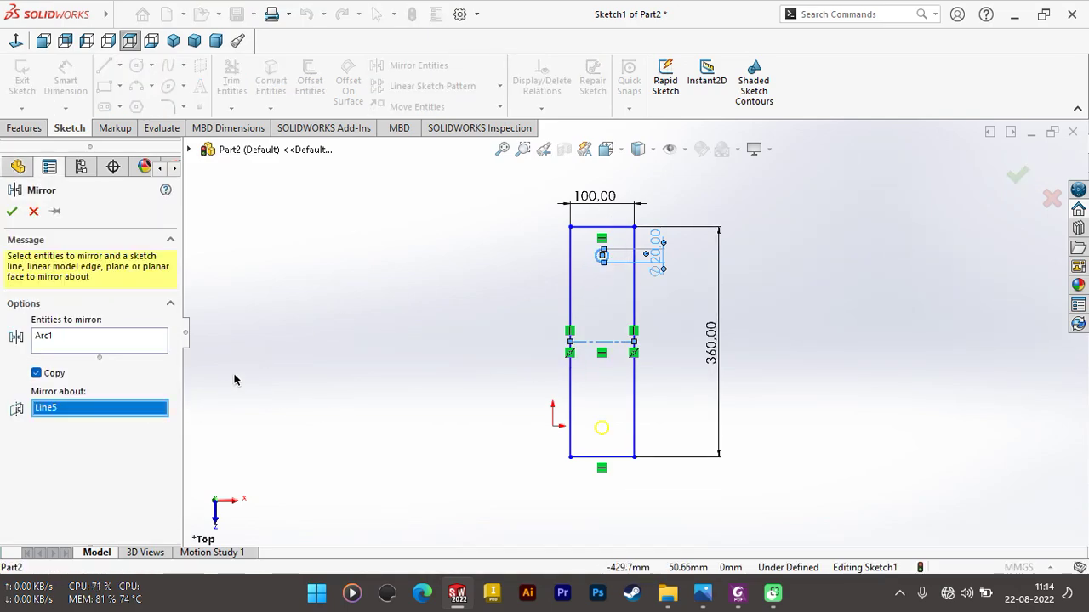
left_click(11, 212)
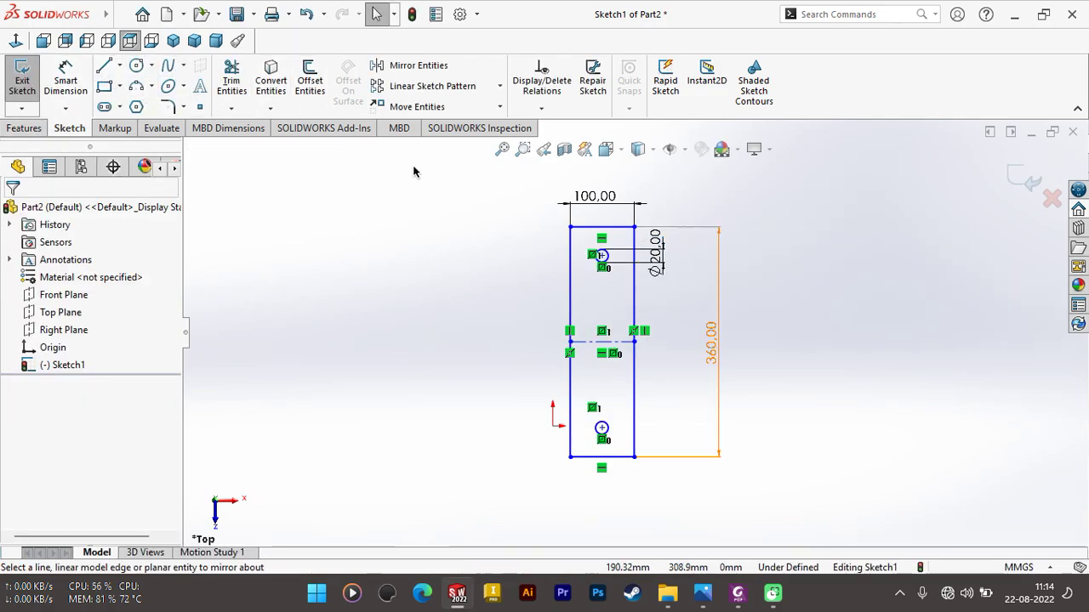
Step: Dimension the distance between the two circle centres to 290
left_click(65, 76)
scroll(638, 259, "down", 2)
left_click(665, 267)
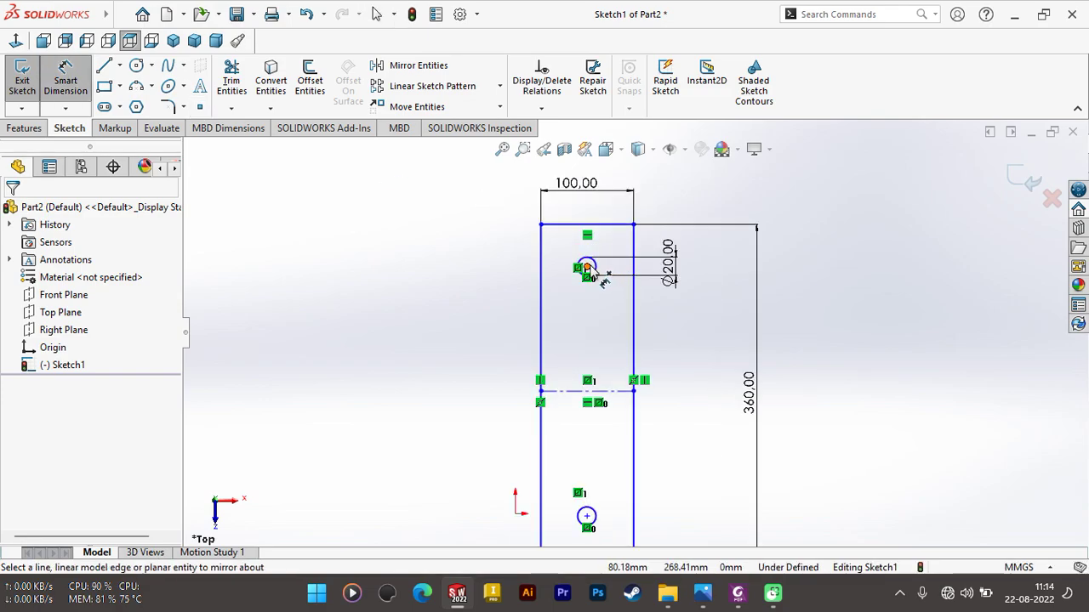
left_click(586, 516)
left_click(725, 390)
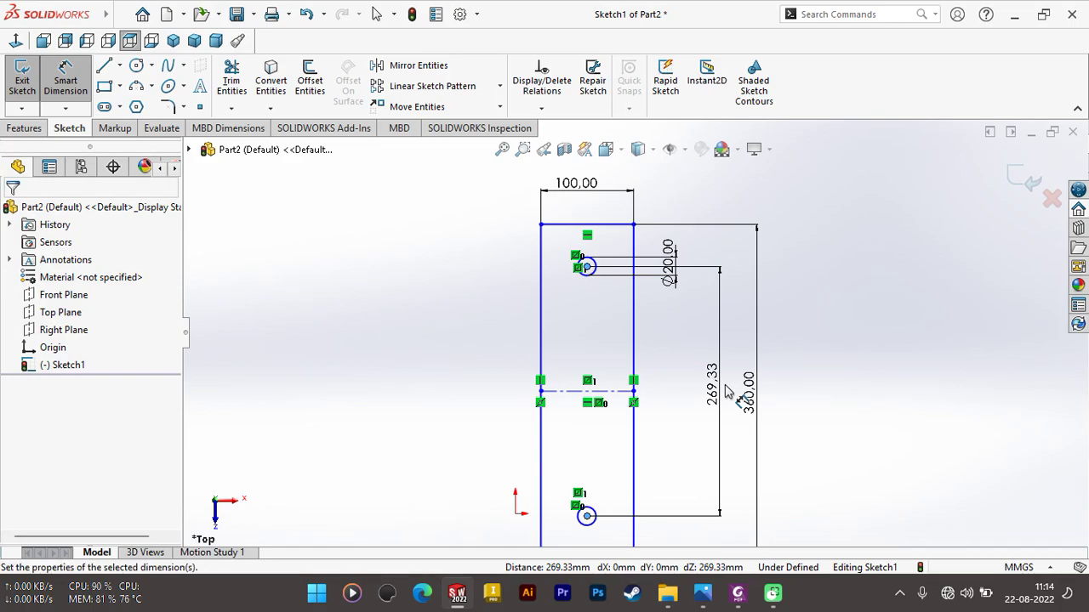
type("2")
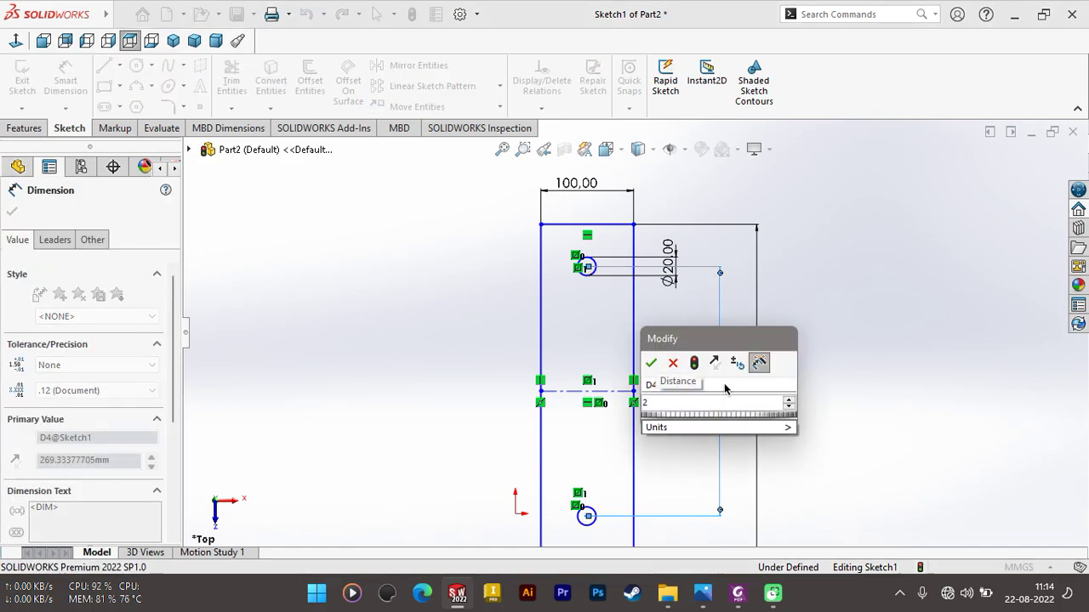
type("90")
key("Return")
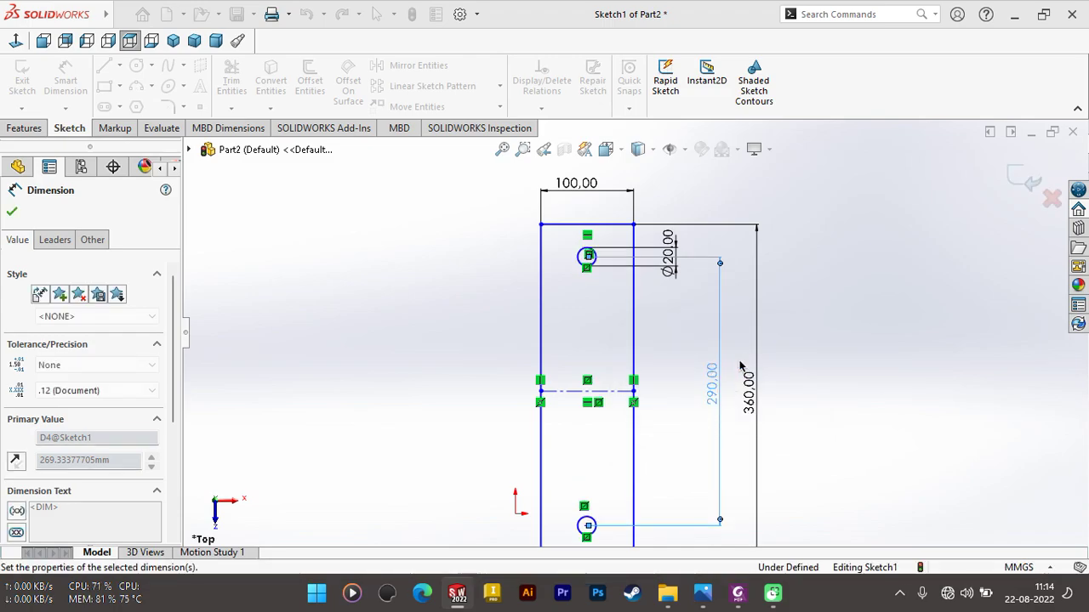
left_click(13, 212)
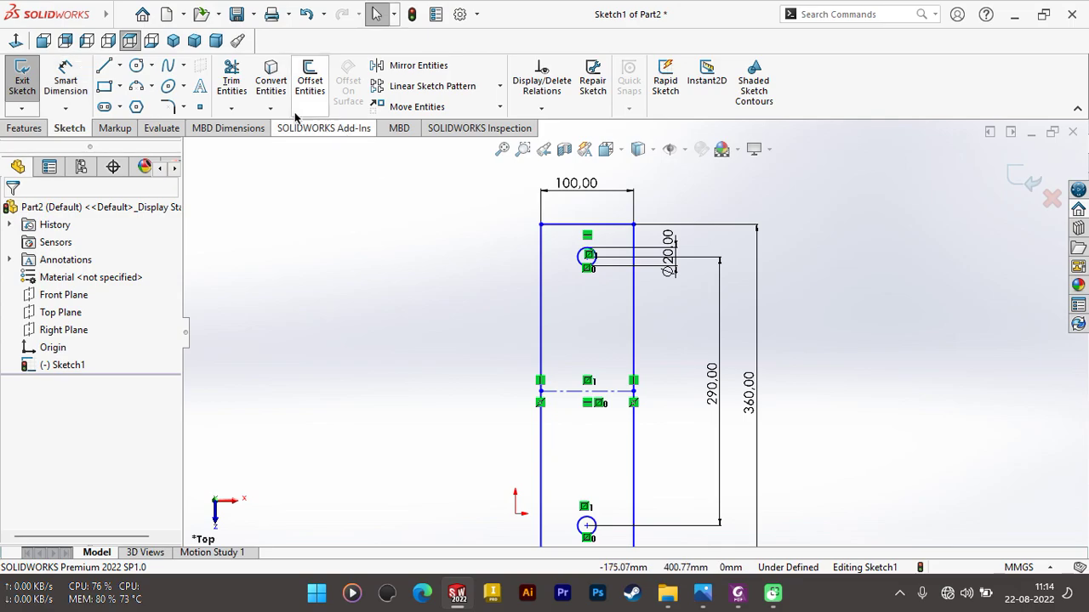
Step: Apply 2 mm sketch fillets to all four rectangle corners, accepting each warning
left_click(170, 104)
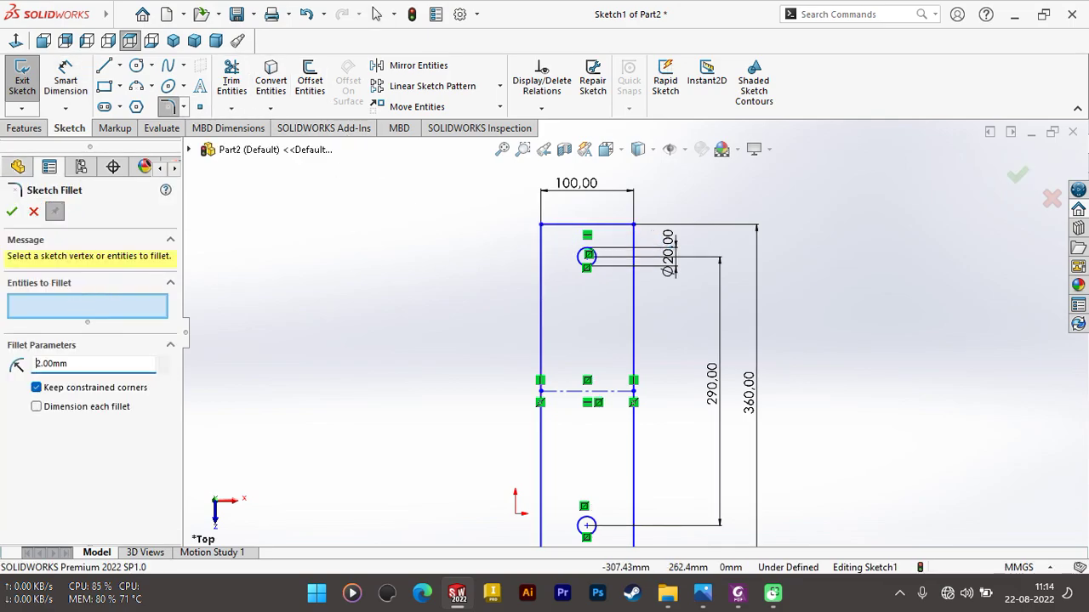
left_click(544, 228)
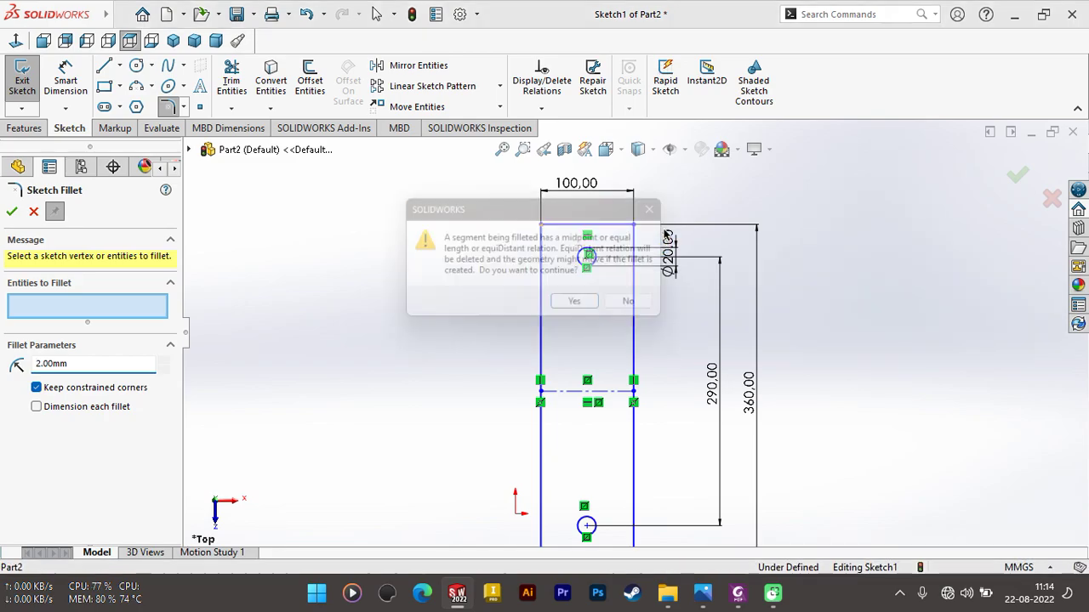
left_click(583, 307)
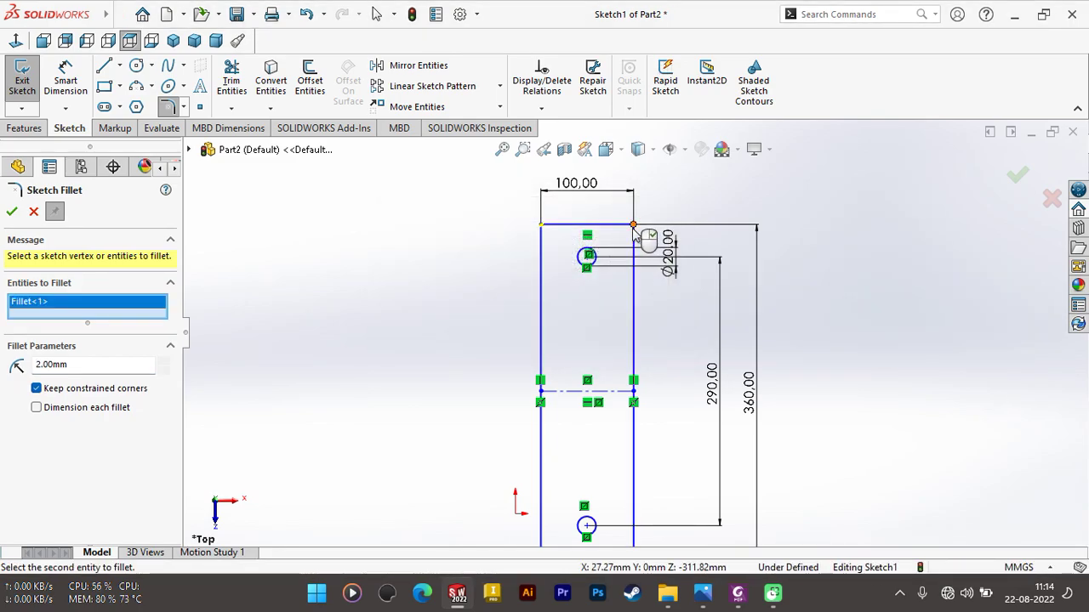
left_click(632, 240)
left_click(583, 307)
scroll(608, 485, "up", 2)
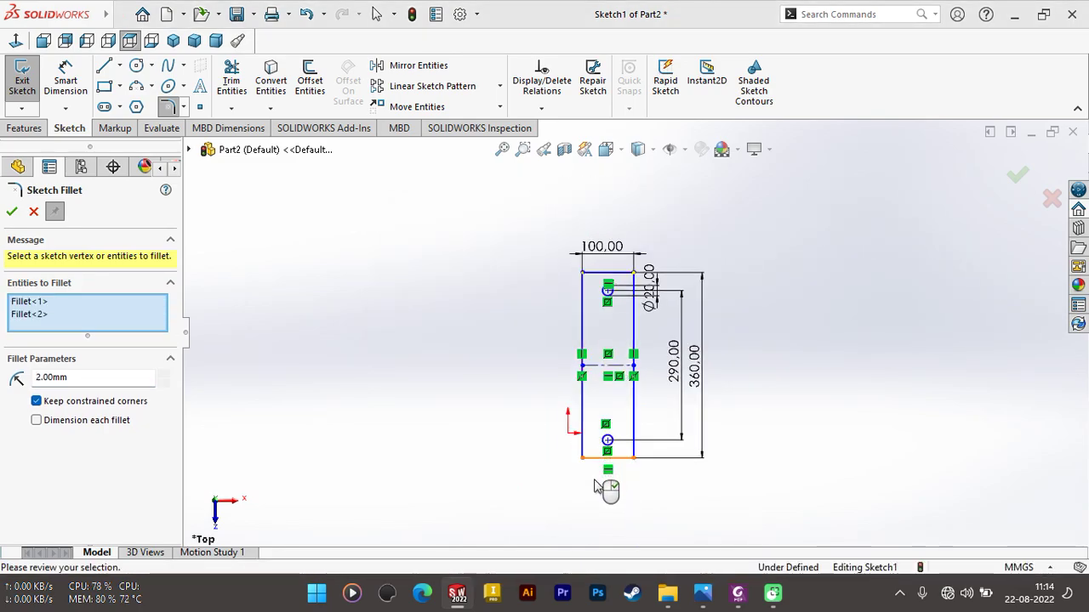
left_click(581, 448)
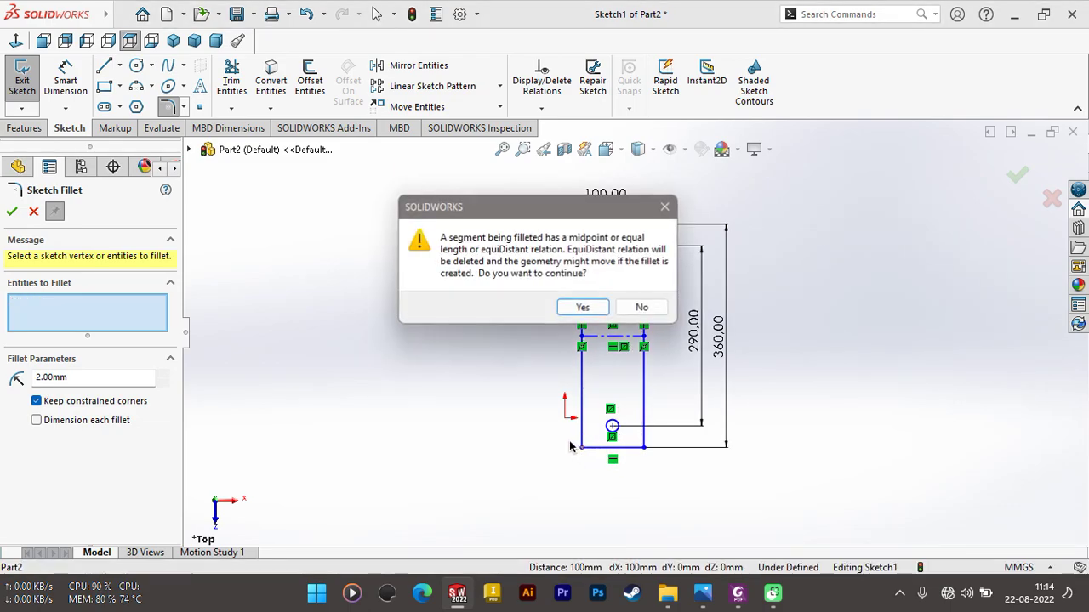
left_click(583, 307)
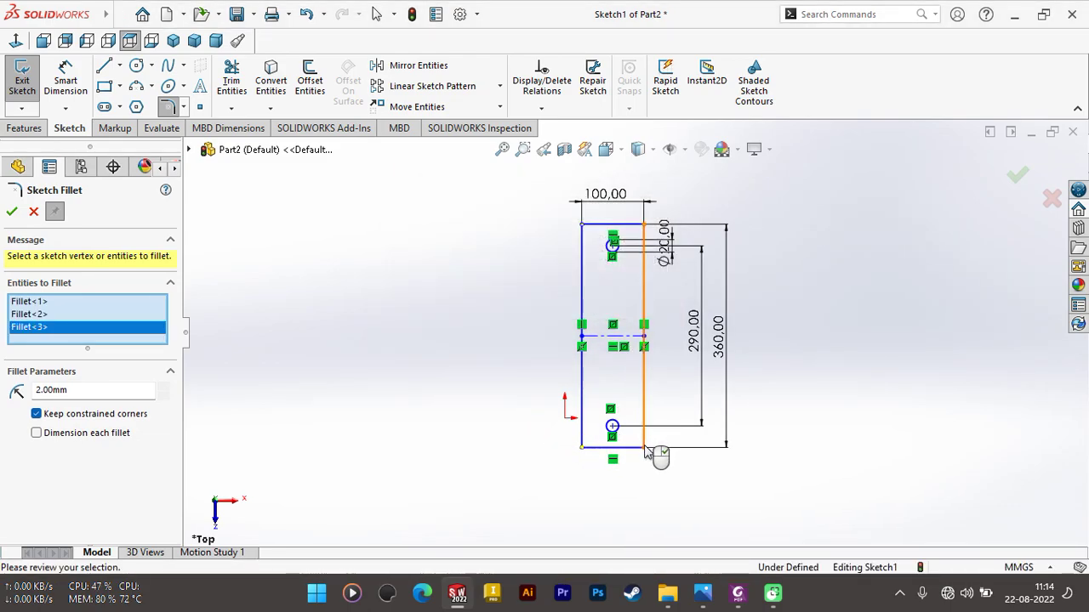
left_click(645, 446)
left_click(583, 307)
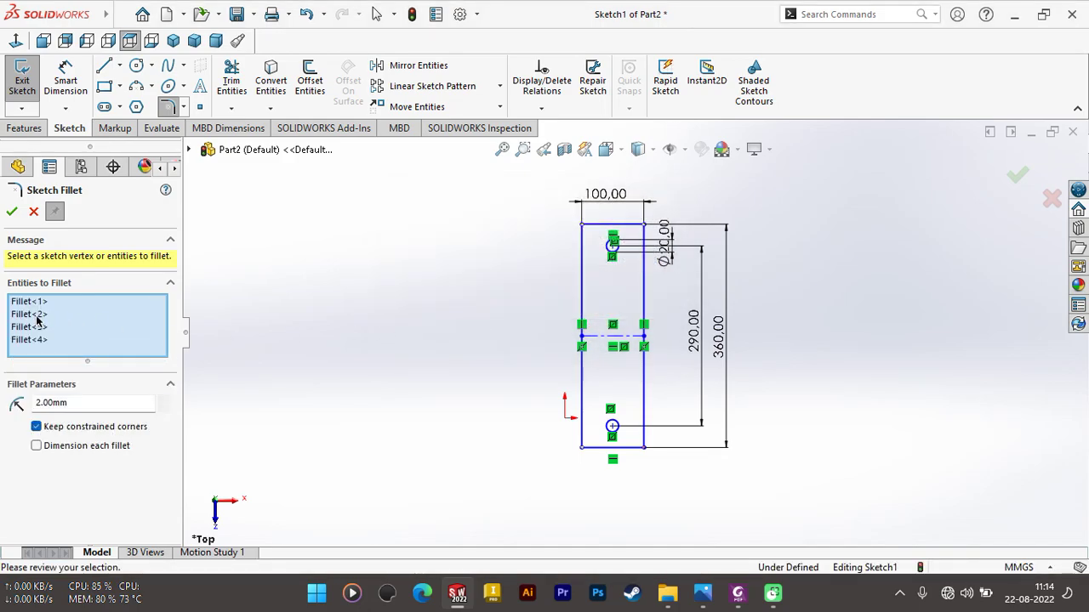
left_click(11, 214)
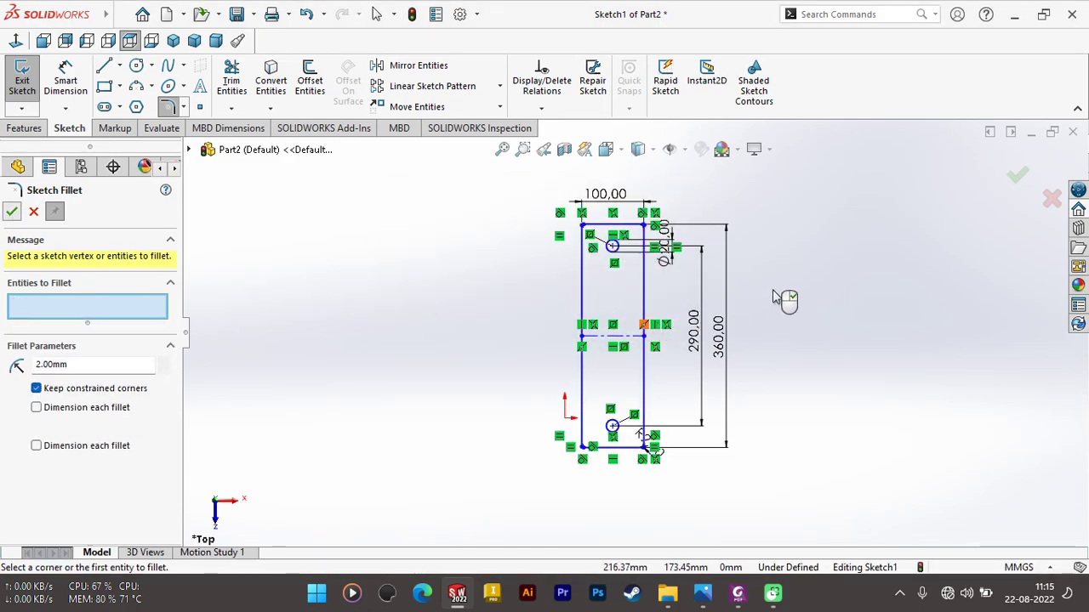
Step: Close the sketch fillet command and bring up the Features tab
scroll(596, 293, "down", 1)
scroll(596, 294, "down", 1)
scroll(573, 235, "down", 1)
scroll(583, 226, "down", 1)
scroll(694, 258, "down", 1)
scroll(658, 244, "up", 1)
scroll(510, 244, "up", 1)
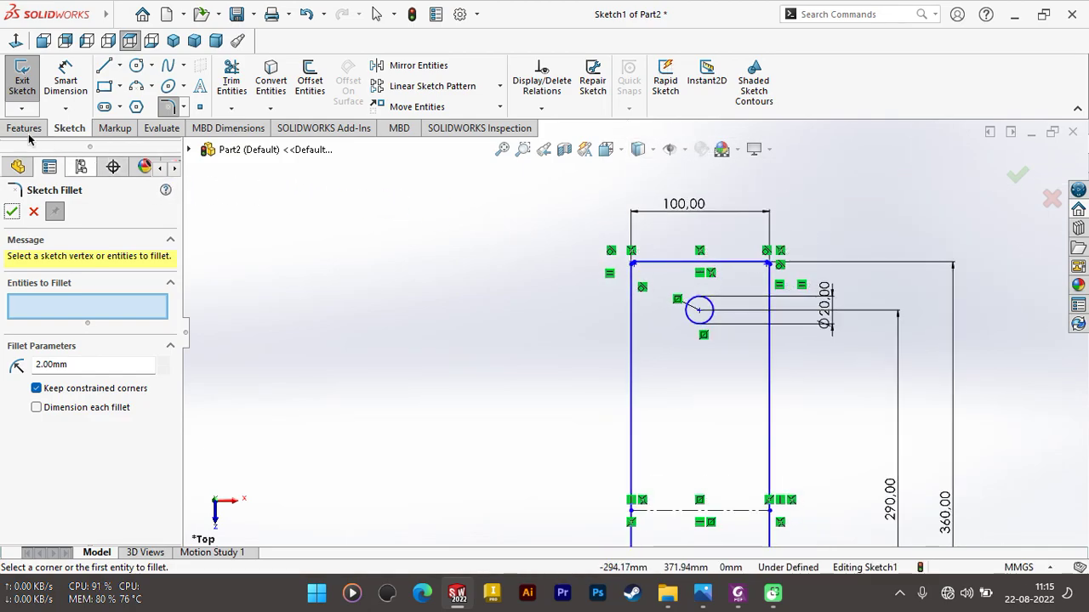
left_click(12, 128)
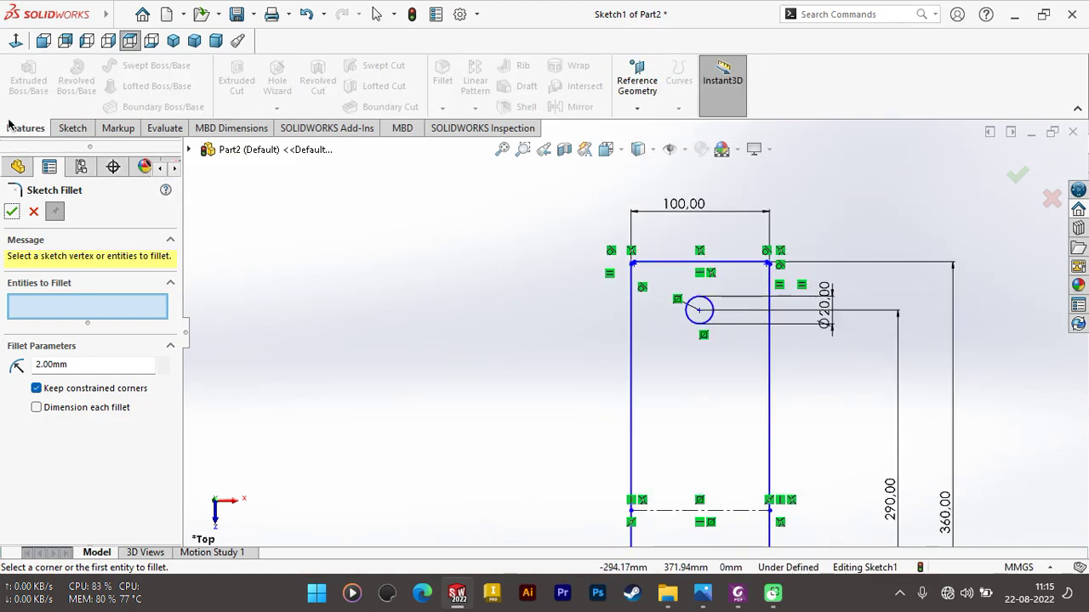
left_click(11, 211)
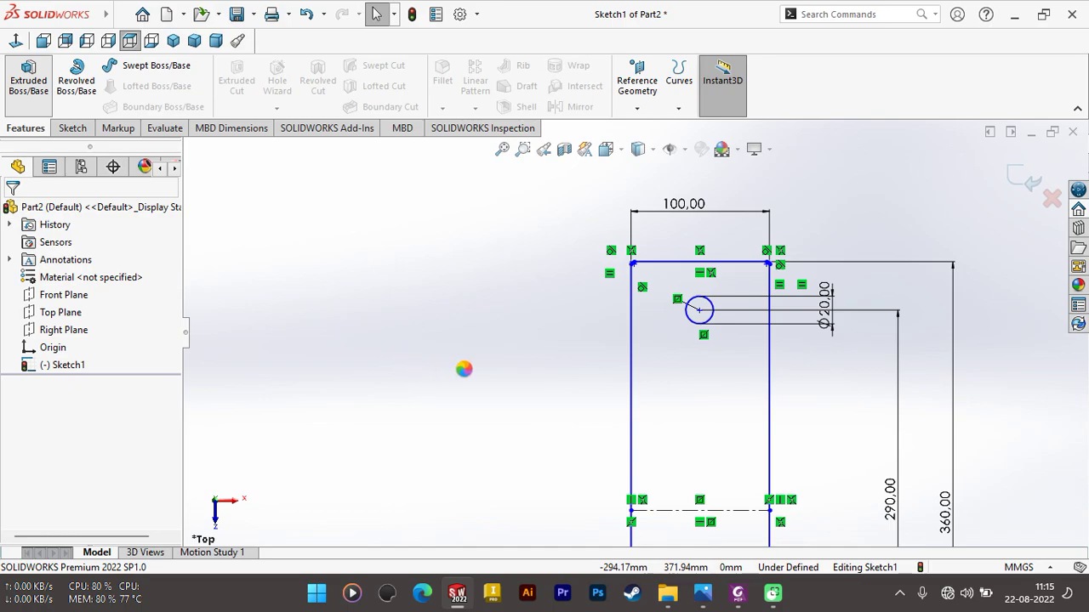
Step: Check the reference PDF, then extrude the sketch 25 mm into the base plate
left_click(738, 593)
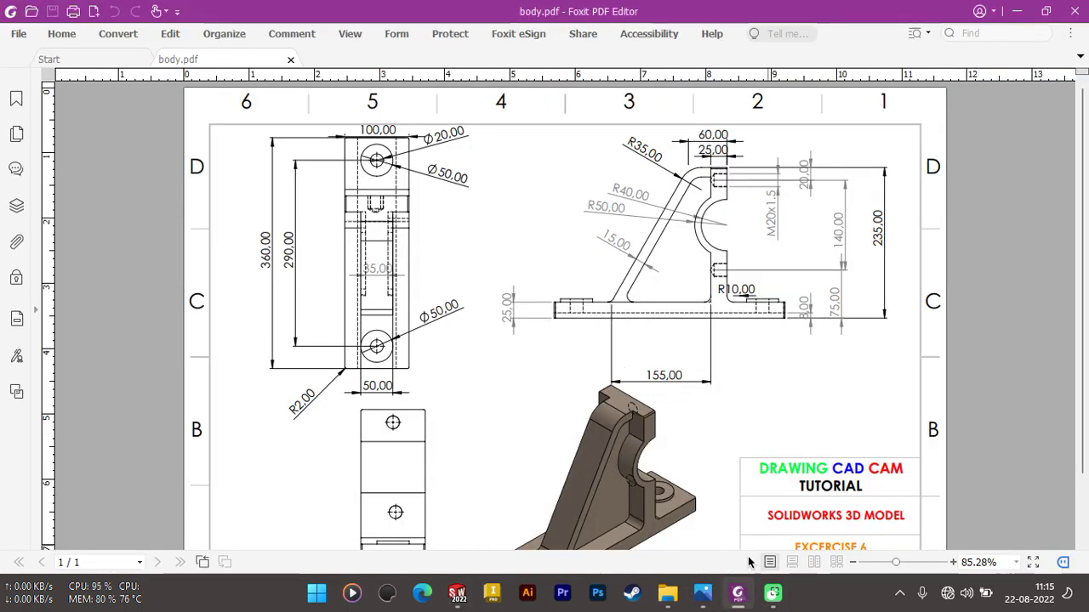
left_click(456, 595)
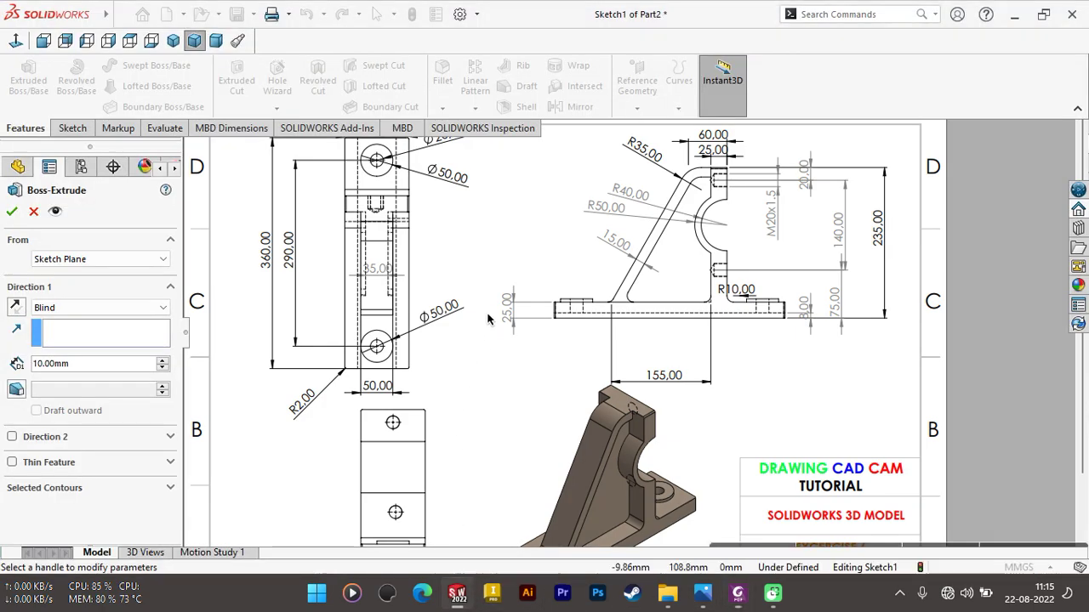
type("25")
key("Return")
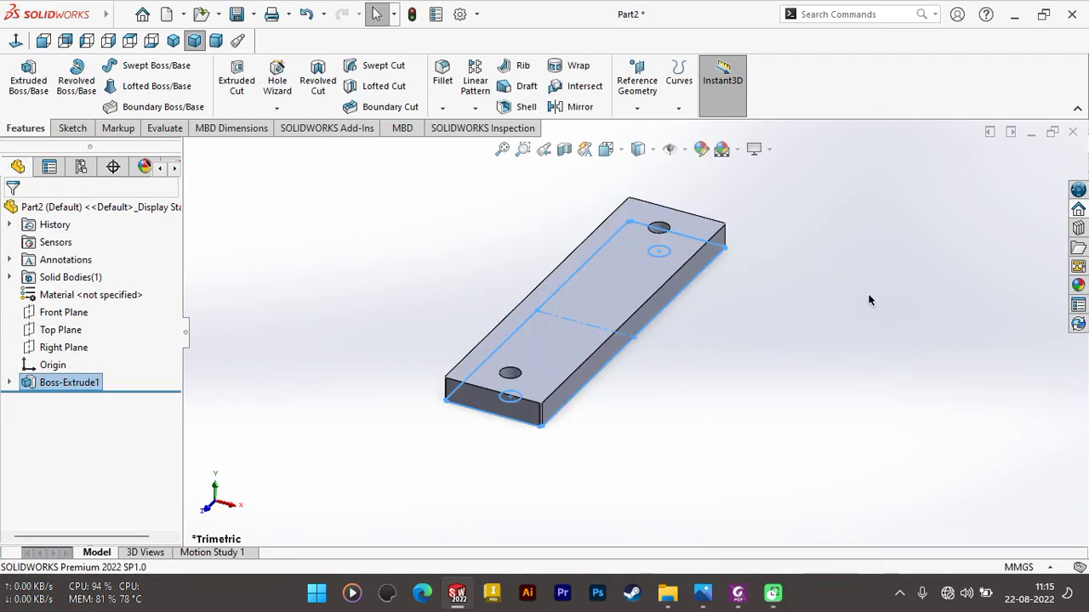
Step: Sketch on the plate's top face and convert the face outline into the sketch
right_click(609, 279)
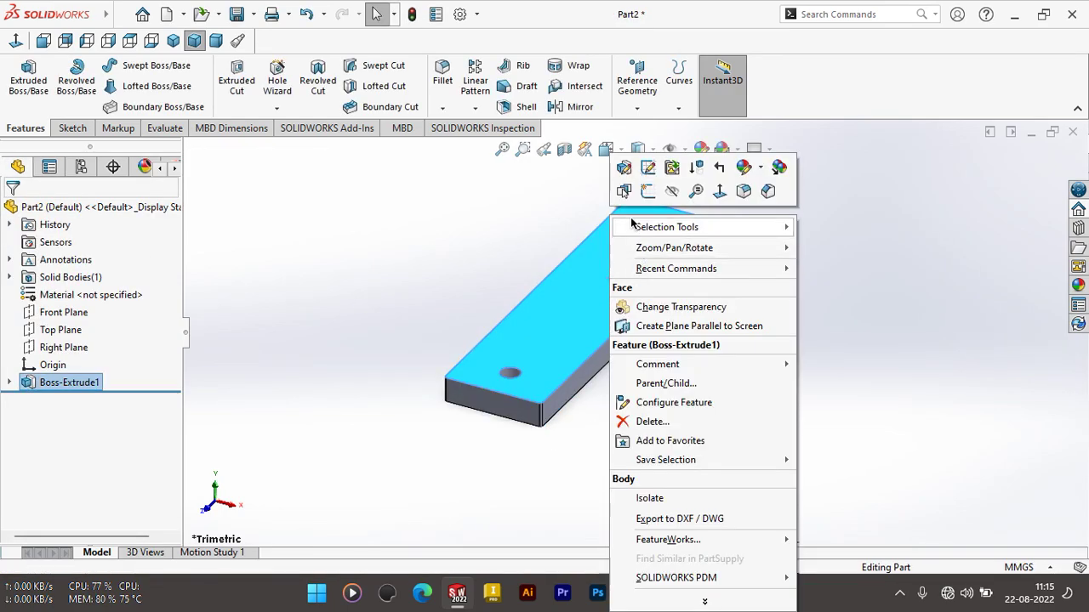
left_click(647, 190)
left_click(738, 595)
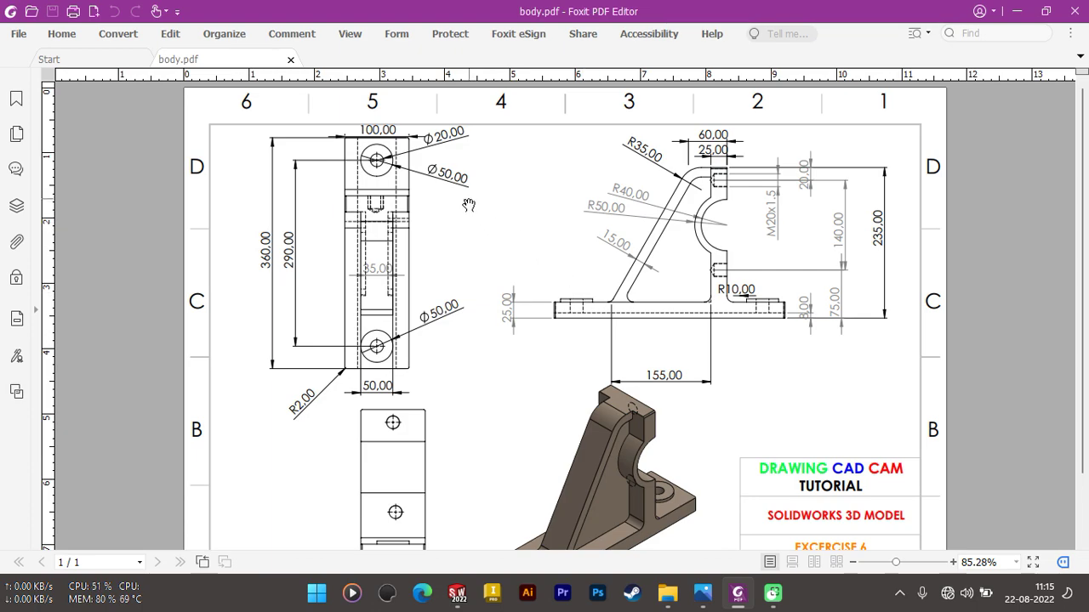
left_click(451, 595)
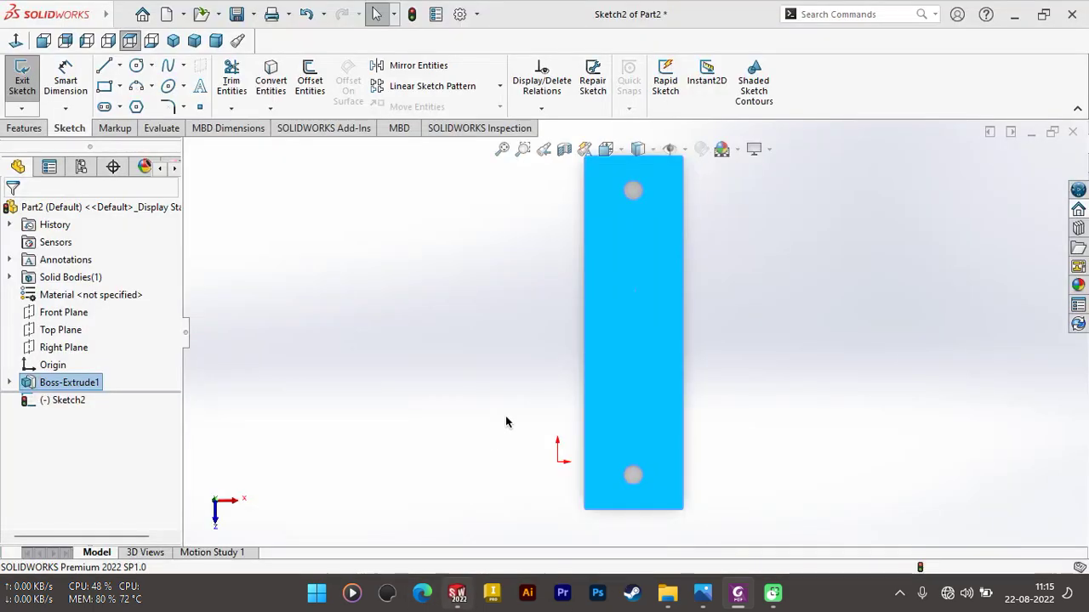
left_click(269, 70)
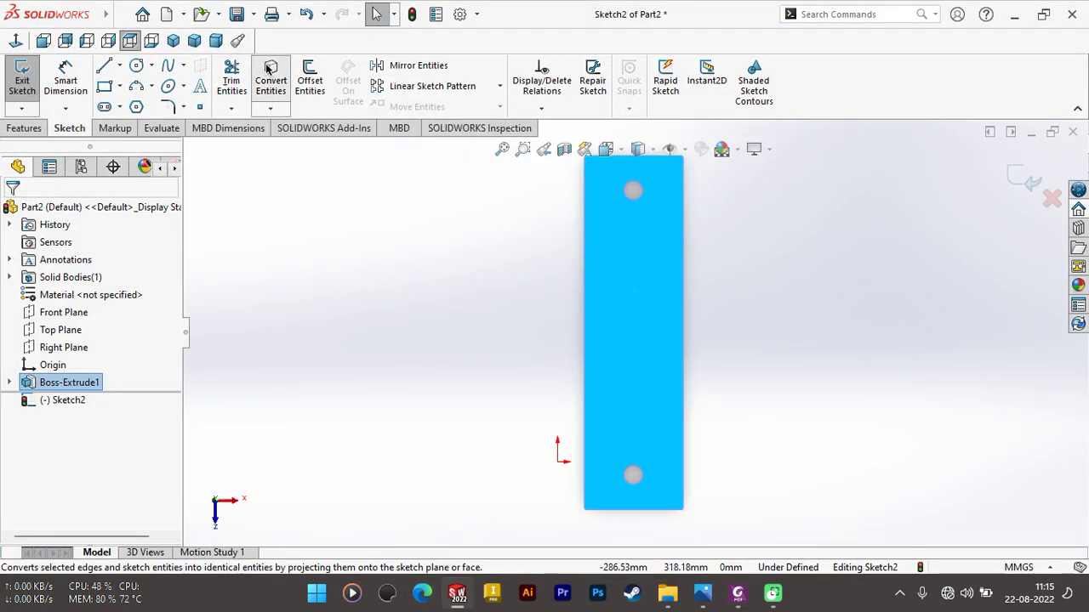
Step: Draw two circles centred on the top and bottom holes
left_click(635, 191)
left_click(635, 476)
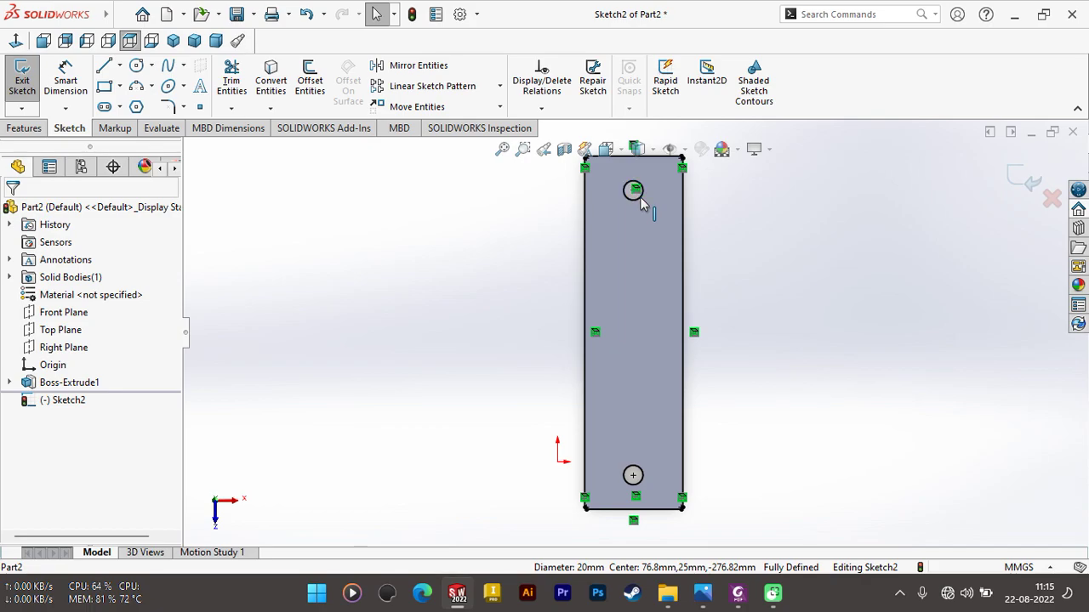
left_click(137, 65)
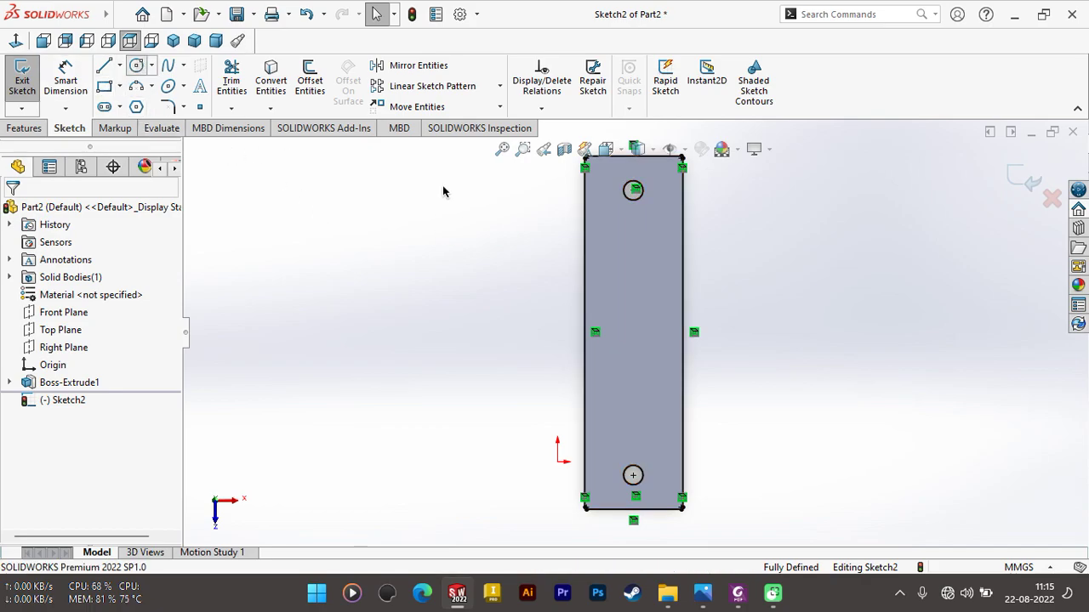
scroll(651, 208, "down", 2)
scroll(637, 238, "down", 2)
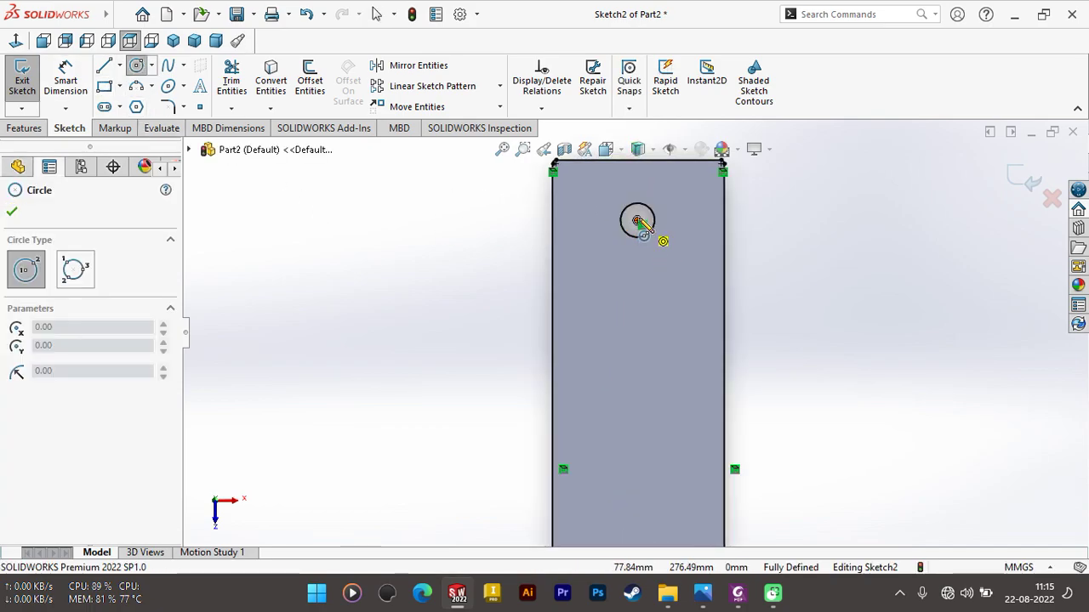
left_click(639, 223)
left_click(654, 223)
scroll(634, 335, "up", 3)
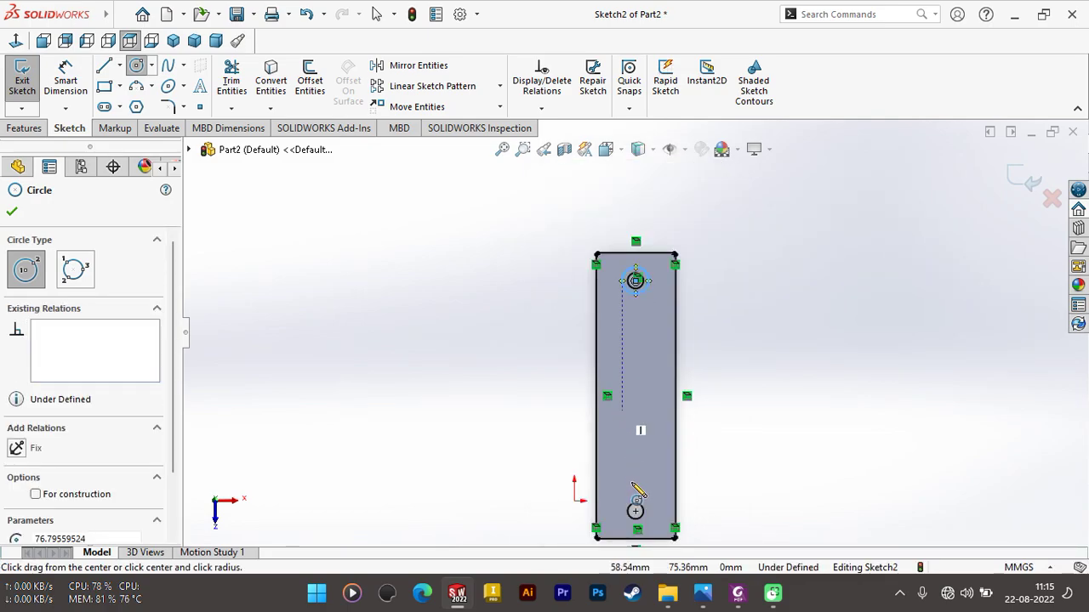
left_click(636, 511)
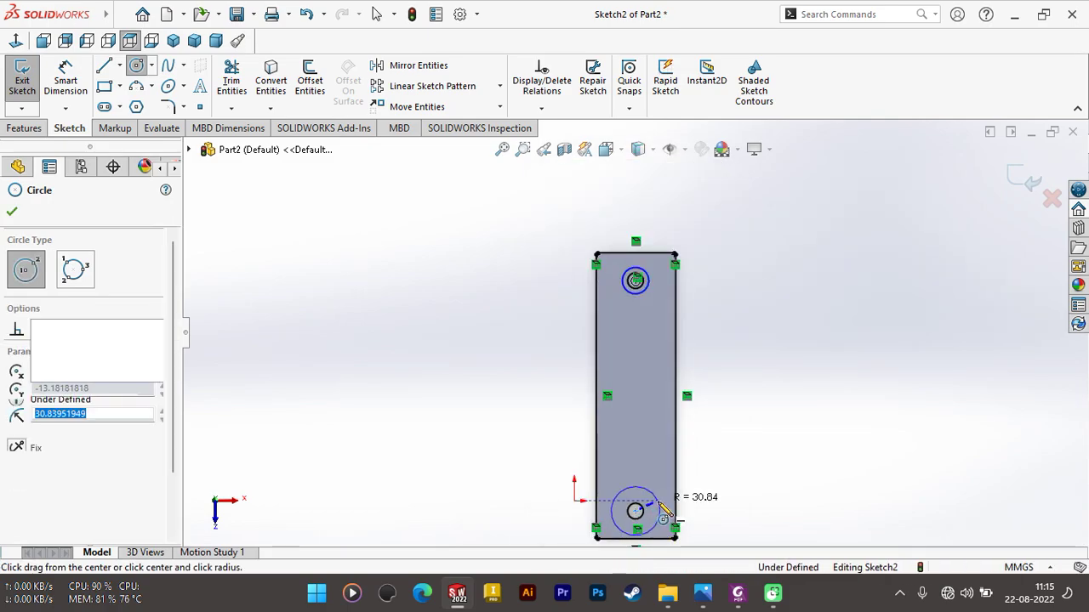
left_click(660, 510)
Step: Dimension both new circles to Ø50 mm
left_click(75, 77)
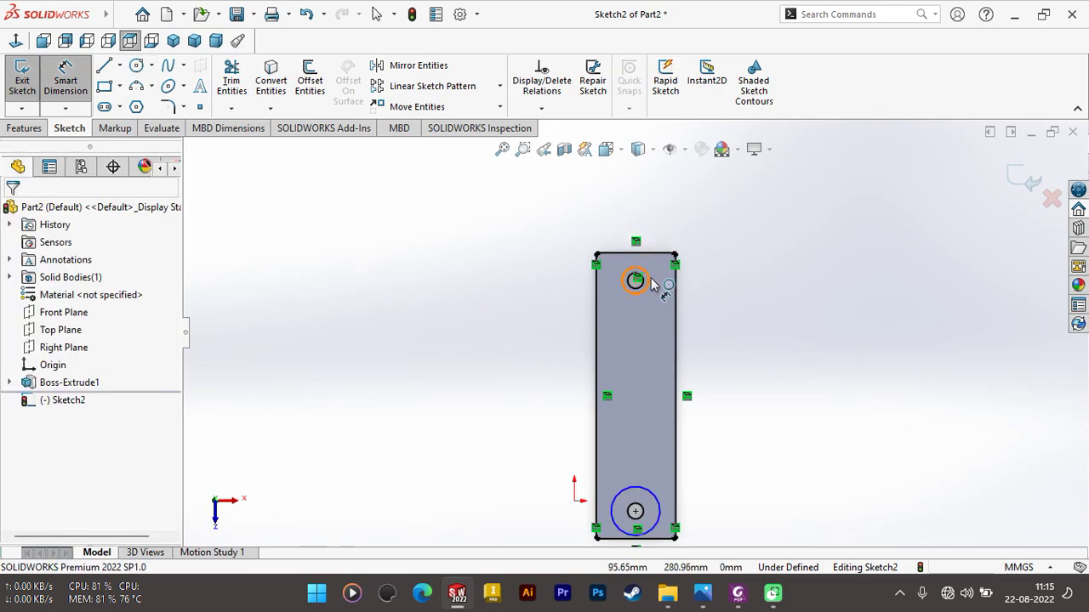
left_click(645, 281)
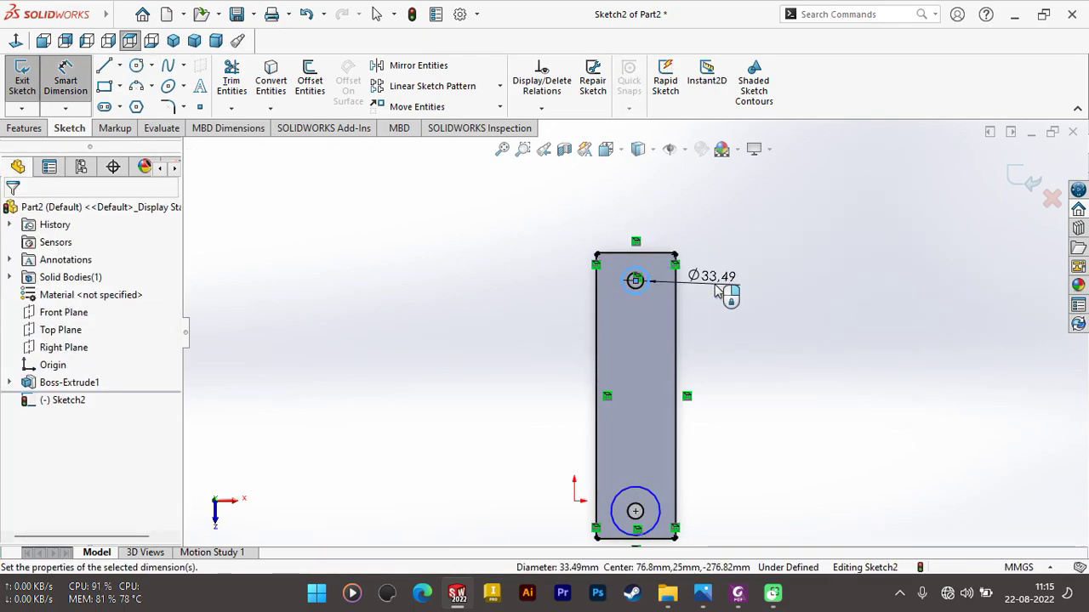
left_click(715, 289)
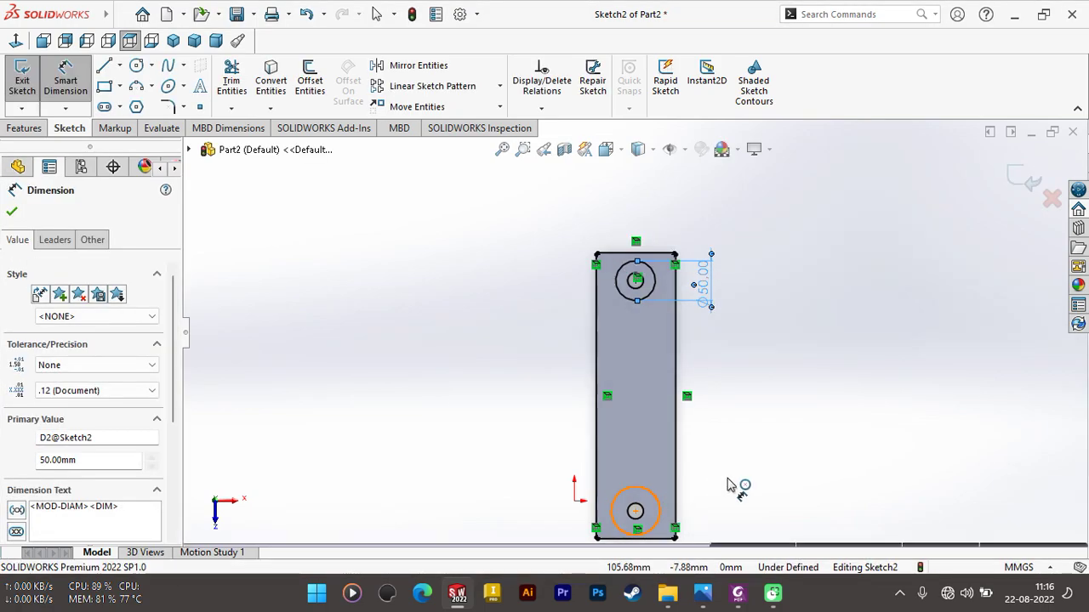
left_click(721, 509)
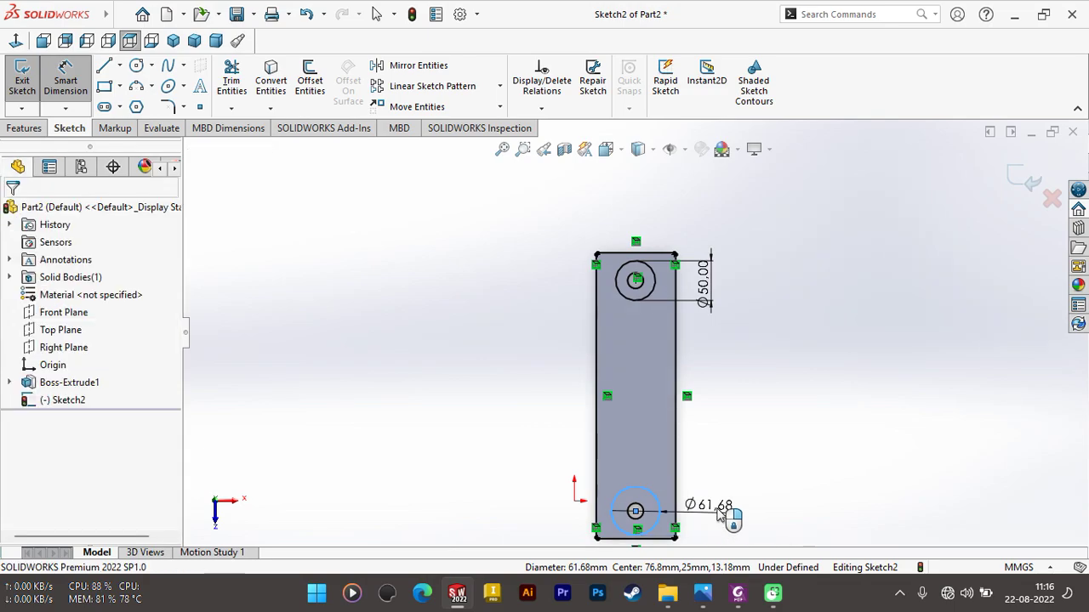
left_click(721, 510)
key("Return")
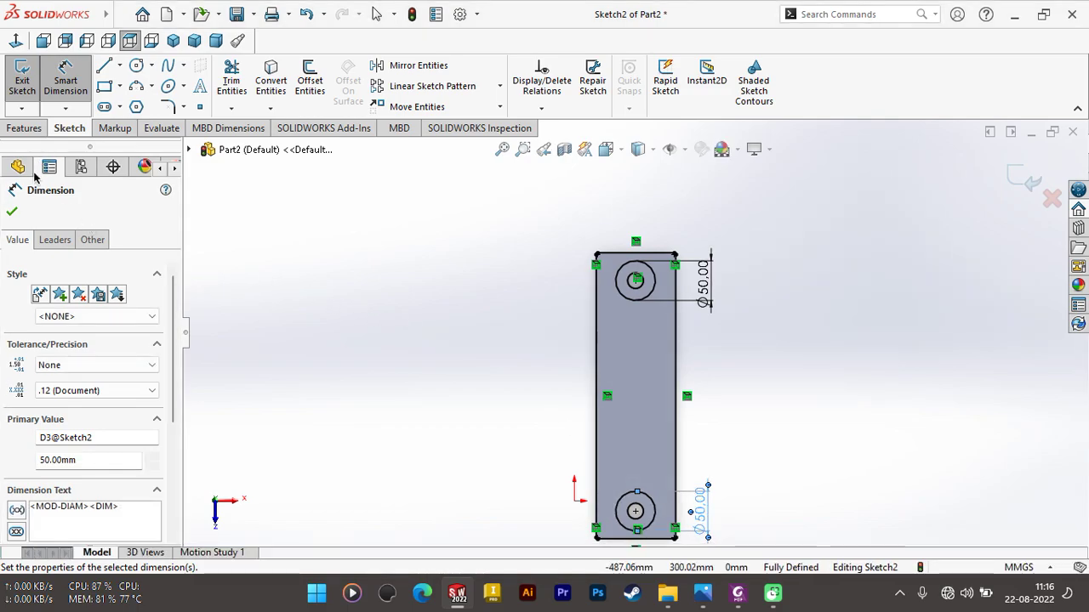
left_click(24, 128)
left_click(21, 85)
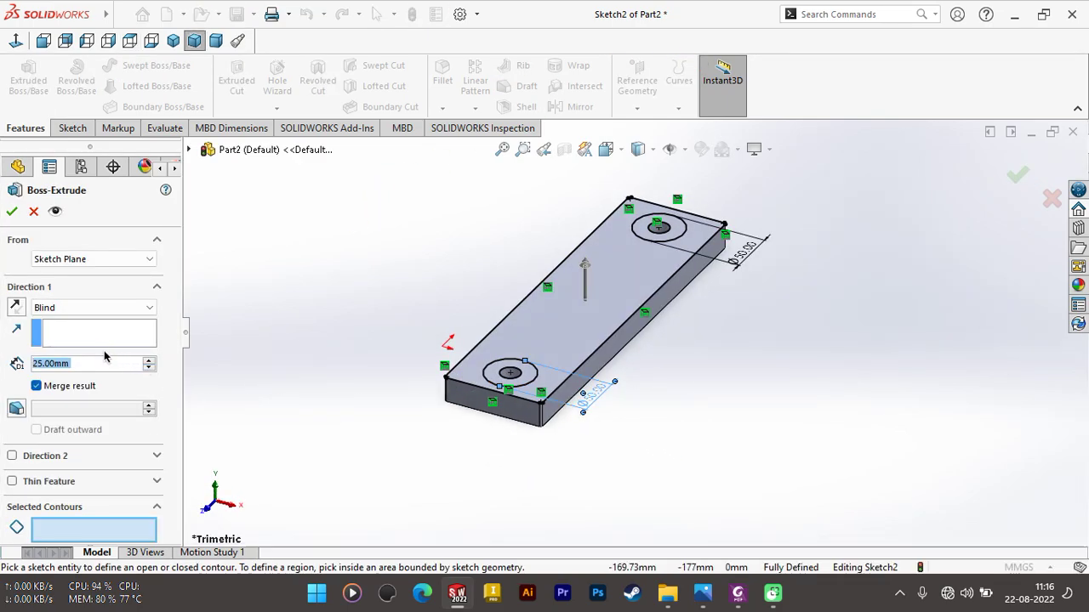
Step: Extrude both Ø50 ring regions 5 mm high as bosses, correcting the mistyped depth
type("2")
key("BackSpace")
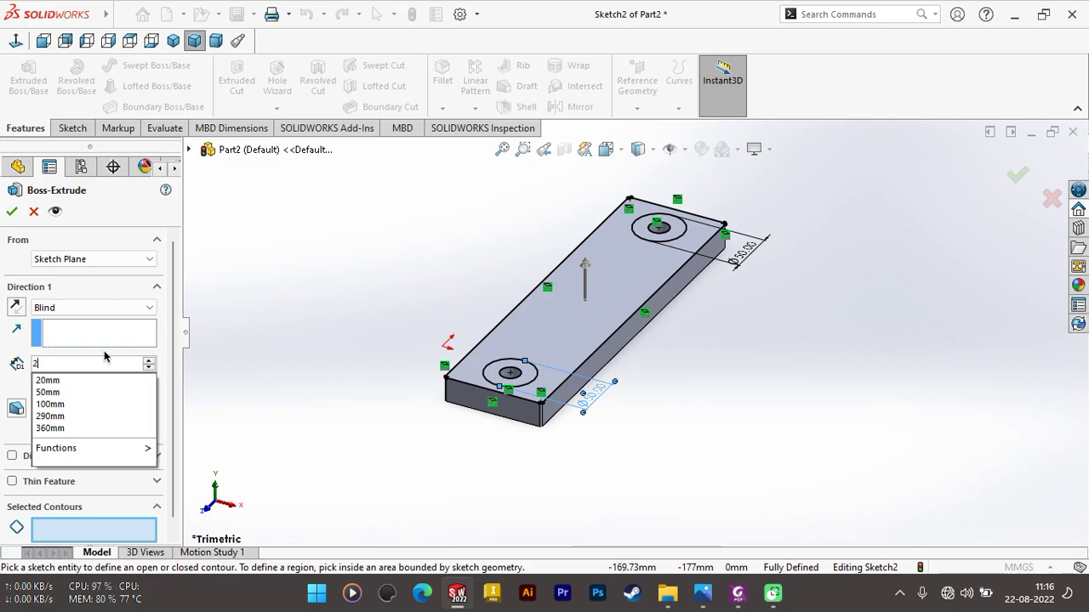
type("5")
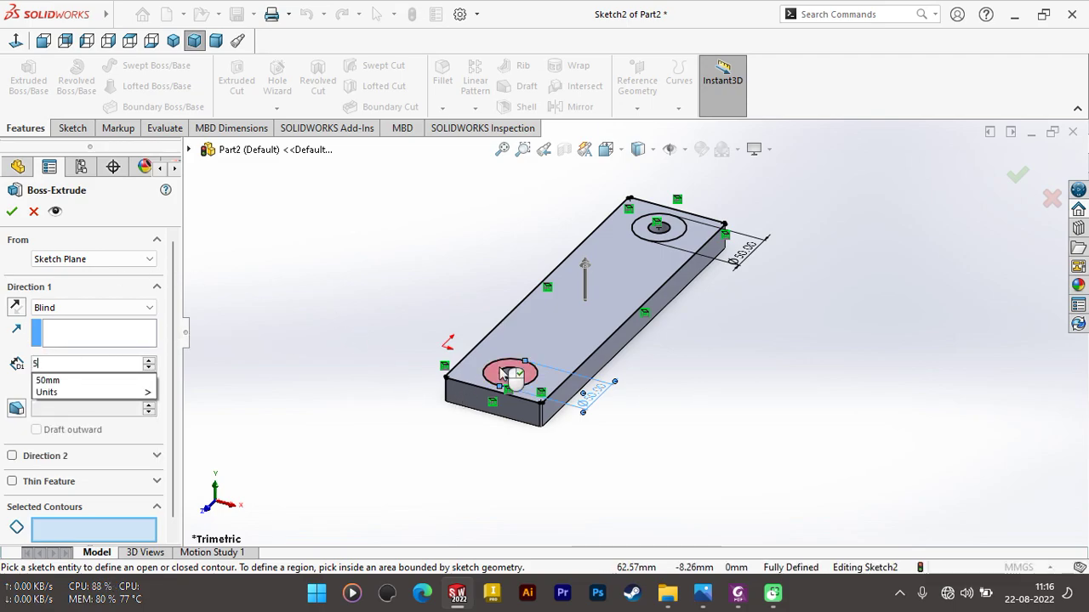
left_click(502, 373)
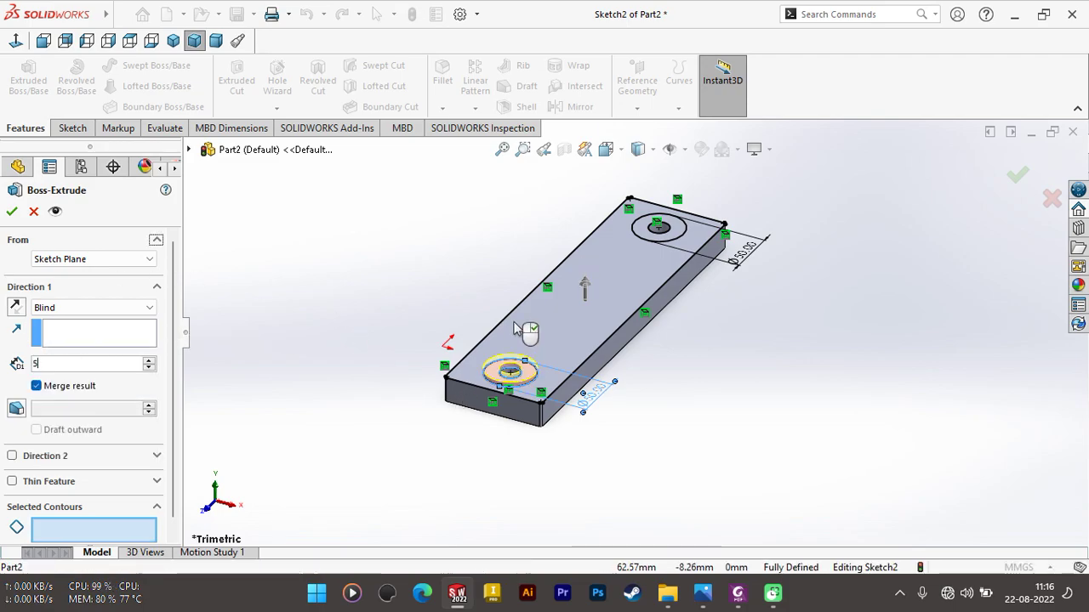
left_click(685, 228)
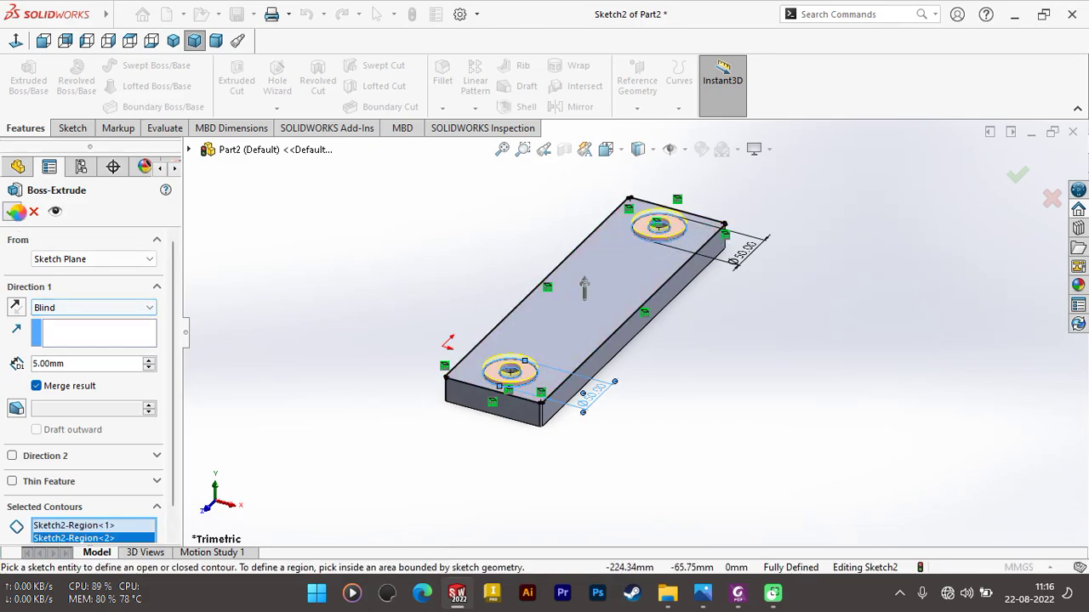
key("Return")
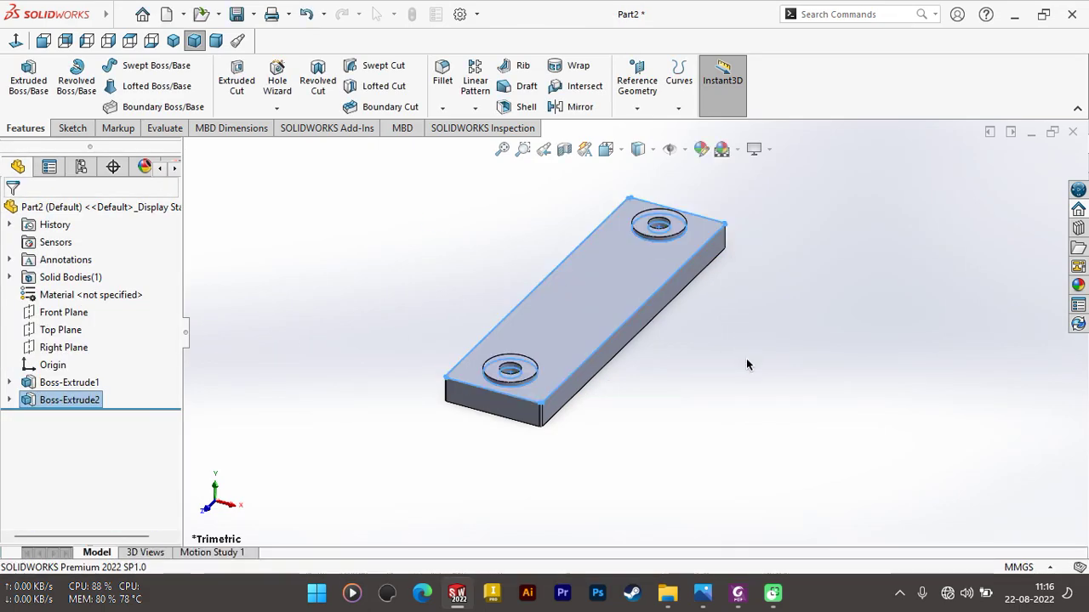
mouse_move(743, 355)
middle_mouse_down()
mouse_move(768, 341)
mouse_move(710, 401)
mouse_move(649, 389)
mouse_move(711, 459)
middle_mouse_up()
middle_click_drag(761, 464, 638, 339)
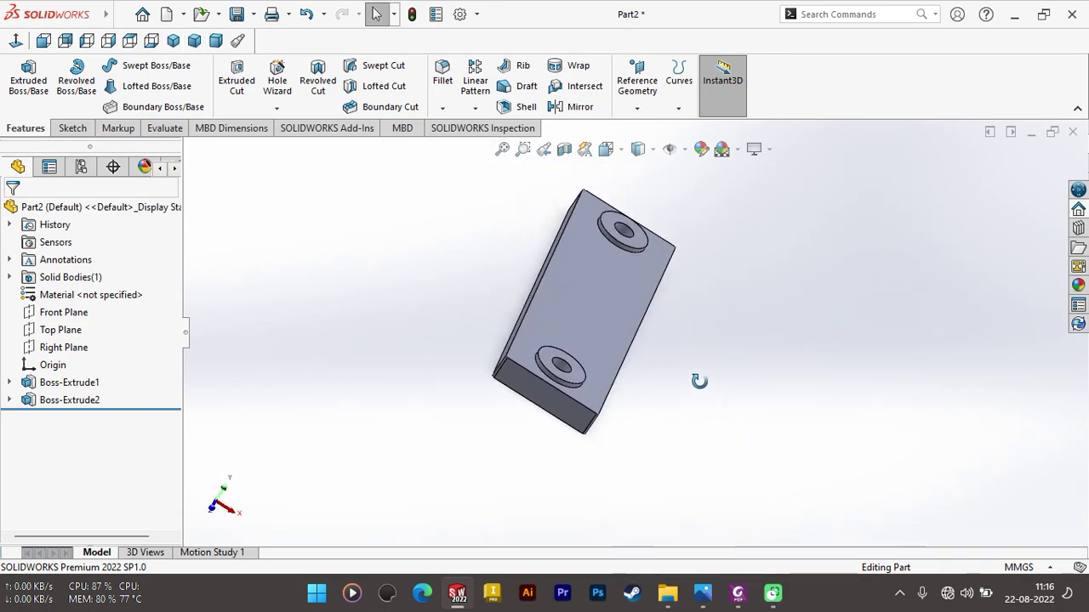
right_click(638, 339)
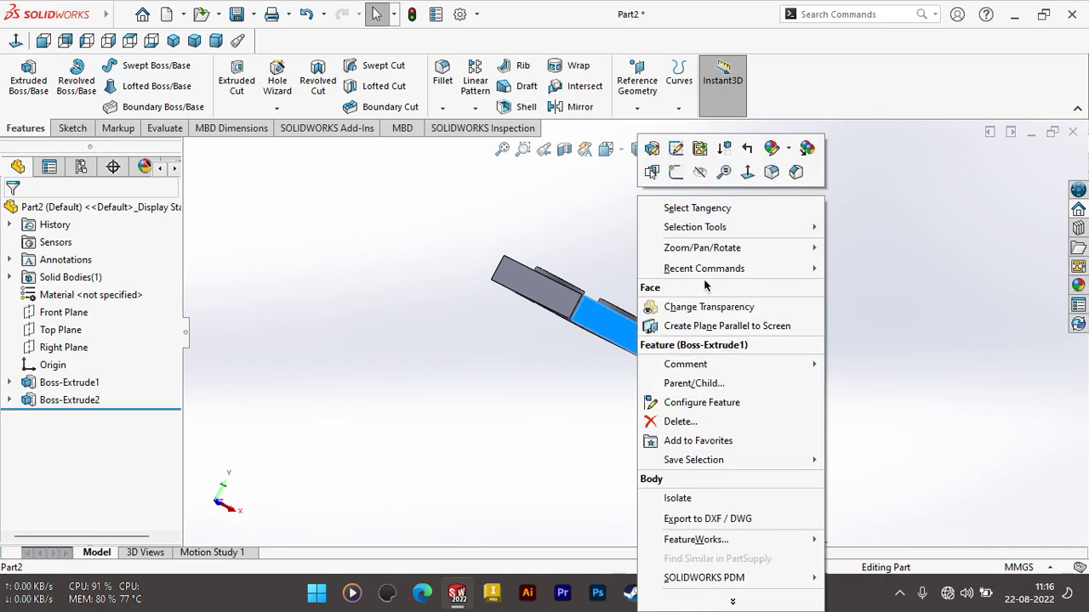
left_click(505, 514)
left_click(738, 593)
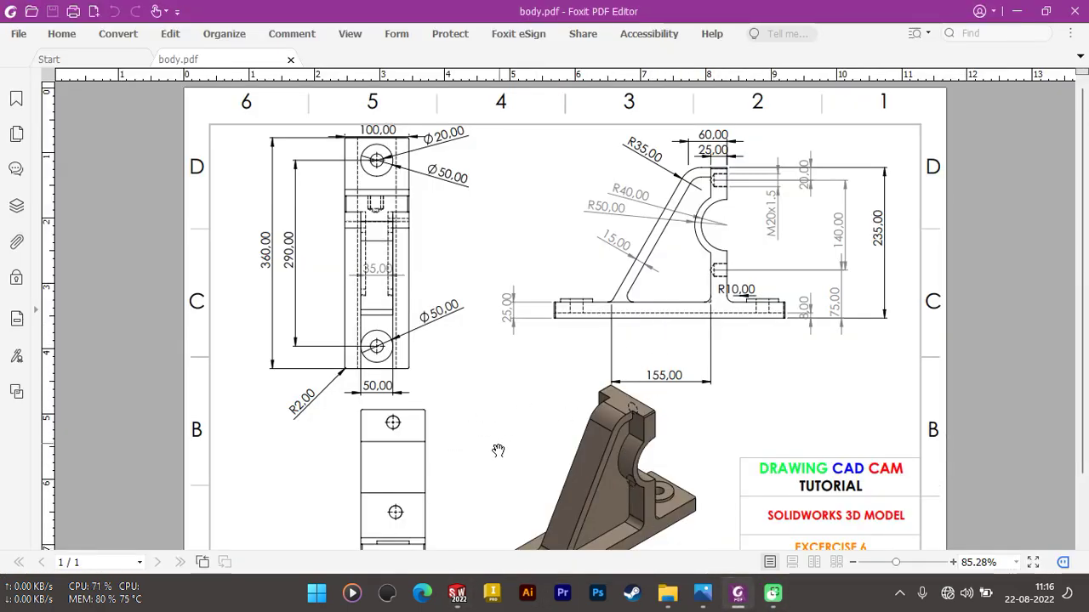
scroll(500, 450, "down", 2)
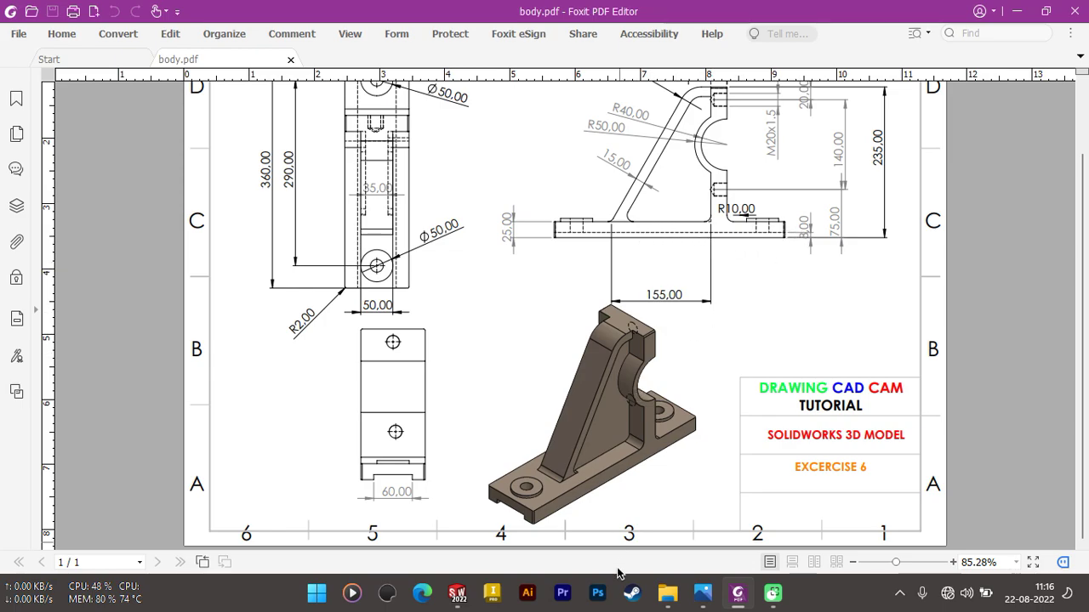
left_click(740, 600)
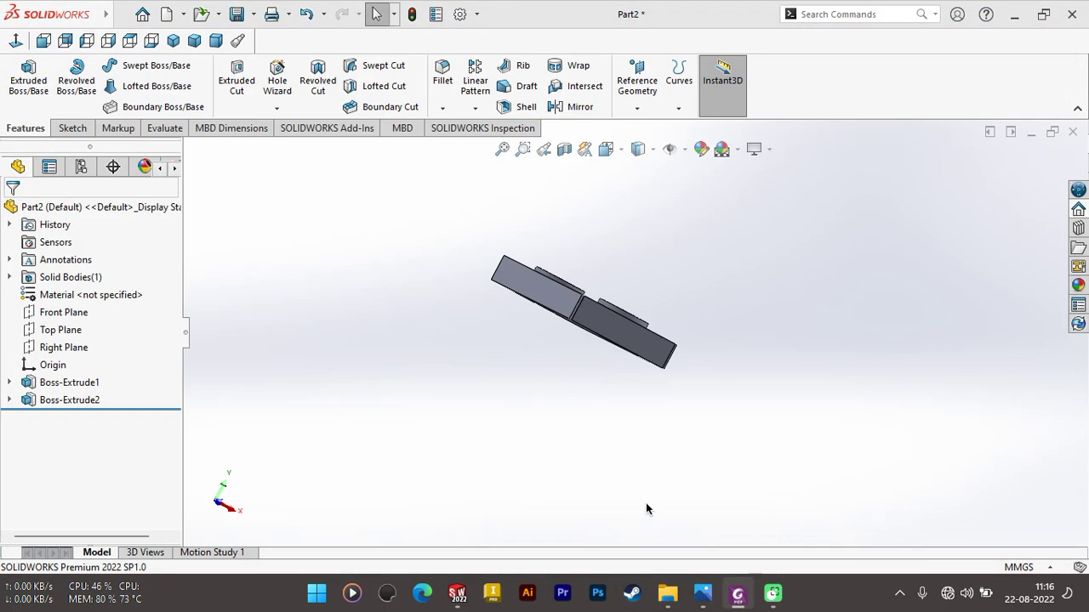
Step: Start a sketch on the plate's side face with a vertical centerline from the top edge midpoint
left_click(628, 341)
right_click(627, 341)
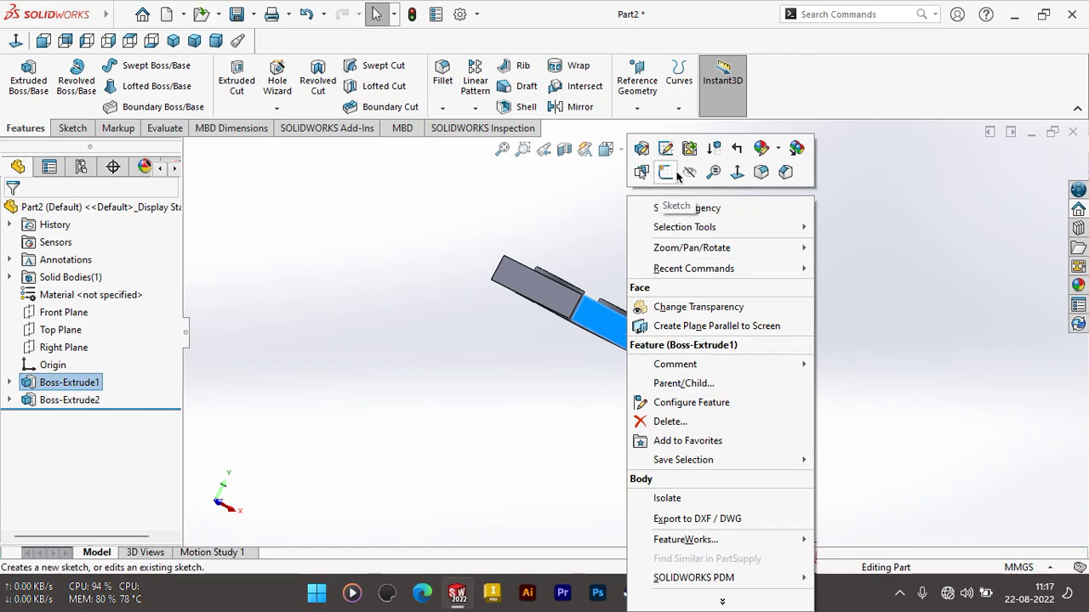
left_click(657, 183)
left_click(119, 65)
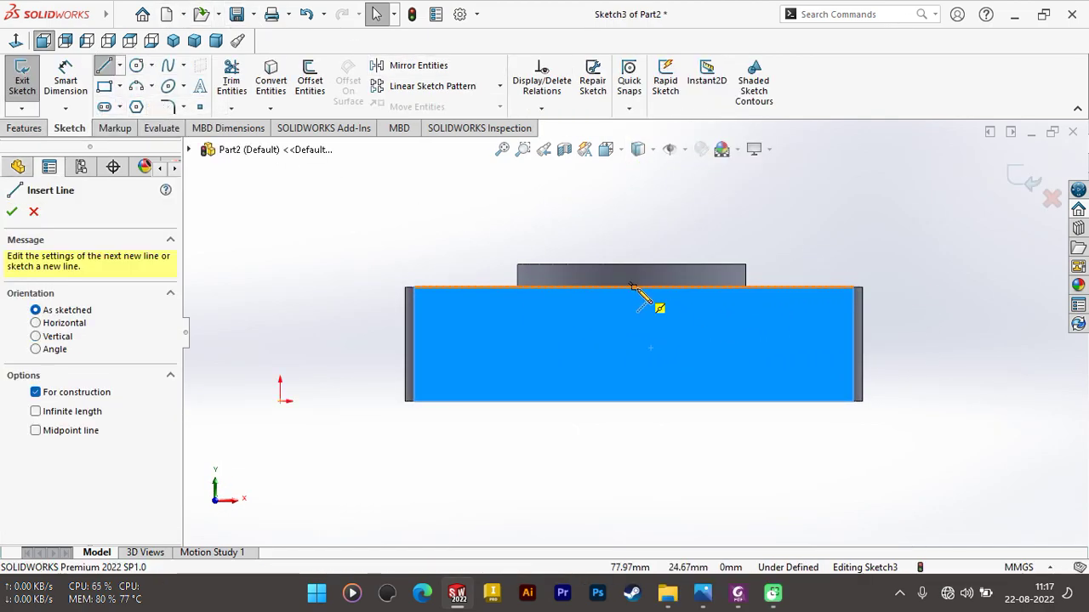
left_click(633, 288)
left_click(634, 400)
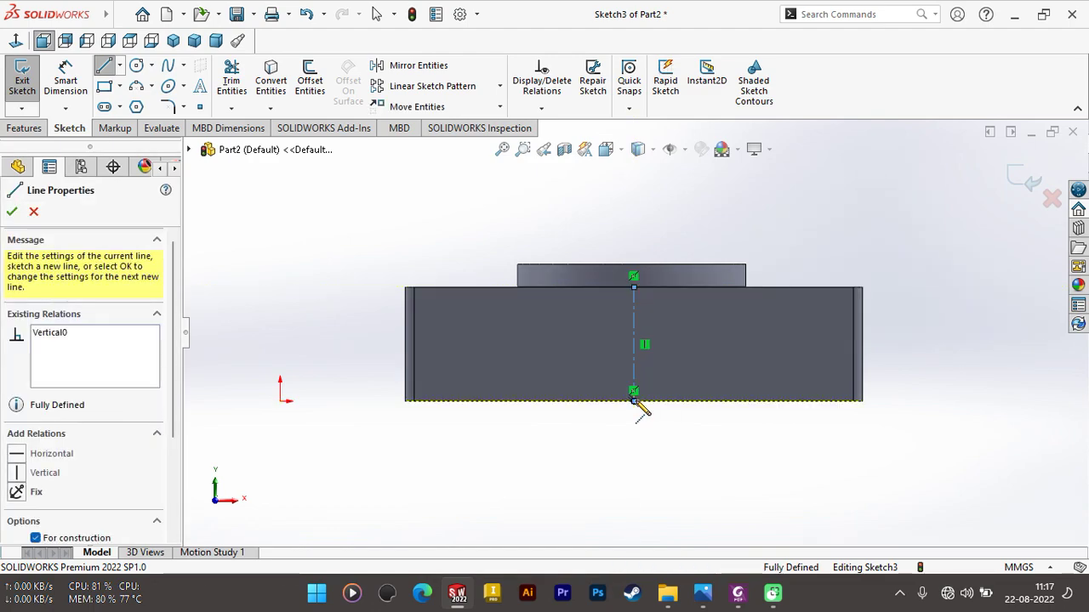
key("Escape")
key("Escape")
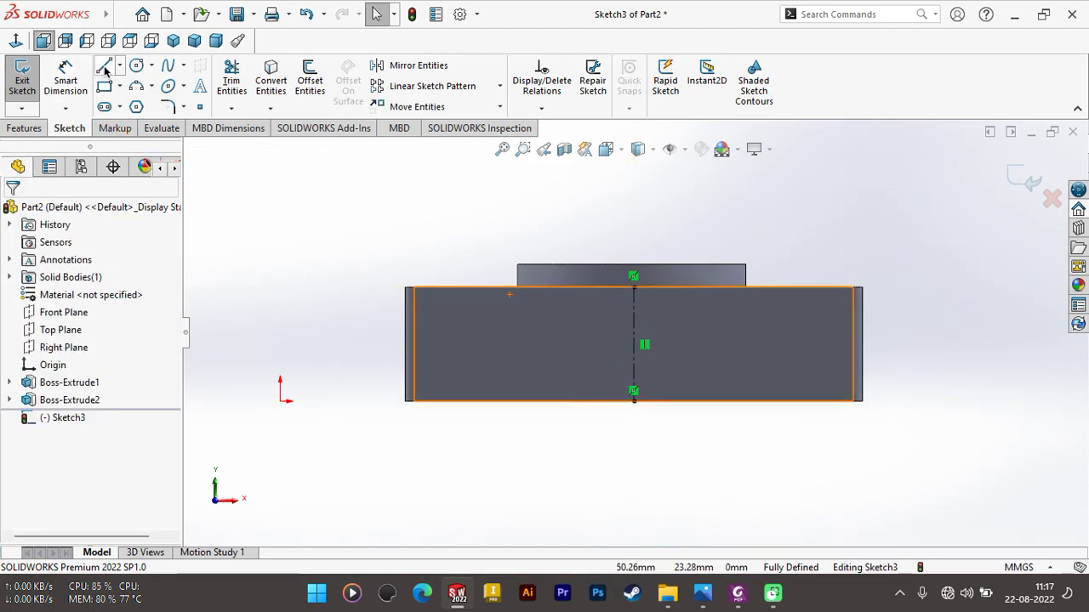
Step: Draw the slot outline as a line chain from the left edge to the centerline
key("l")
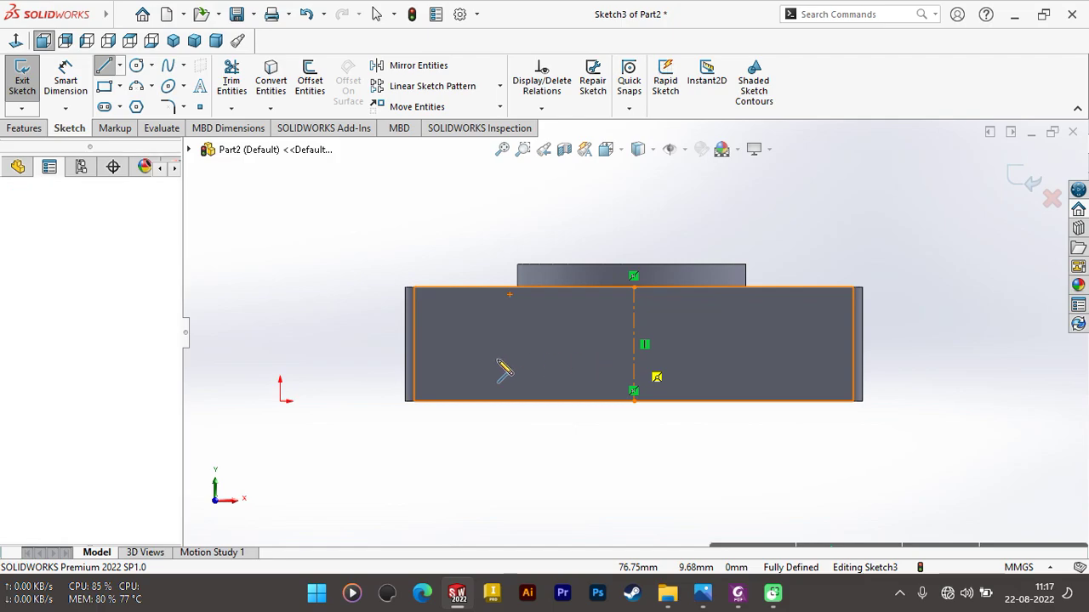
left_click(505, 356)
left_click(505, 401)
left_click(633, 401)
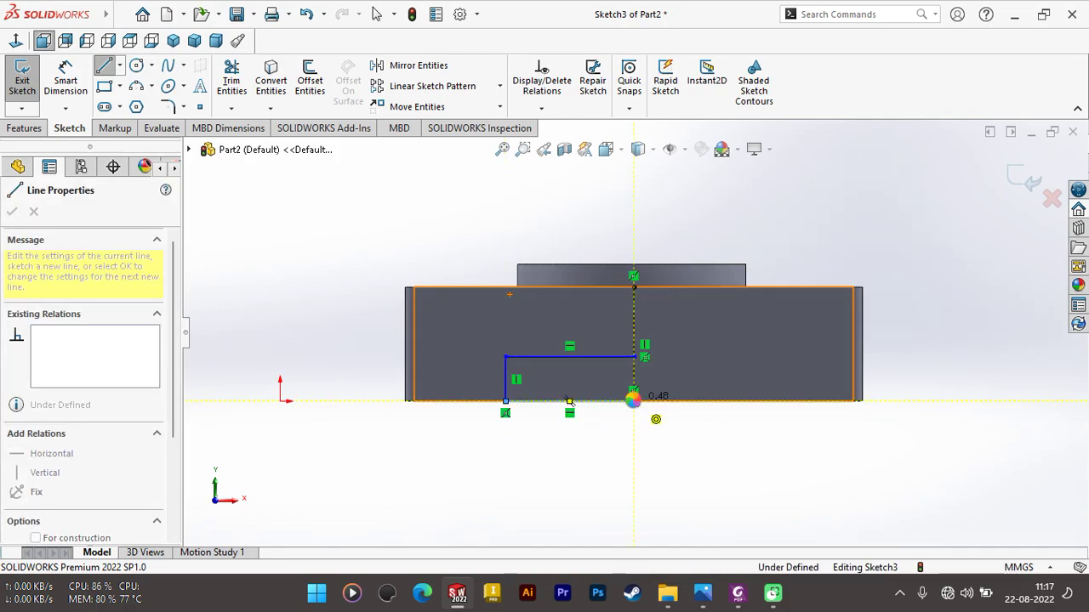
key("Escape")
Step: Dimension the vertical slot line to 8 and the horizontal line to 60/2
left_click(65, 81)
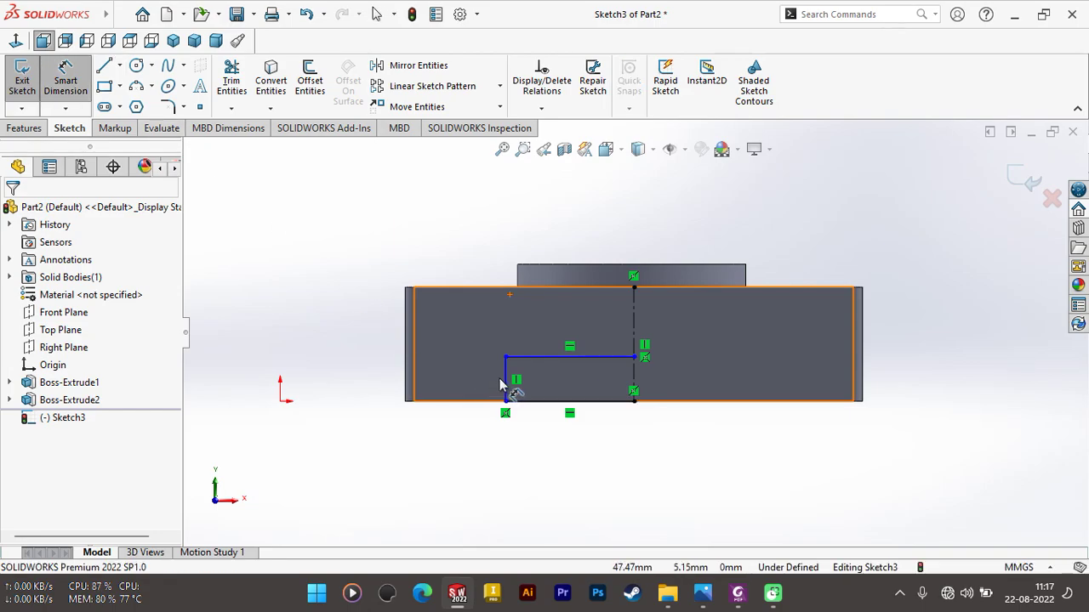
left_click(504, 384)
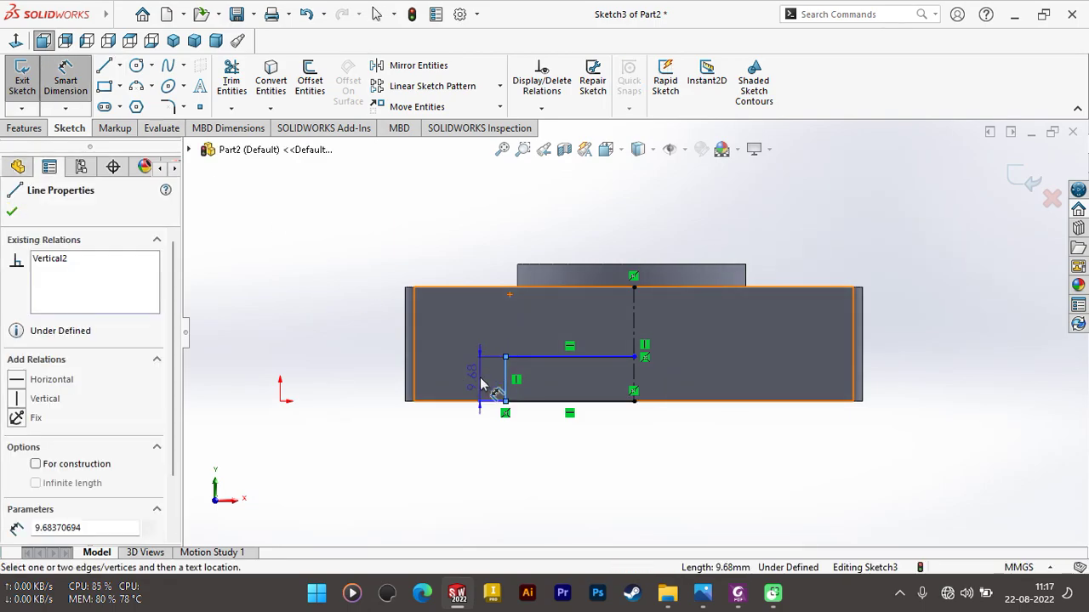
left_click(480, 385)
type("8")
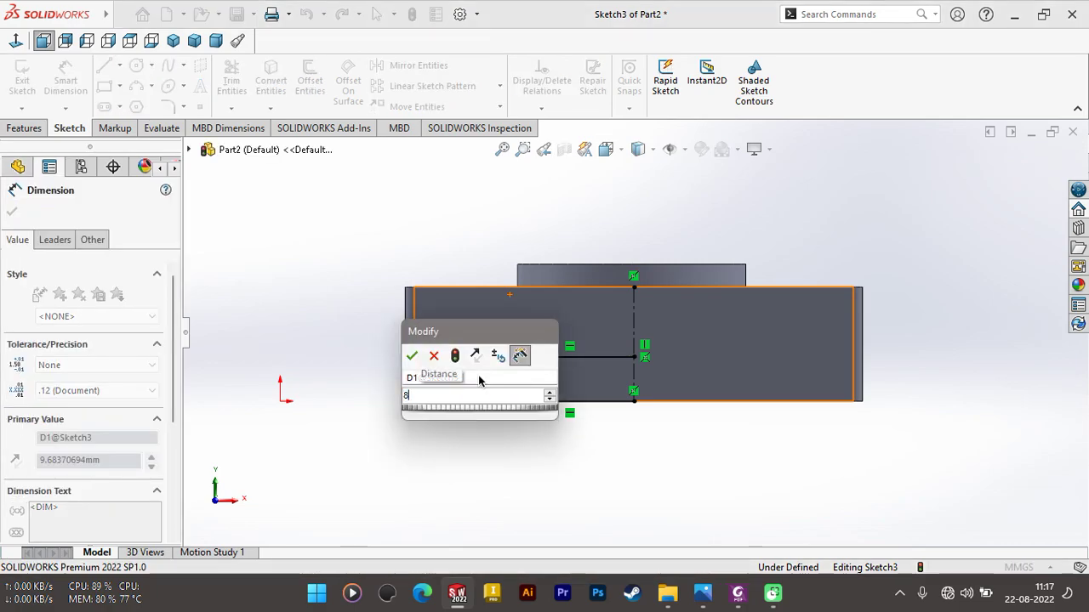
key("Return")
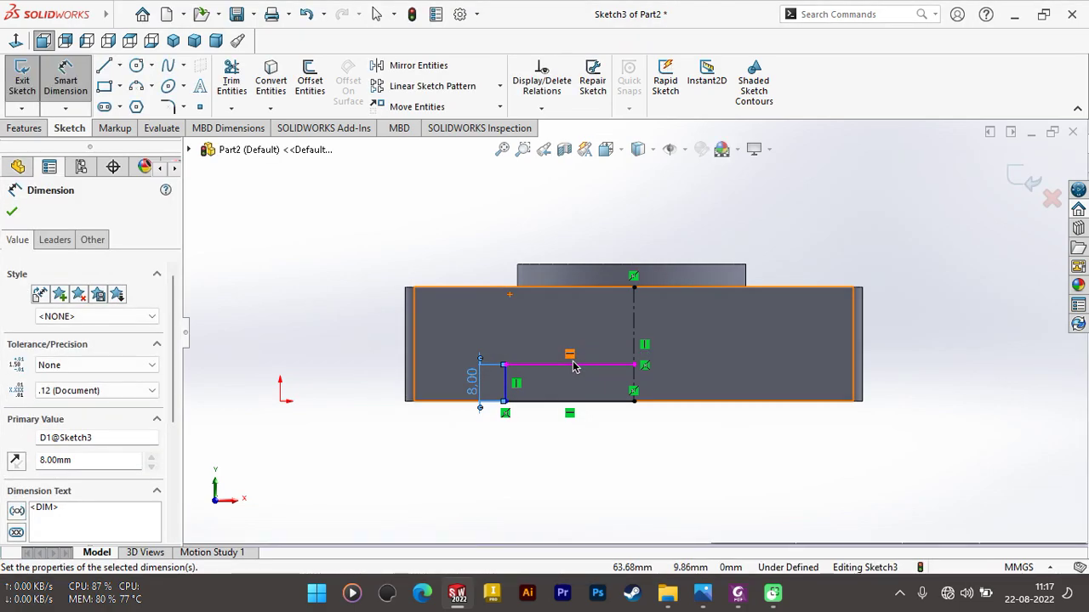
left_click(563, 364)
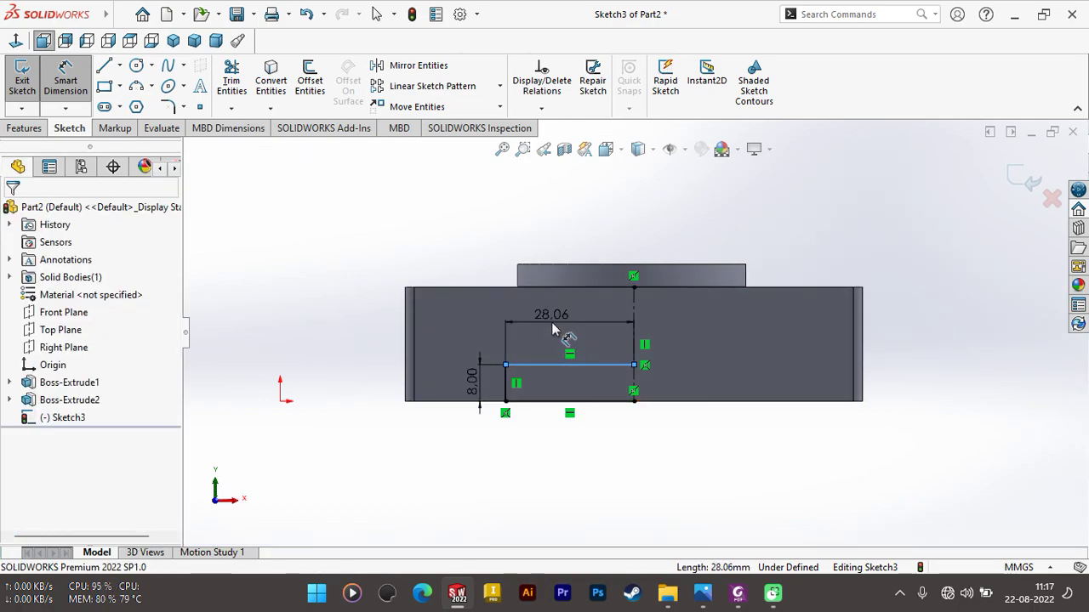
left_click(552, 324)
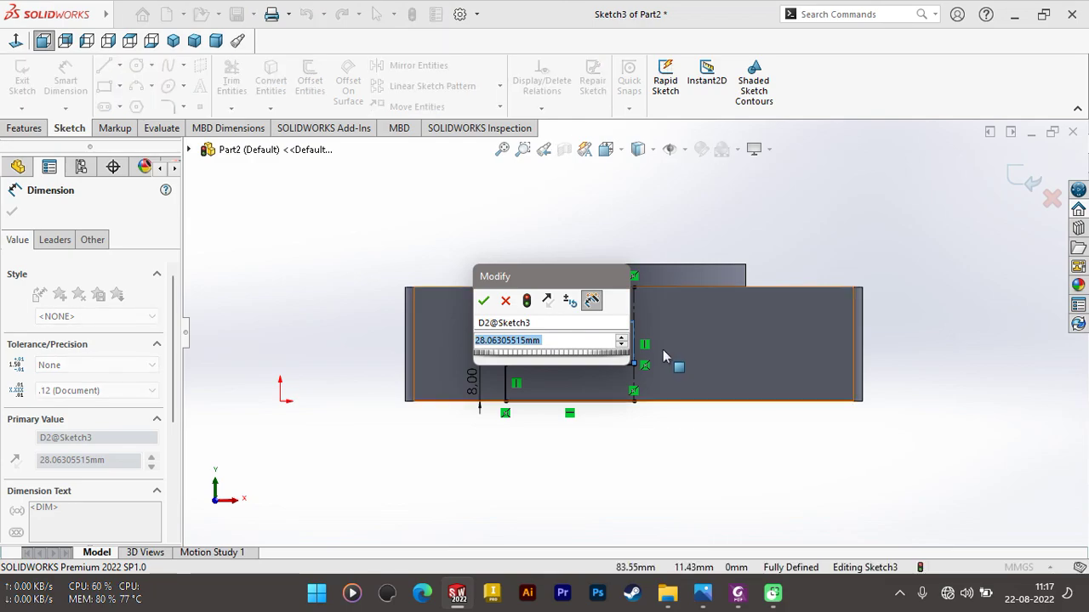
type("60/2")
key("Return")
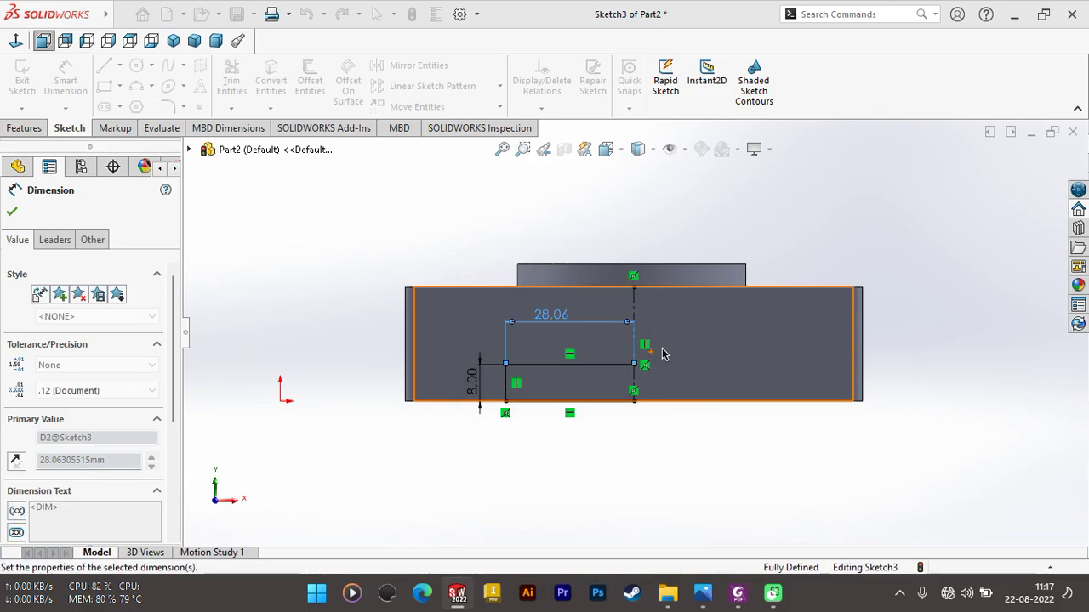
mouse_move(269, 150)
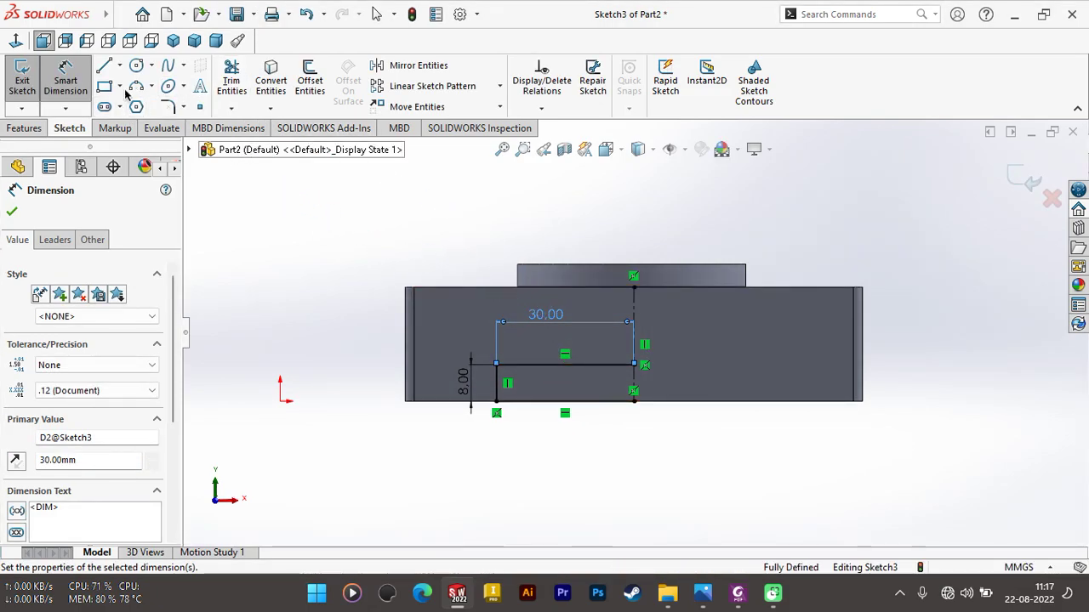
Step: Mirror slot lines Line4, Line5 and Line6 about centerline Line1 for a symmetric 60-wide slot
key("Escape")
left_click(414, 78)
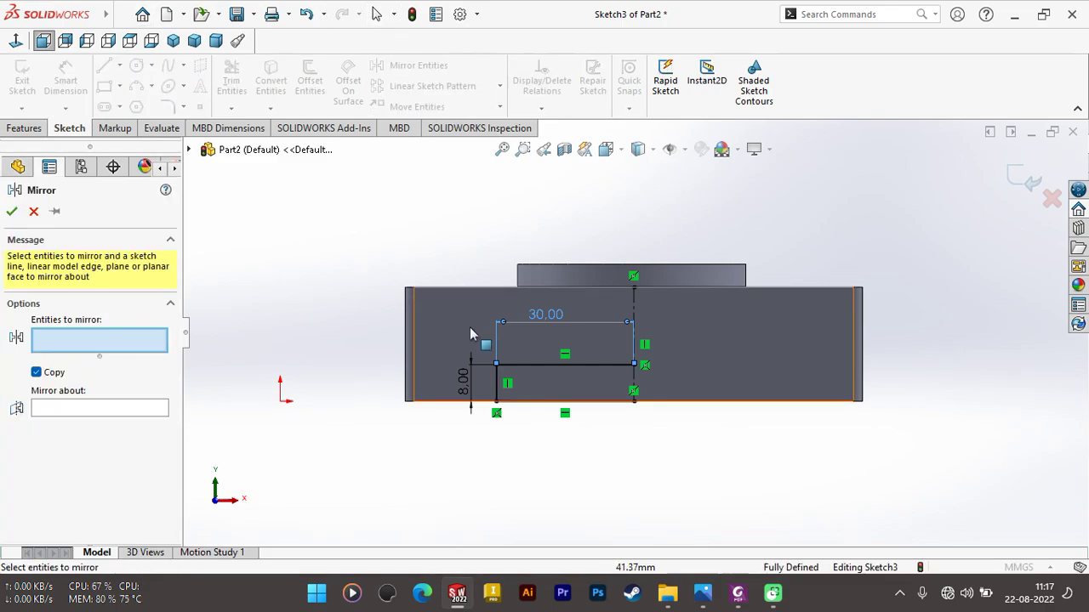
mouse_move(645, 453)
left_mouse_down()
mouse_move(544, 408)
mouse_move(510, 366)
left_mouse_up()
left_click(557, 365)
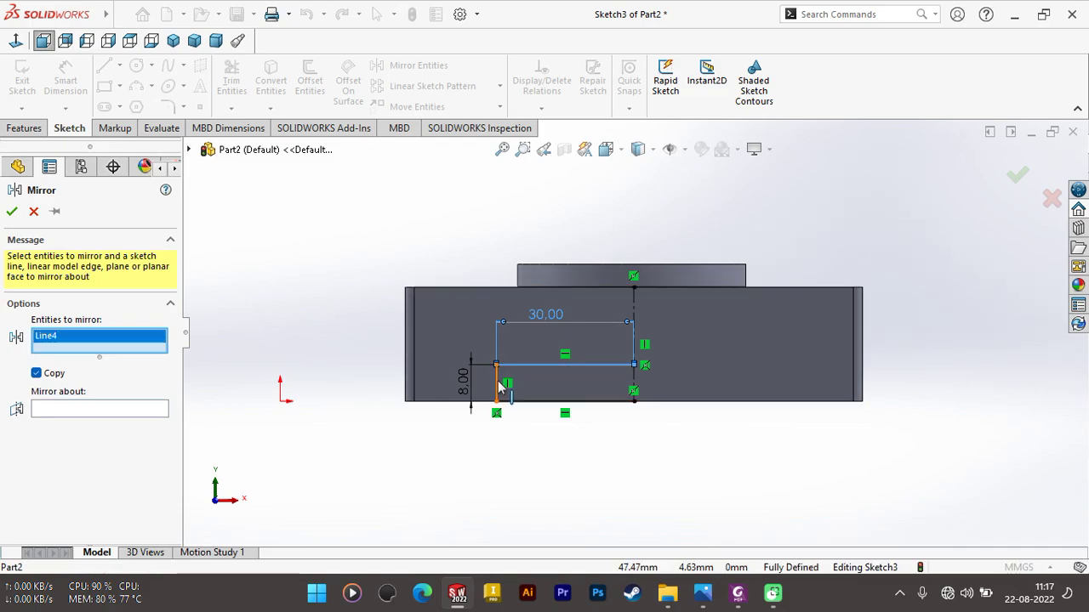
left_click(498, 381)
left_click(564, 401)
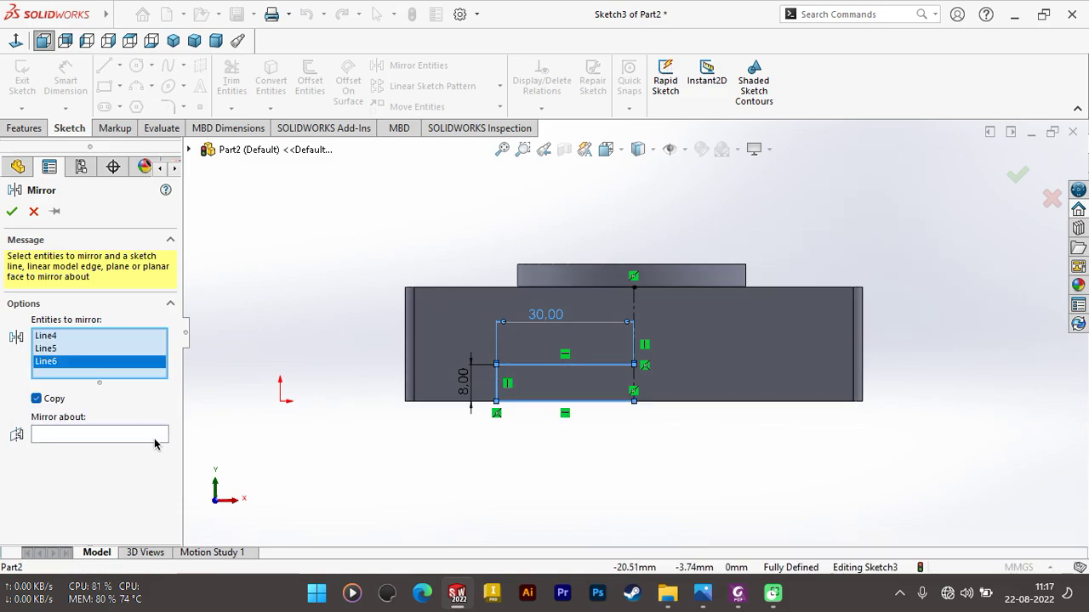
left_click(159, 433)
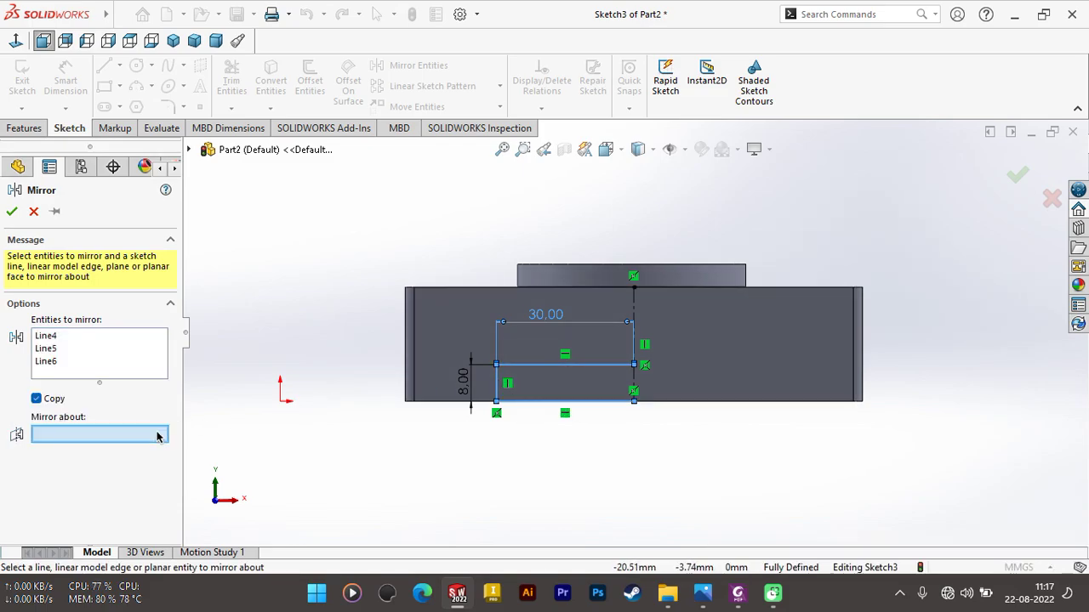
left_click(634, 304)
left_click(12, 212)
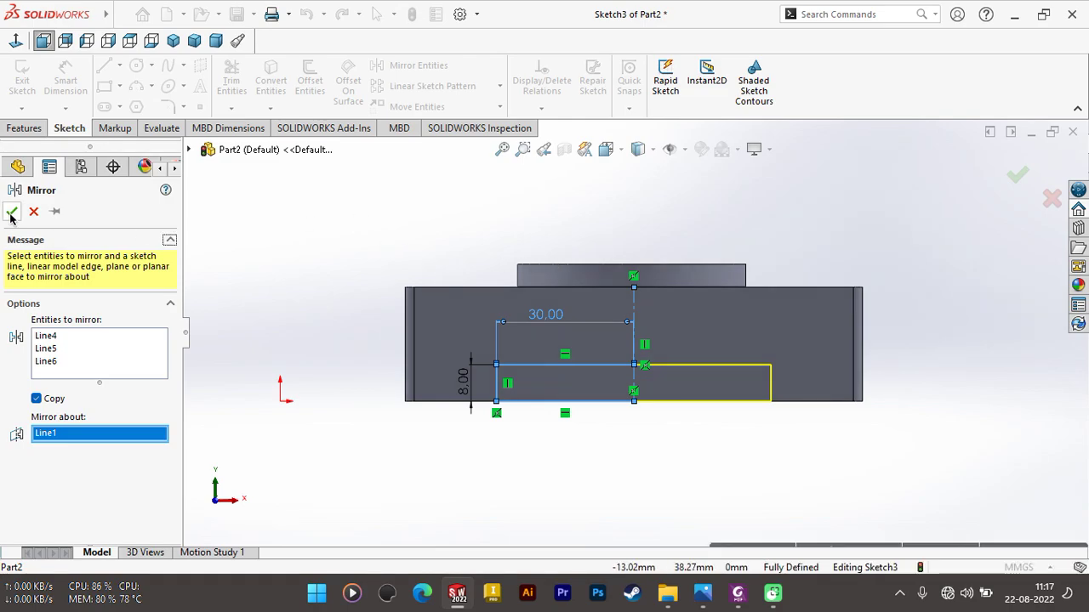
left_click(38, 128)
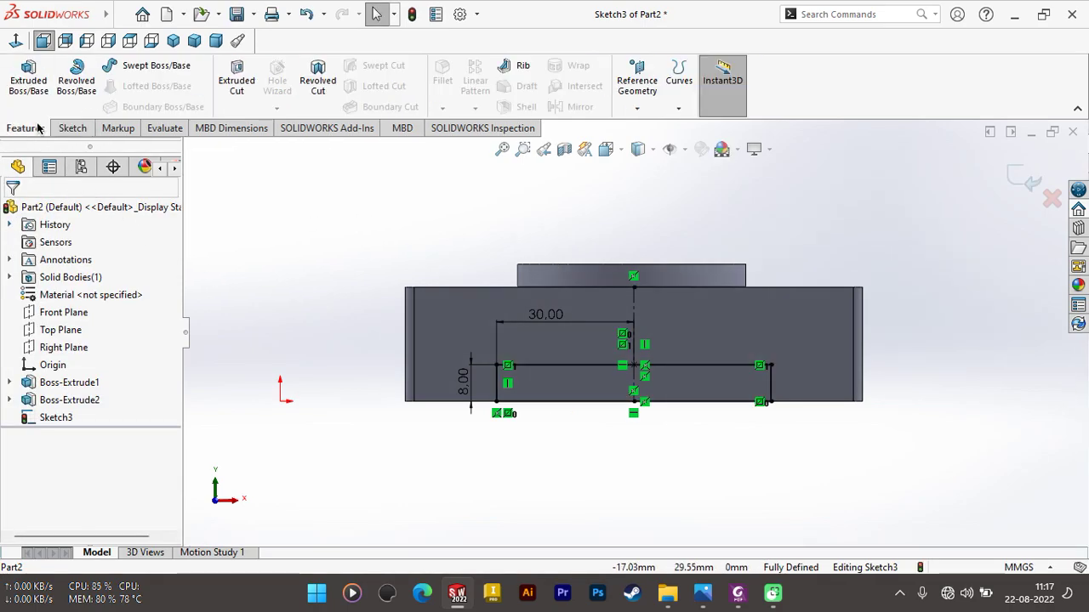
Step: Extrude-cut the slot sketch Through All as Cut-Extrude1 and orbit to inspect the cut
left_click(242, 73)
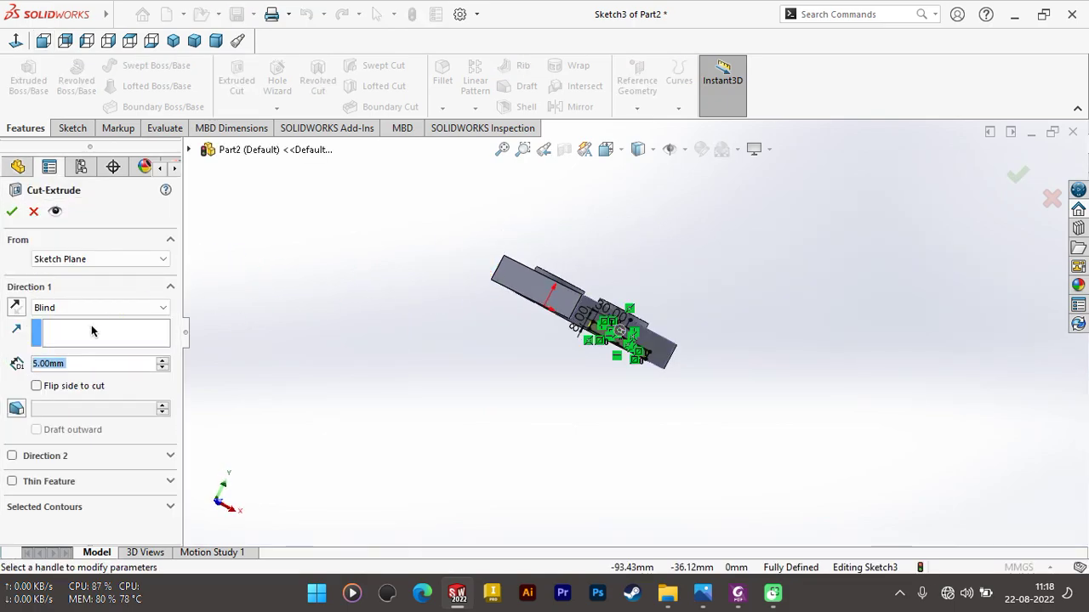
left_click(58, 308)
left_click(57, 333)
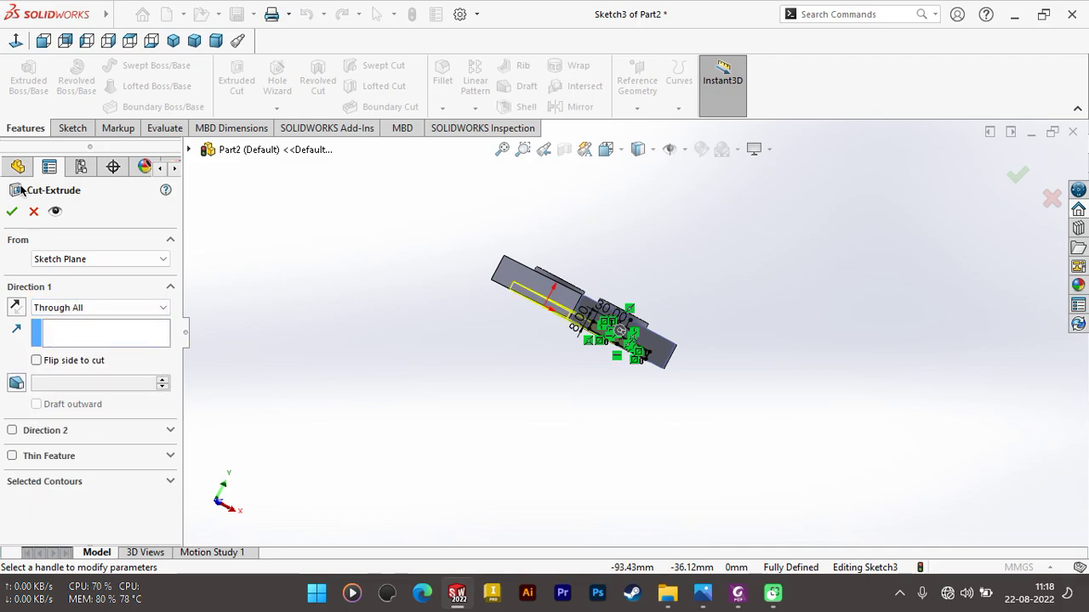
left_click(12, 211)
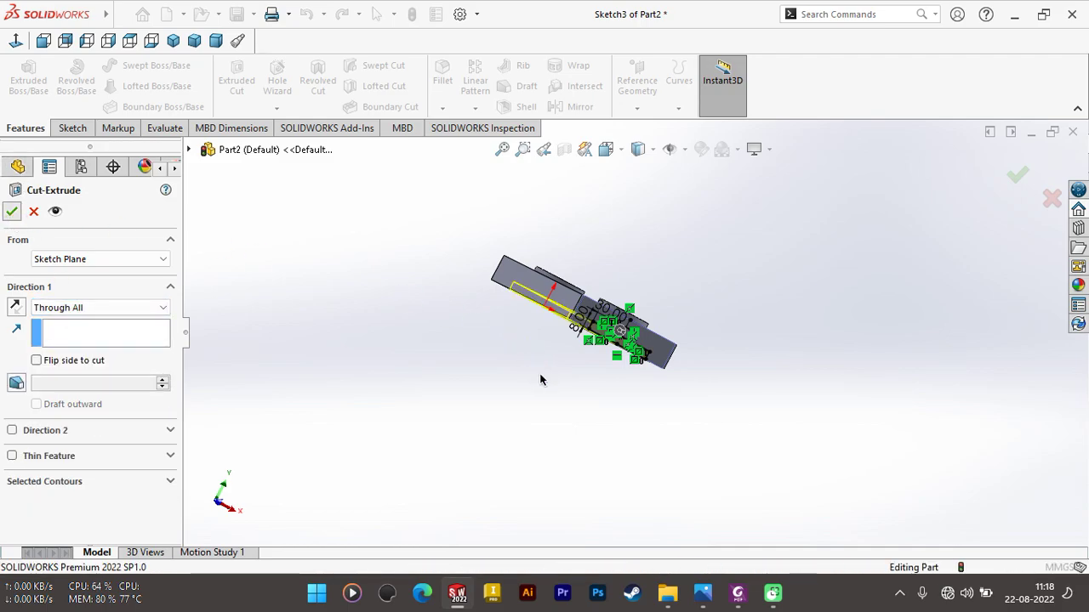
mouse_move(539, 379)
middle_mouse_down()
mouse_move(578, 355)
mouse_move(573, 241)
mouse_move(518, 279)
mouse_move(530, 294)
mouse_move(516, 331)
middle_mouse_up()
scroll(517, 335, "down", 2)
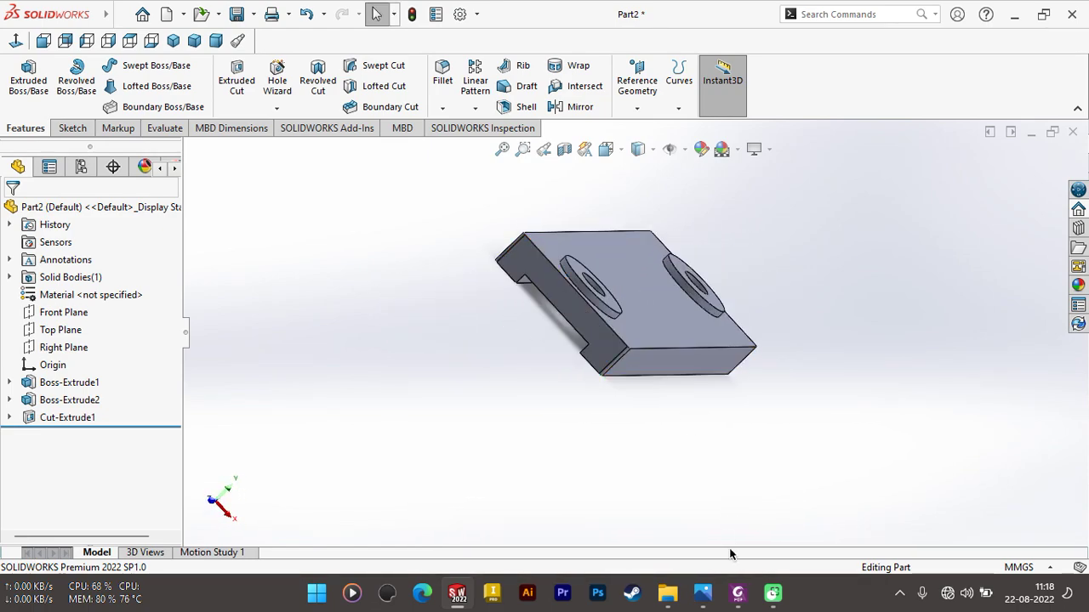
left_click(737, 593)
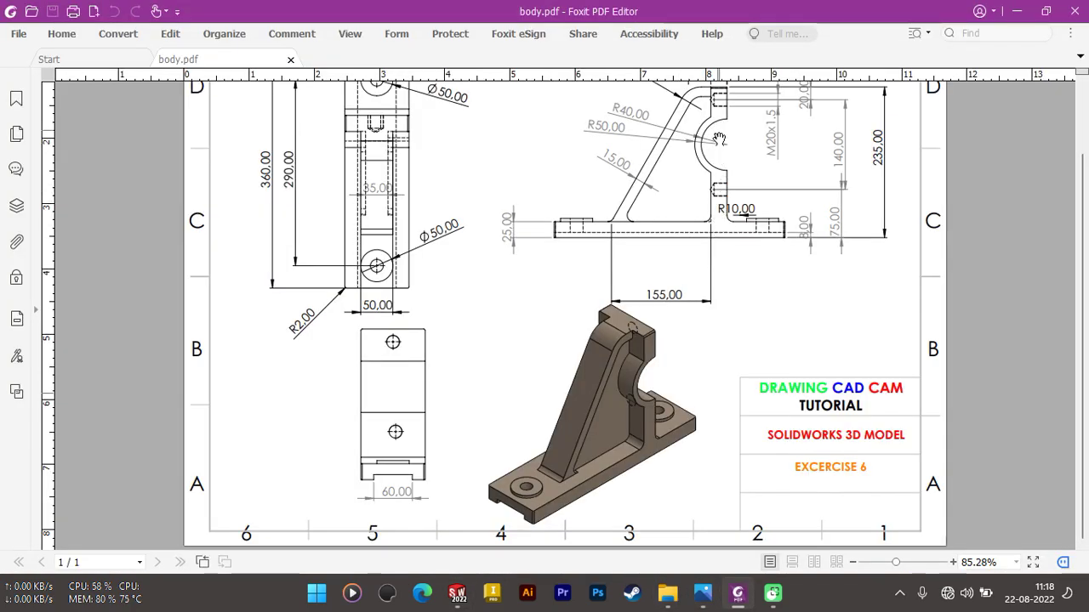
scroll(719, 162, "up", 2)
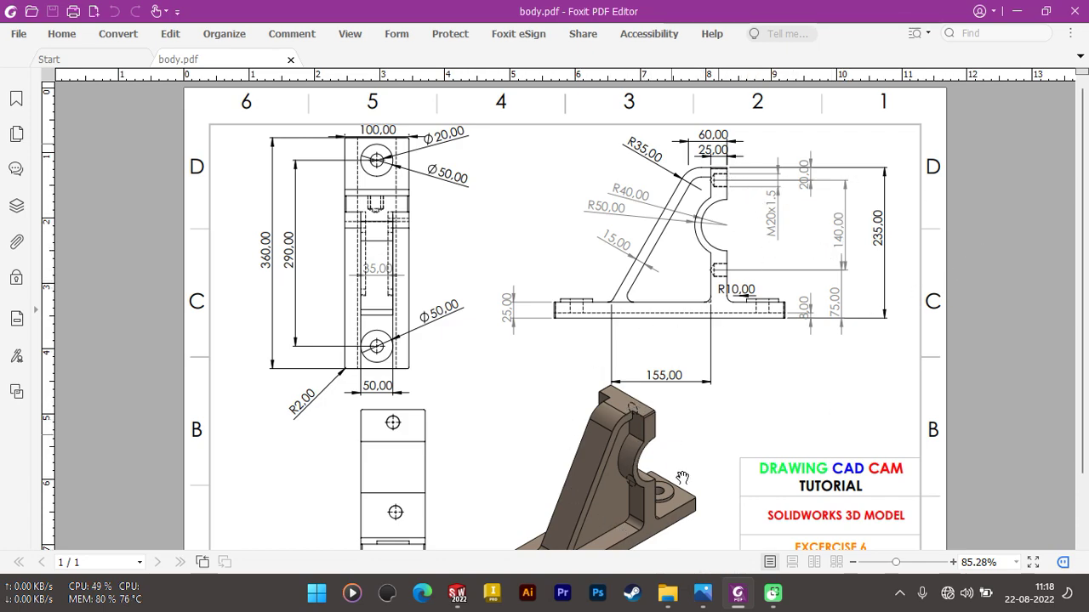
left_click(457, 593)
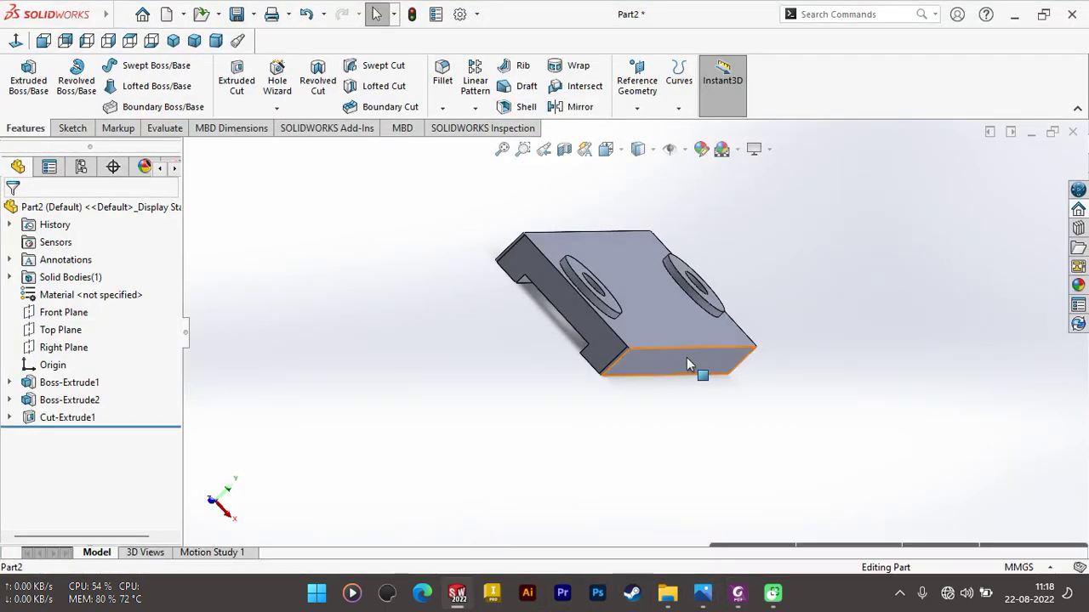
Step: Start a new sketch on the base plate face and draw the upright's rectangle with lines
right_click(689, 361)
left_click(719, 174)
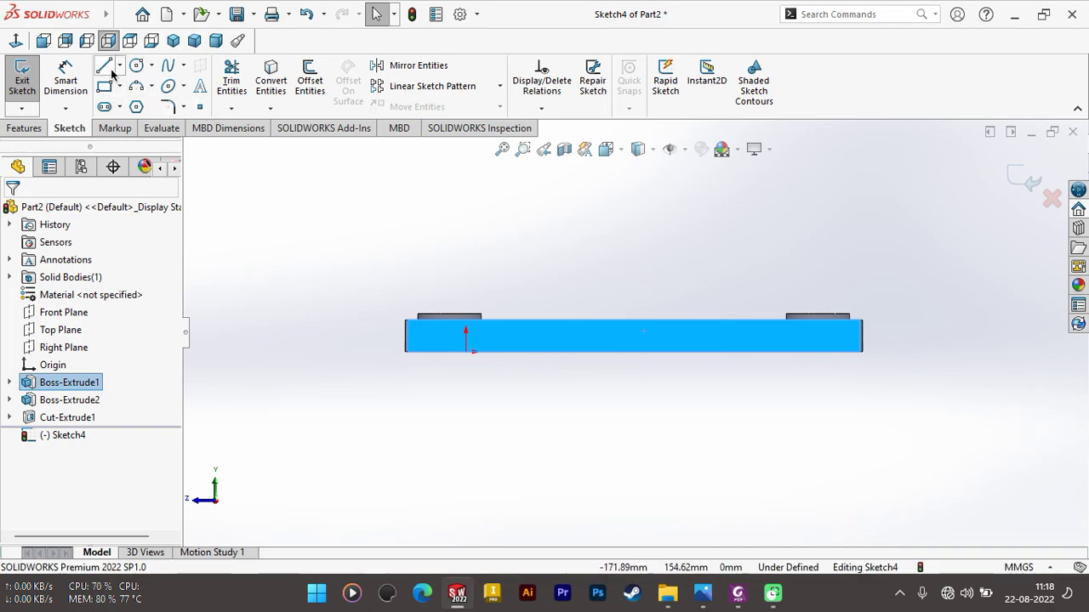
key("l")
left_click(777, 335)
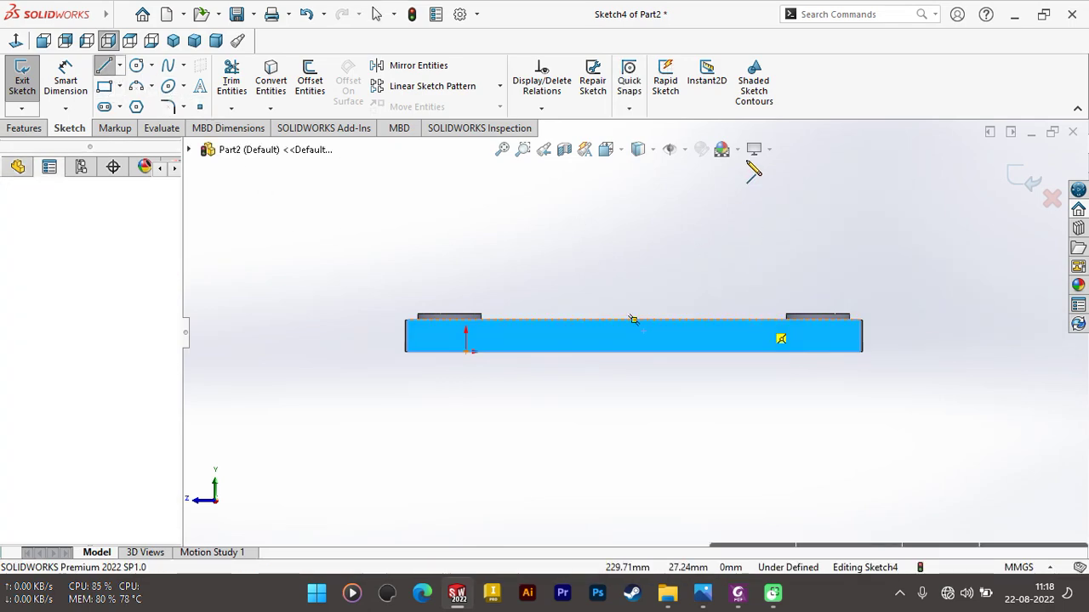
left_click(758, 188)
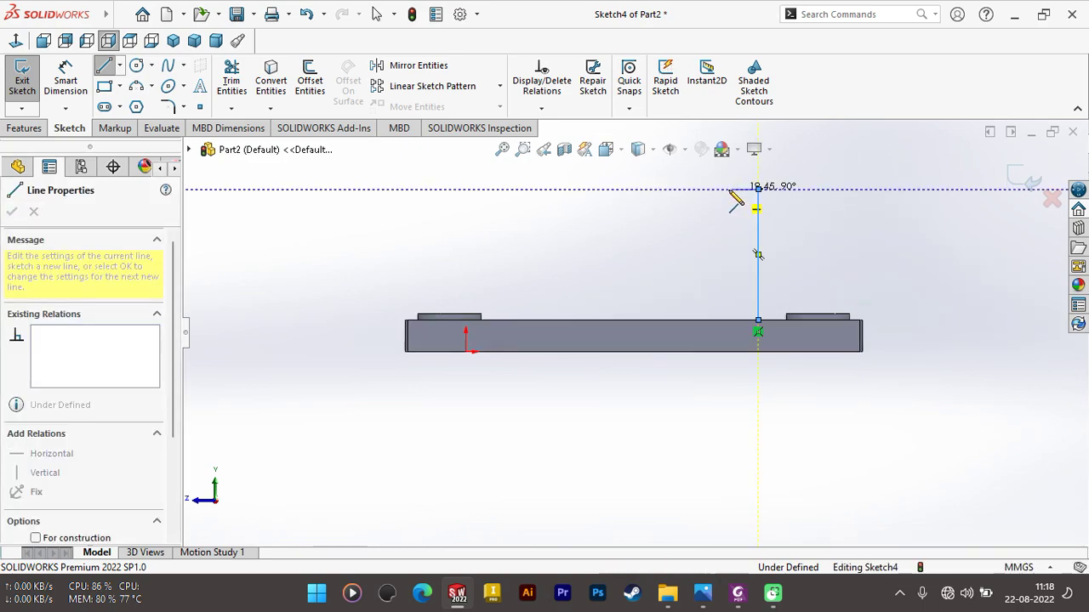
left_click(724, 188)
left_click(724, 321)
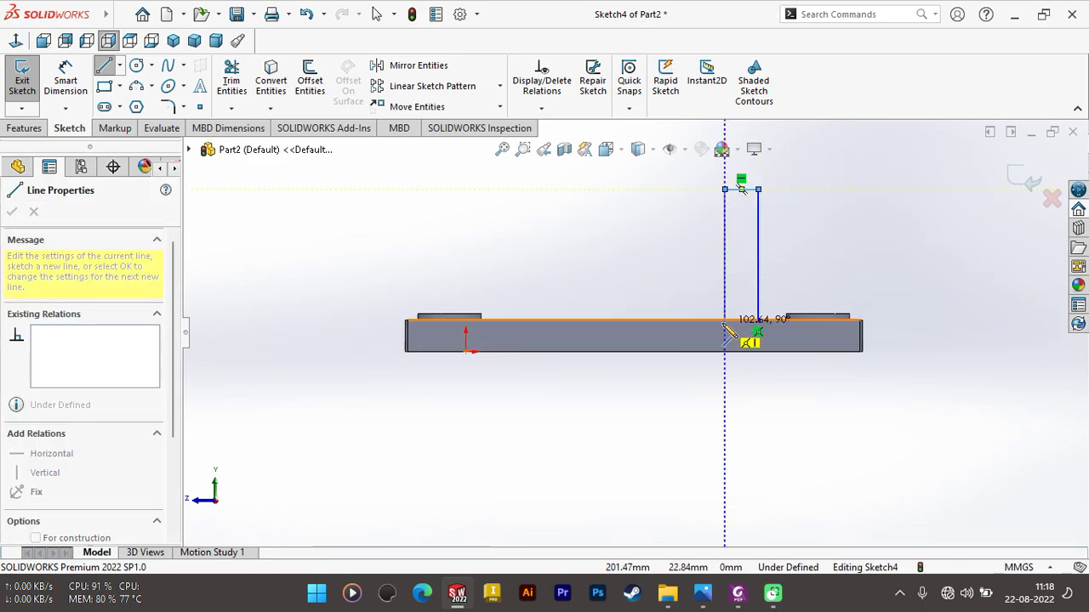
left_click(758, 320)
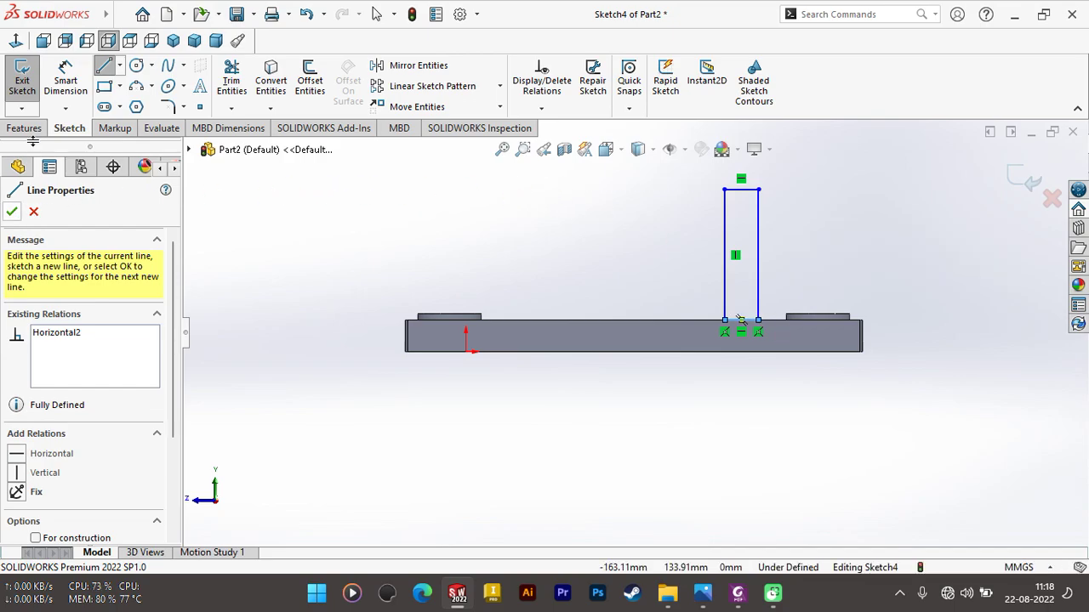
Step: Dimension the upright 25 mm wide and 235 mm tall from the plate bottom
left_click(66, 78)
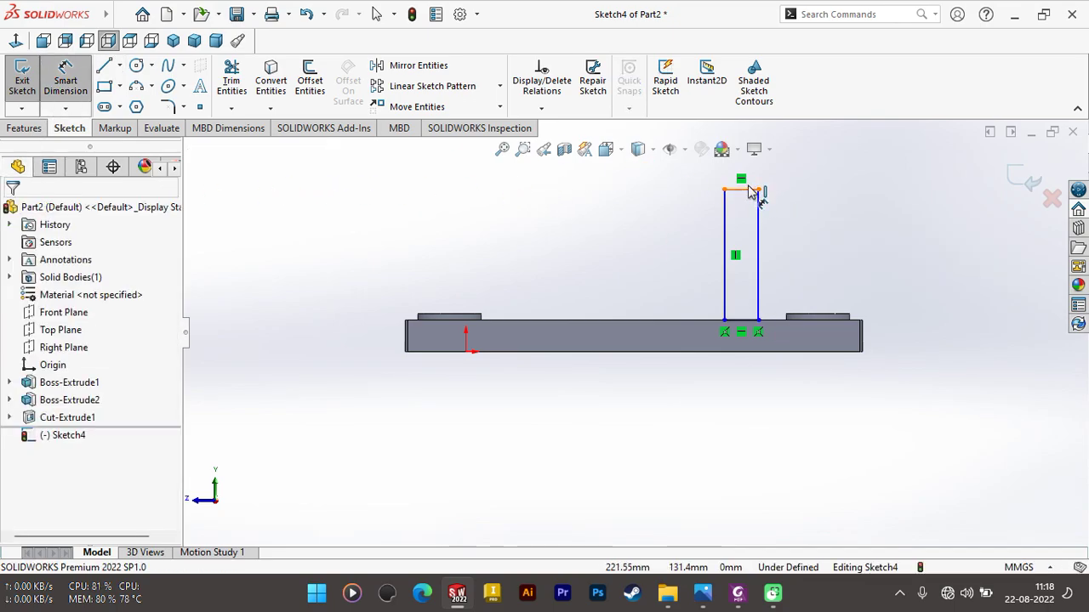
left_click(751, 190)
key("z")
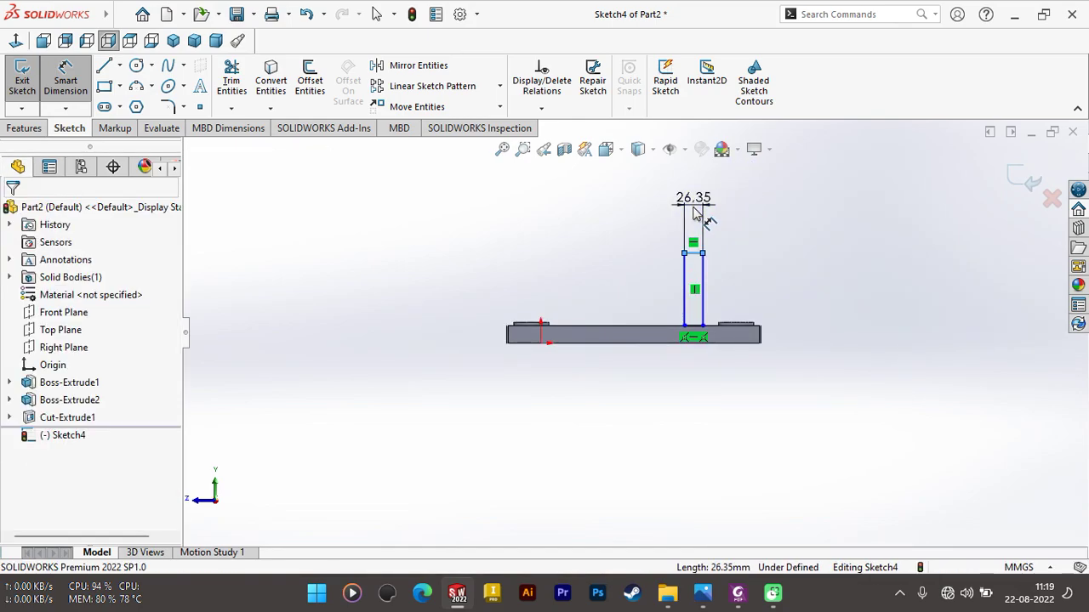
left_click(693, 209)
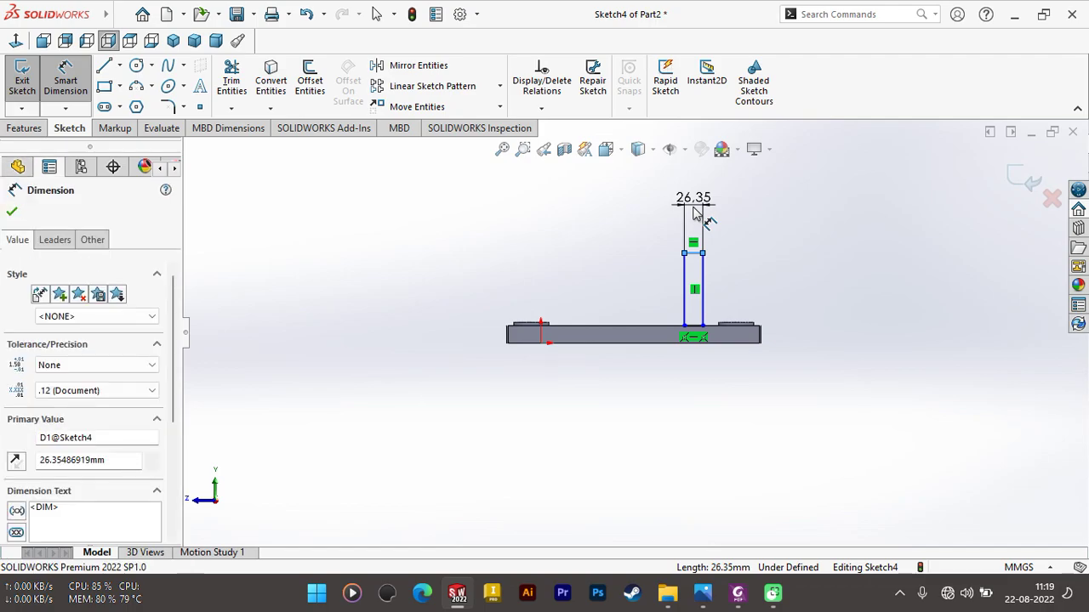
type("25")
key("Return")
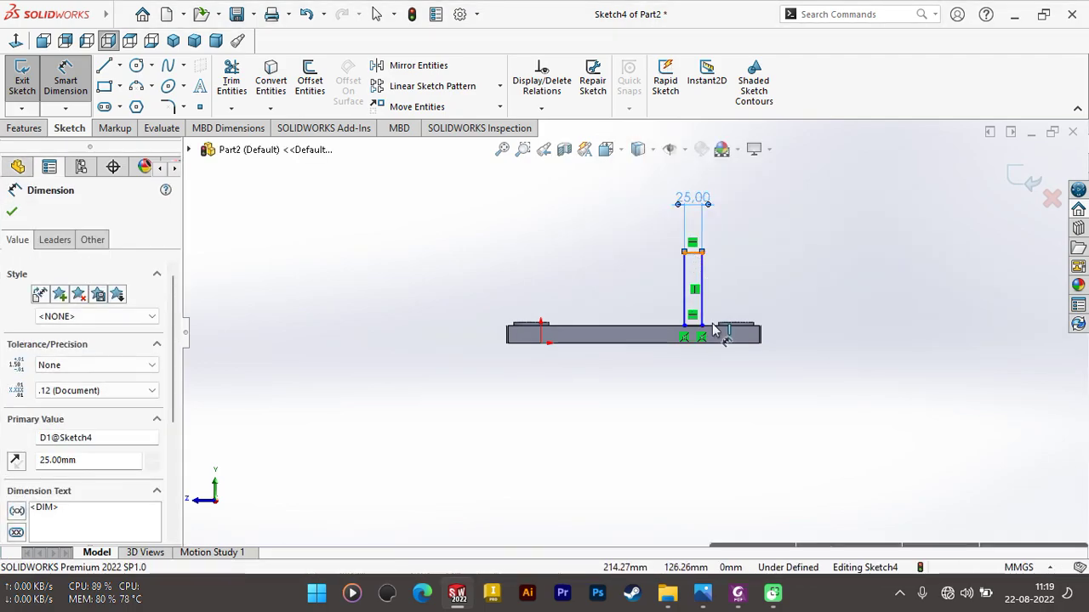
left_click(718, 343)
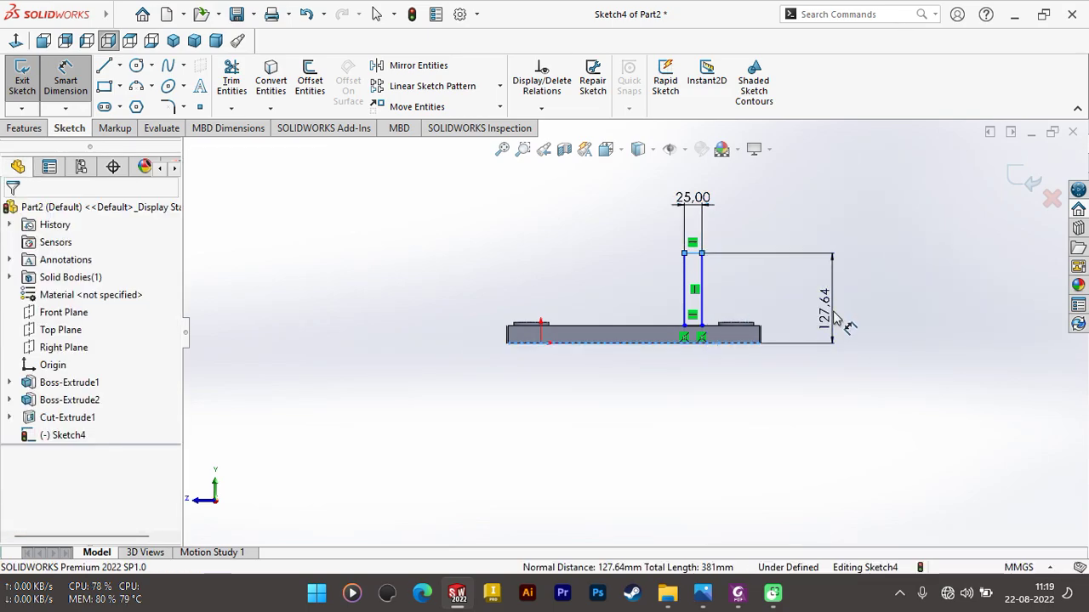
left_click(836, 319)
type("23")
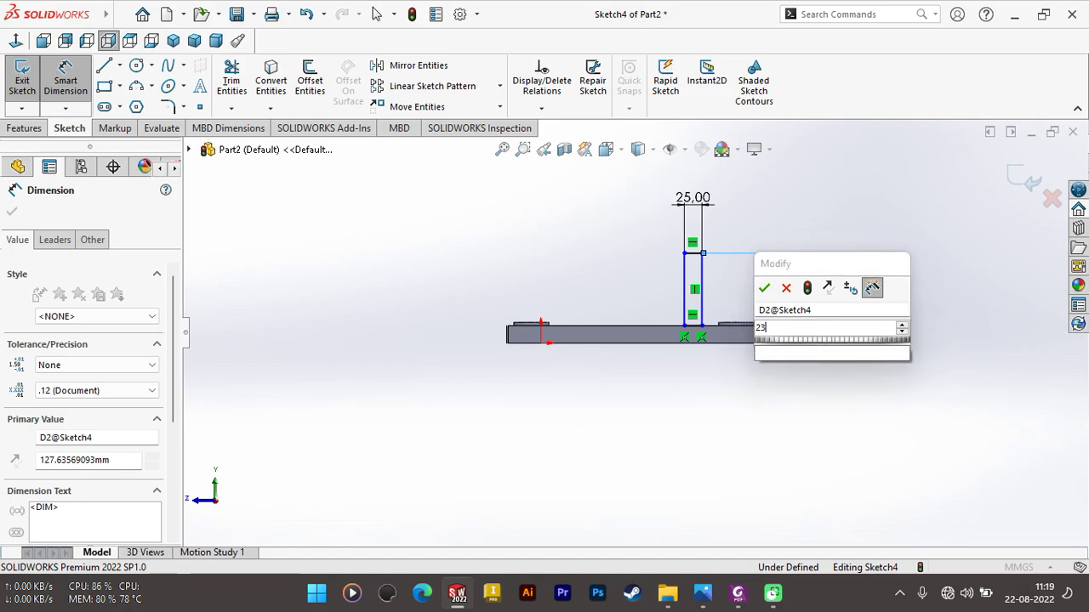
type("5")
key("Return")
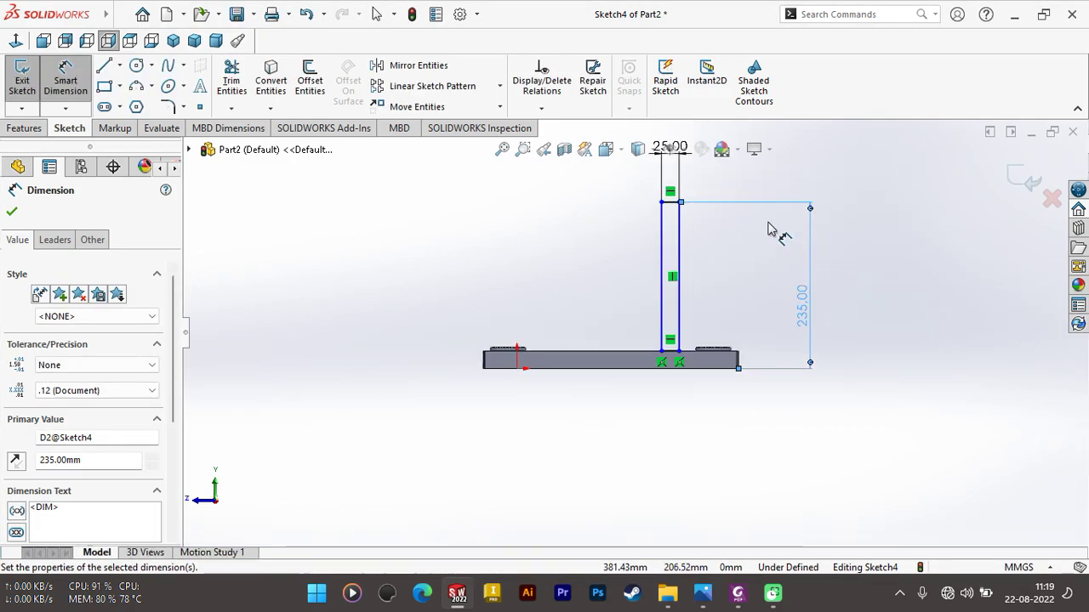
left_click(135, 68)
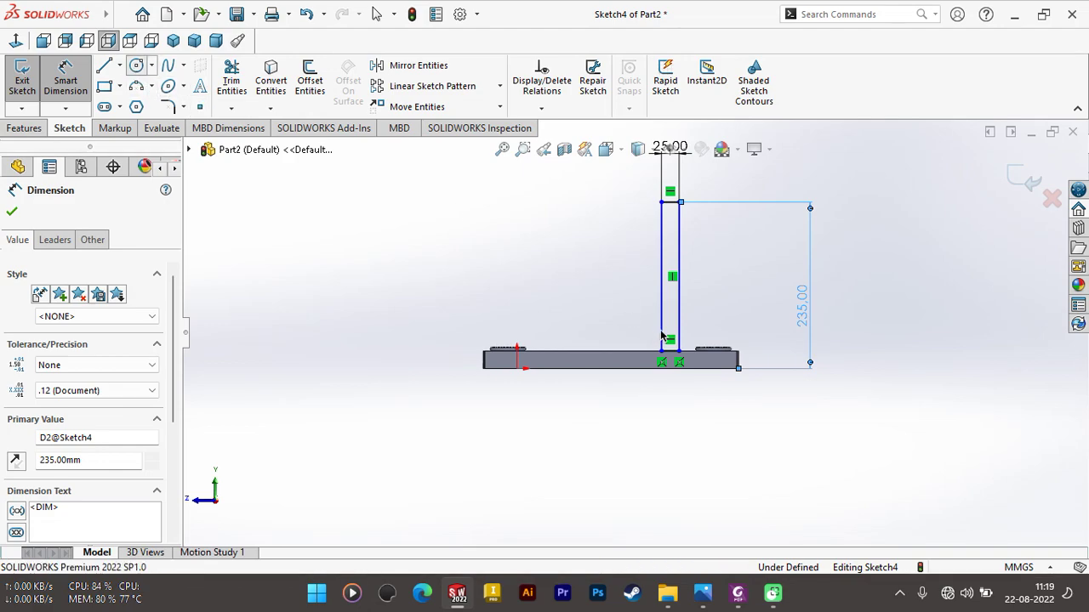
Step: Sketch two concentric circles centred on the upright's midpoint
scroll(680, 281, "down", 2)
left_click(659, 279)
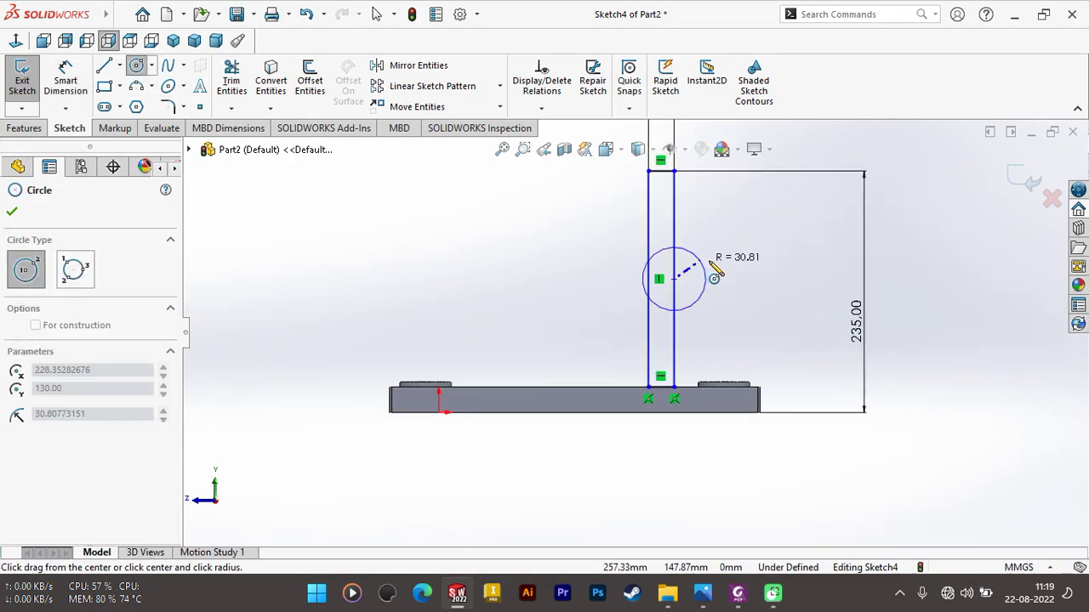
left_click(731, 266)
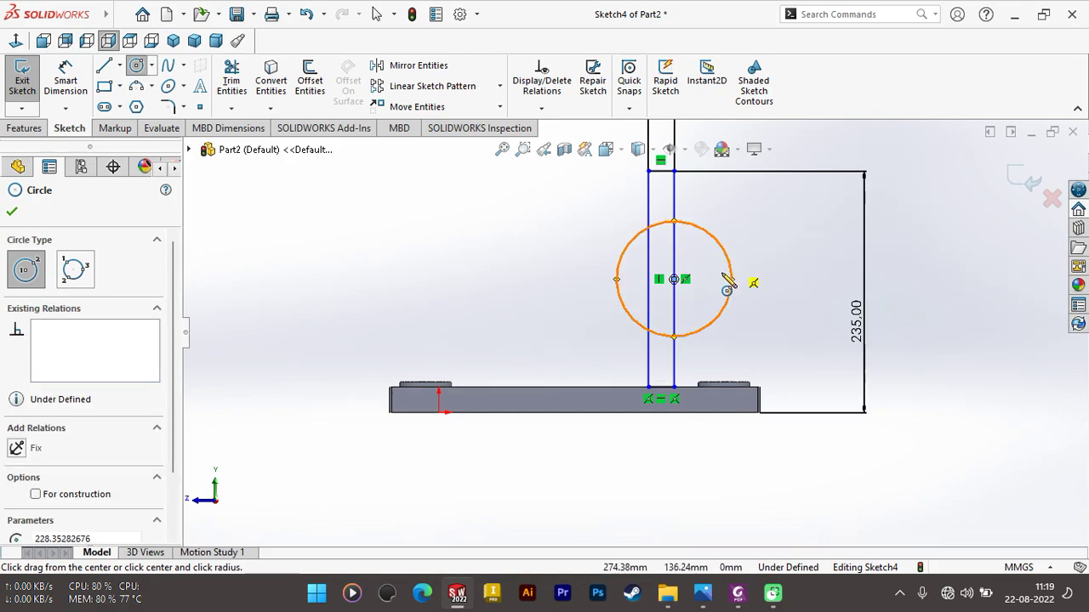
left_click(674, 279)
left_click(709, 274)
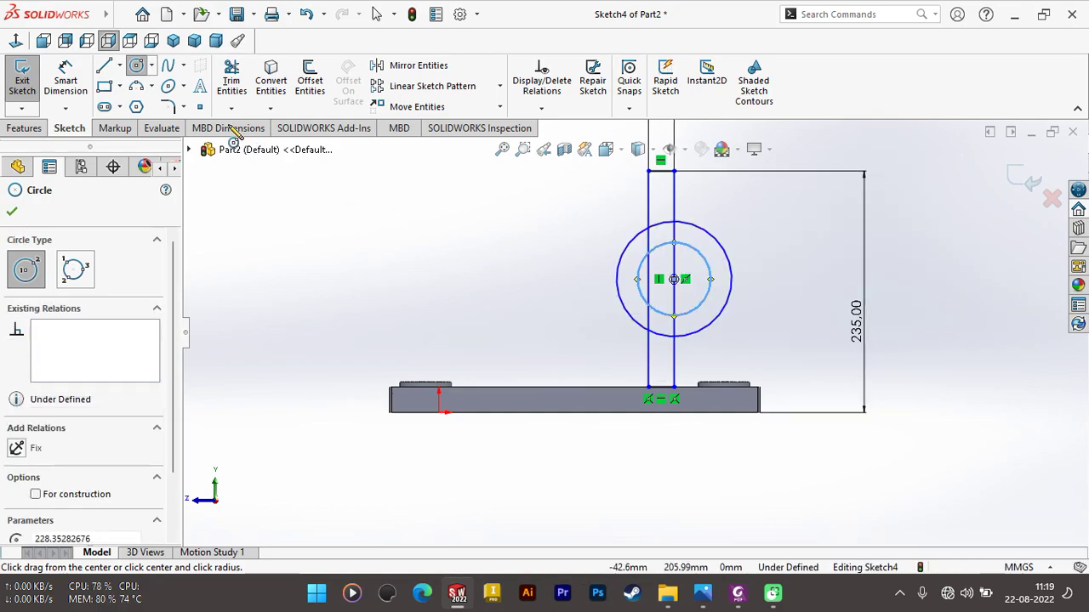
Step: Try a 130 mm centre-height dimension, then cancel it as over-defining
left_click(89, 82)
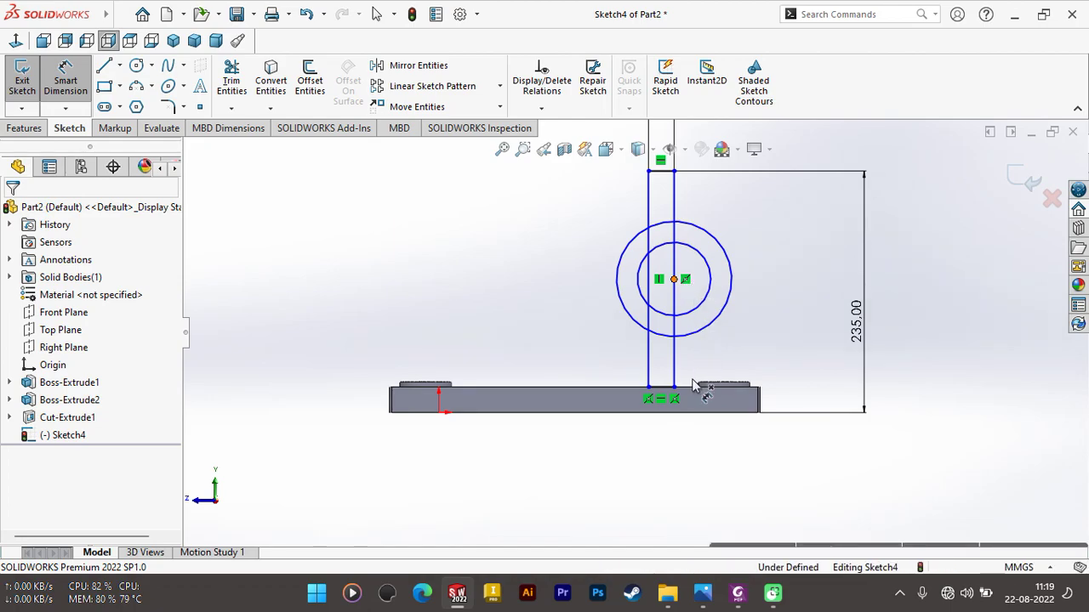
left_click(693, 413)
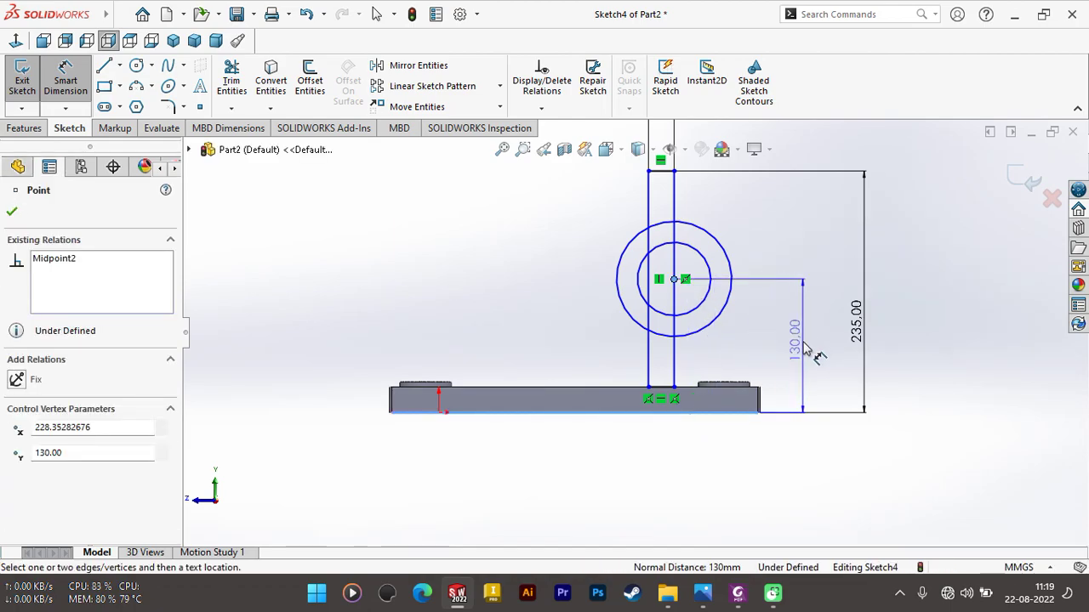
left_click(806, 347)
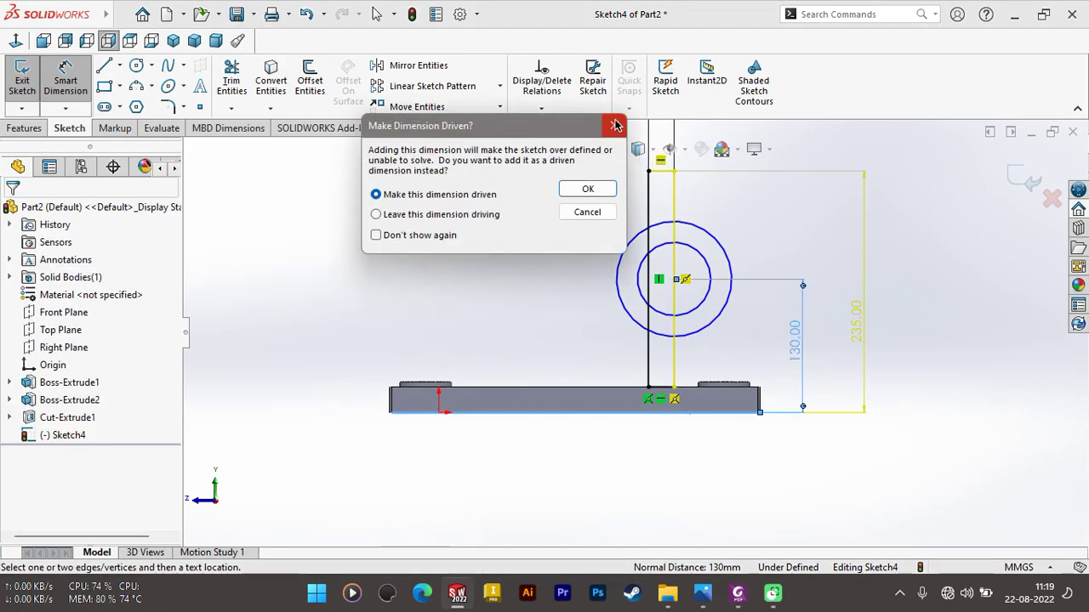
left_click(615, 126)
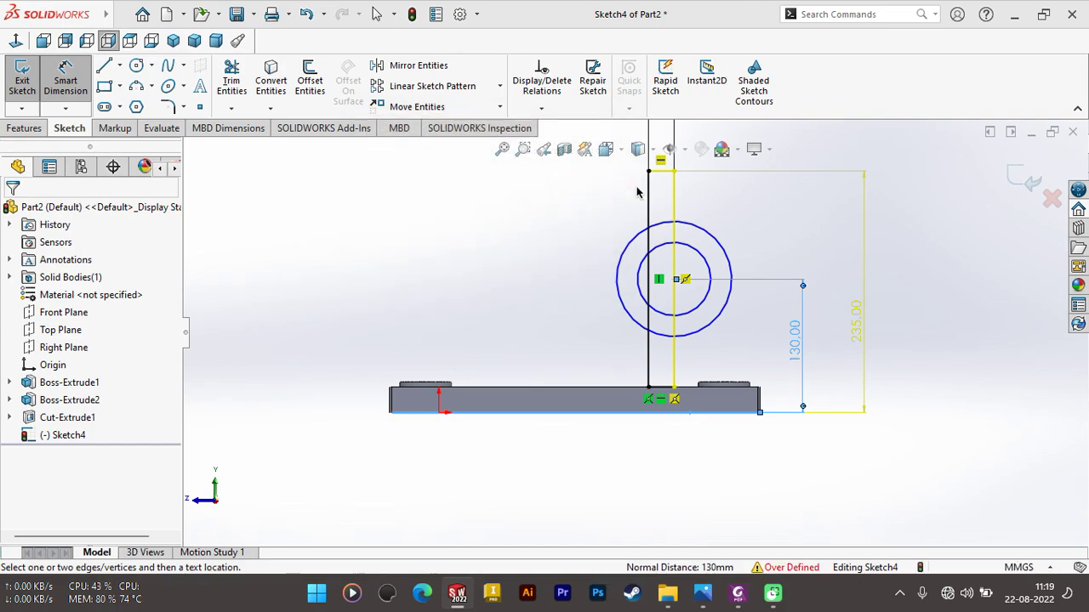
key("Escape")
right_click(689, 279)
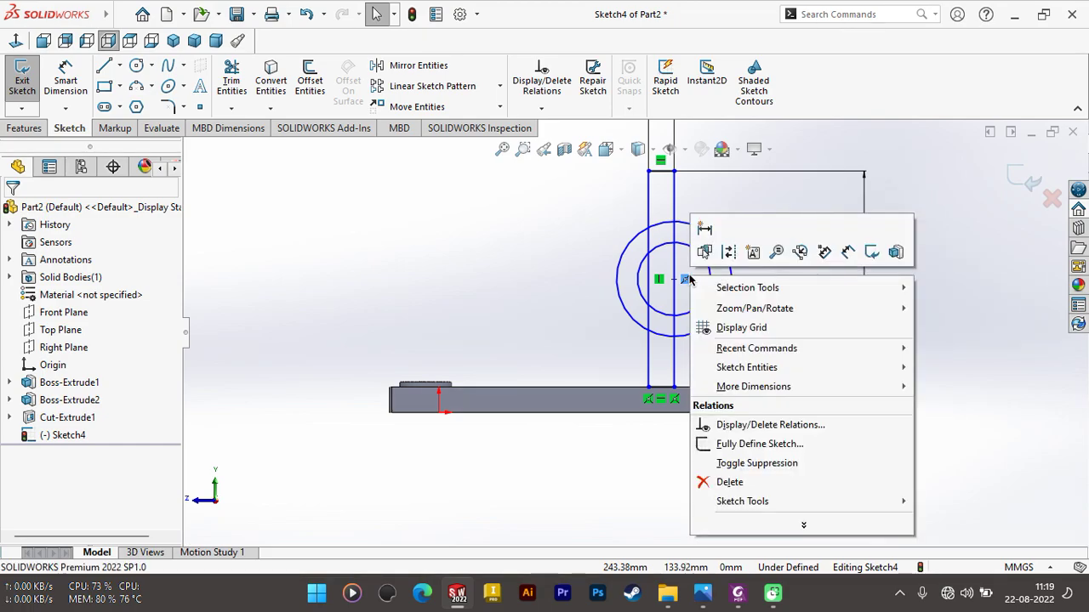
Step: Delete the midpoint relation on the circles' centre point
left_click(731, 479)
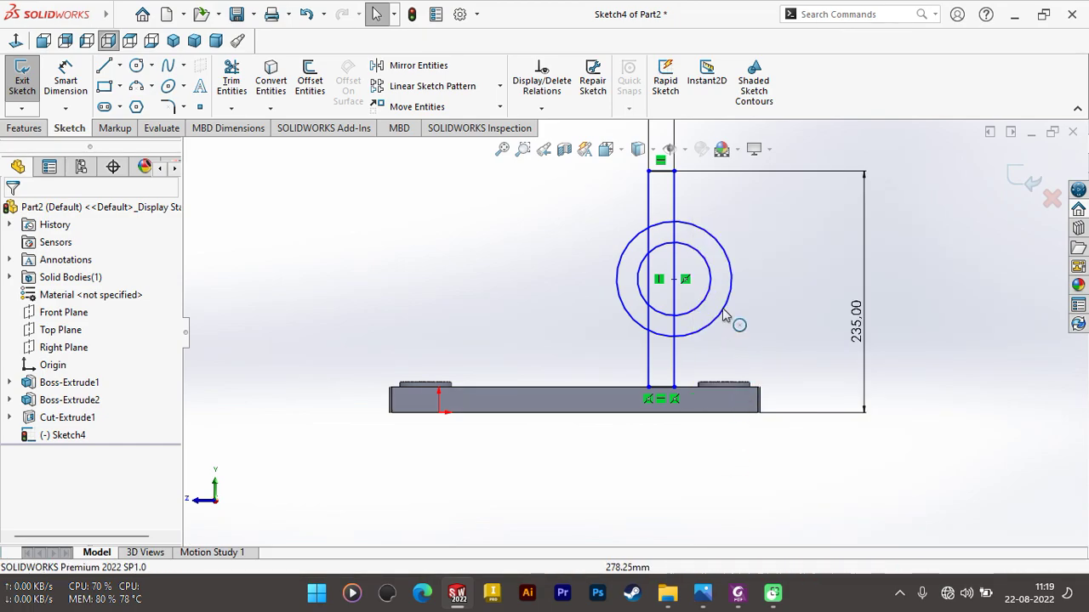
right_click(685, 279)
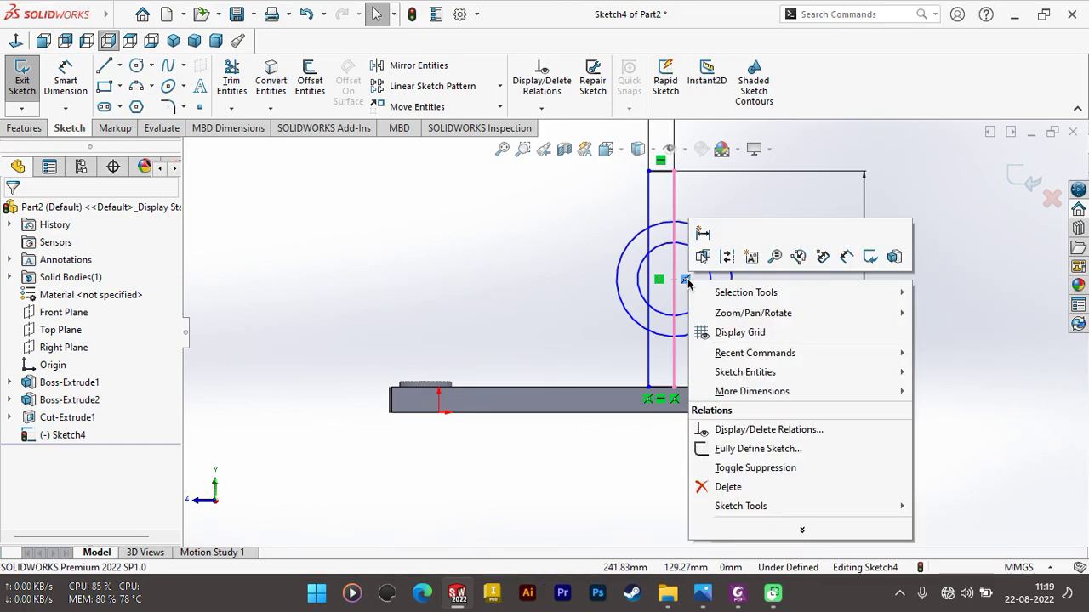
left_click(728, 487)
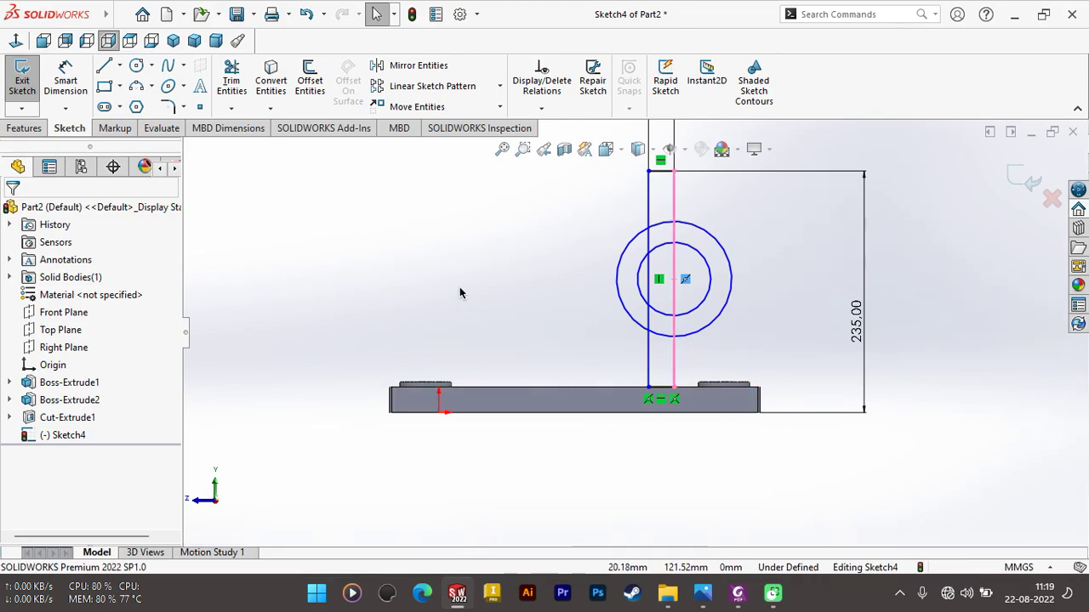
left_click(538, 226)
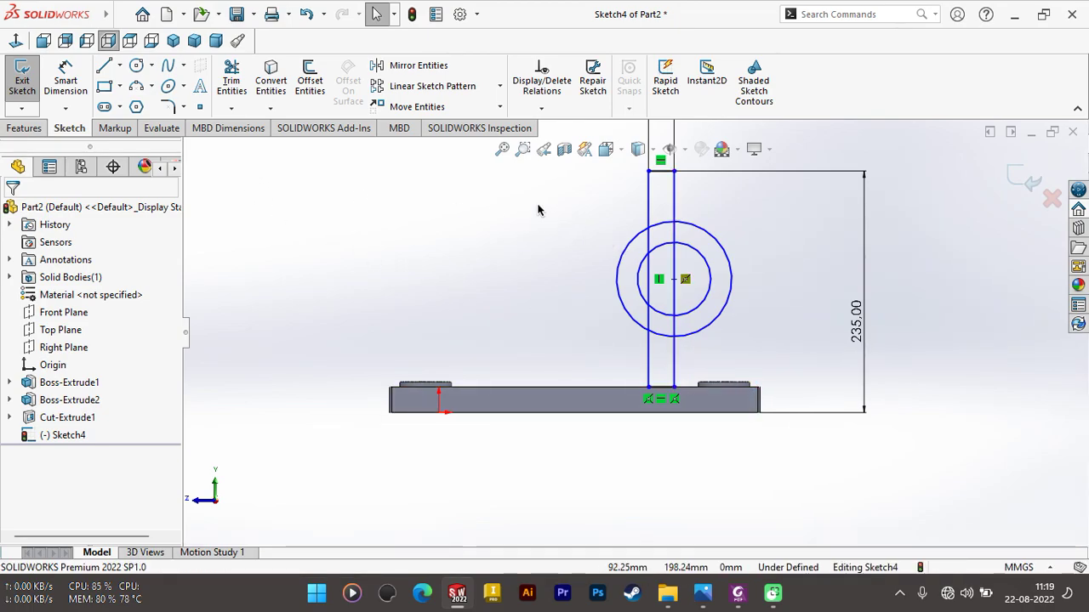
Step: Delete both the outer and inner circles from the sketch
left_click(703, 236)
right_click(705, 237)
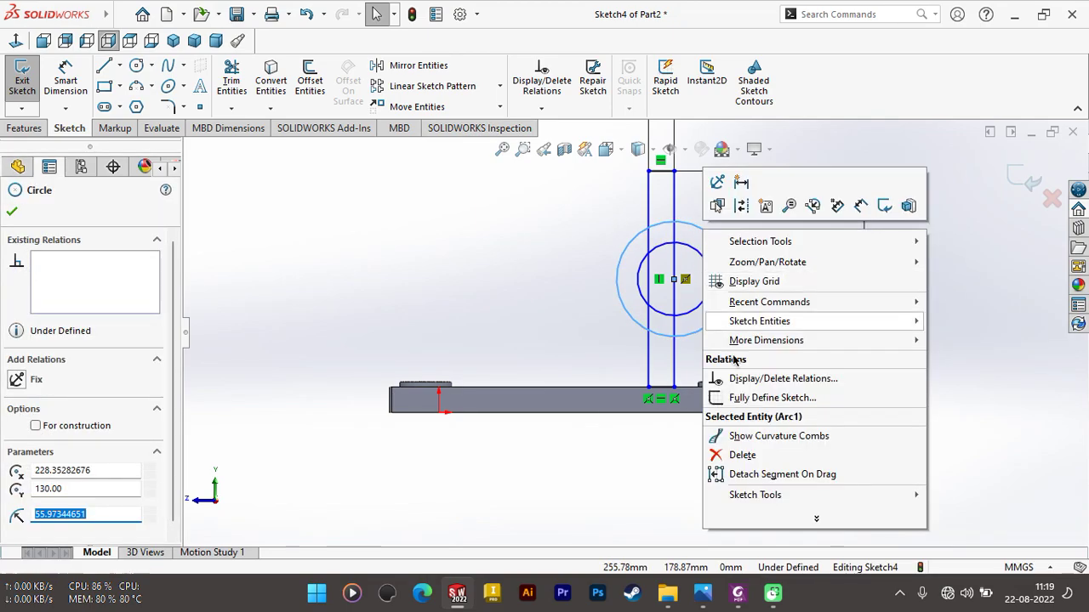
left_click(730, 452)
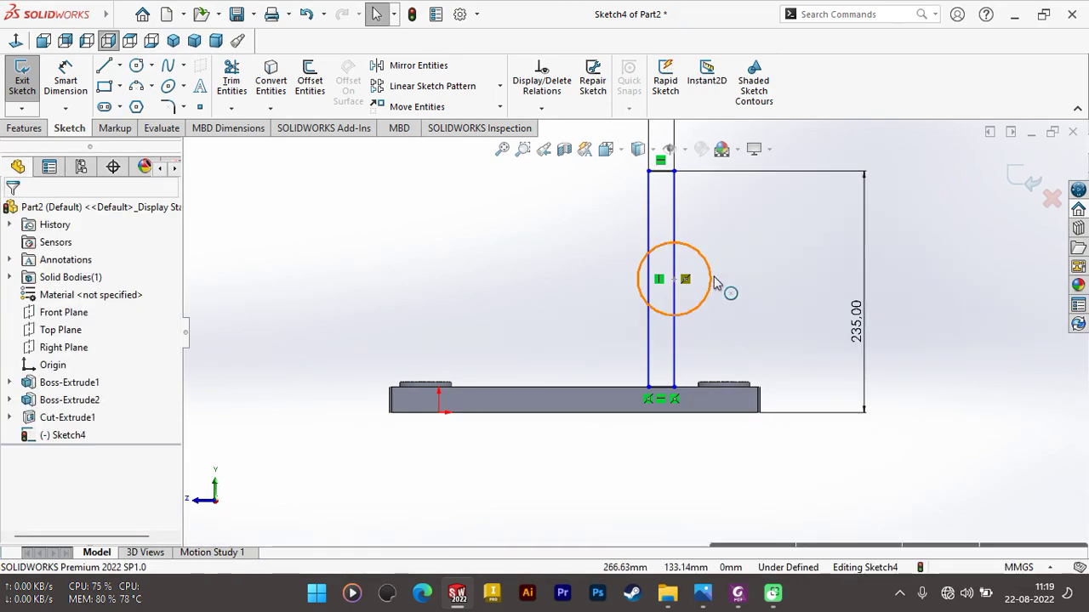
left_click(715, 283)
right_click(714, 283)
left_click(754, 484)
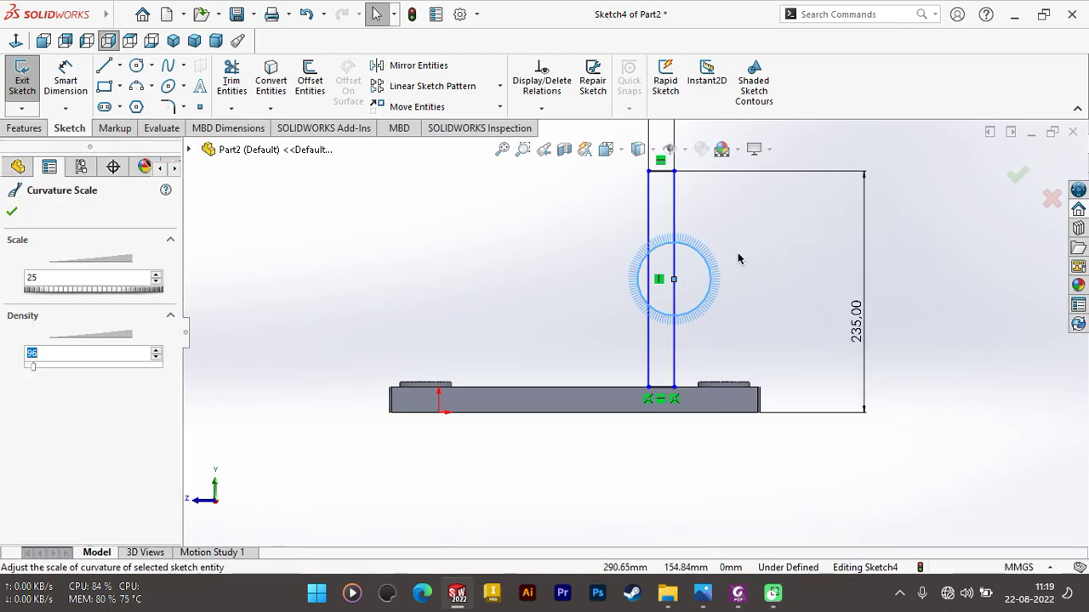
key("Return")
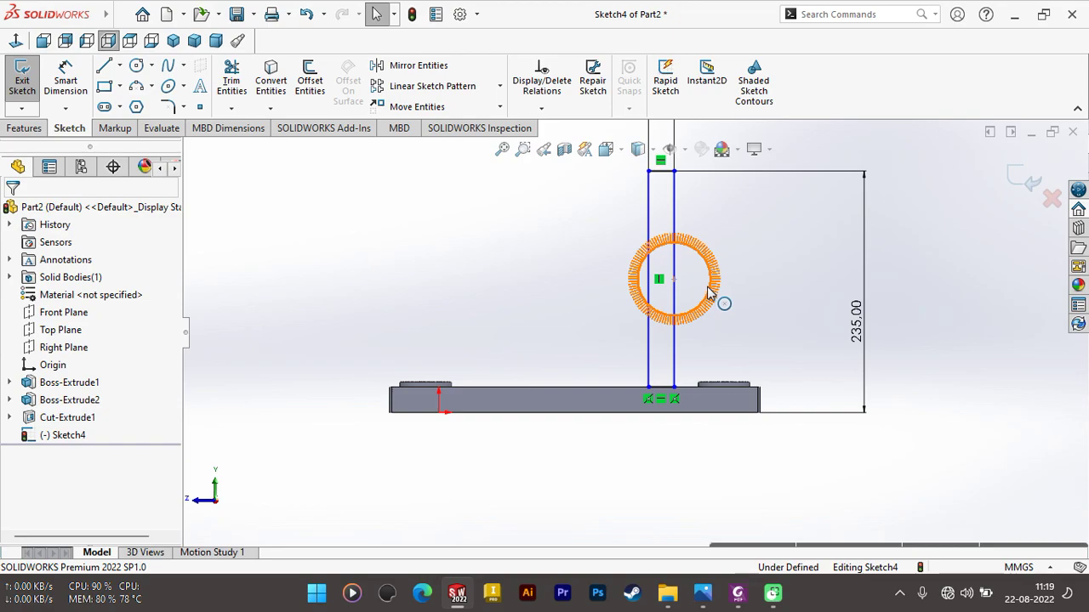
right_click(709, 293)
left_click(742, 534)
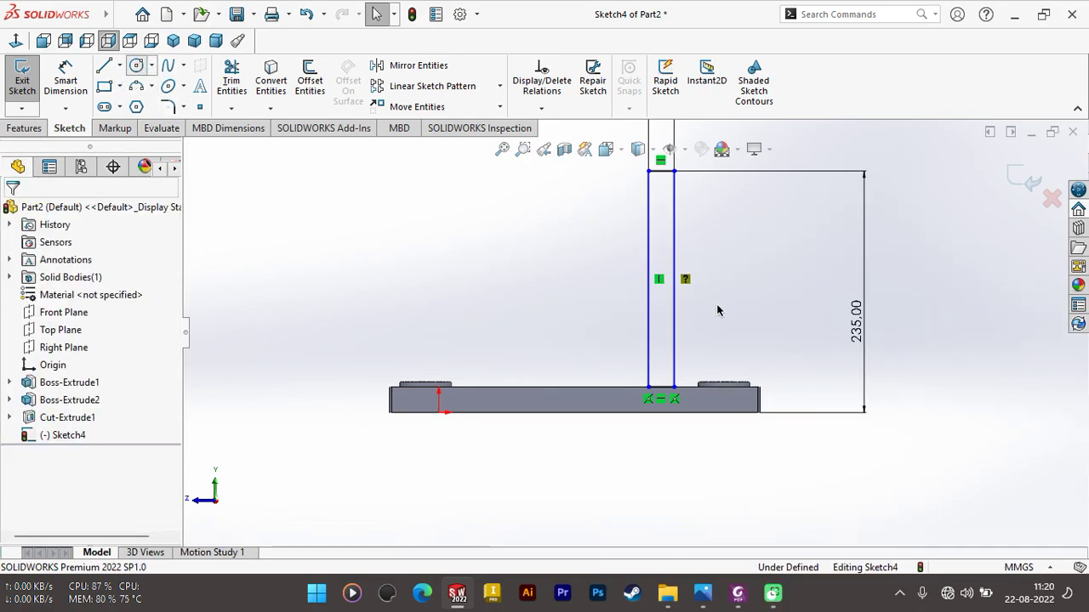
Step: Draw a new circle on the upright and dimension its centre 145 mm above the plate bottom
left_click(674, 262)
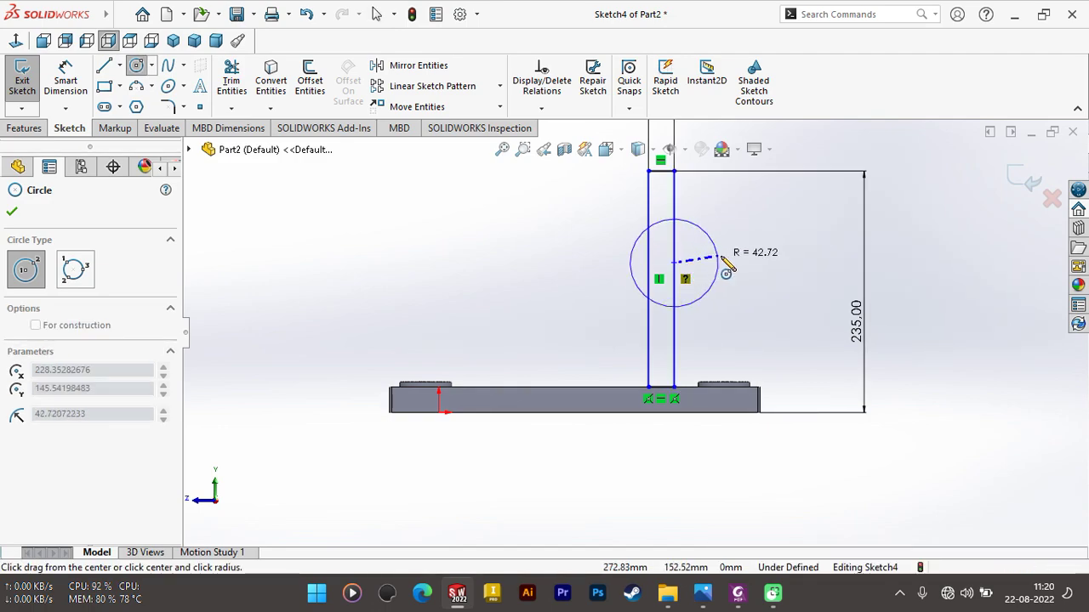
left_click(726, 270)
key("Escape")
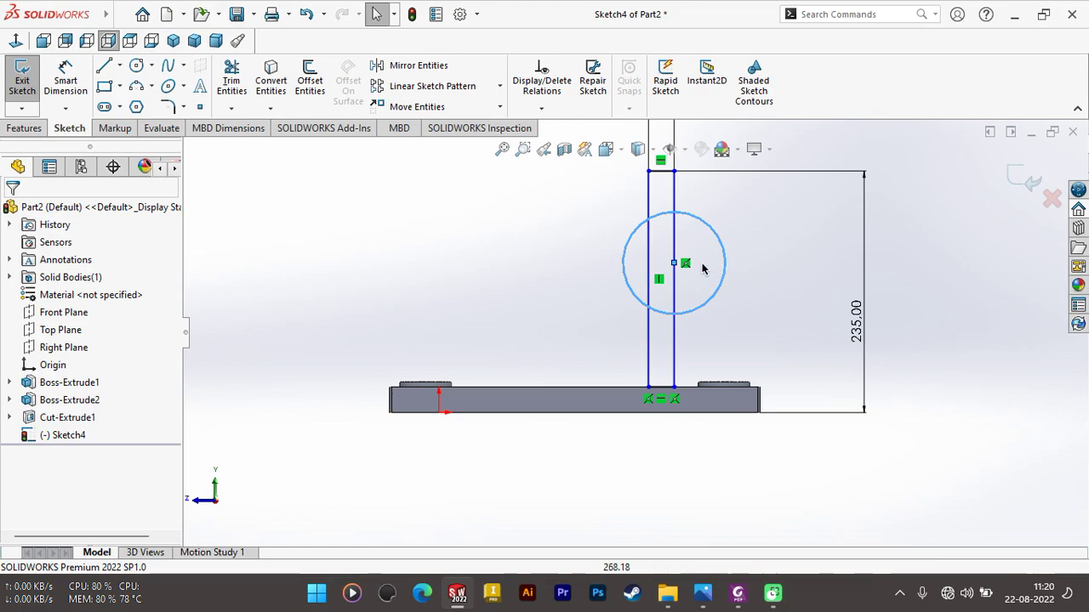
left_click(739, 268)
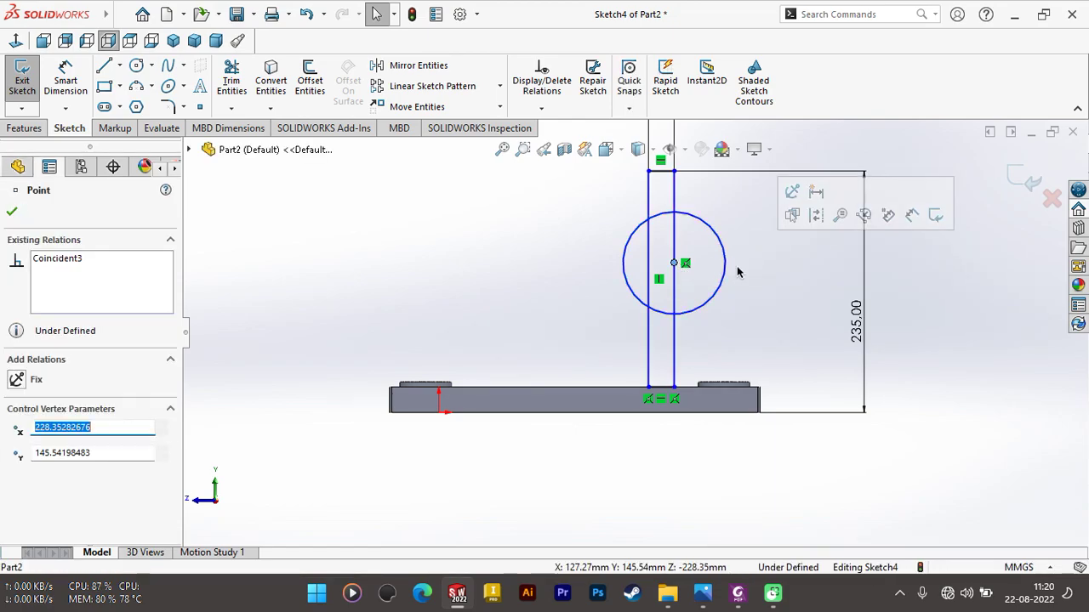
key("Escape")
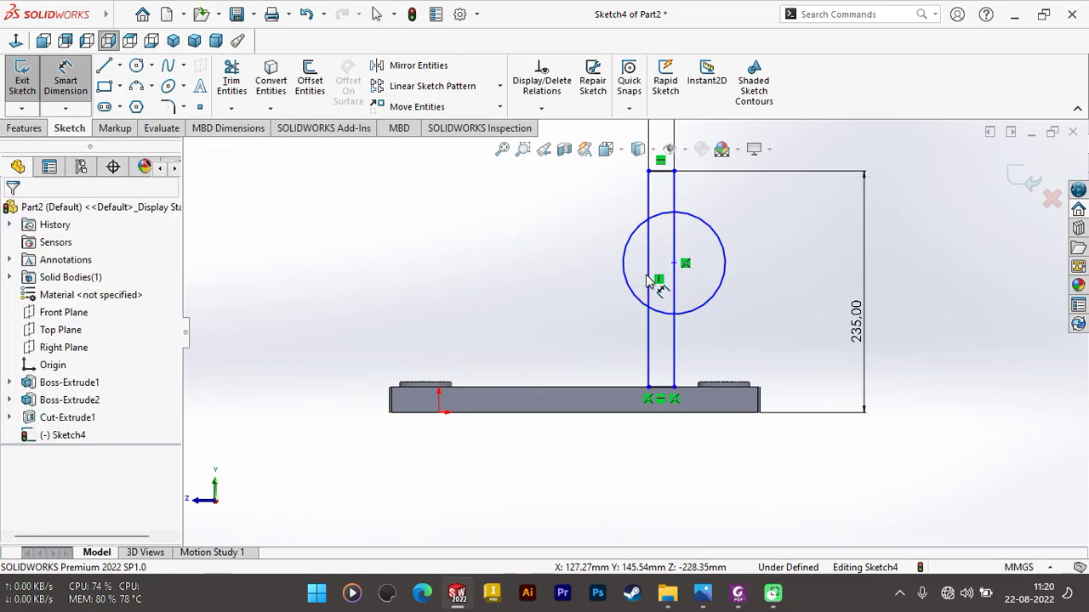
left_click(688, 415)
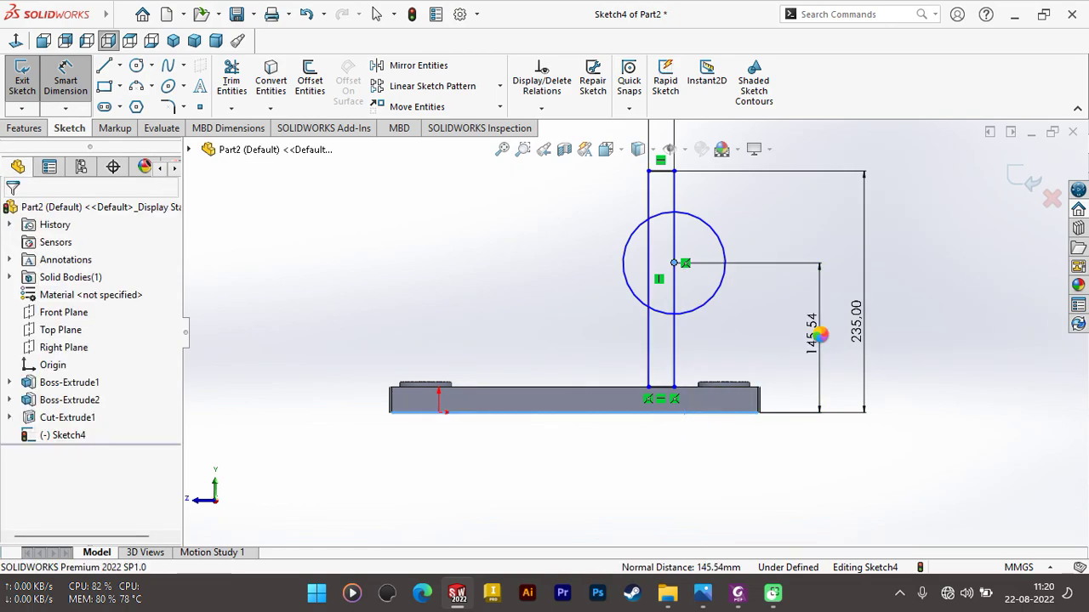
left_click(818, 335)
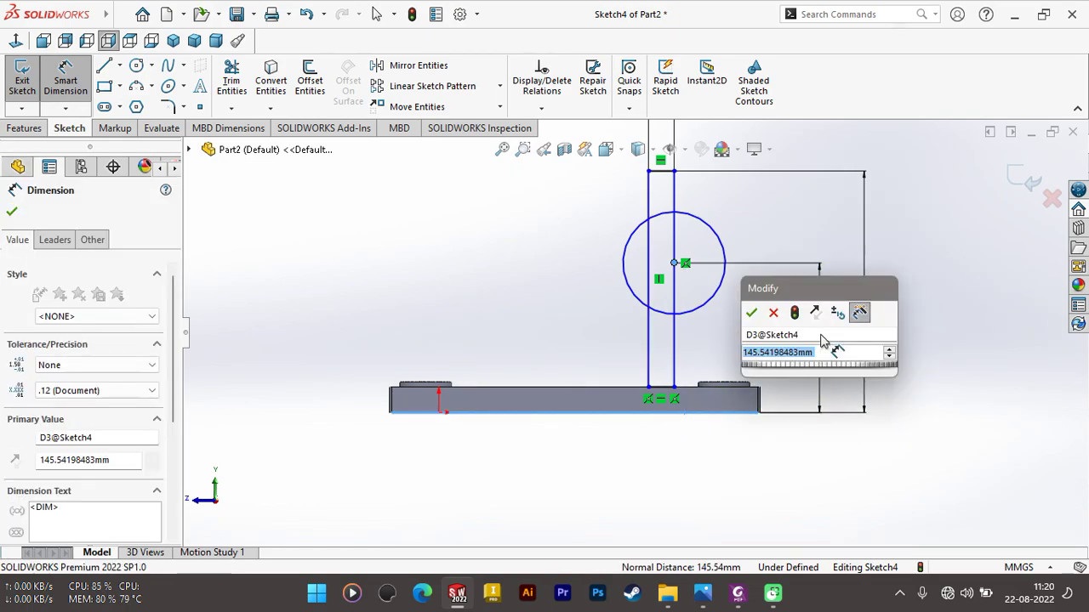
type("145")
key("Return")
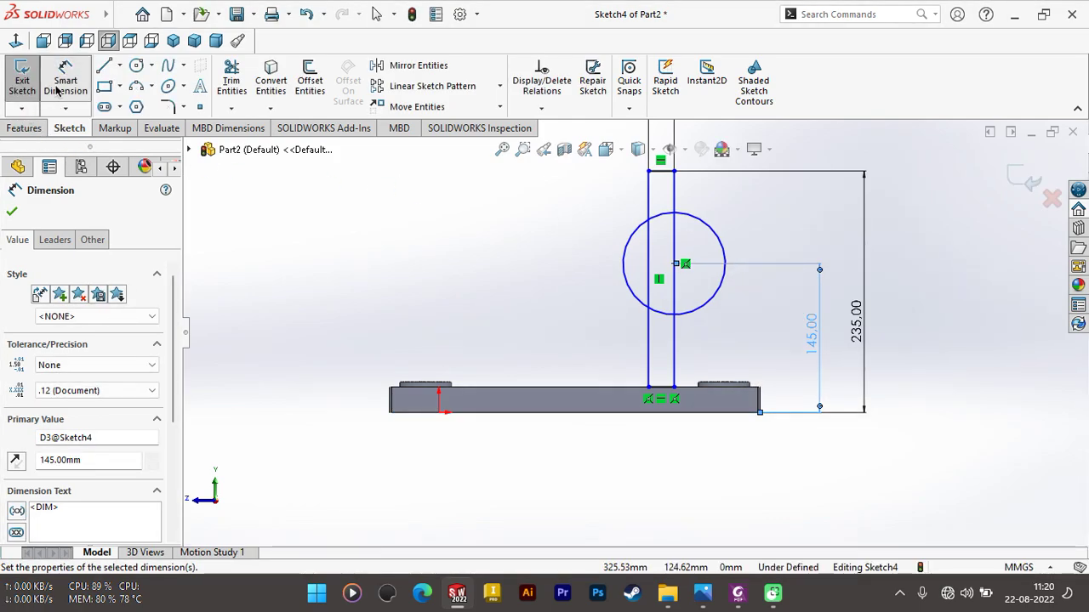
left_click(139, 69)
left_click(685, 264)
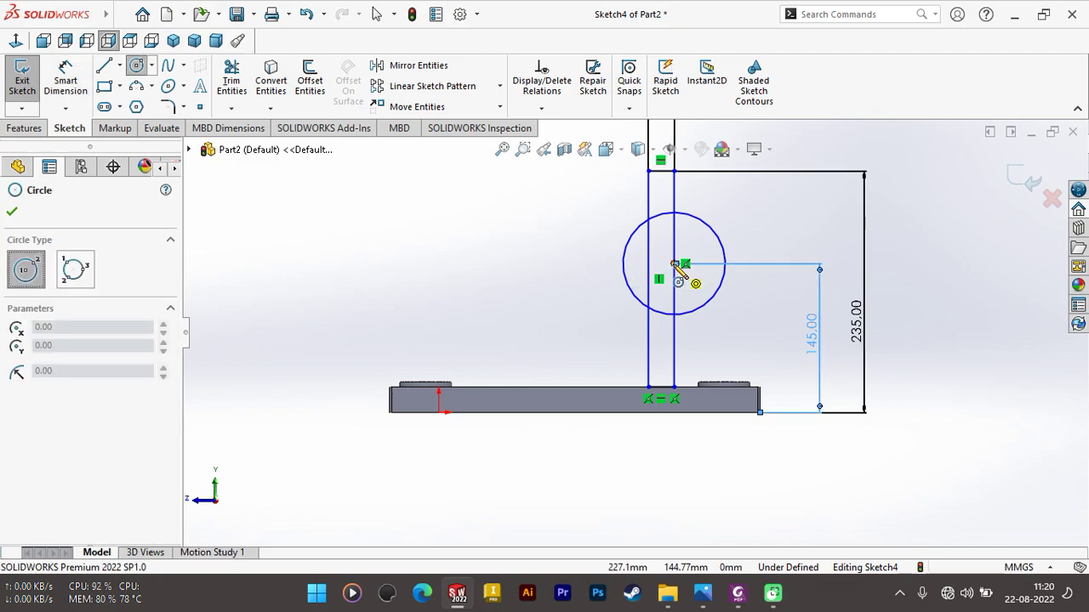
Step: Complete the larger concentric circle and power-trim both circles and leftover segments into arcs
left_click(748, 249)
left_click(238, 84)
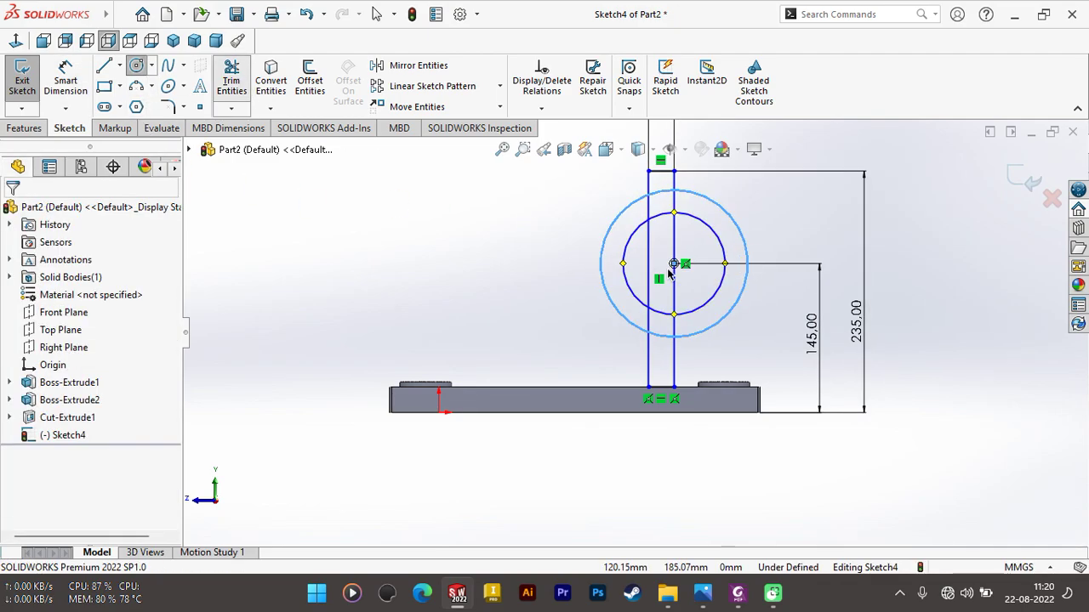
mouse_move(791, 207)
left_mouse_down()
mouse_move(721, 267)
mouse_move(705, 239)
left_mouse_up()
left_click_drag(650, 185, 648, 252)
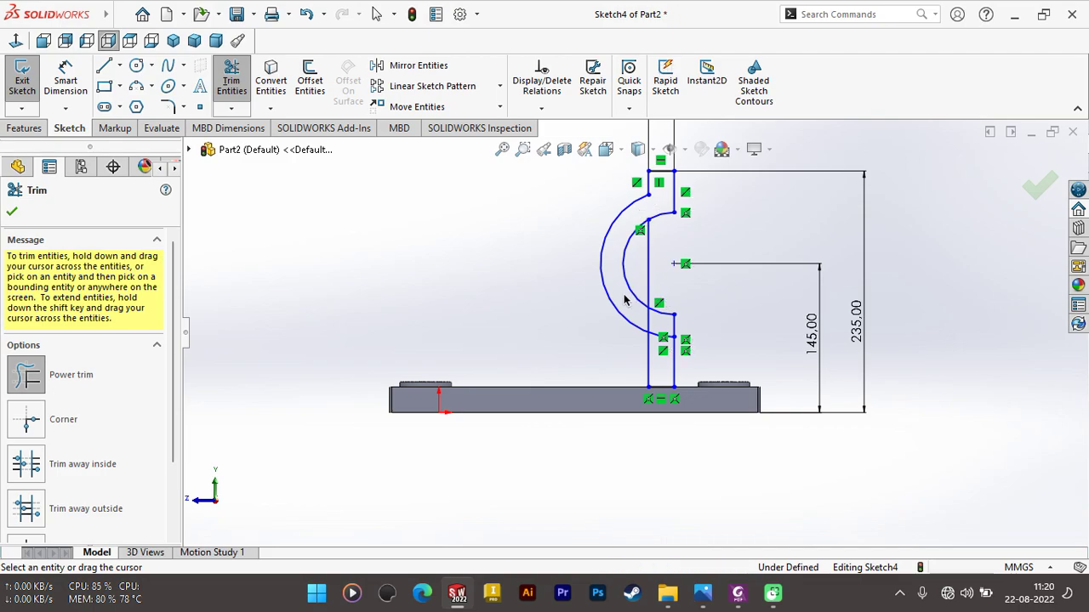
mouse_move(640, 310)
left_mouse_down()
mouse_move(653, 321)
mouse_move(640, 280)
left_mouse_up()
scroll(655, 272, "up", 3)
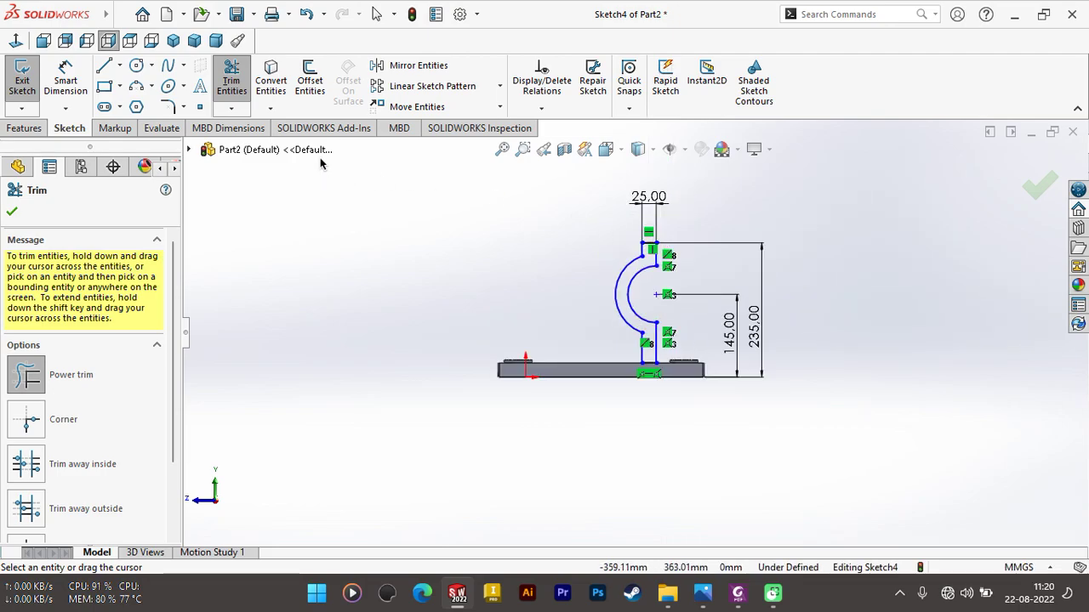
key("Escape")
Step: Dimension the inner arc to R40 and the outer arc to R50
scroll(630, 293, "down", 3)
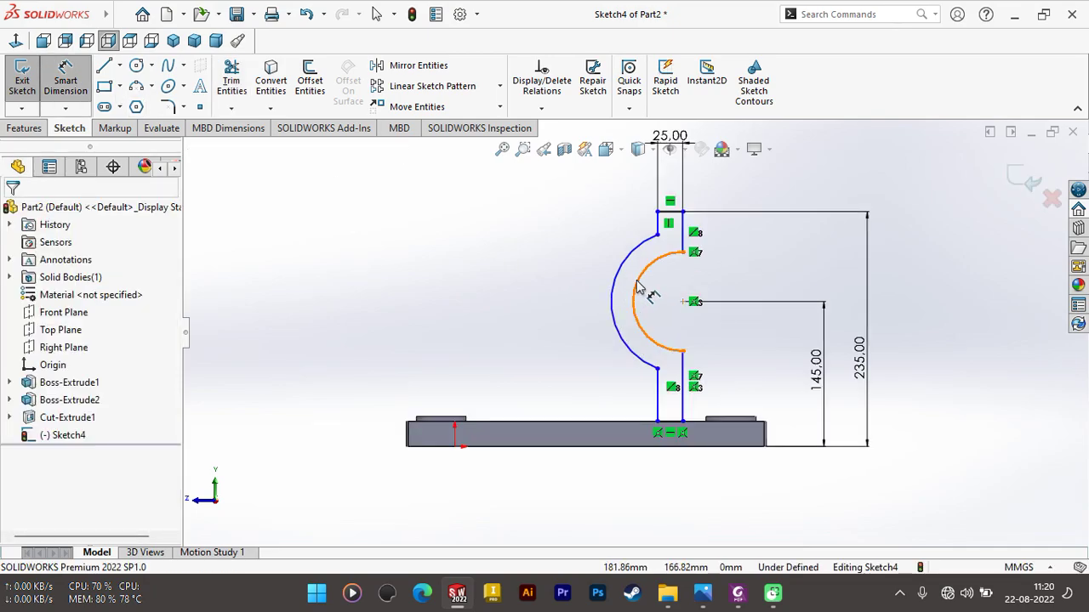
left_click(572, 236)
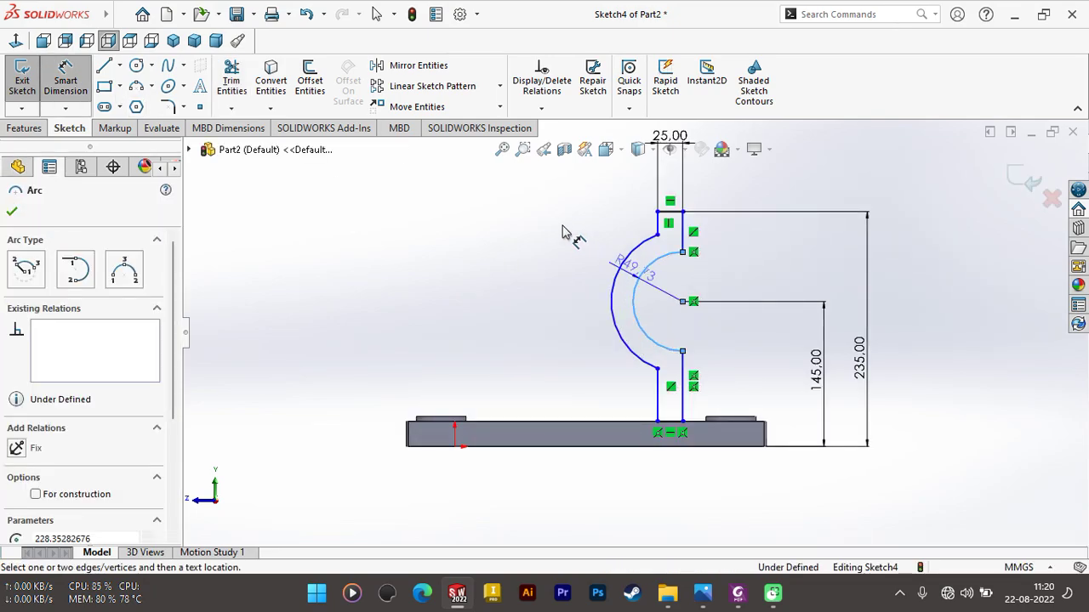
left_click(551, 230)
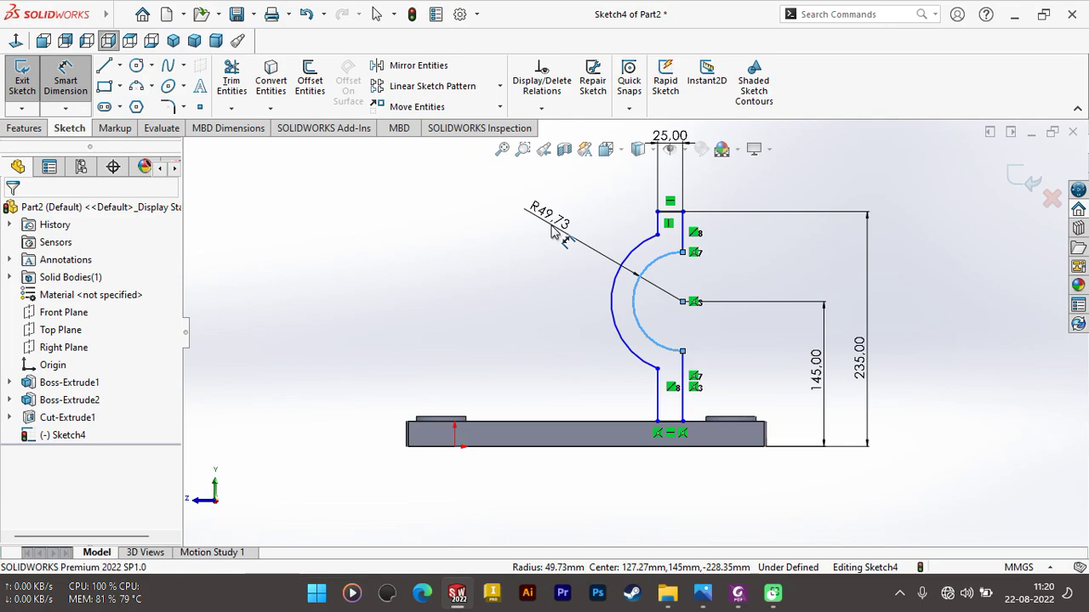
double_click(552, 223)
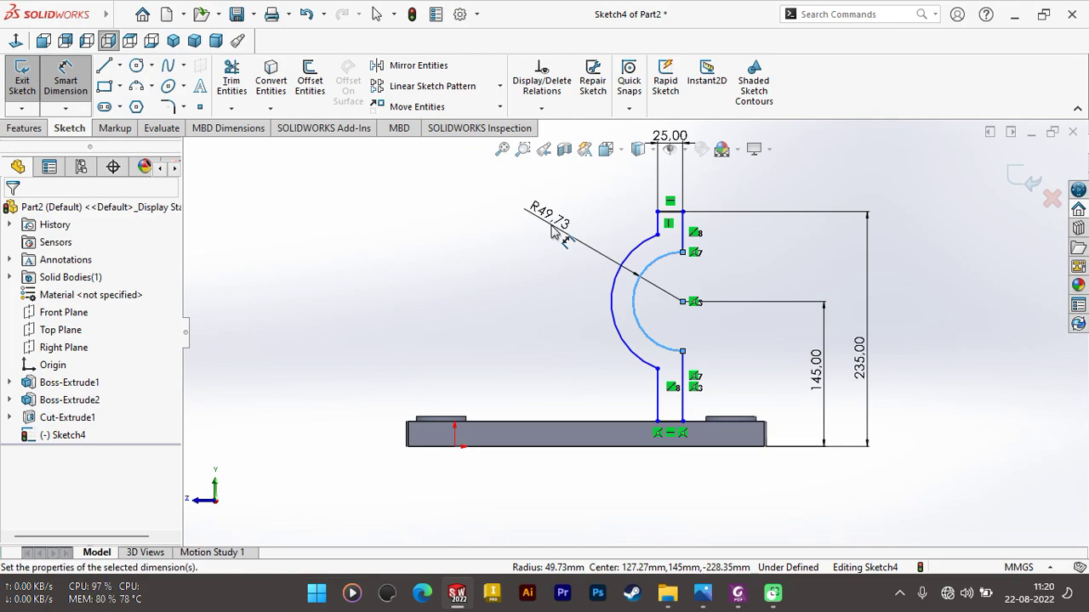
type("40")
key("Return")
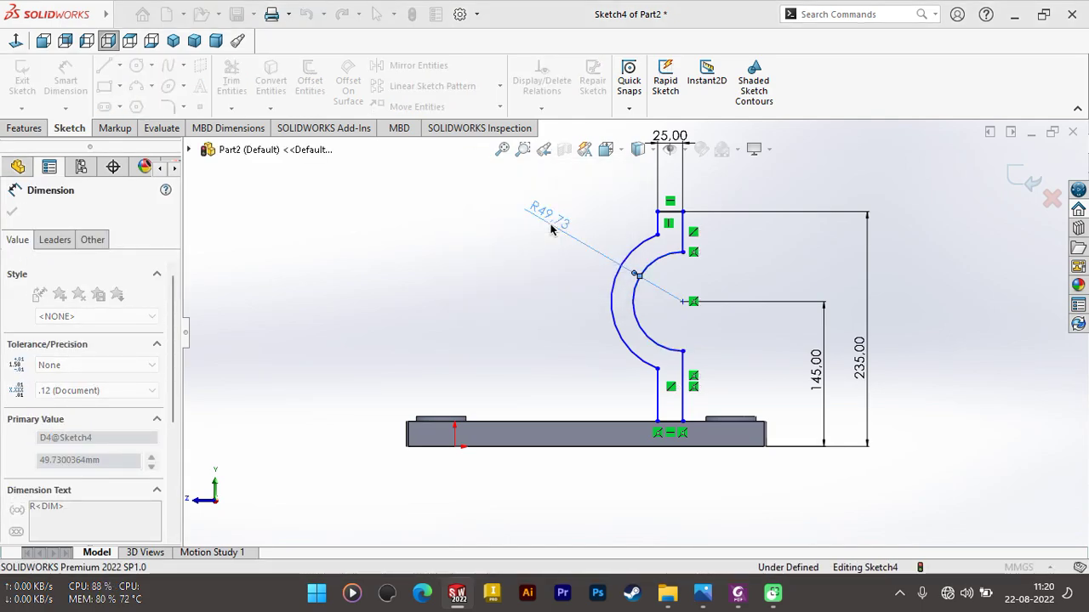
left_click(617, 311)
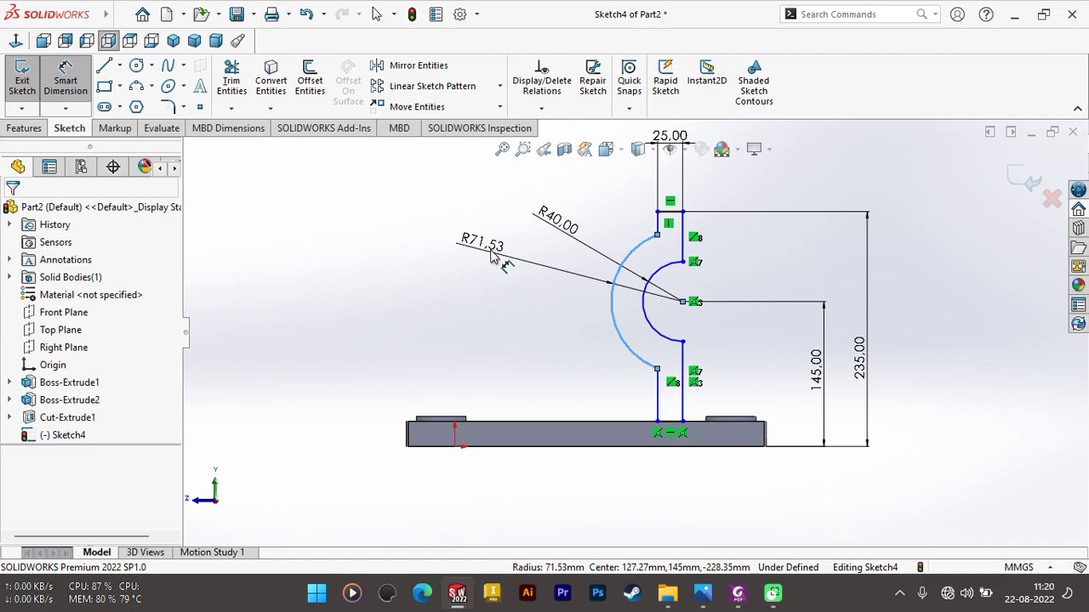
left_click(491, 257)
type("50")
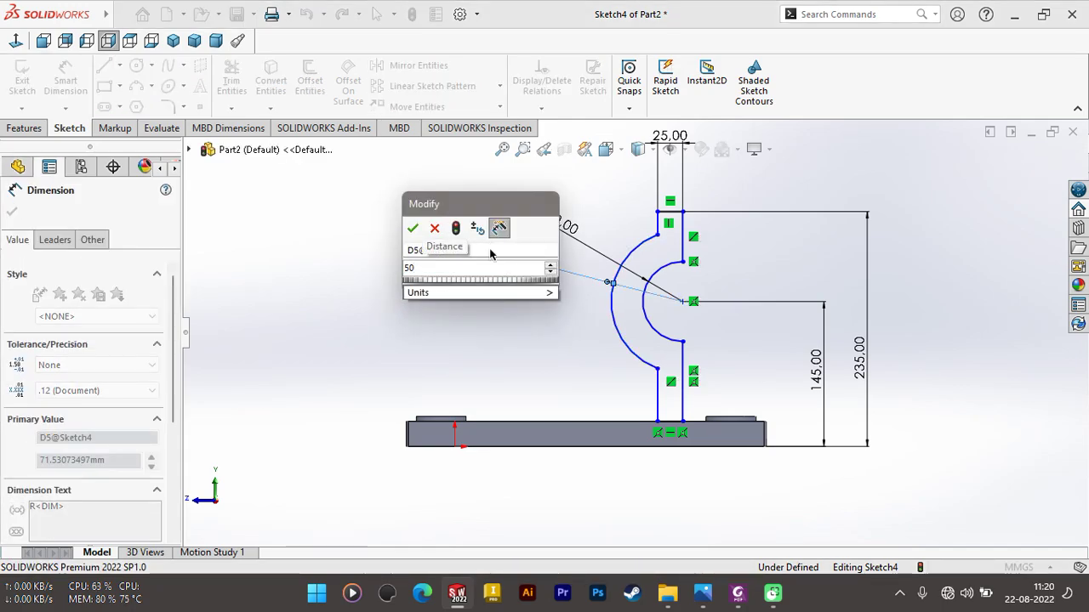
key("Return")
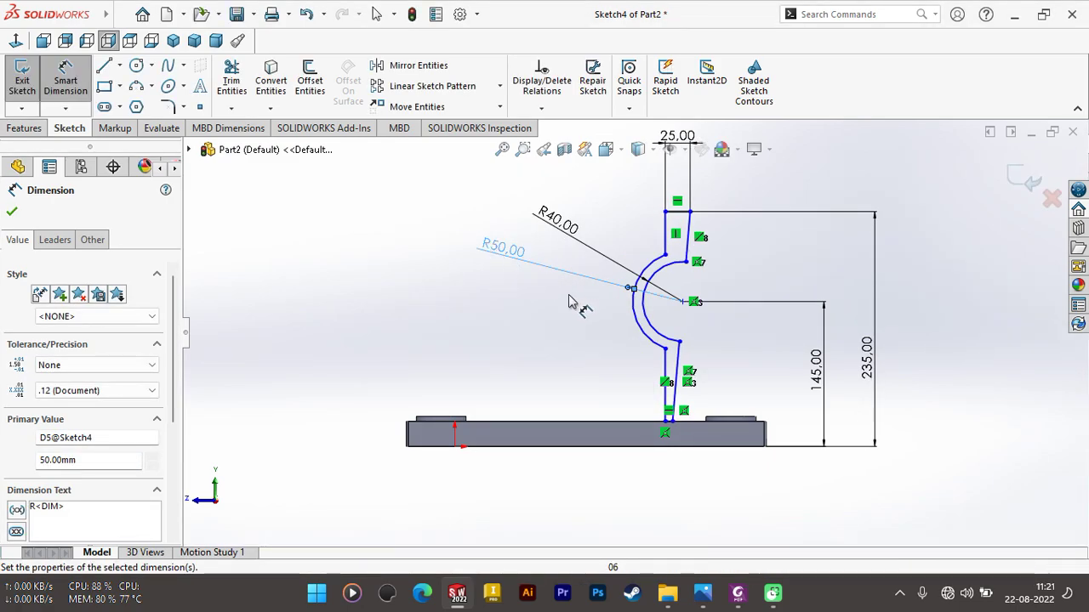
scroll(689, 393, "down", 4)
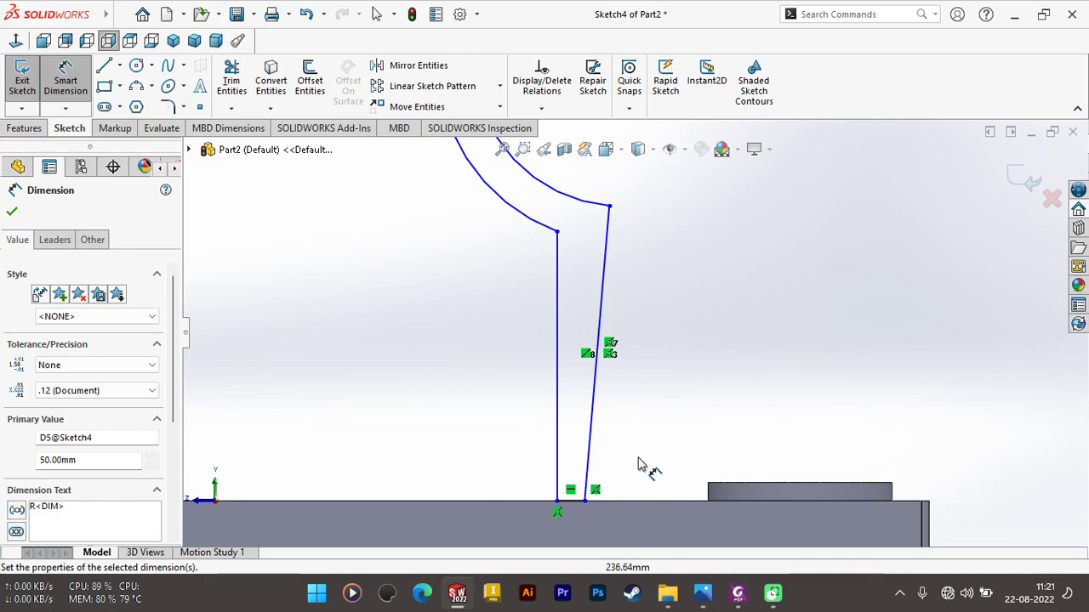
Step: Dimension the upright's short bottom edge, then undo the change so it stays 7.44 mm
left_click(574, 519)
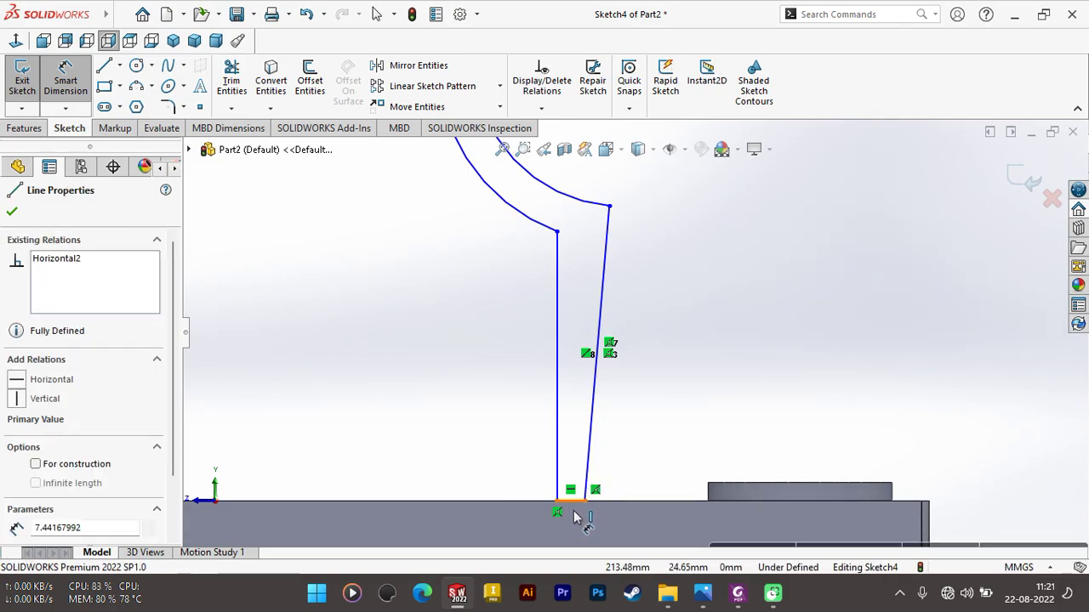
key("z")
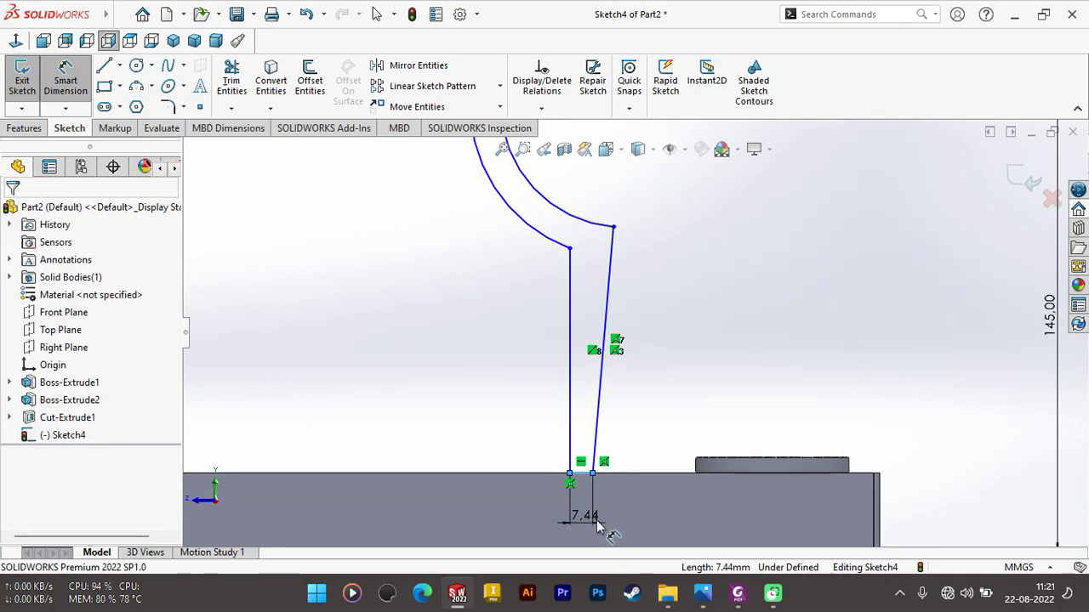
left_click(598, 527)
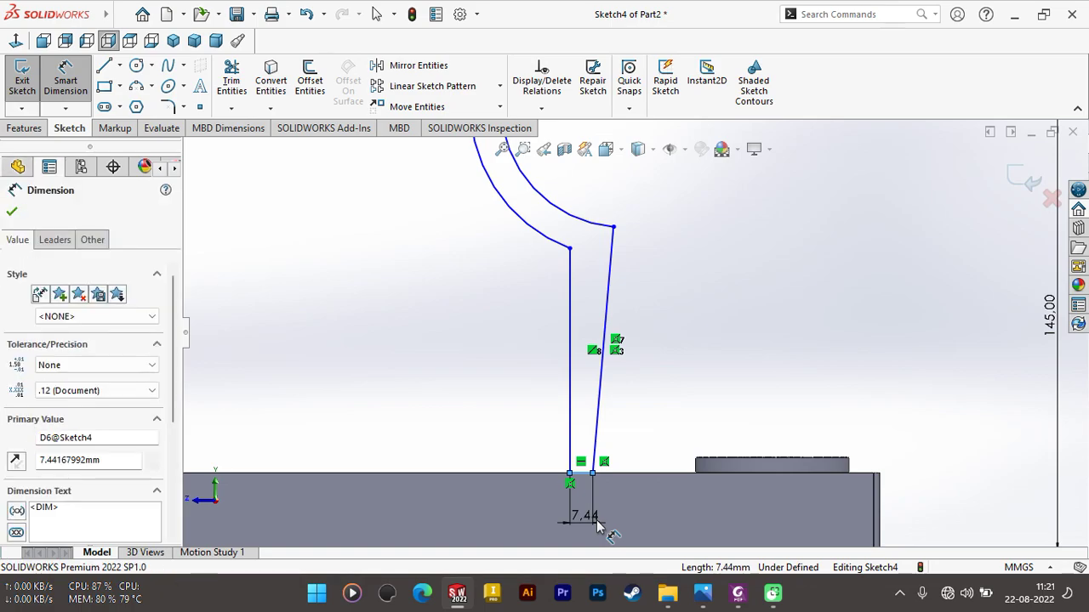
type("2")
key("Escape")
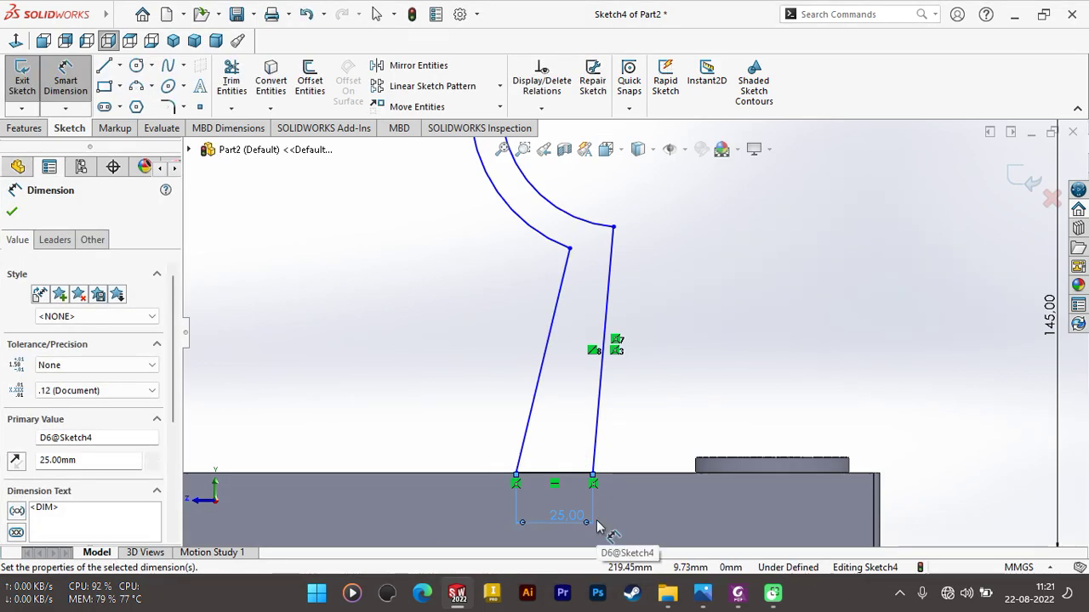
scroll(596, 526, "up", 5)
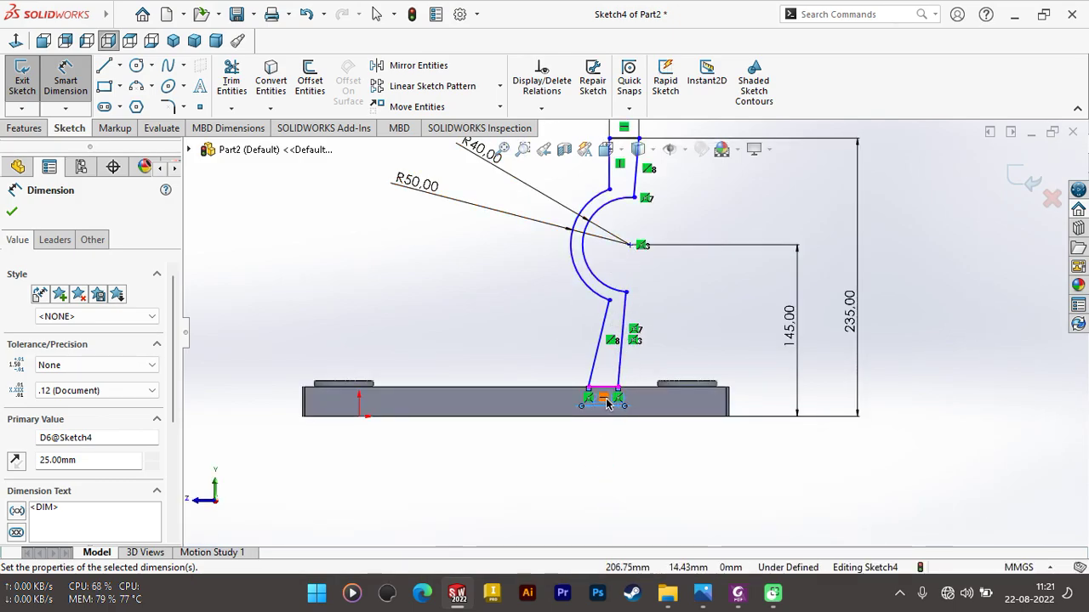
key("ctrl+z")
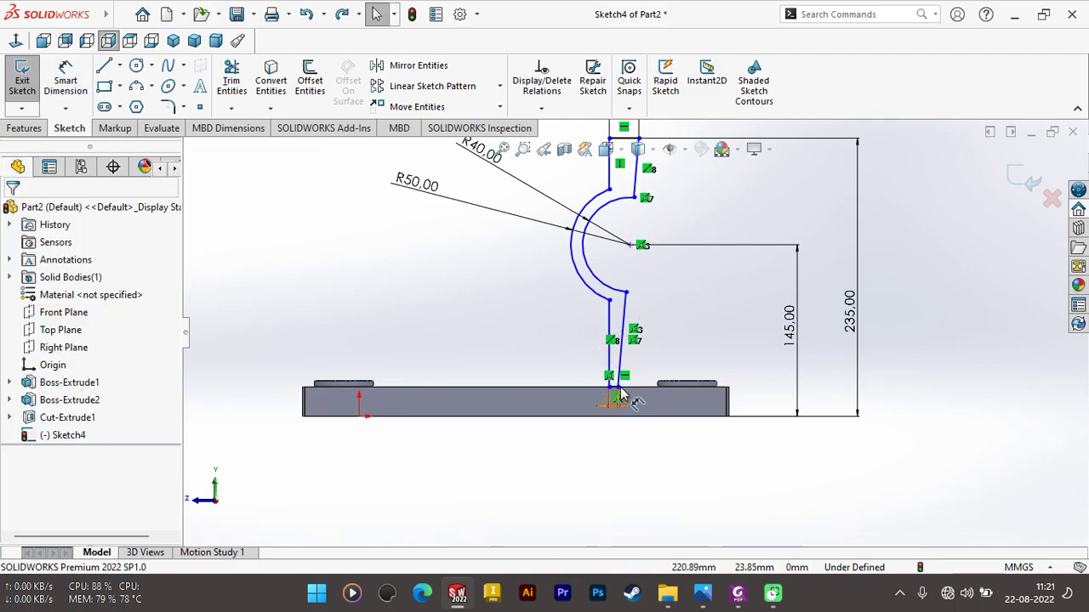
Step: Add Vertical relations to the upright's upper and bottom corner point pairs
scroll(620, 394, "down", 3)
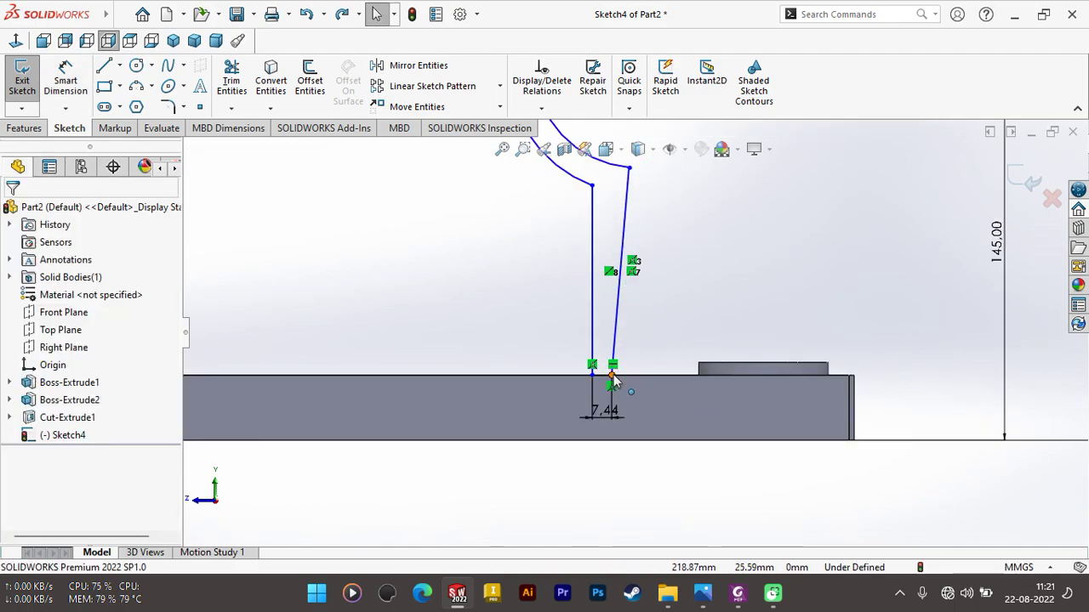
left_click(639, 267)
scroll(640, 239, "up", 3)
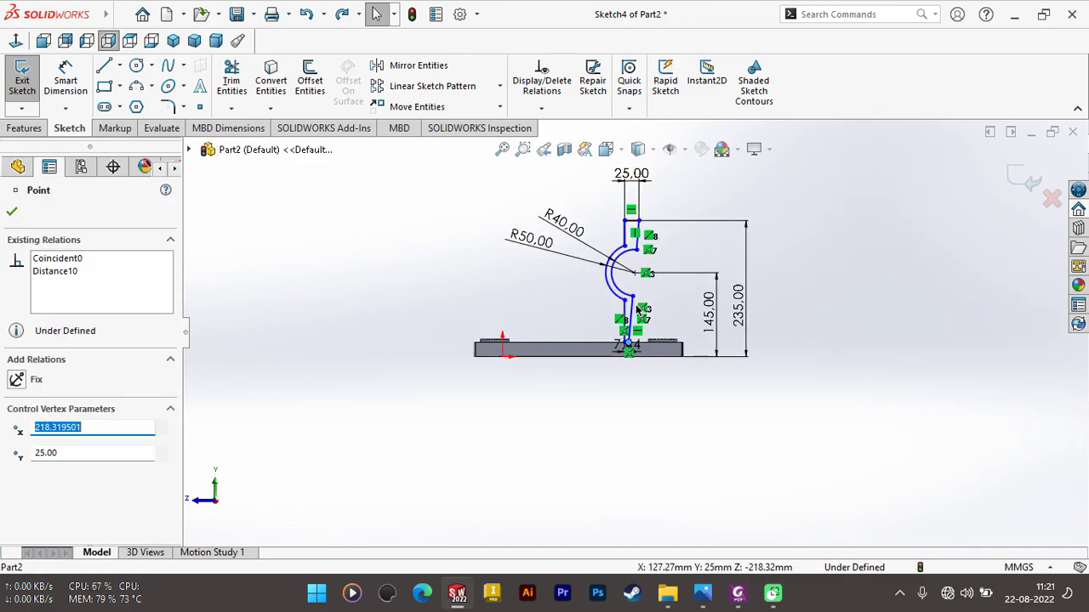
left_click(639, 221)
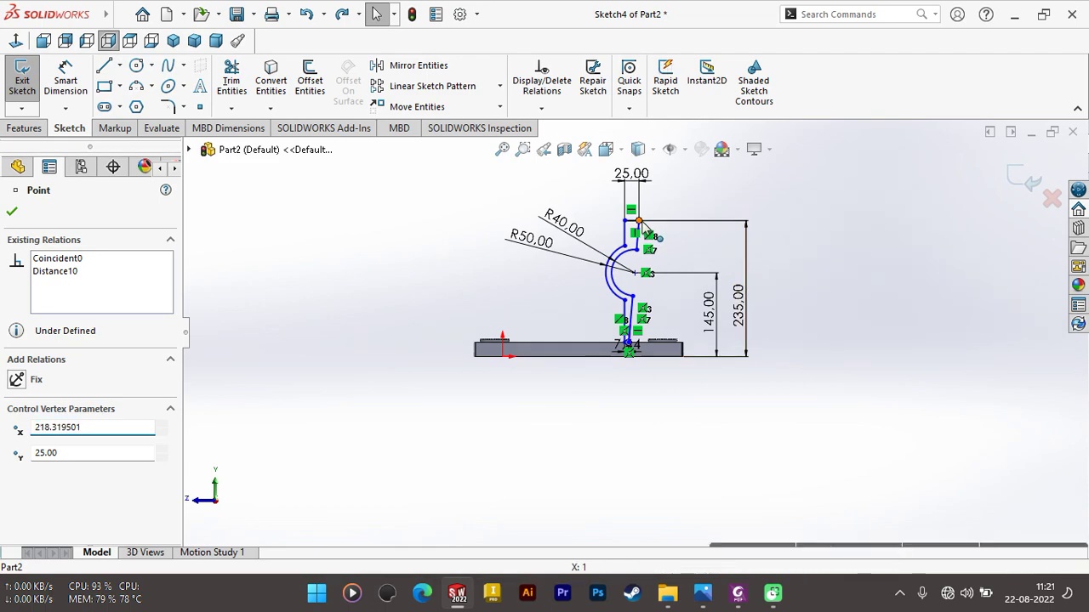
left_click(629, 342, "ctrl")
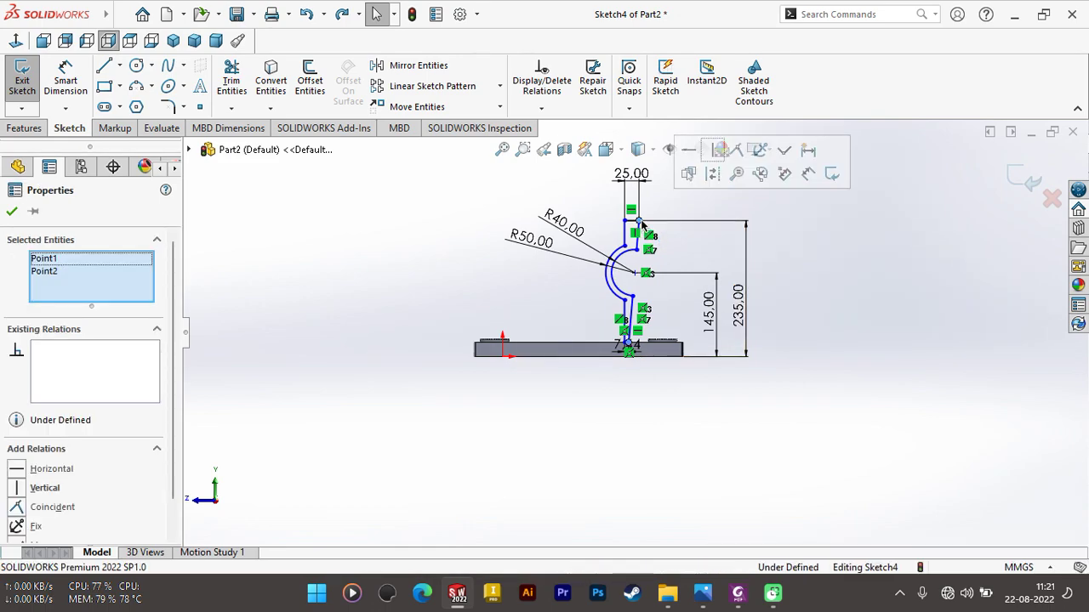
left_click(23, 491)
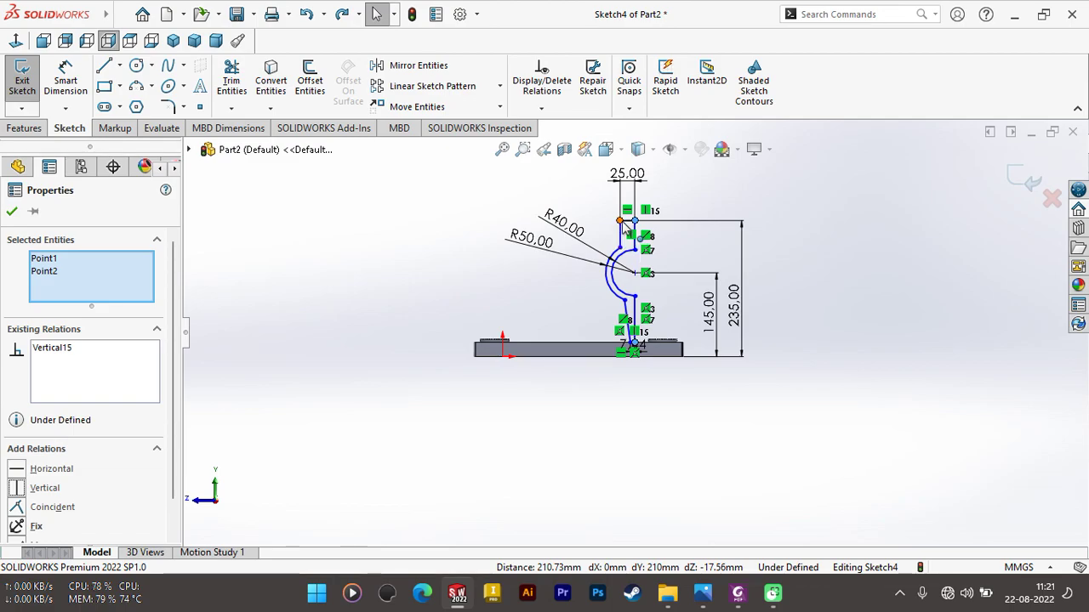
left_click(620, 221)
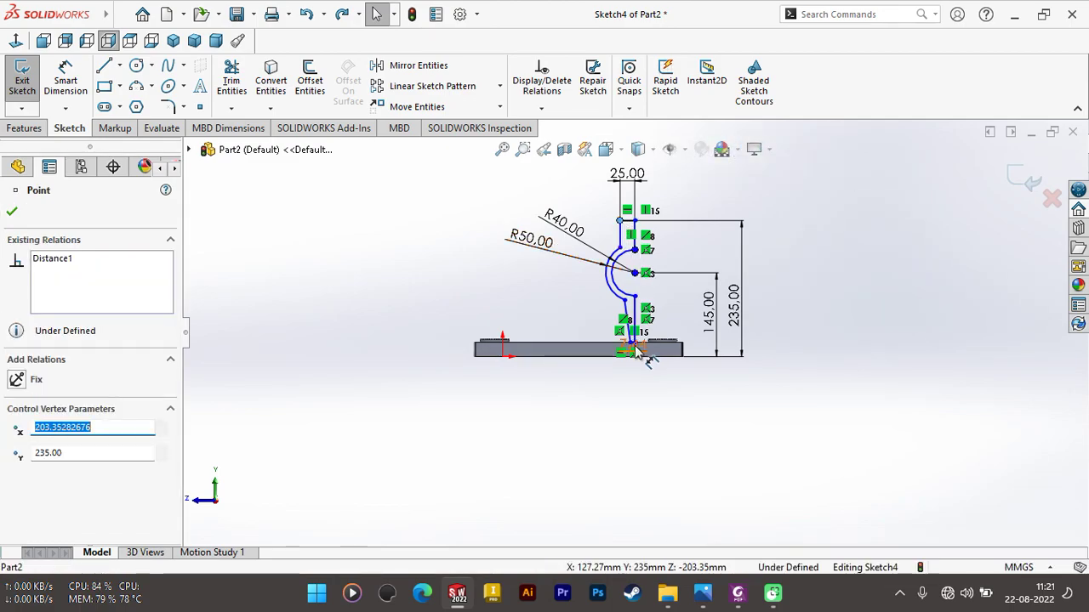
scroll(632, 351, "down", 5)
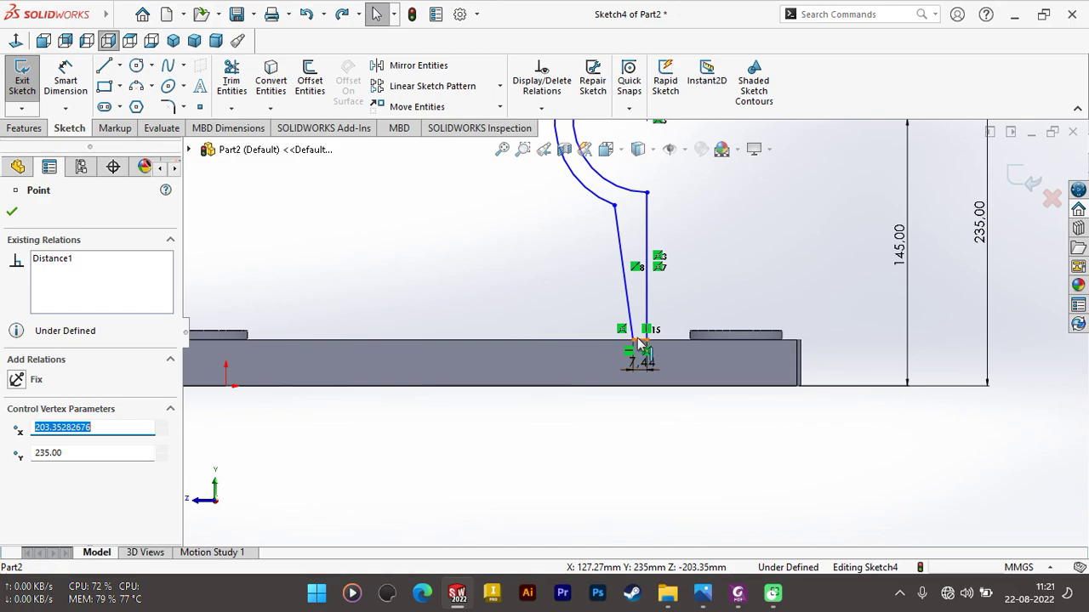
left_click(646, 350)
left_click(632, 340, "ctrl")
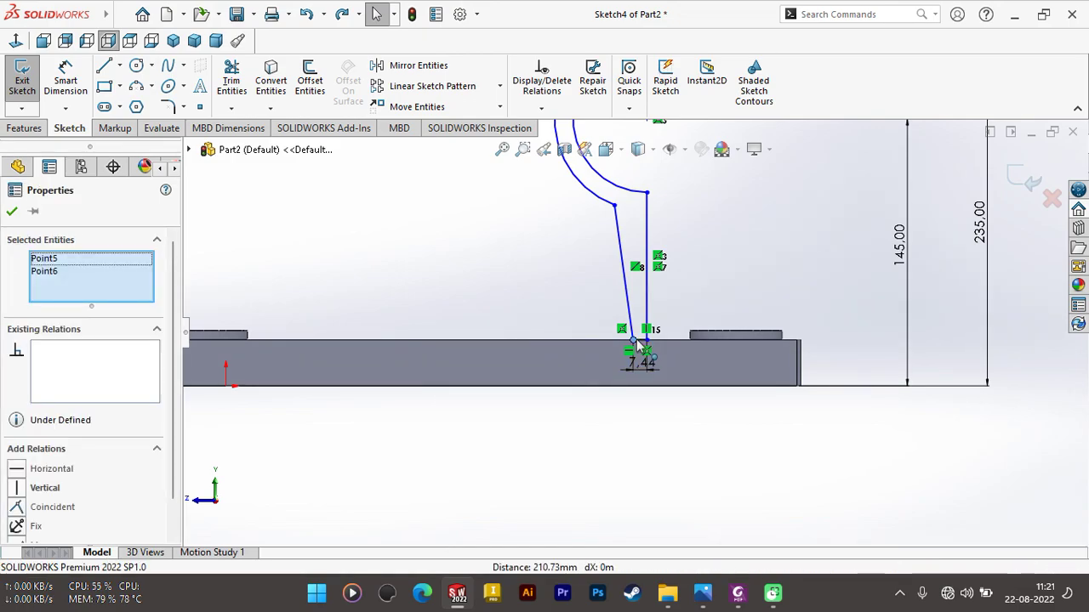
left_click(17, 489)
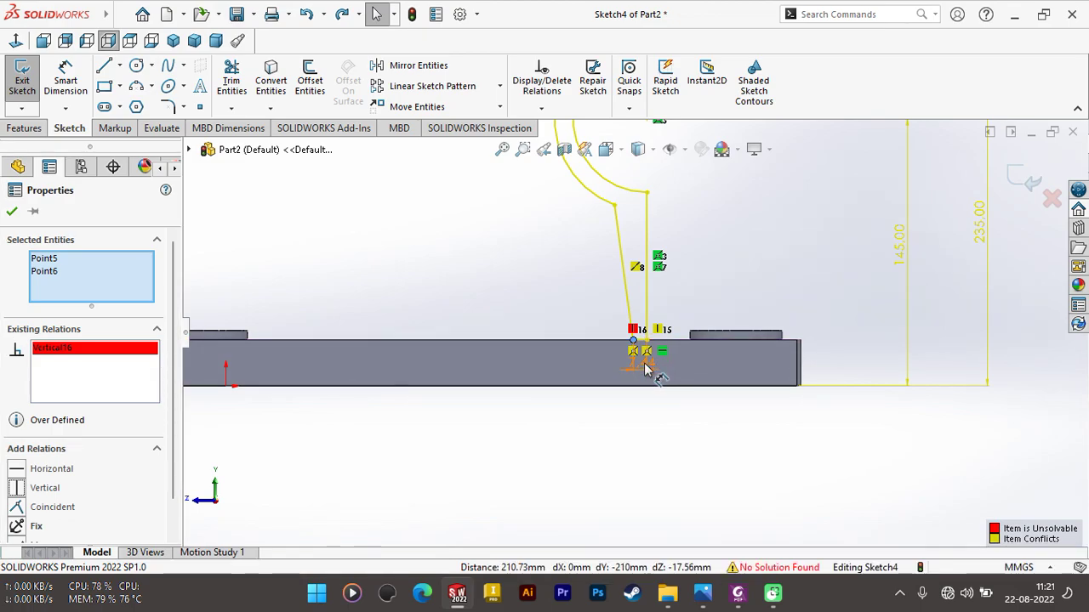
Step: Delete the conflicting 7.44 base dimension so Sketch4 solves again
left_click(122, 258)
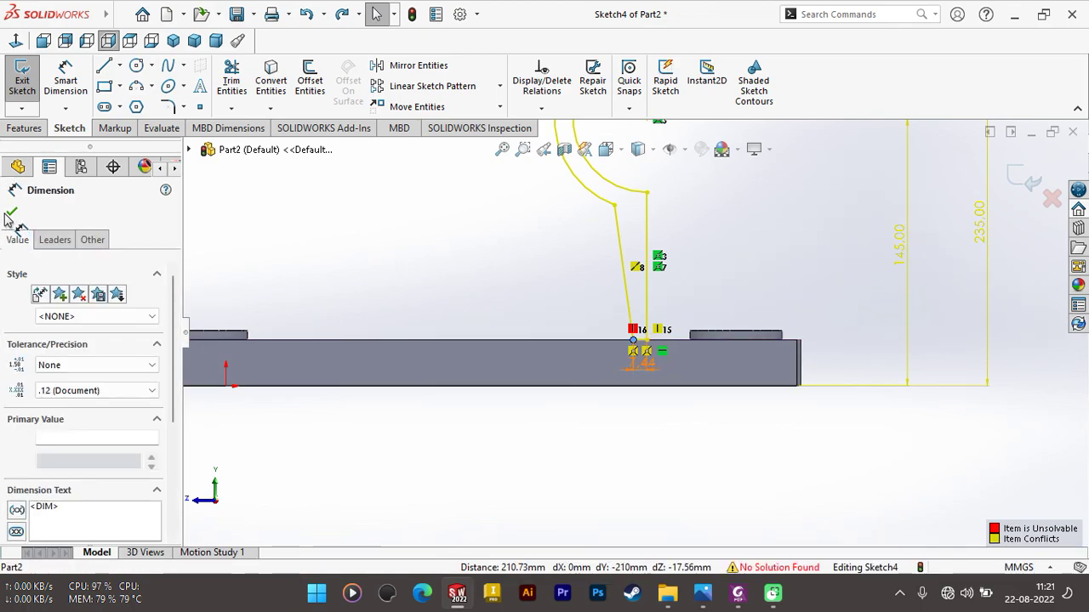
left_click(12, 210)
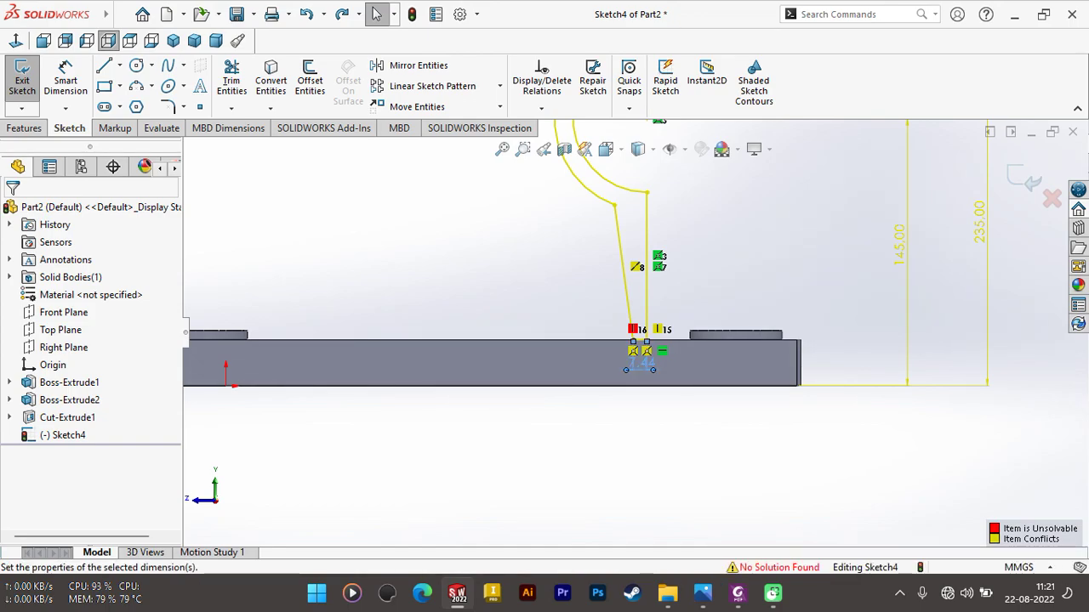
left_click(641, 364)
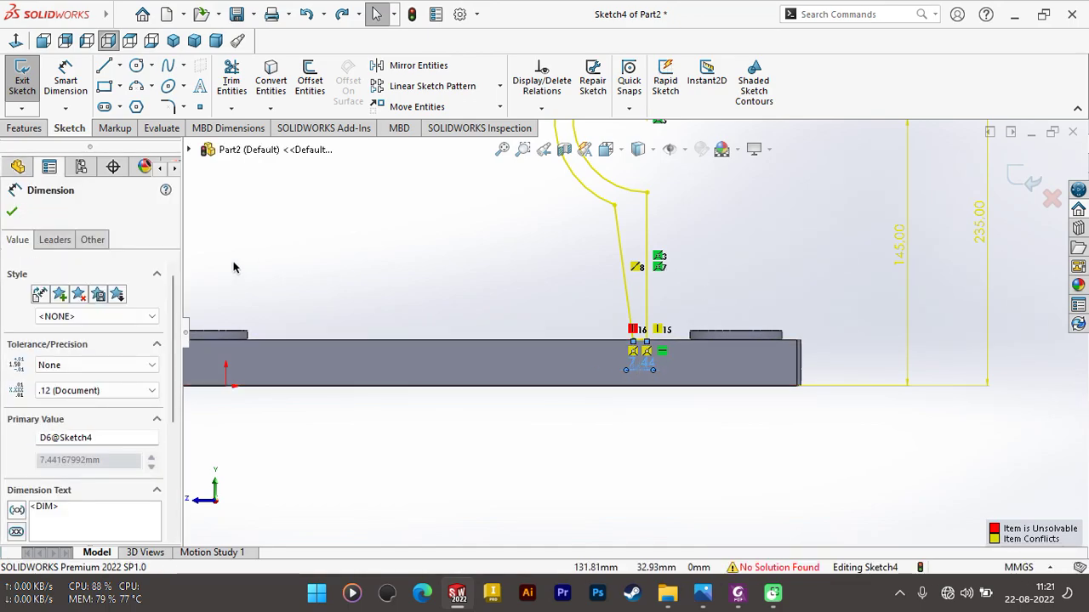
right_click(647, 352)
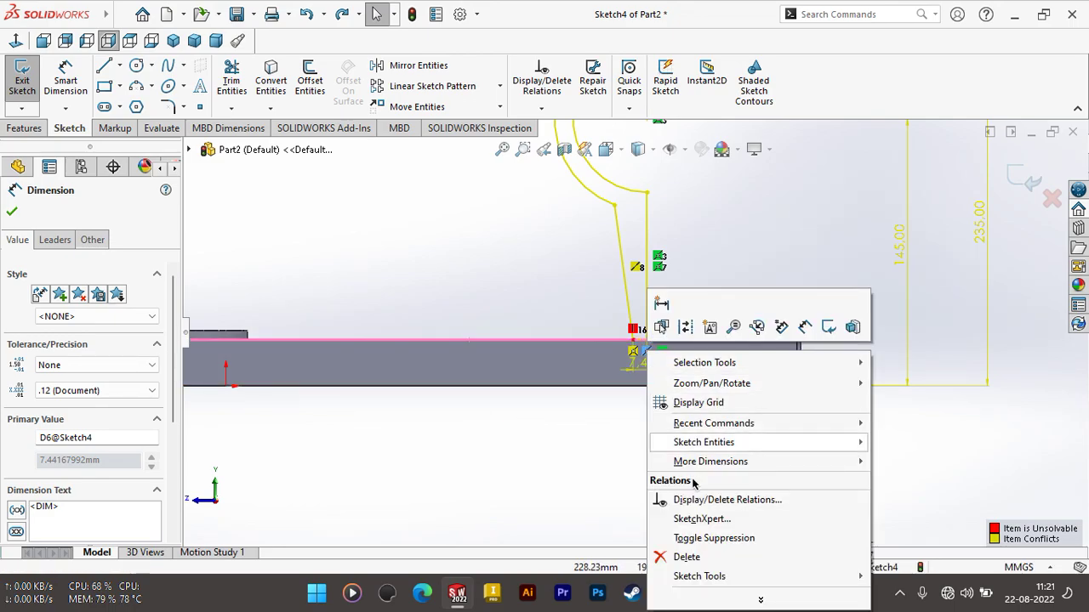
left_click(696, 547)
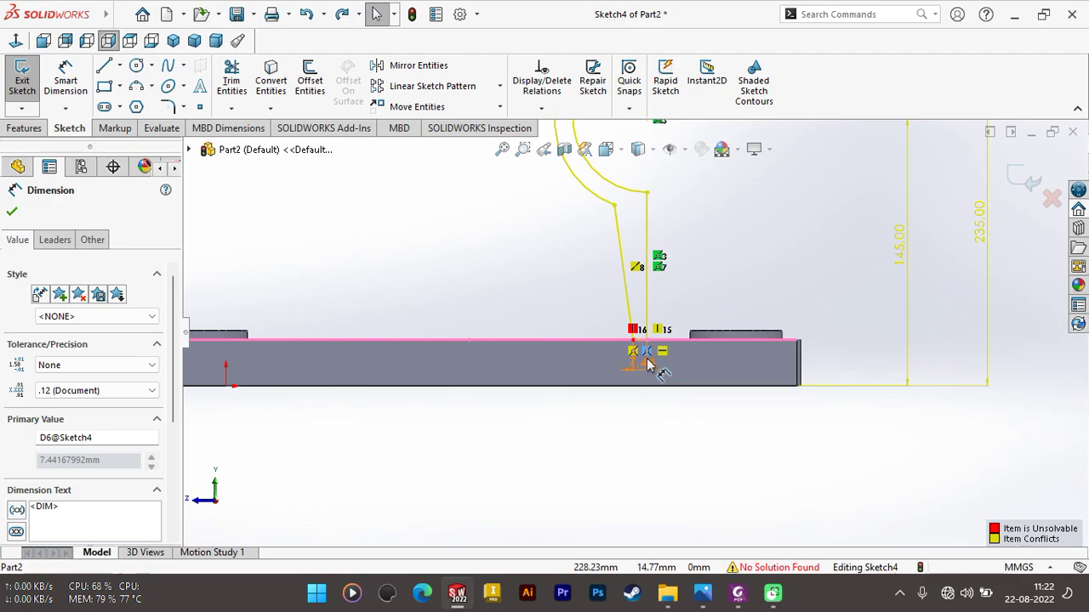
right_click(646, 352)
left_click(685, 385)
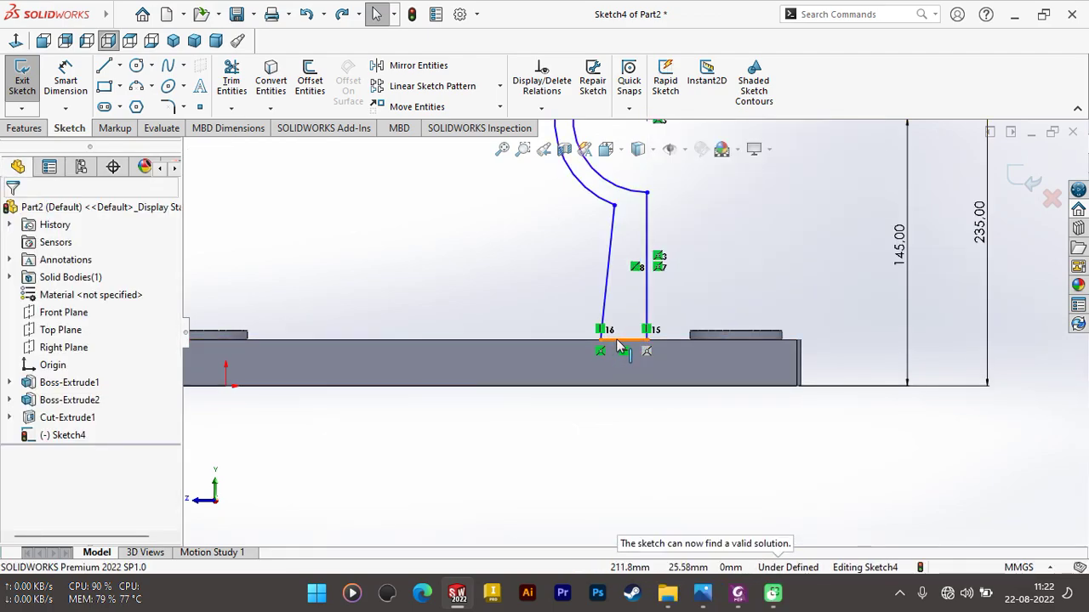
Step: Add a Vertical relation to straighten the upright's slanted lower line
scroll(618, 232, "up", 3)
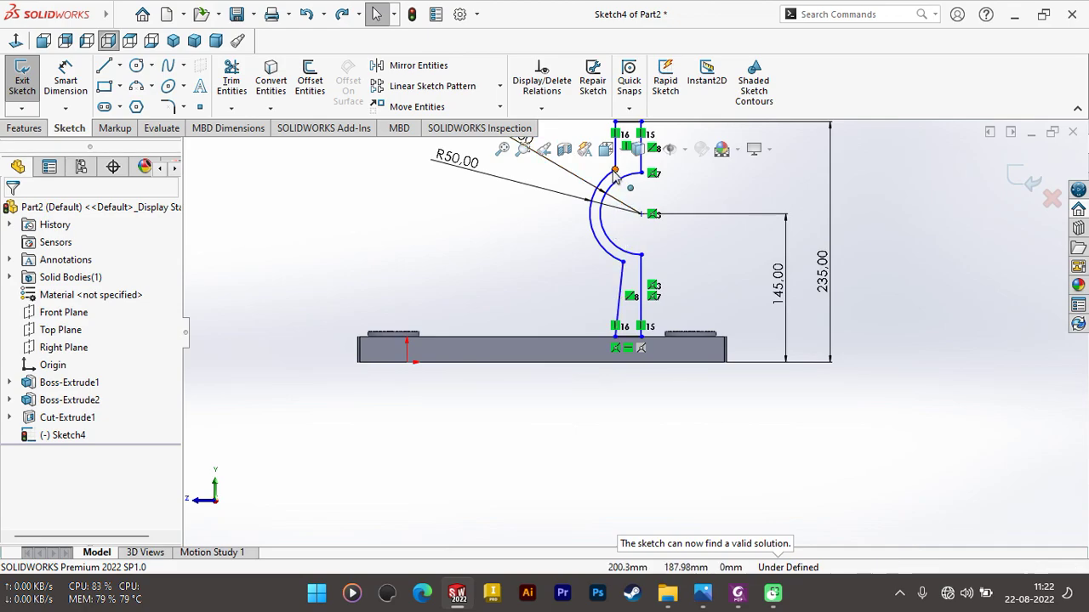
left_click(621, 262)
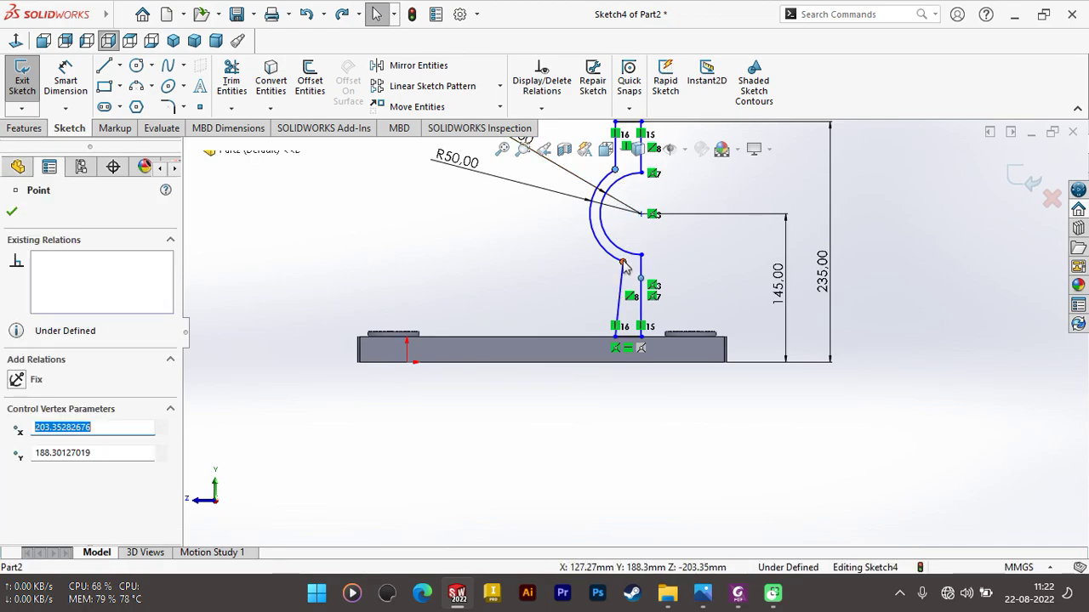
left_click(616, 338, "ctrl")
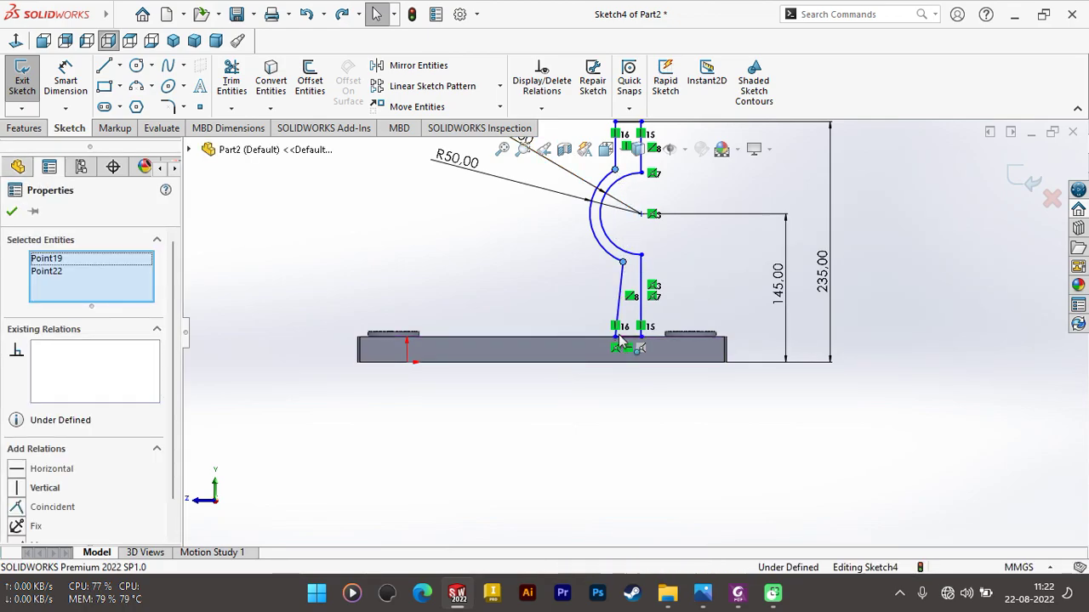
left_click(616, 338)
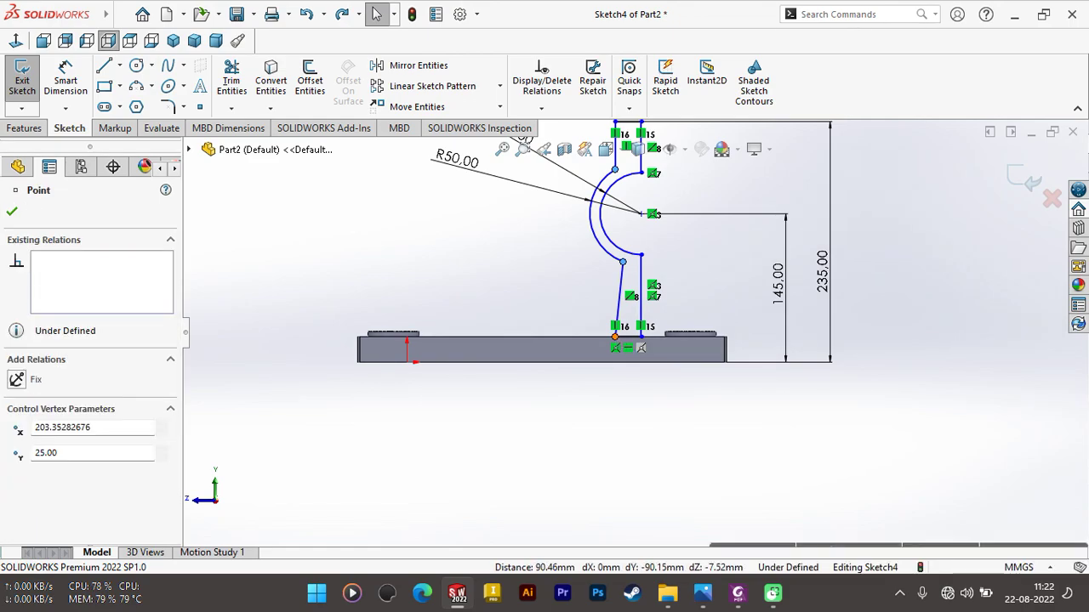
left_click(615, 339, "ctrl")
left_click(15, 488)
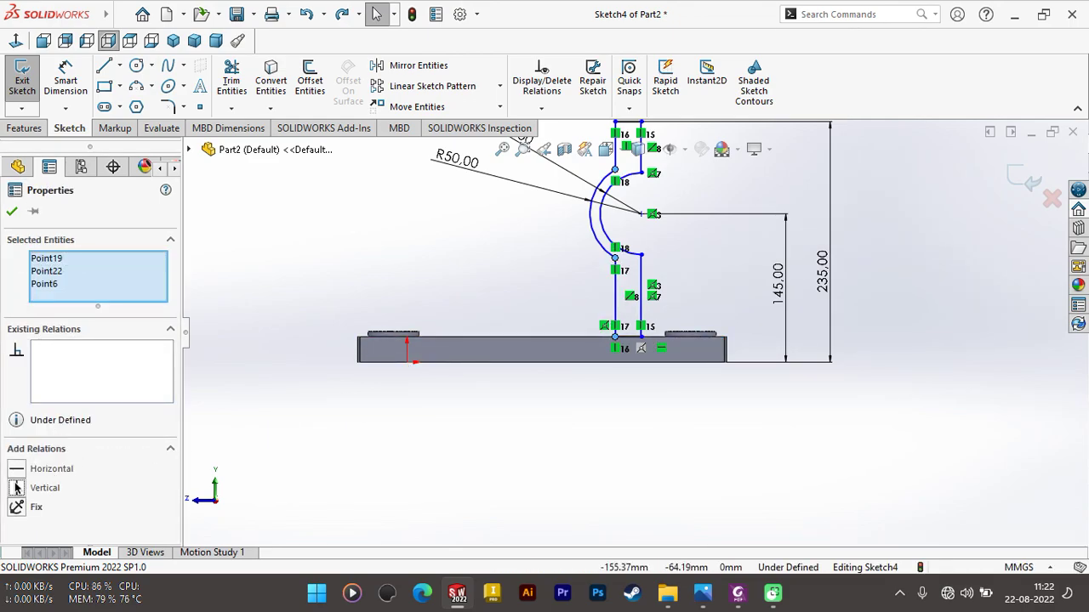
scroll(639, 333, "up", 2)
left_click(670, 272)
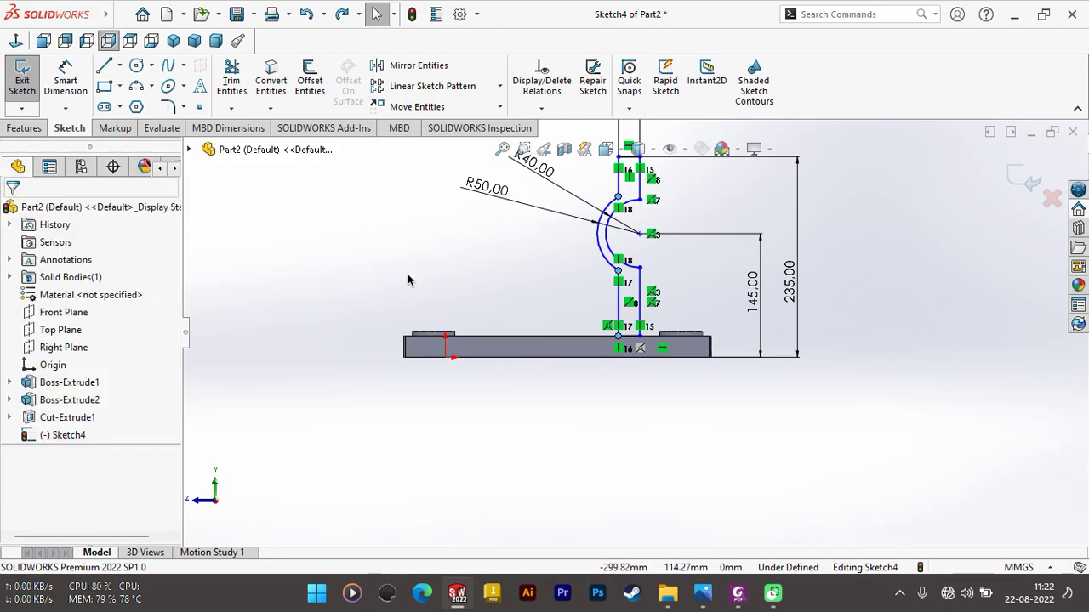
scroll(637, 253, "down", 1)
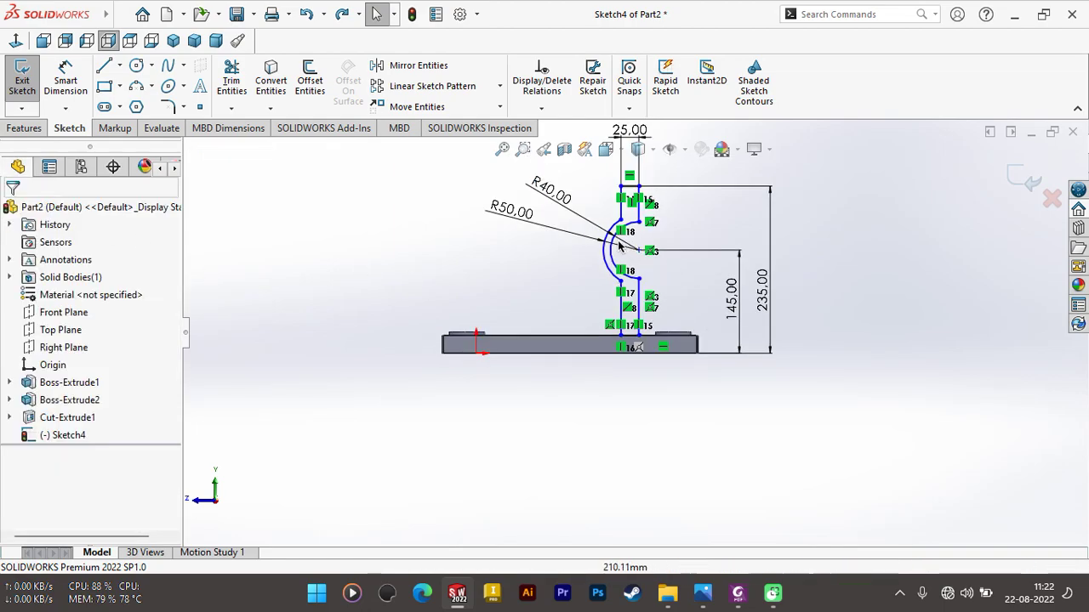
scroll(626, 253, "down", 1)
scroll(618, 251, "down", 1)
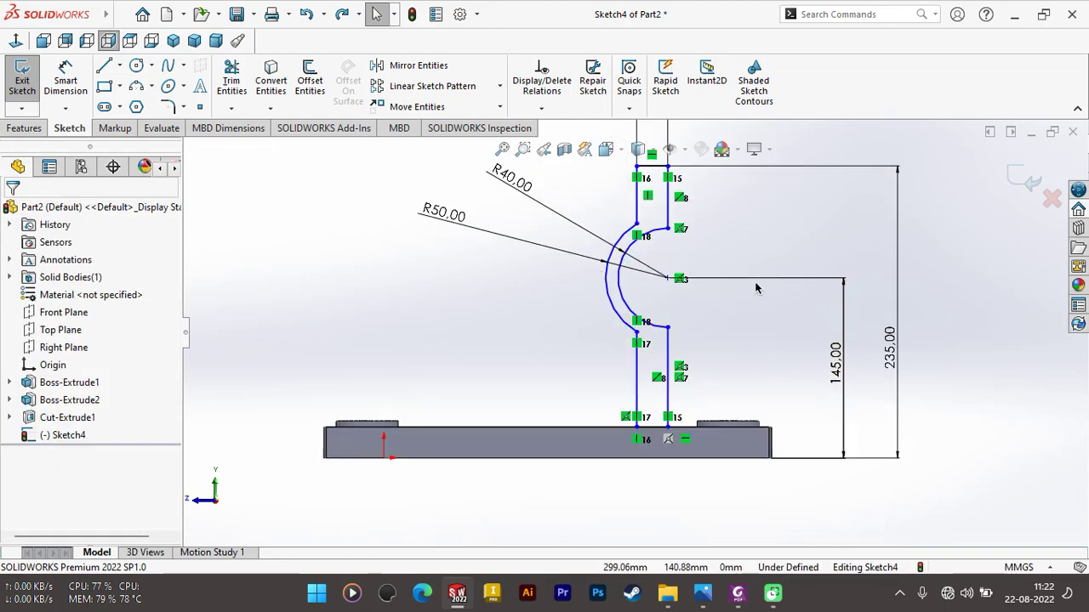
scroll(755, 288, "up", 1)
scroll(731, 319, "up", 1)
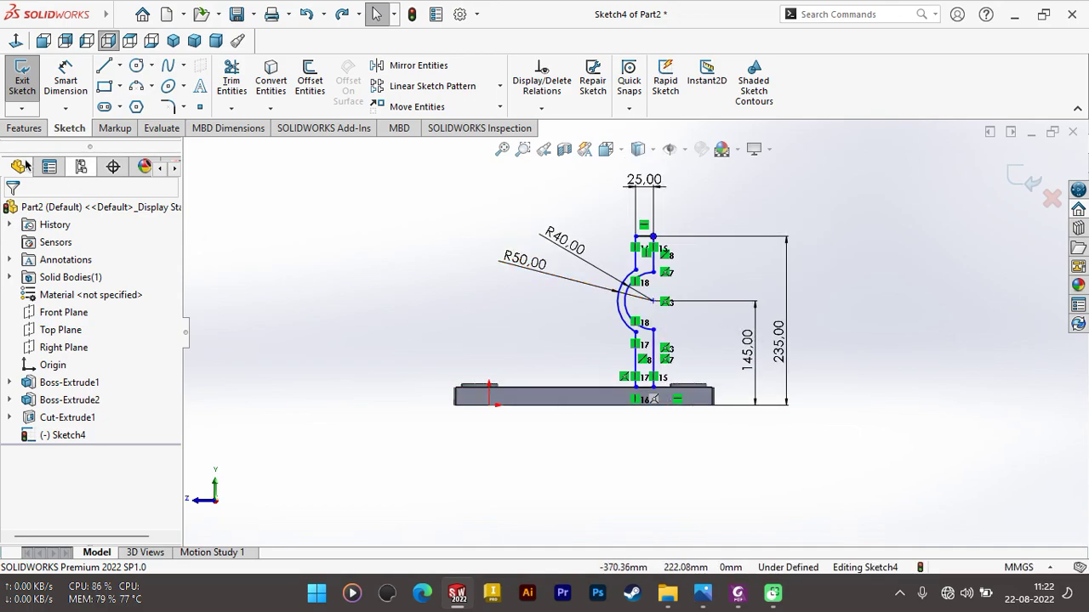
left_click(13, 129)
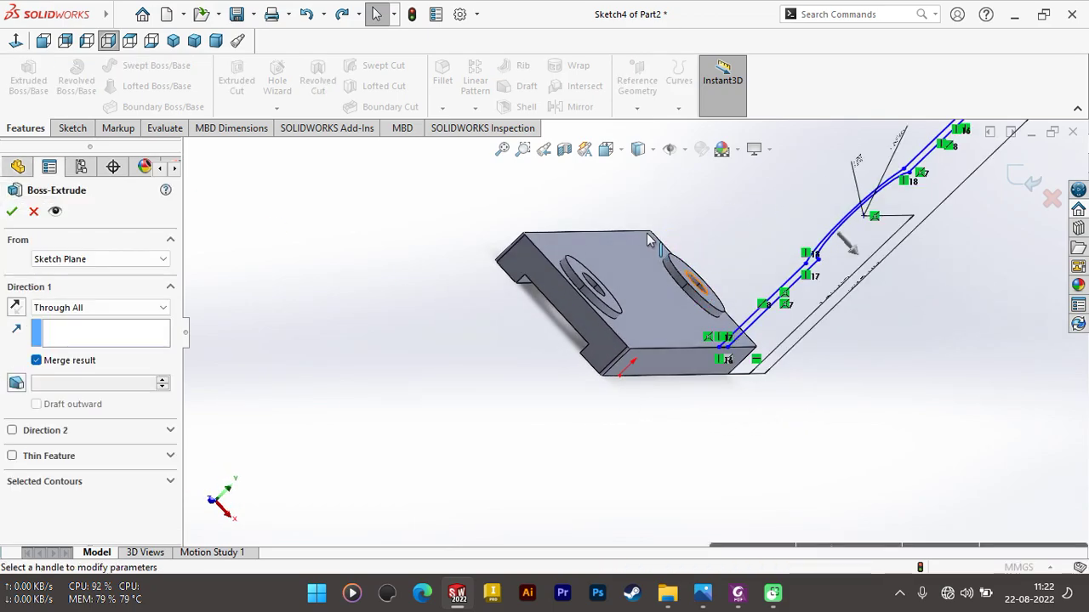
Step: Extrude Sketch4's upright with its half-ring Up To Surface, ending at the base plate face
scroll(602, 255, "up", 3)
scroll(587, 238, "up", 2)
scroll(612, 280, "down", 1)
scroll(625, 305, "down", 3)
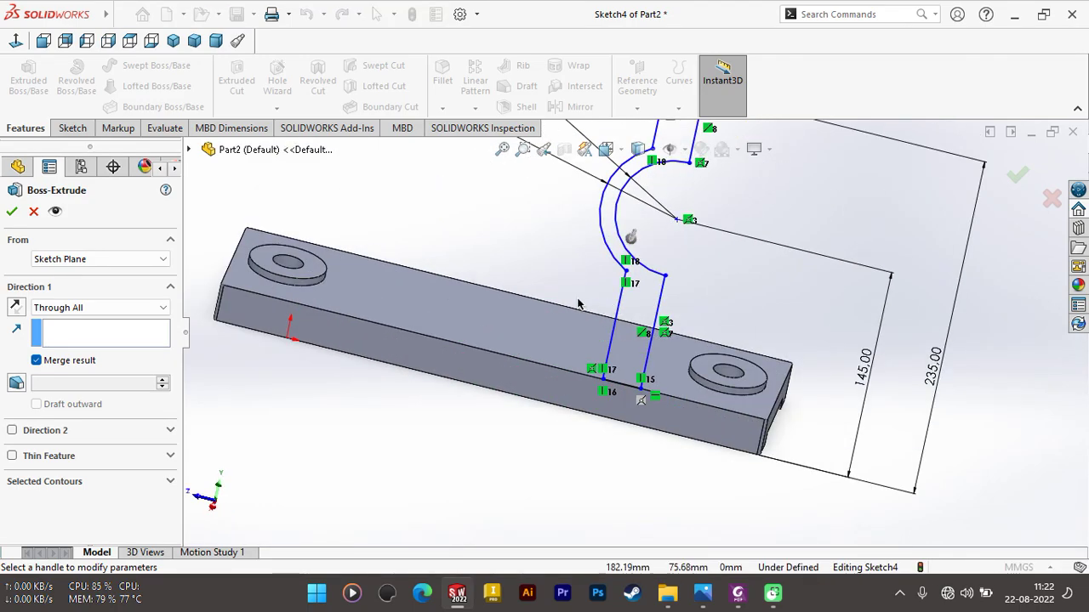
scroll(647, 304, "up", 1)
left_click(73, 308)
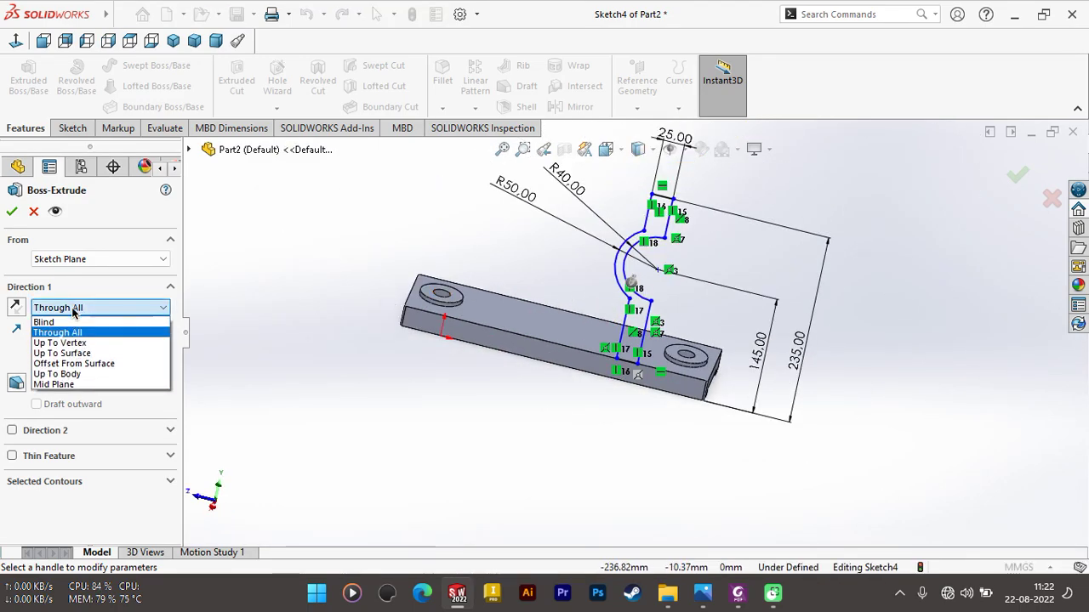
left_click(88, 352)
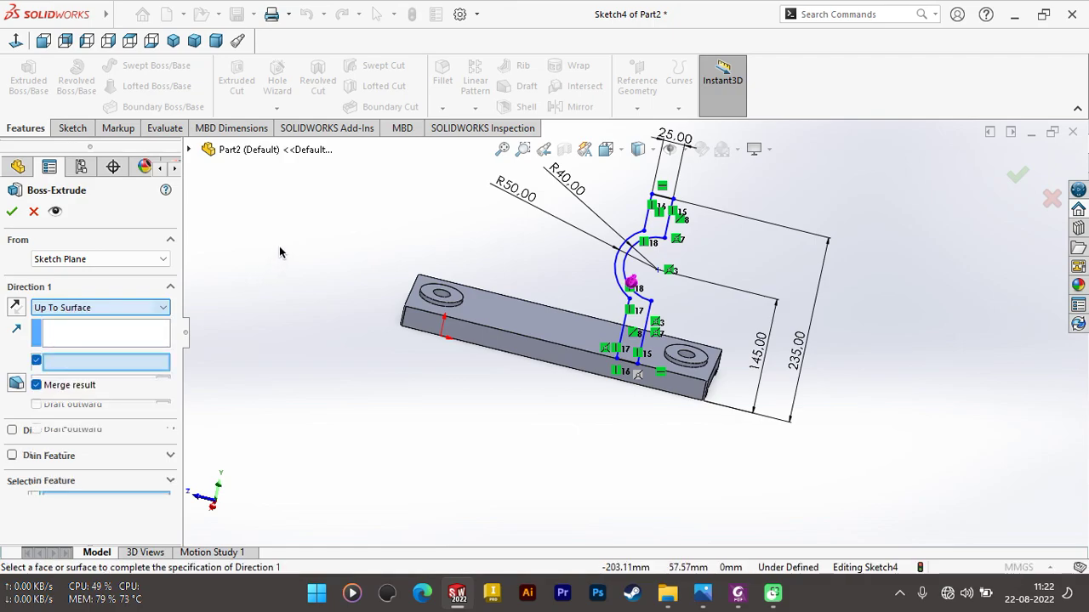
middle_click_drag(341, 224, 503, 332)
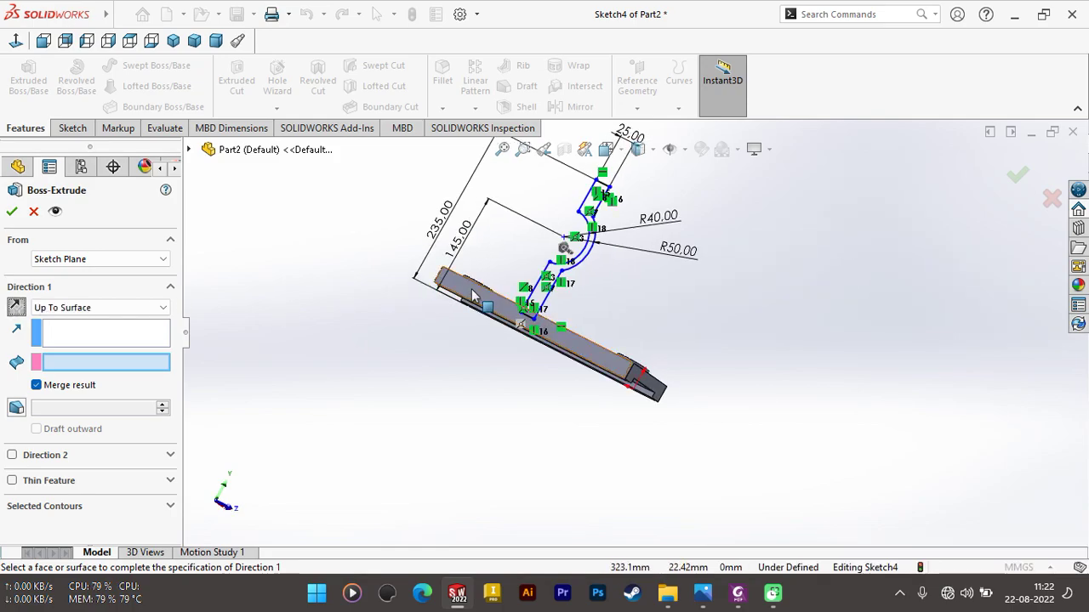
left_click(486, 298)
middle_click_drag(486, 298, 374, 289)
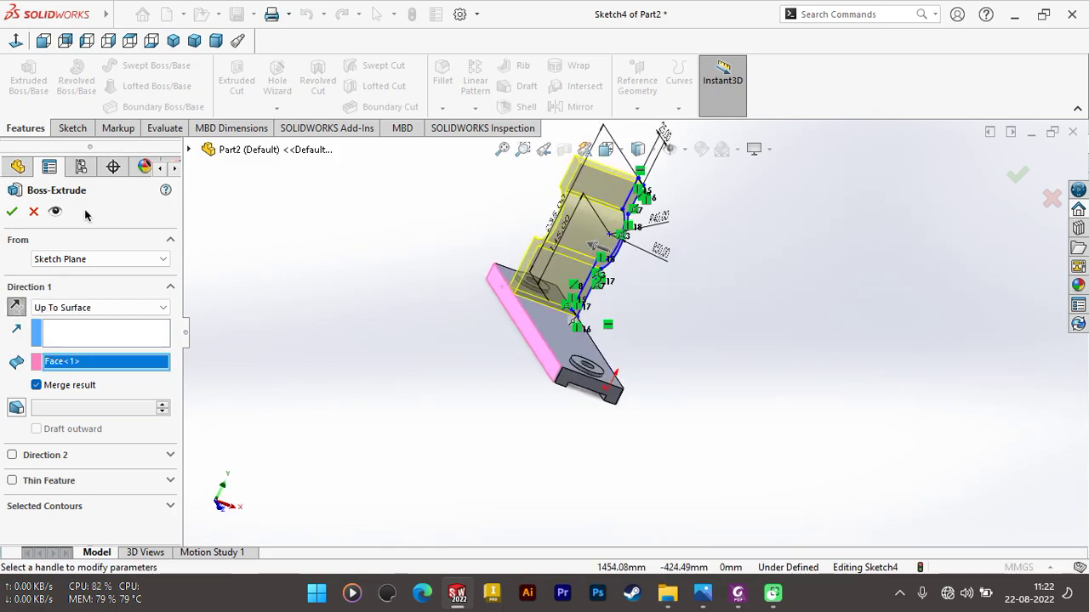
left_click(12, 212)
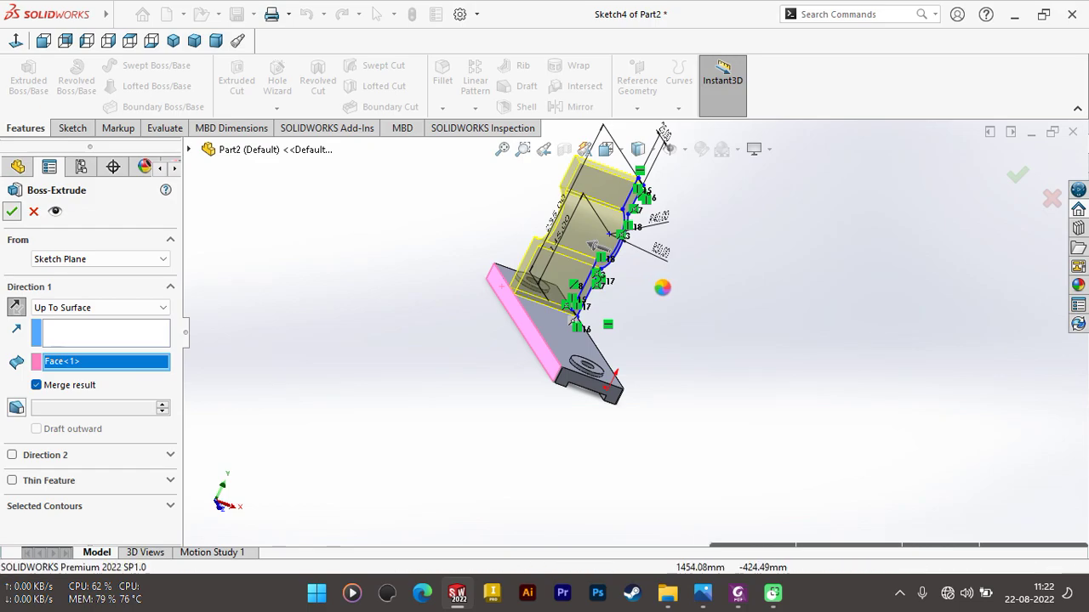
mouse_move(662, 289)
middle_mouse_down()
mouse_move(547, 324)
mouse_move(644, 271)
middle_mouse_up()
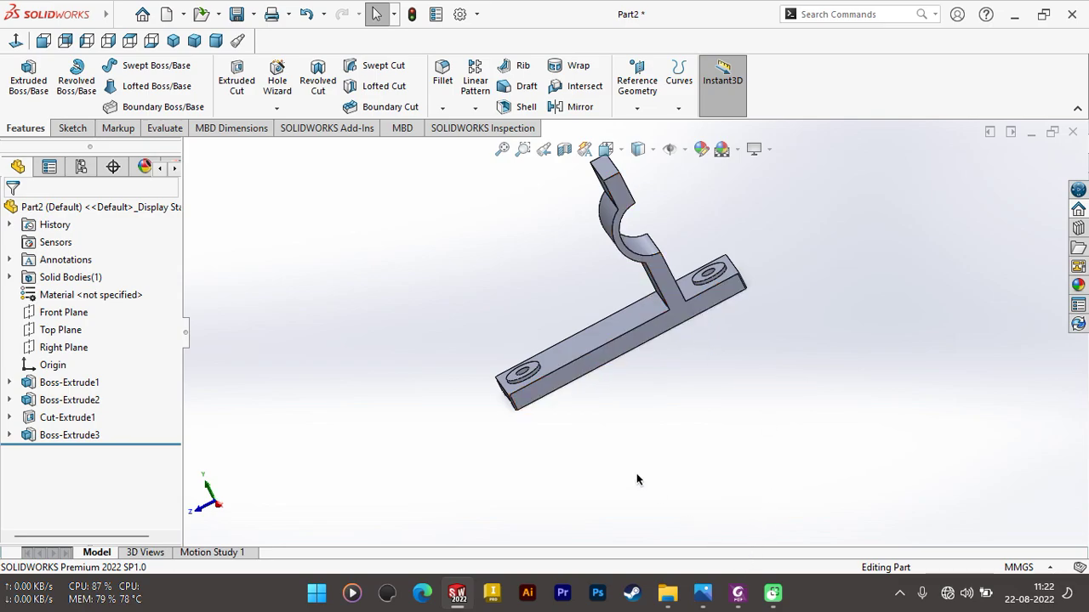
Step: Create Plane1 offset 50 mm (100/2) from the bracket's side face, with Flip offset checked
right_click(582, 367)
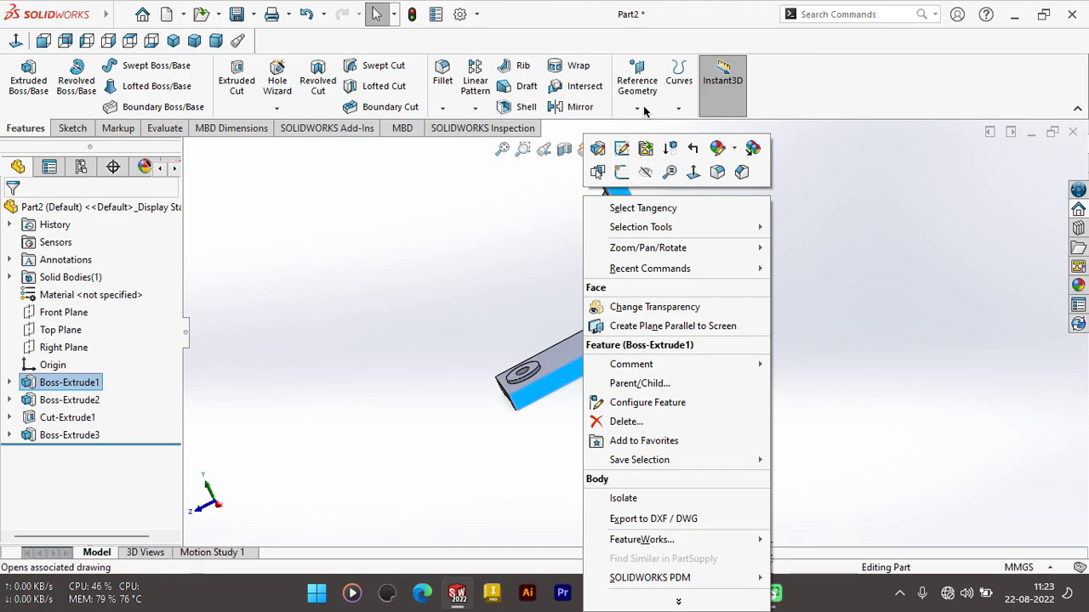
left_click(642, 108)
left_click(651, 130)
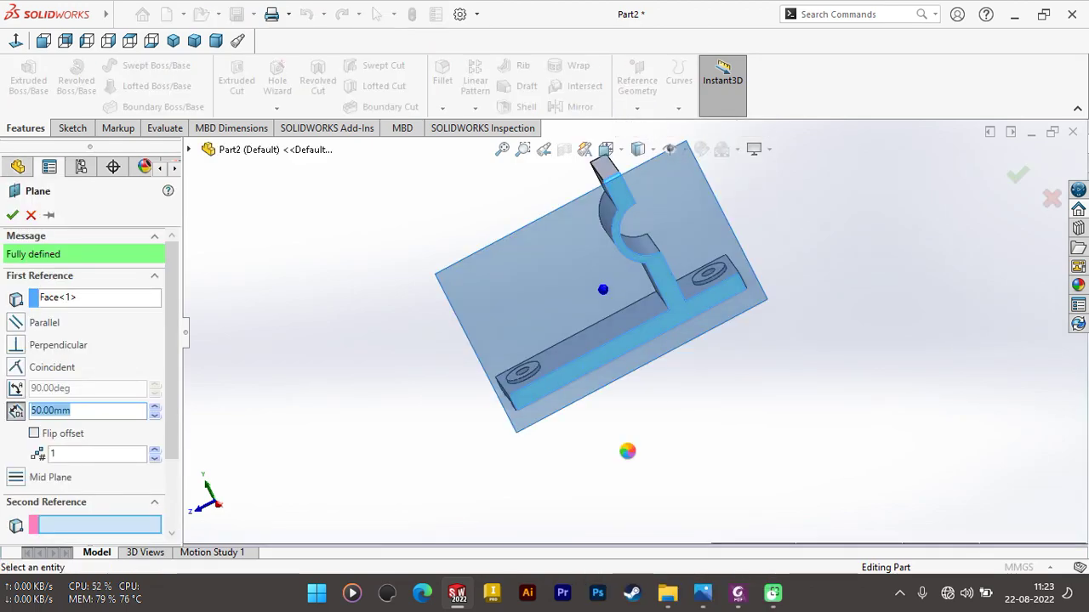
middle_click_drag(627, 451, 721, 412)
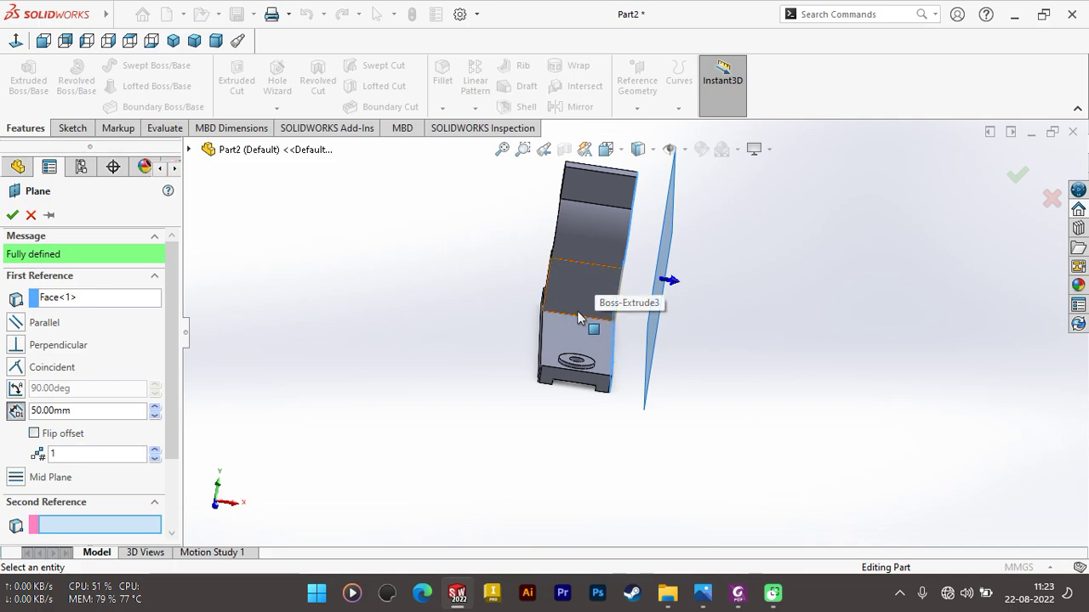
middle_click_drag(583, 297, 576, 309)
left_click_drag(85, 410, 10, 417)
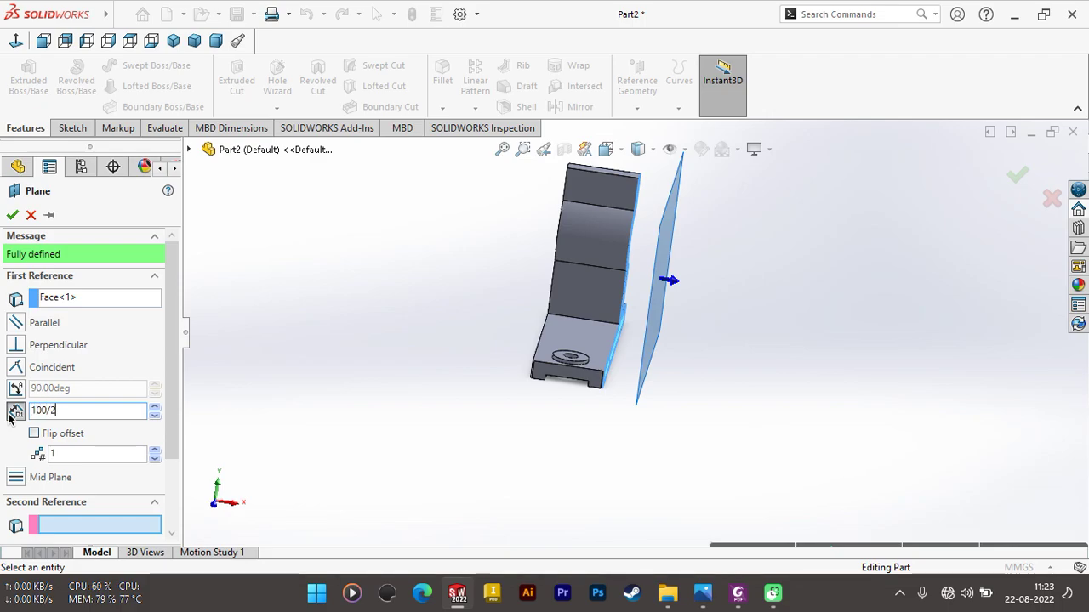
key("Return")
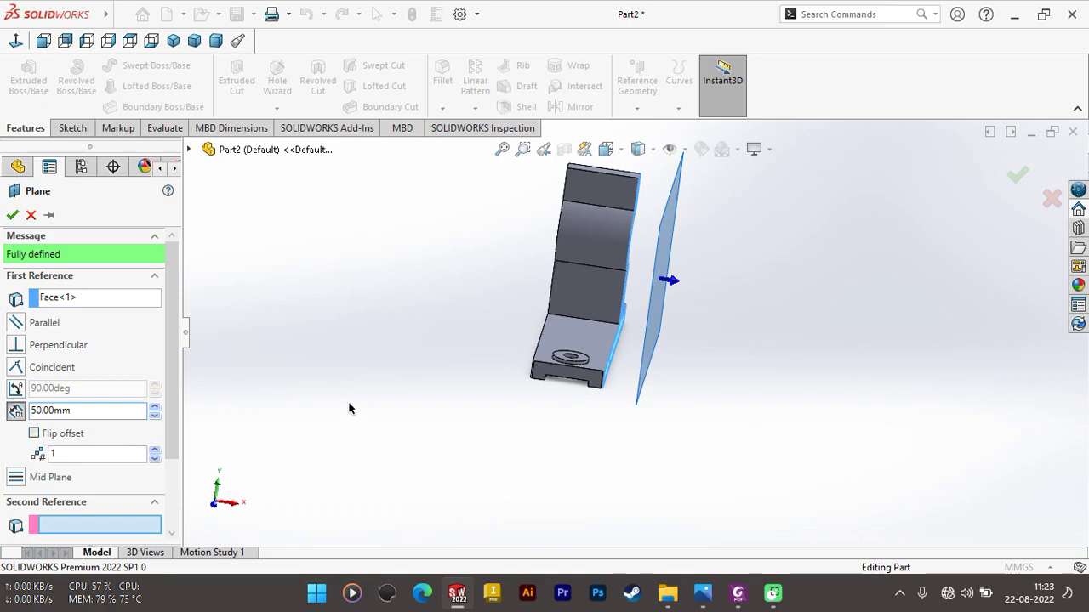
left_click(34, 434)
mouse_move(566, 369)
middle_mouse_down()
mouse_move(643, 301)
mouse_move(613, 308)
middle_mouse_up()
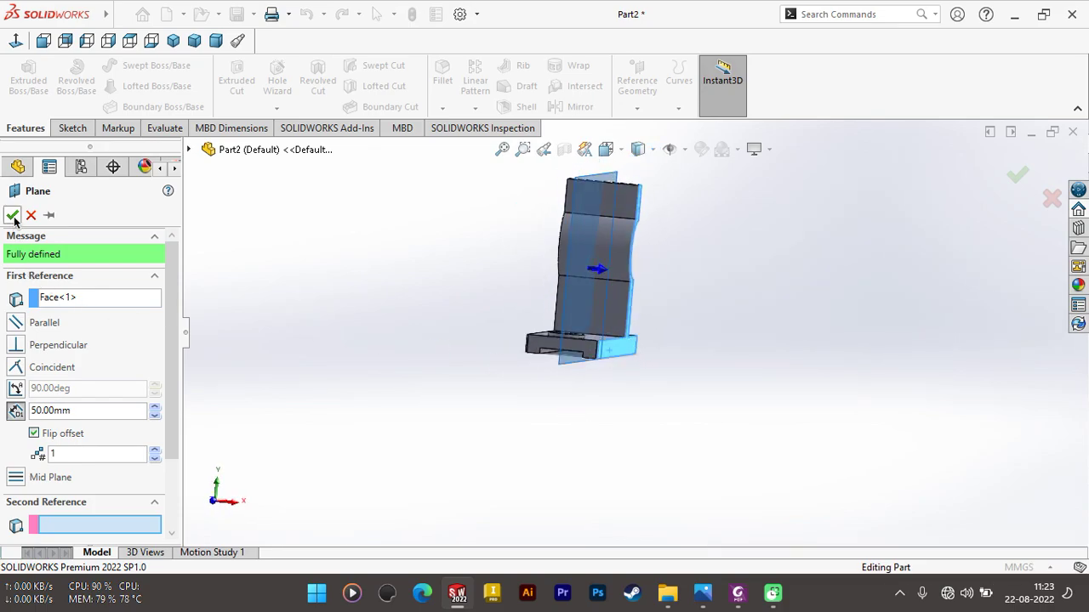
key("Return")
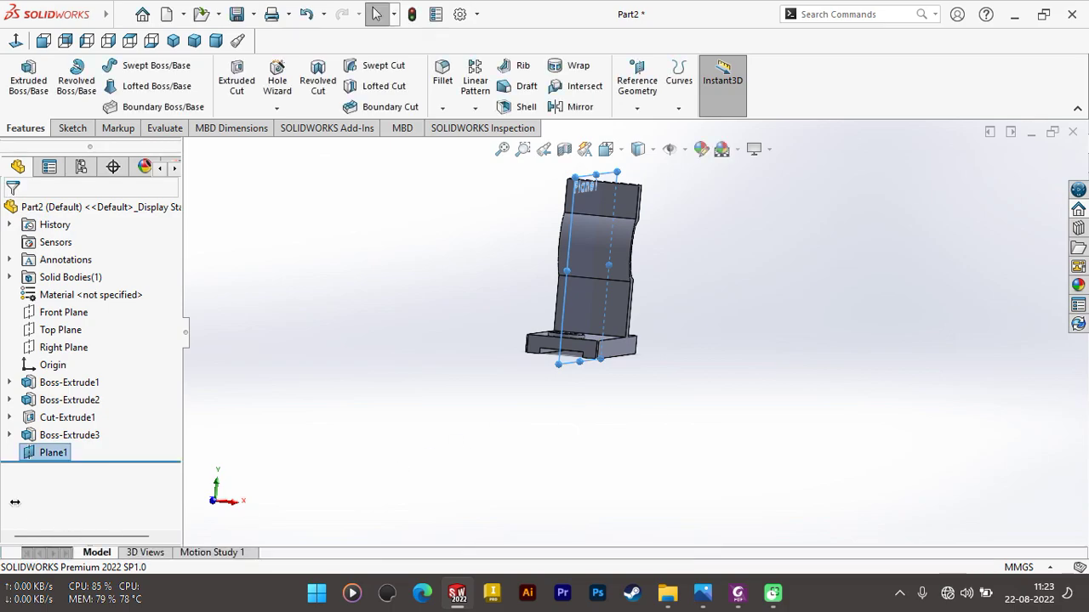
Step: Start a sketch on Plane1 and draw the rib outline: short top line, slanted line, base line
right_click(54, 454)
left_click(70, 234)
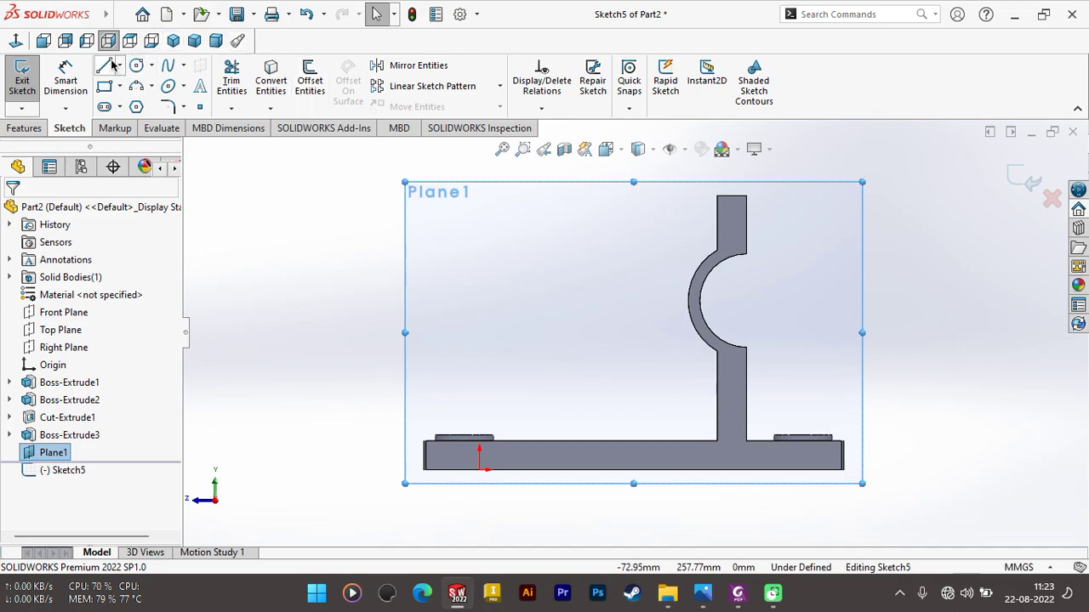
left_click(110, 67)
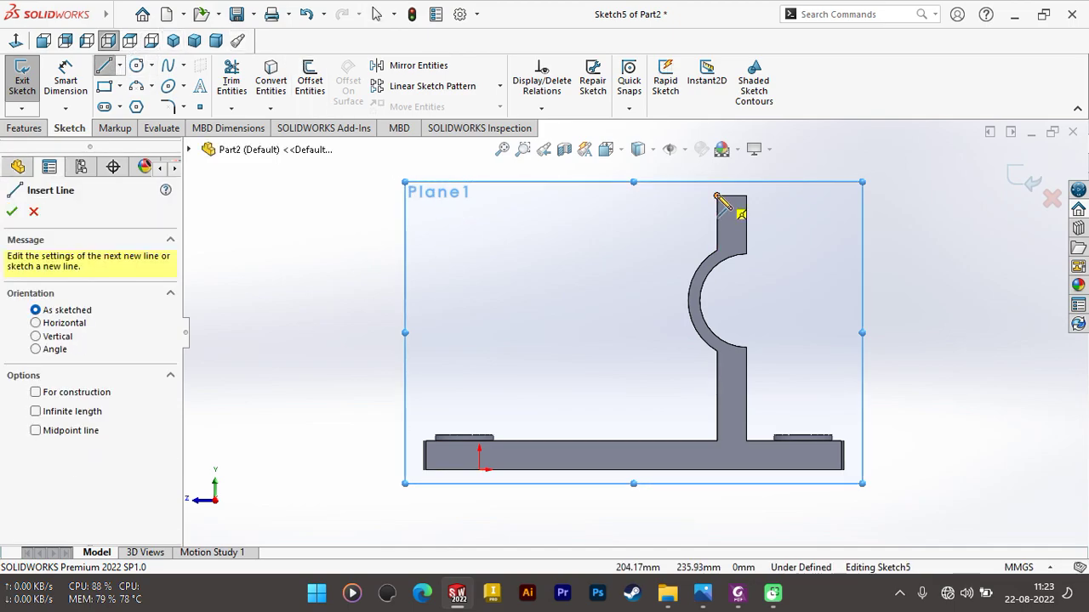
left_click(717, 196)
left_click(663, 196)
left_click(517, 441)
left_click(718, 442)
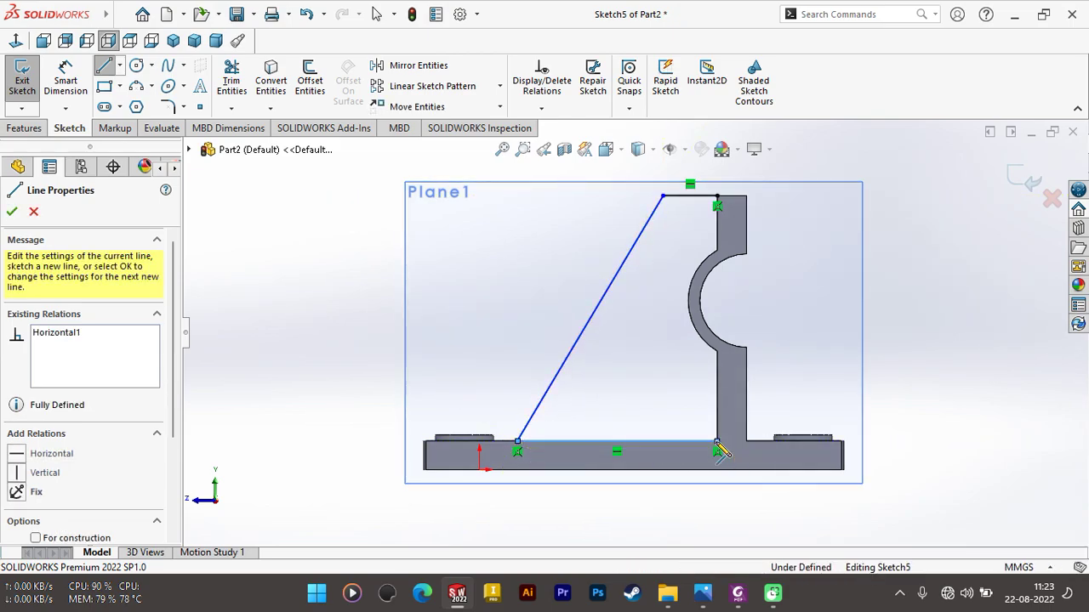
key("Escape")
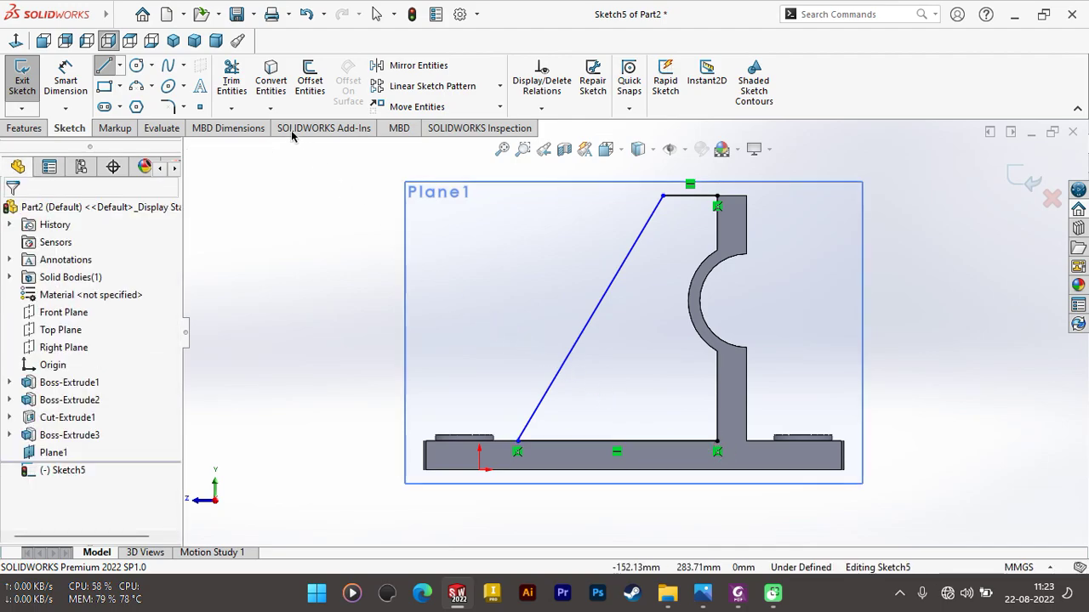
Step: Convert the upright's vertical edges and semicircular cutout arc into sketch geometry
left_click(270, 83)
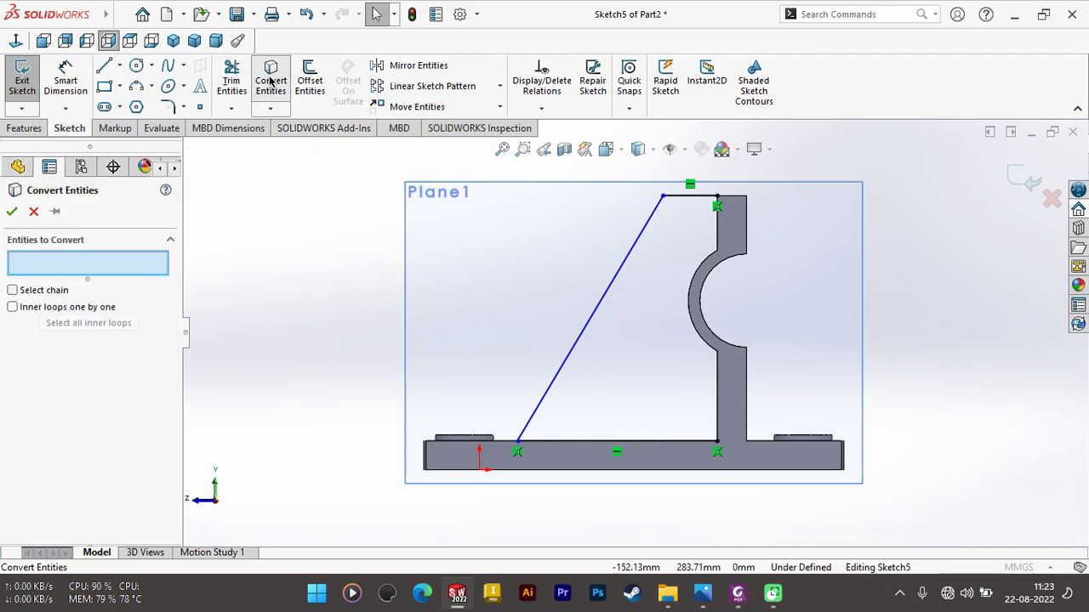
left_click(718, 241)
left_click(713, 257)
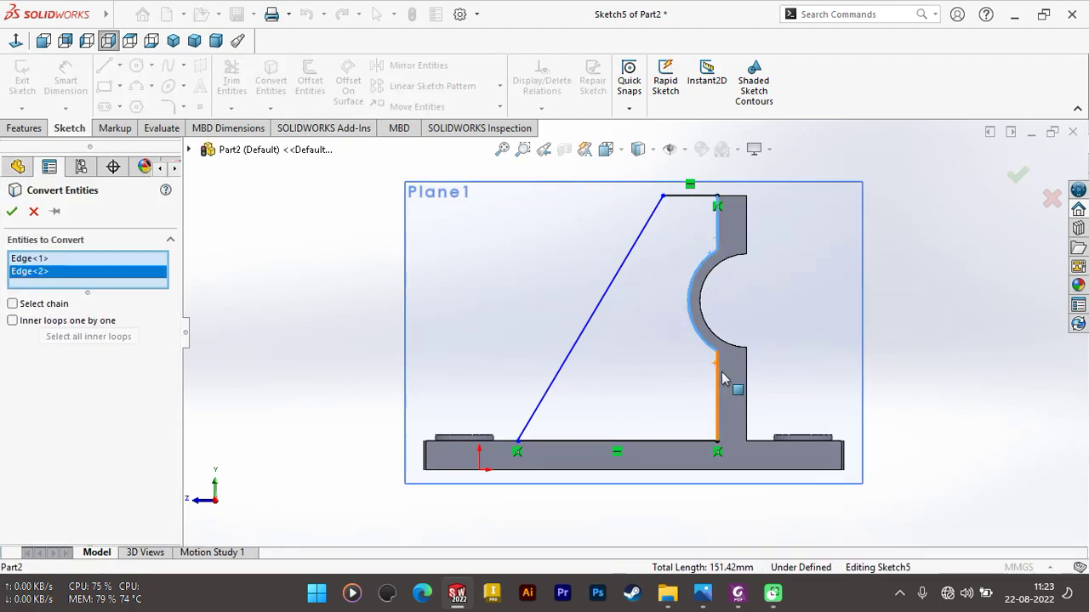
left_click(719, 380)
key("Return")
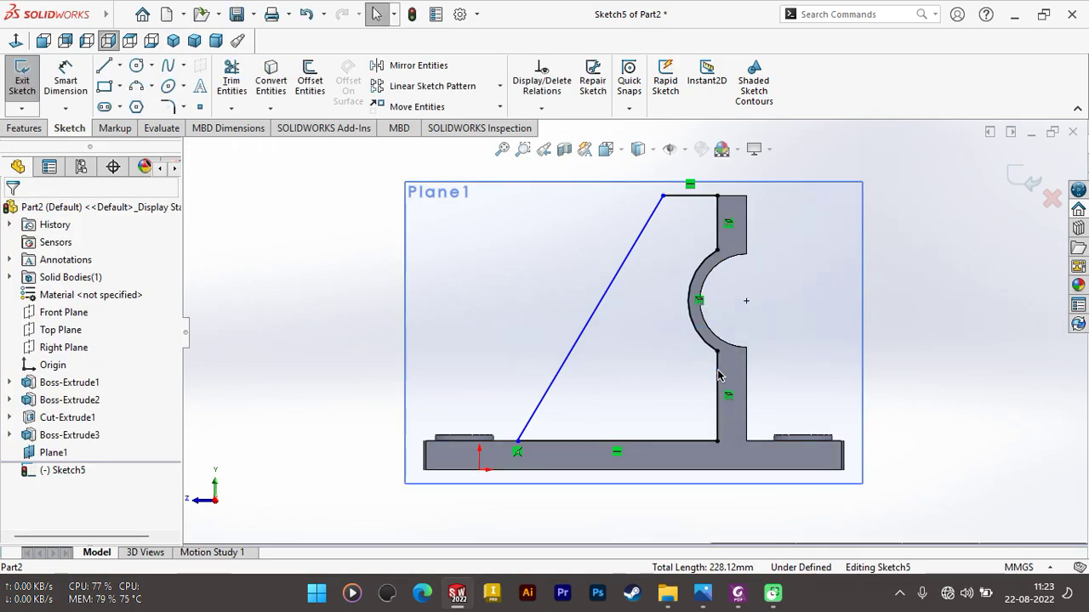
left_click(65, 76)
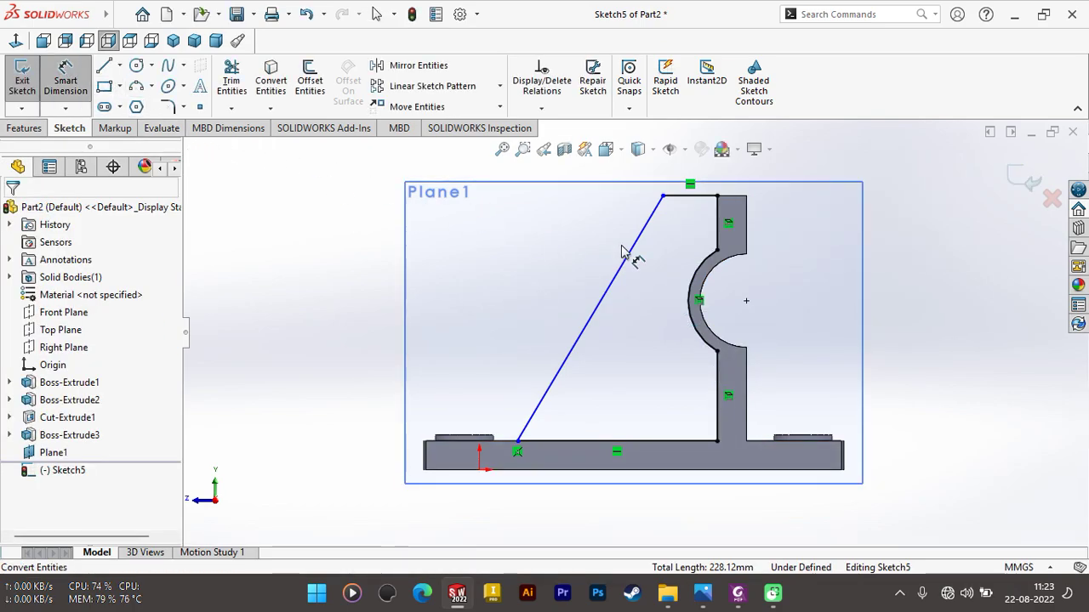
left_click(521, 444)
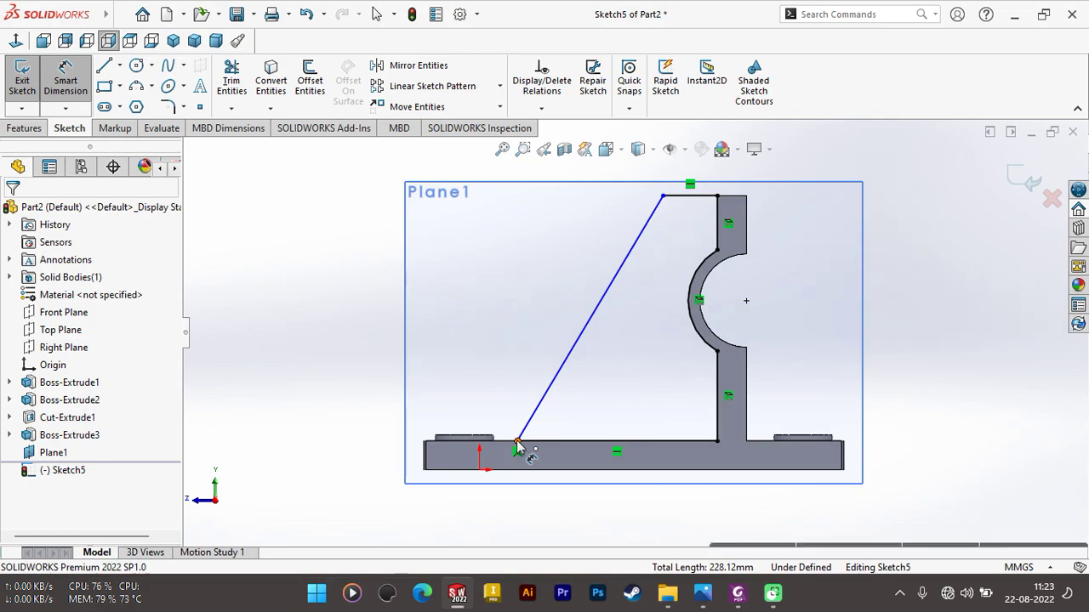
Step: Dimension the rib's base endpoint to the upright corner as 155 and the top edge as 60
left_click(716, 441)
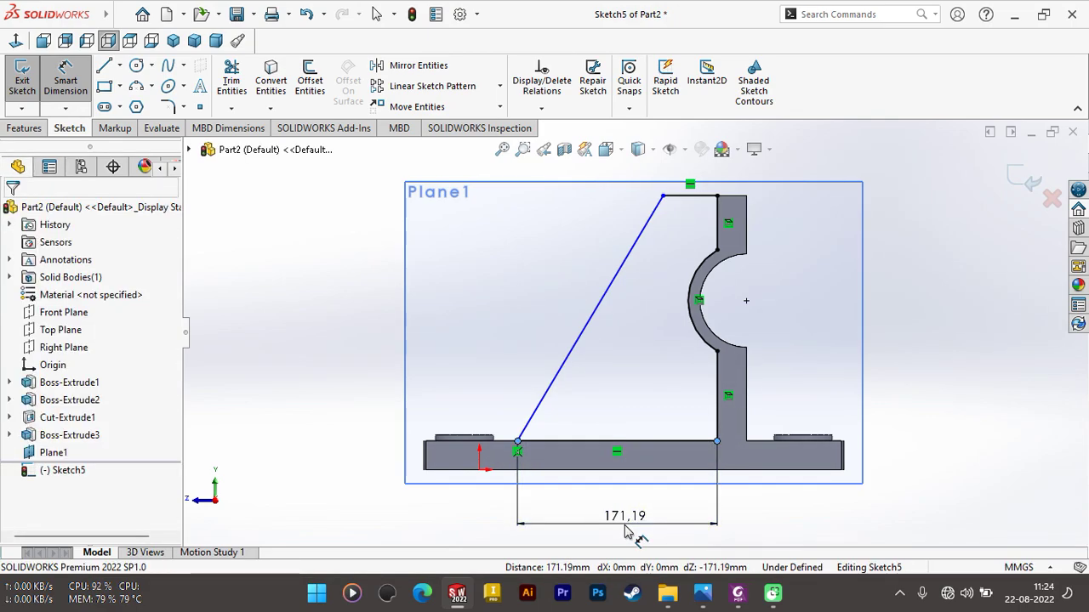
left_click(625, 532)
type("155")
key("Return")
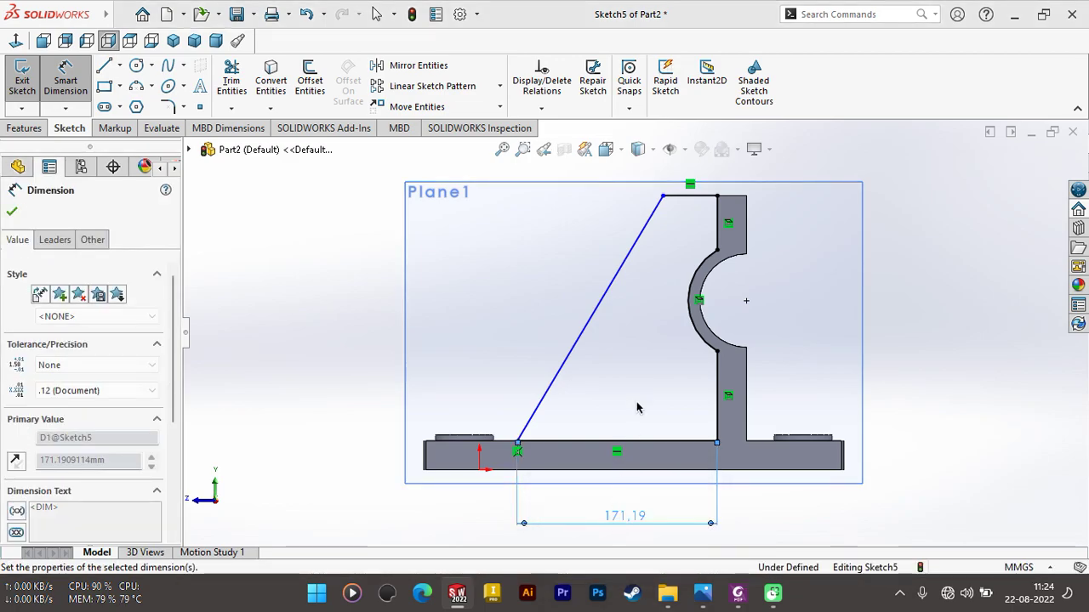
key("z")
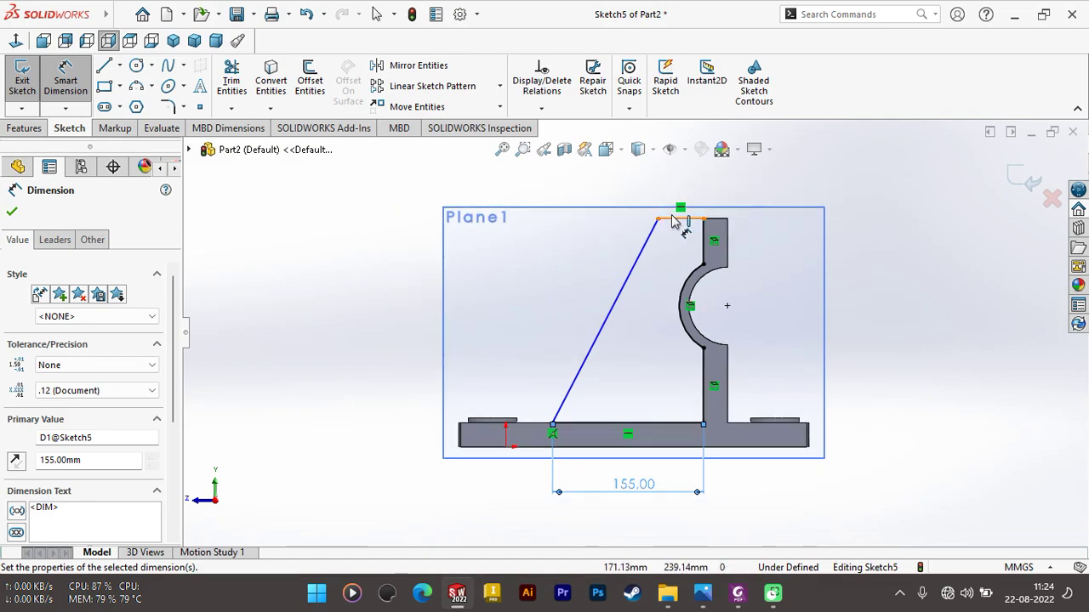
left_click(723, 234)
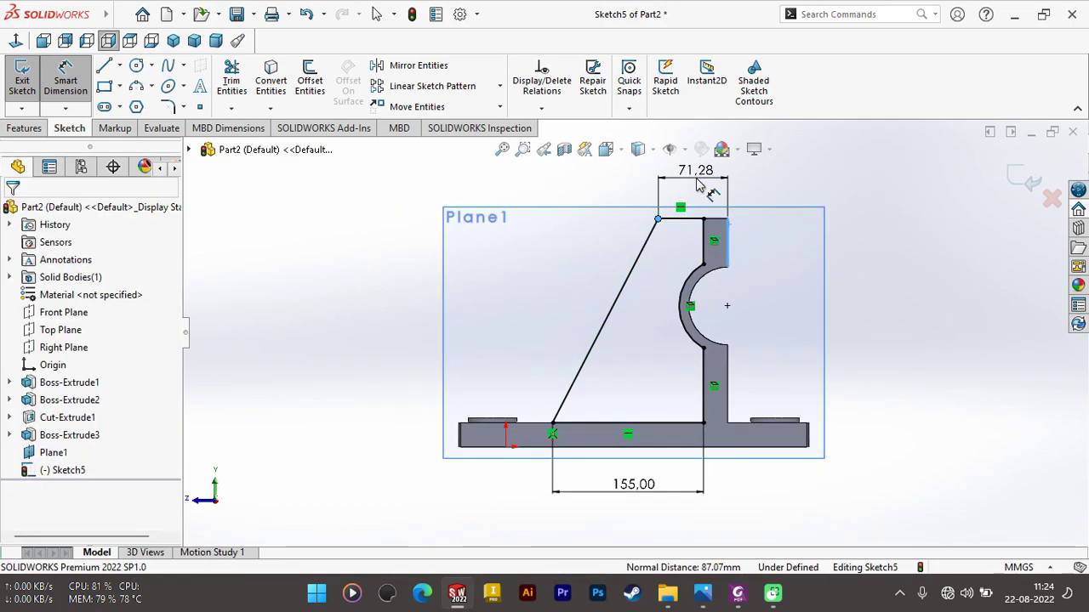
left_click(698, 183)
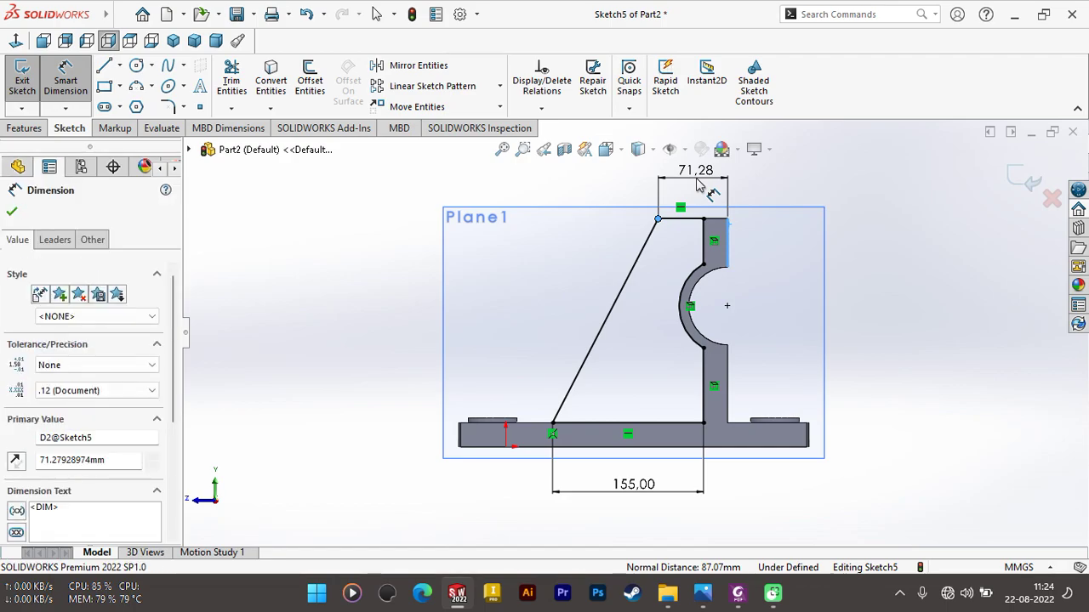
type("60")
key("Return")
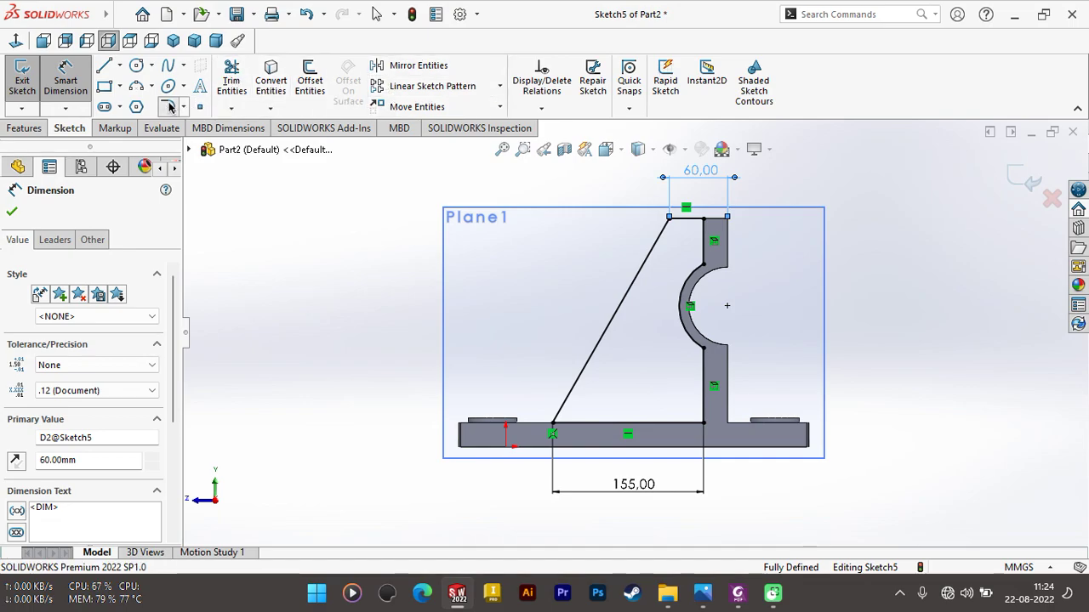
left_click(168, 107)
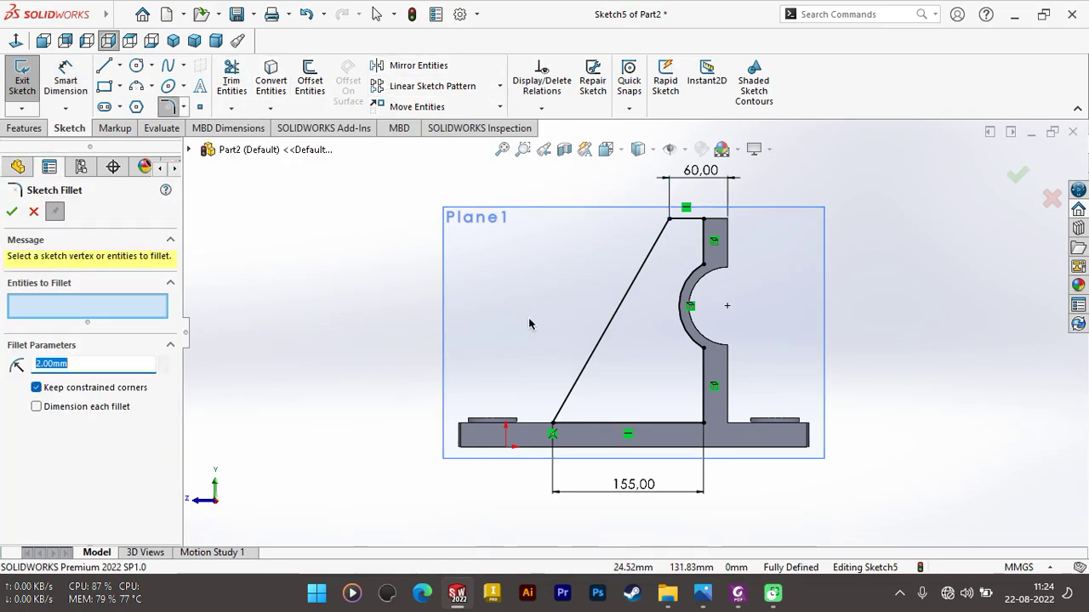
Step: Round the corner where the slanted rib line meets the top edge with an R35 sketch fillet
type("10")
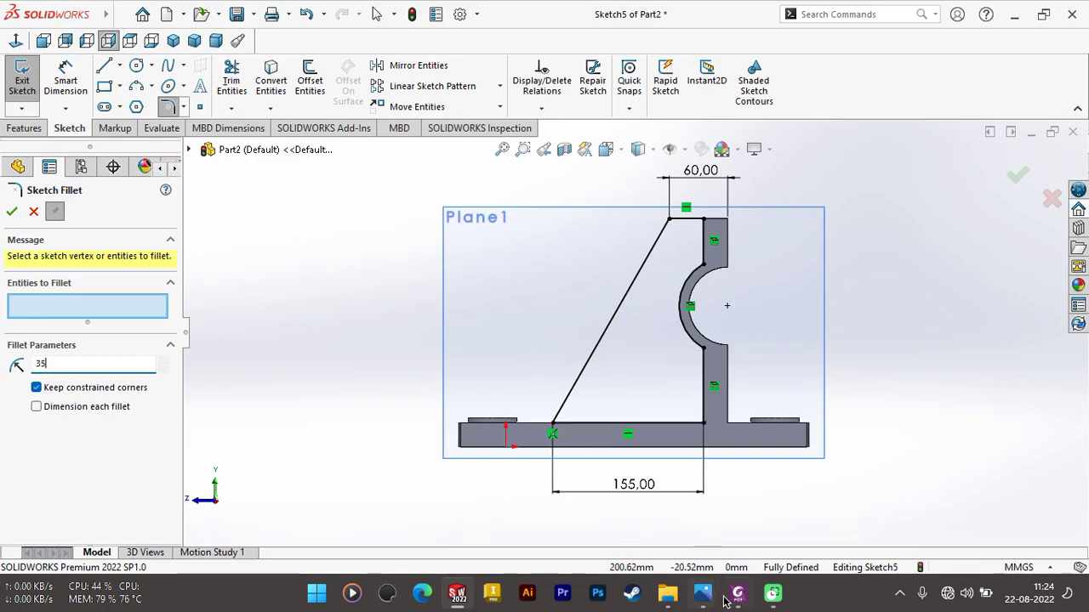
left_click(739, 593)
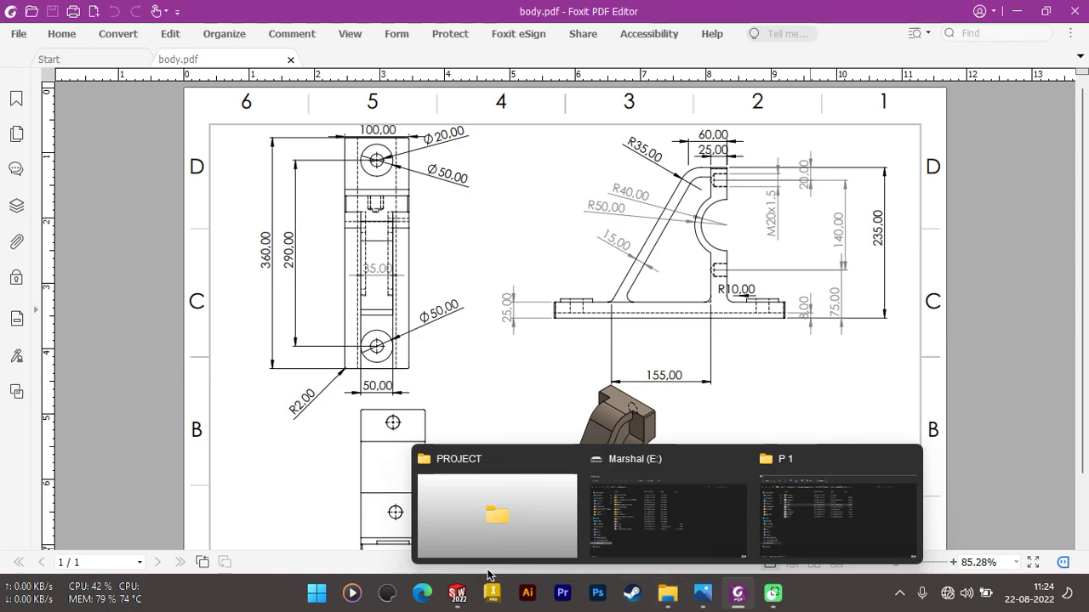
left_click(458, 592)
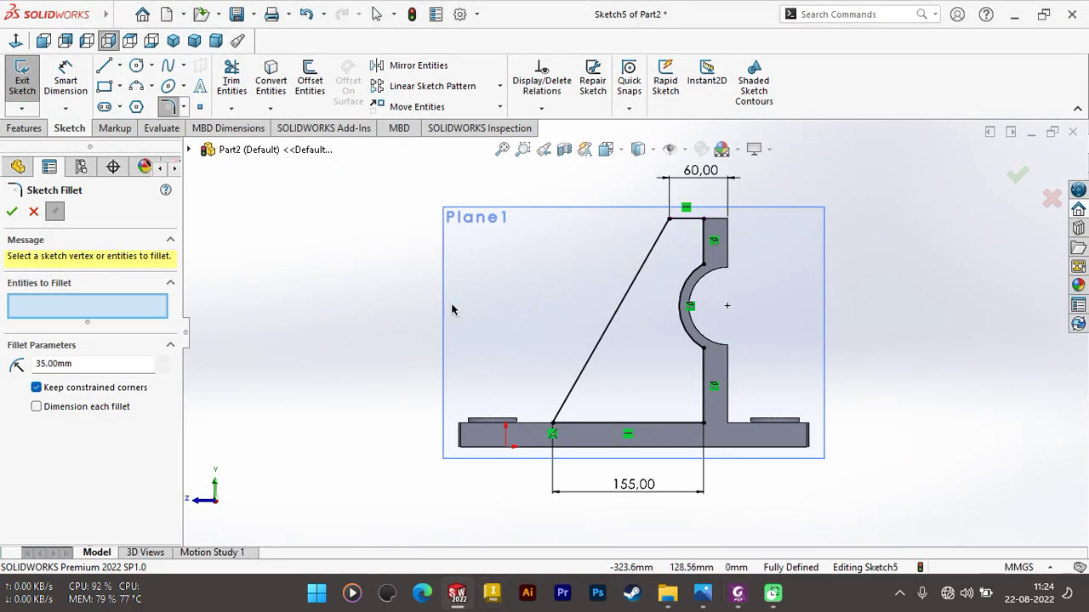
left_click(669, 221)
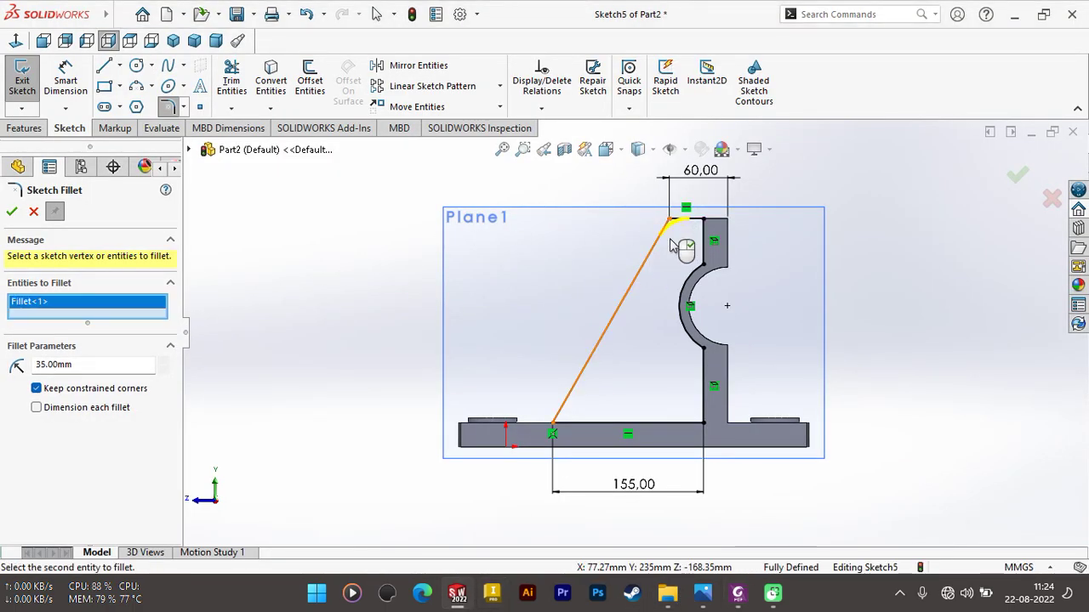
left_click(12, 211)
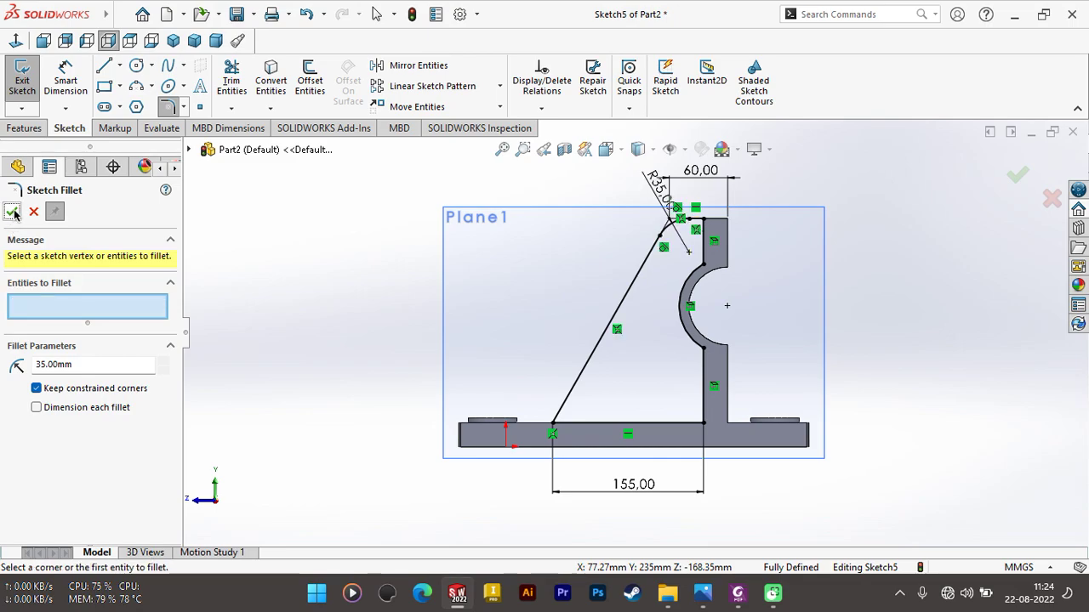
left_click(12, 212)
middle_click_drag(317, 296, 342, 318)
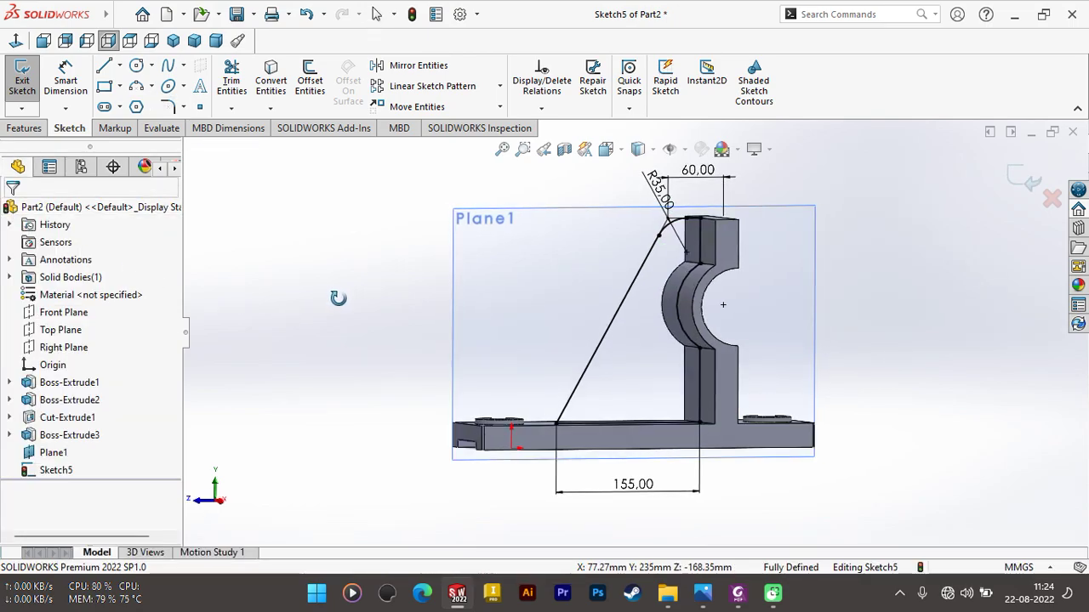
left_click(24, 127)
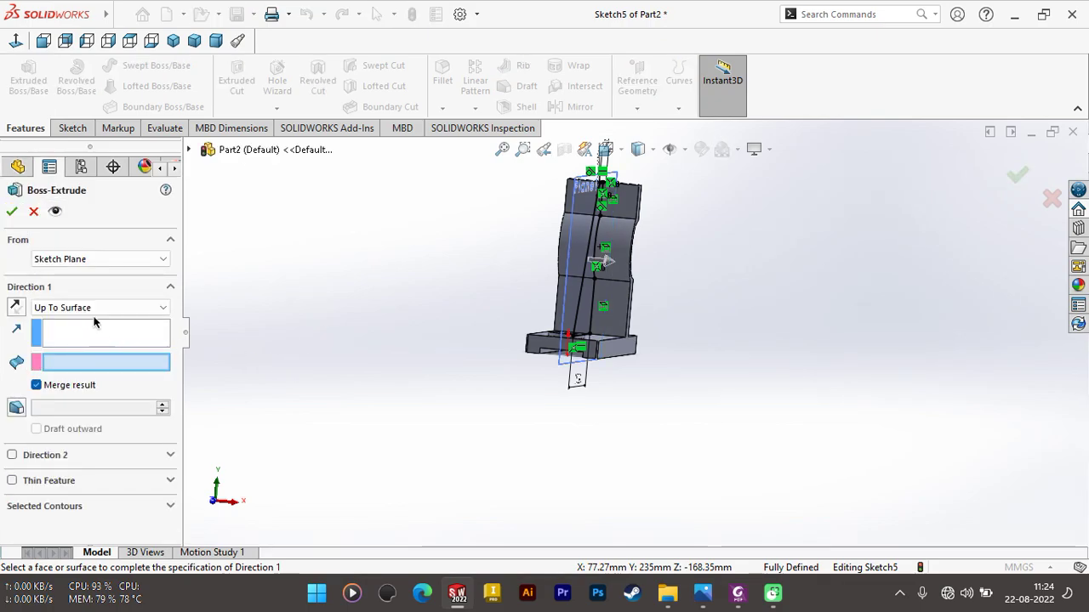
Step: Extrude the rib sketch Mid Plane with a 50 mm depth
left_click(90, 309)
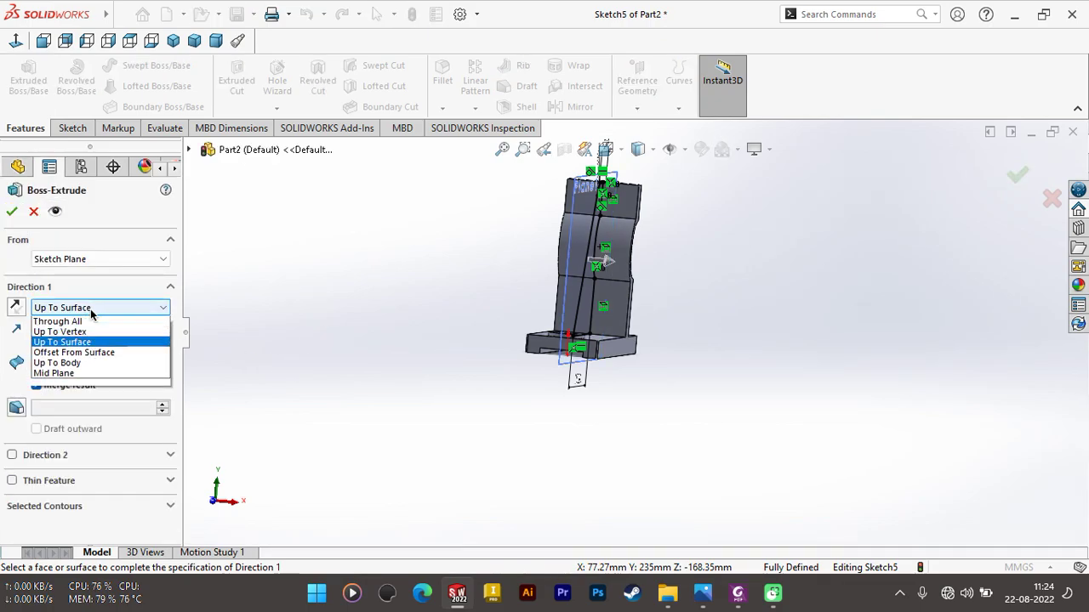
left_click(99, 380)
middle_click_drag(333, 304, 323, 289)
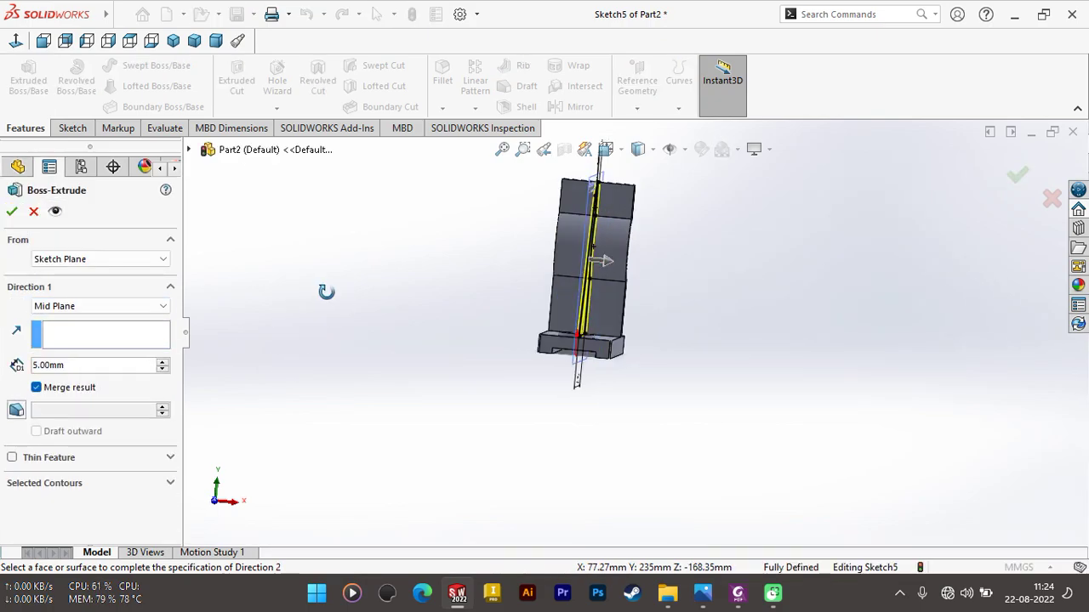
double_click(83, 366)
type("50")
key("Return")
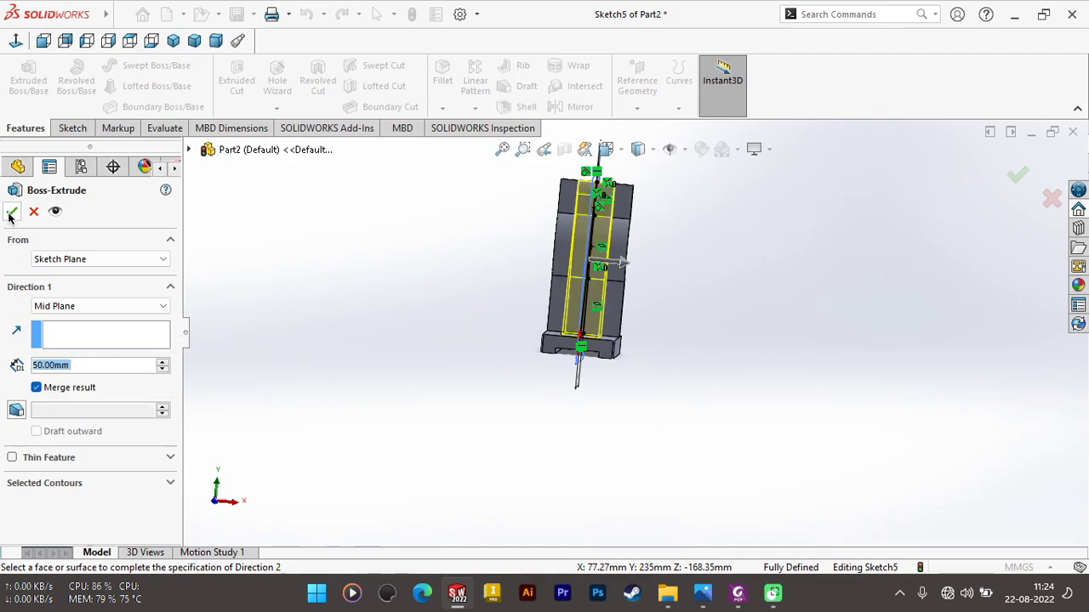
left_click(10, 212)
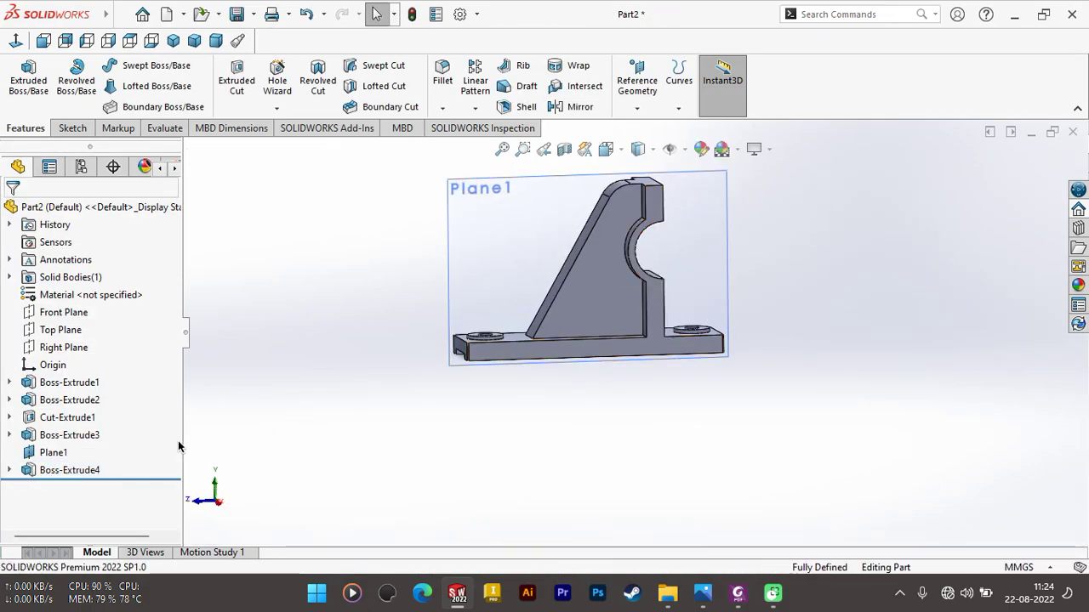
Step: Hide Plane1 in the feature tree
right_click(74, 451)
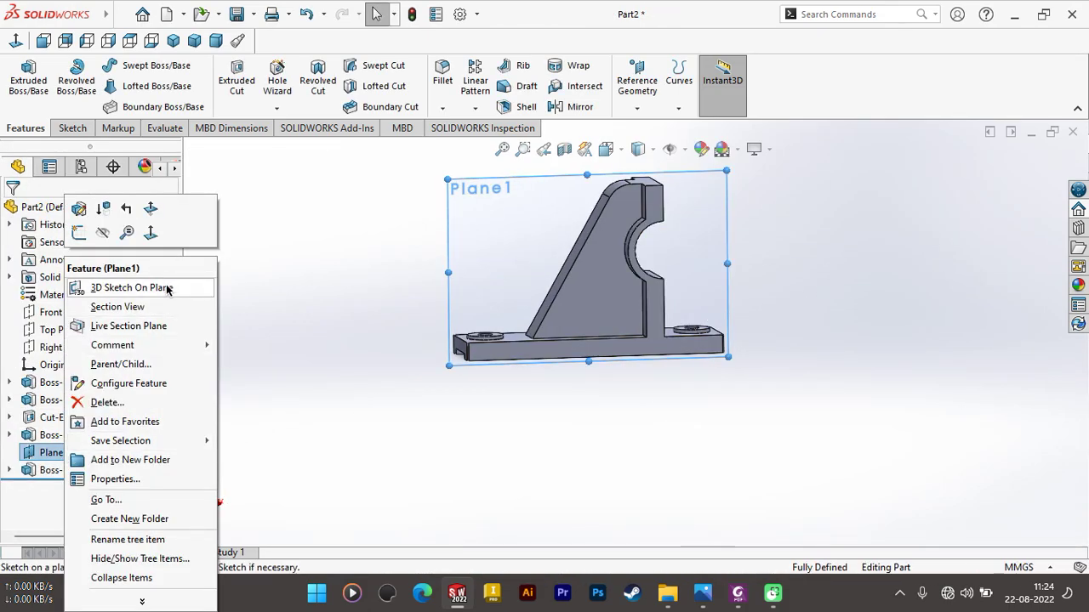
left_click(101, 233)
middle_click_drag(850, 250, 821, 270)
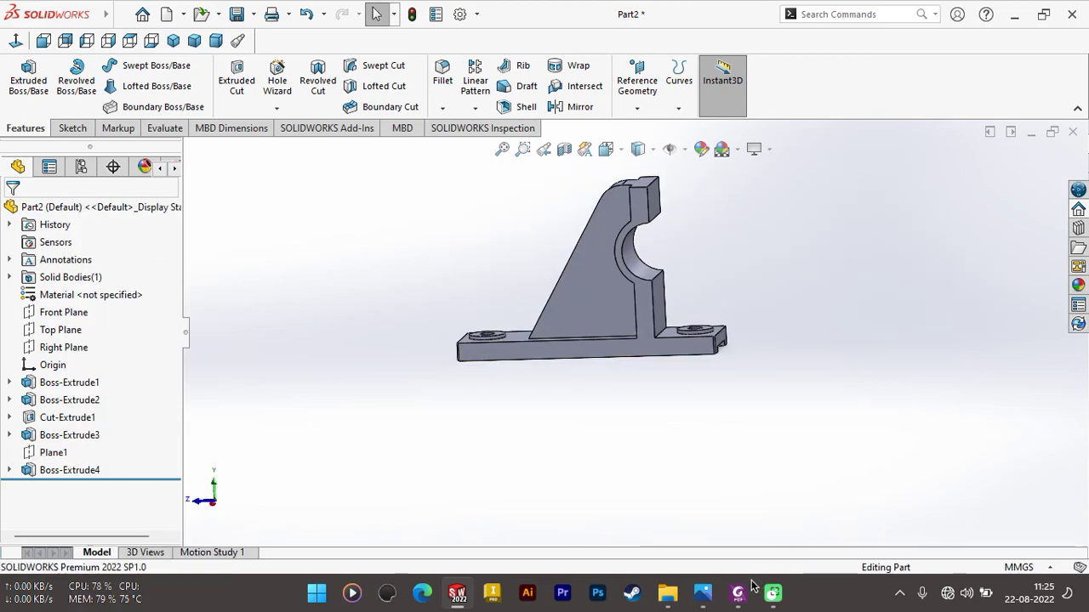
left_click(738, 592)
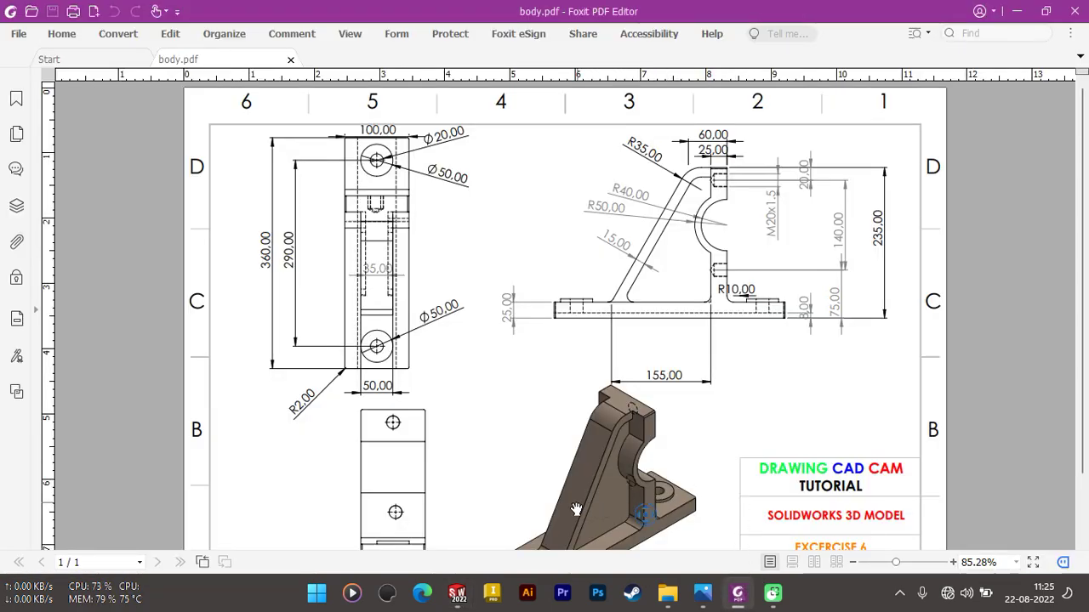
Step: Scroll the body.pdf drawing down to show the isometric view and title block
middle_click(726, 452)
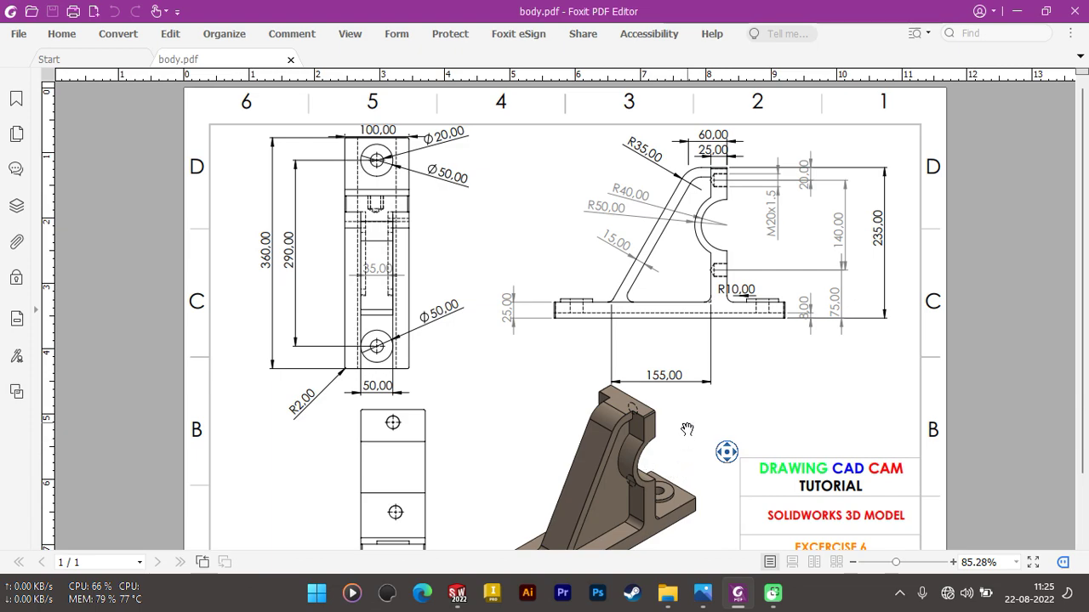
scroll(687, 429, "down", 2)
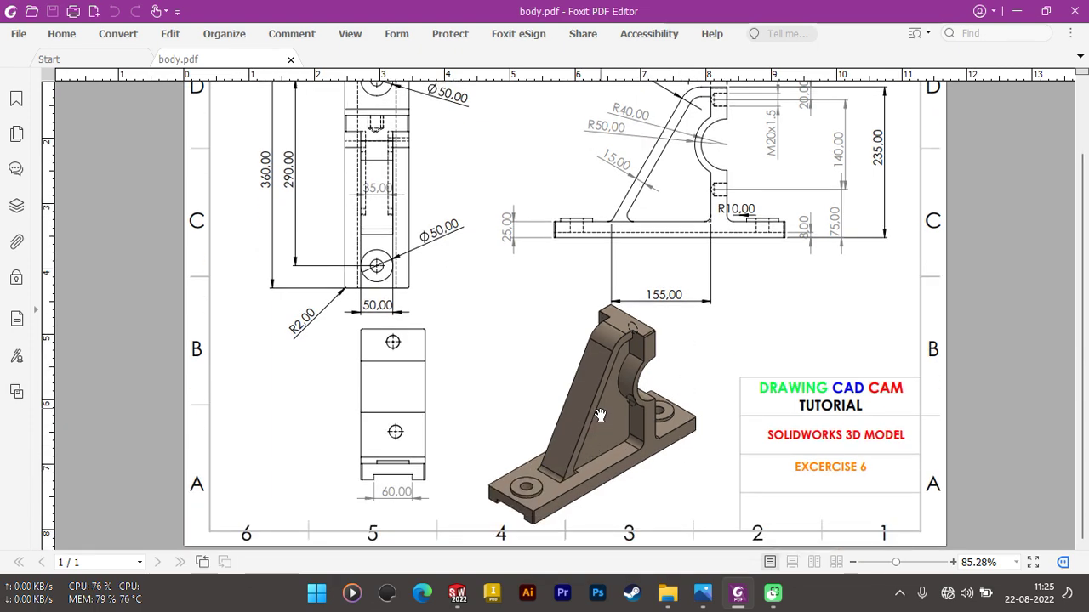
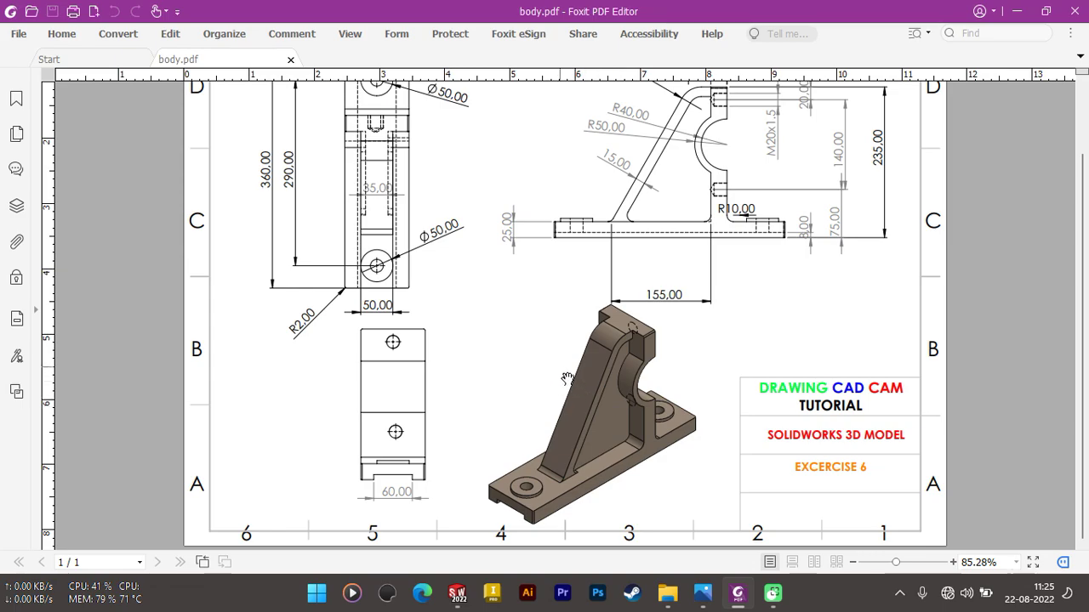
Step: Start a sketch Normal To the rib face and convert the rib face's edges into it
left_click(457, 593)
left_click(584, 301)
right_click(584, 301)
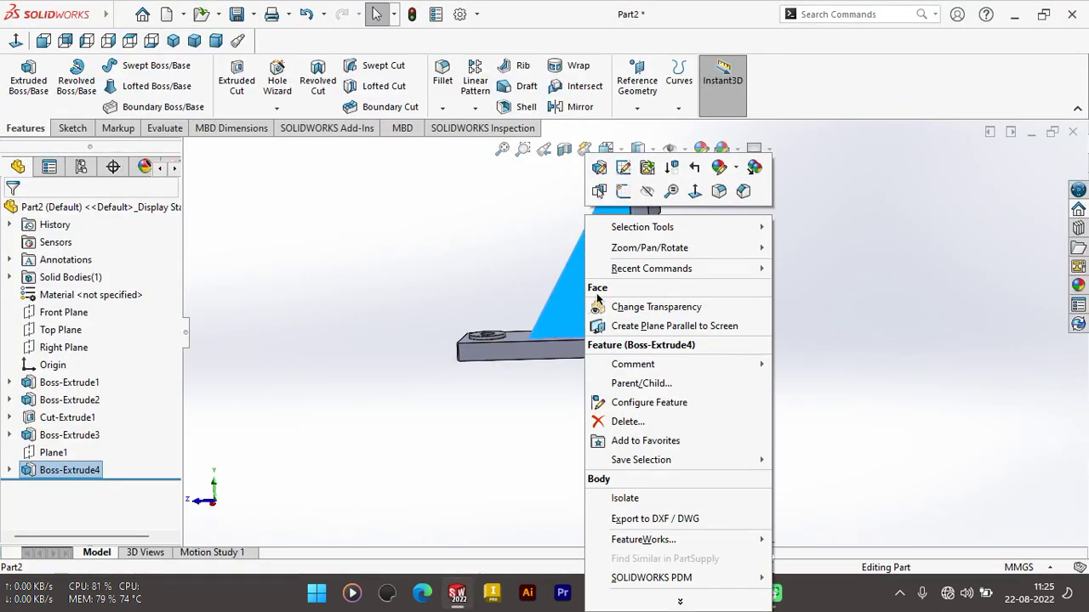
left_click(614, 195)
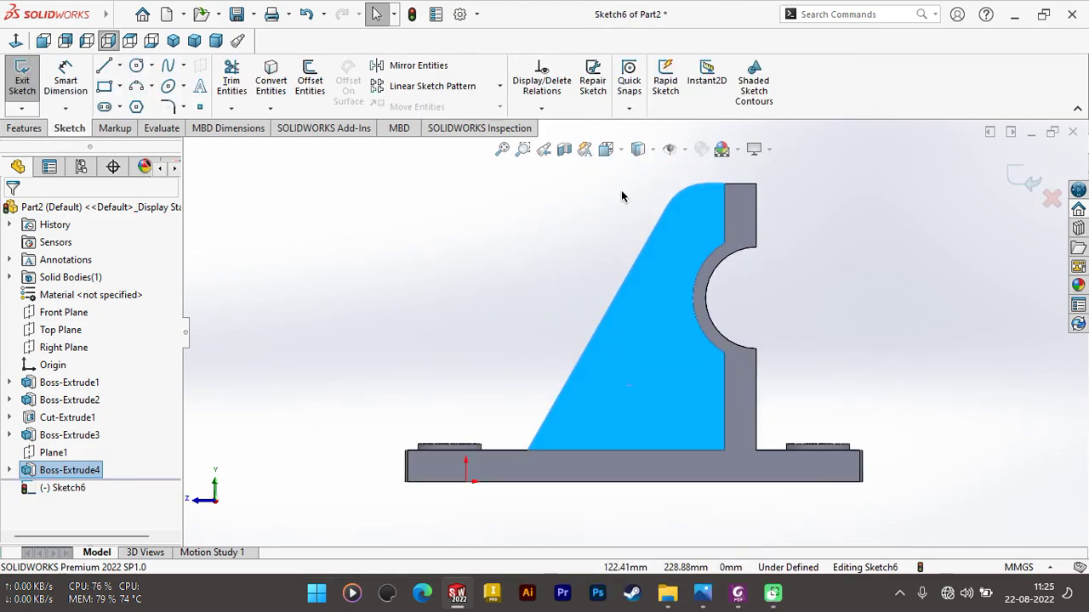
left_click(271, 81)
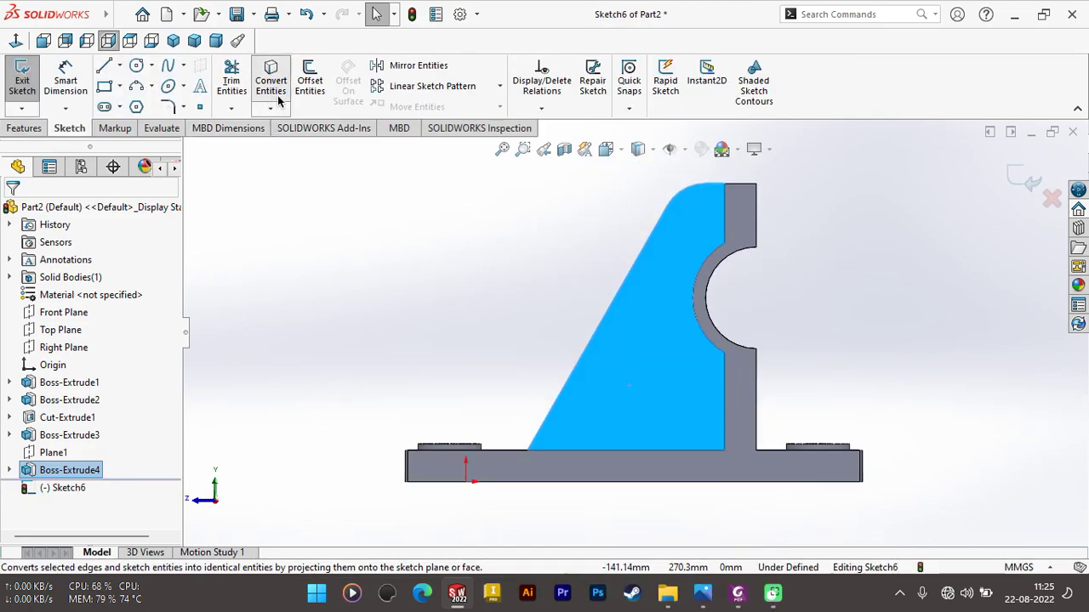
left_click(691, 229)
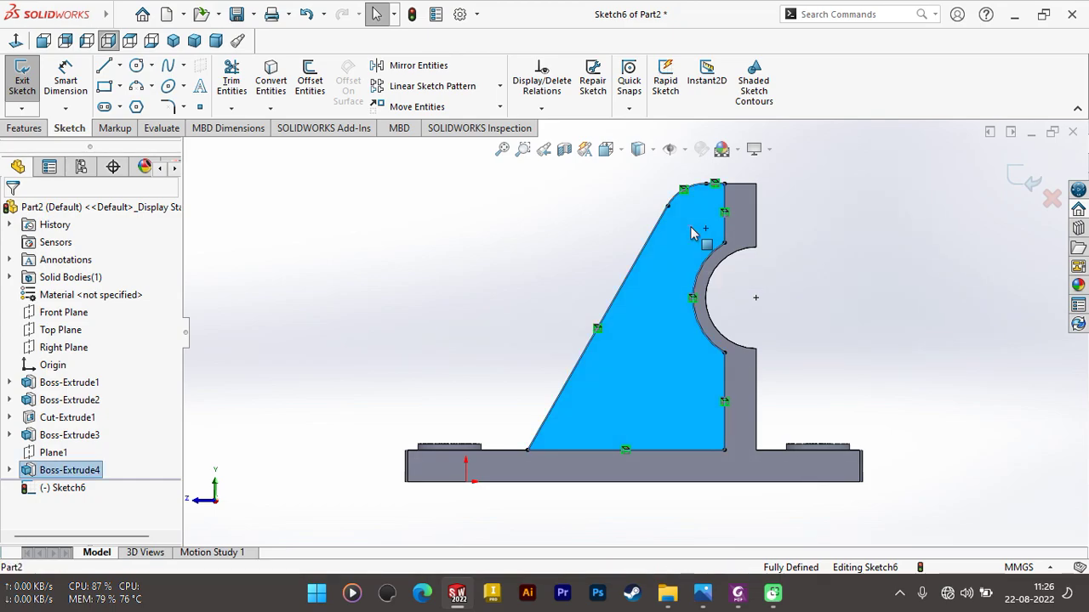
key("Escape")
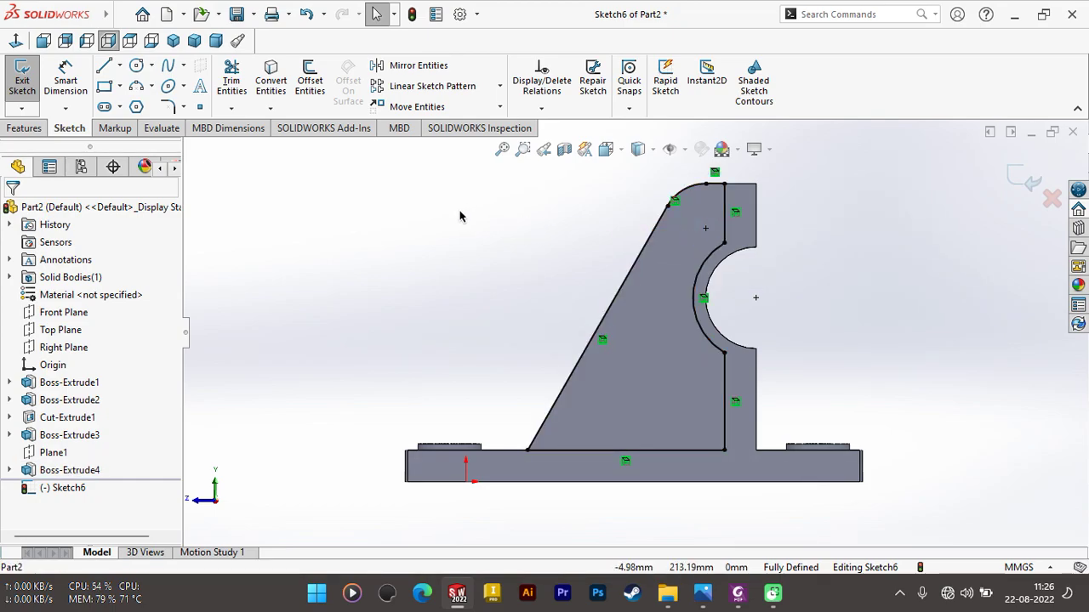
Step: Offset the rib outline 15 mm inward, with Reverse checked
left_click(302, 85)
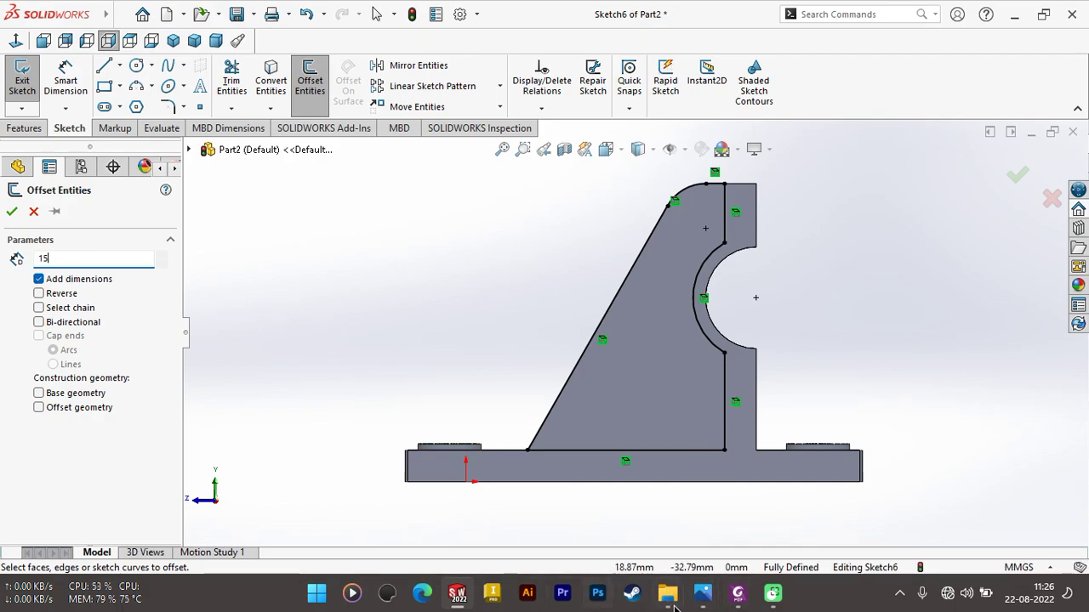
left_click(738, 602)
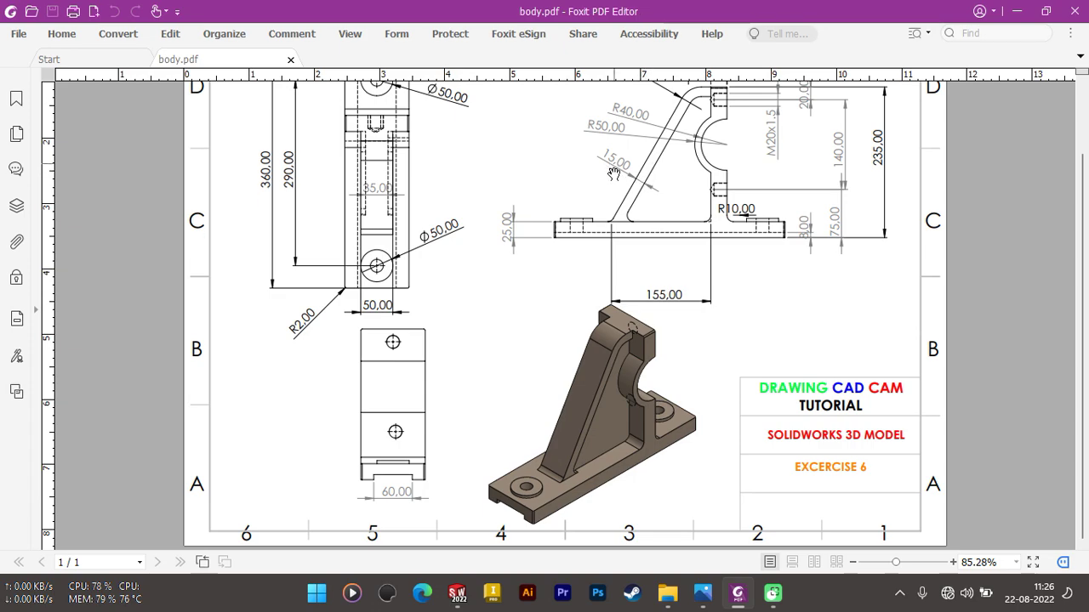
left_click(460, 593)
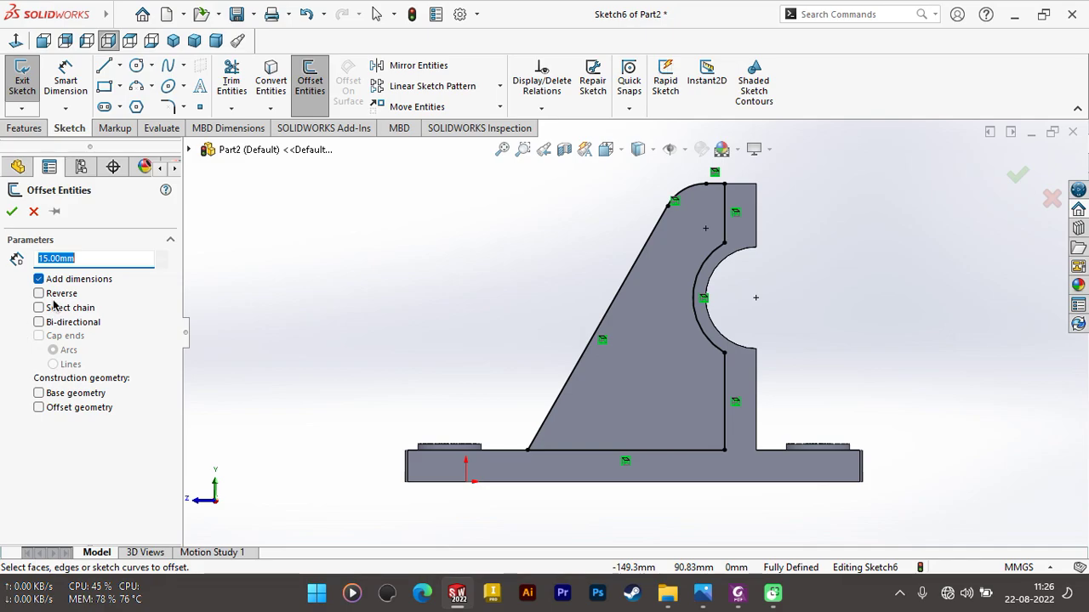
left_click(646, 351)
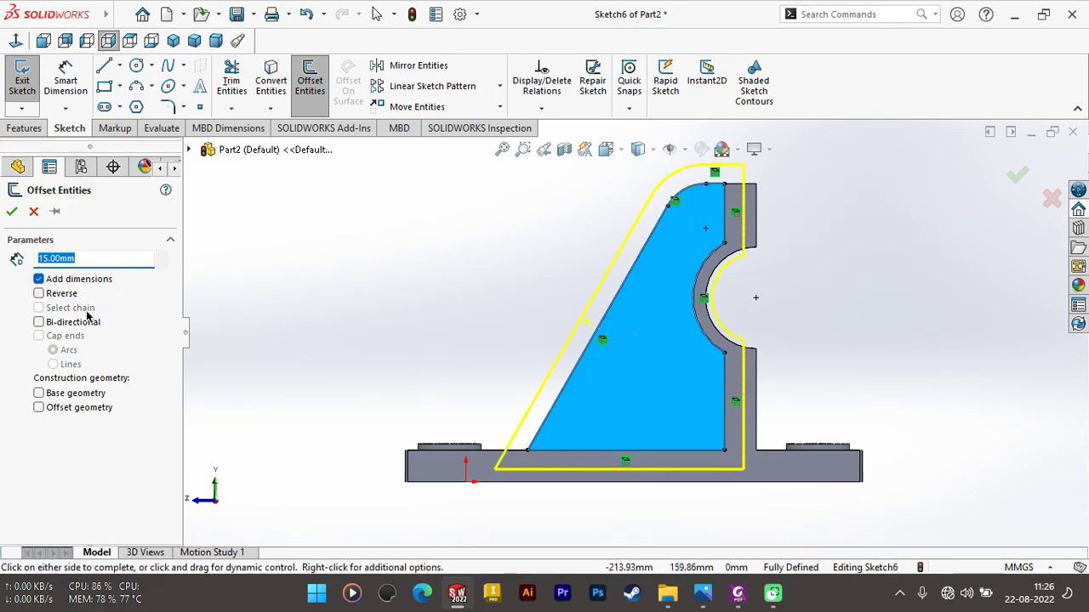
left_click(56, 294)
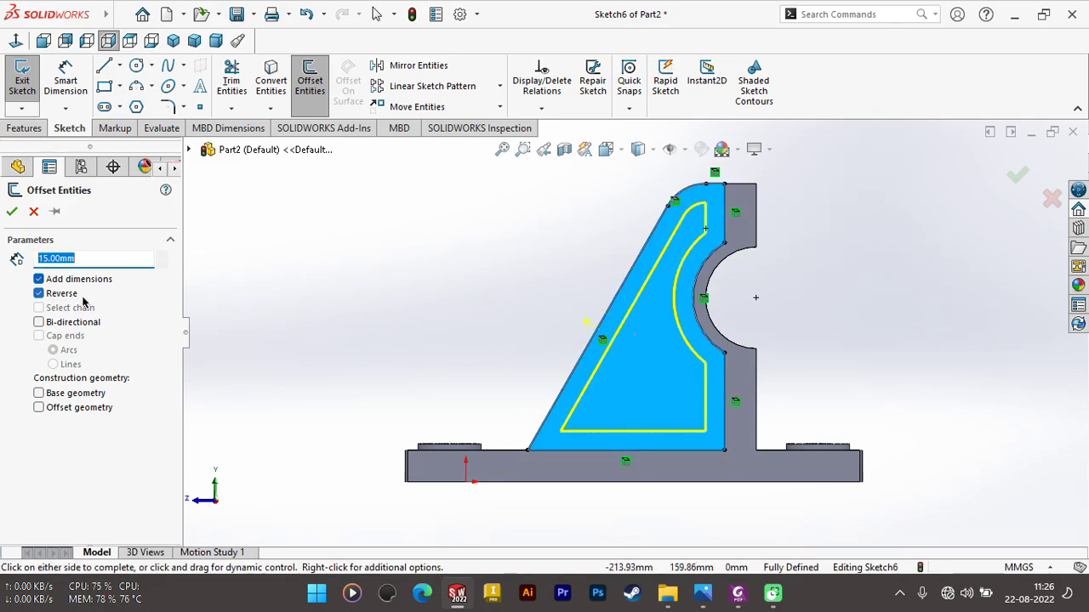
left_click(11, 213)
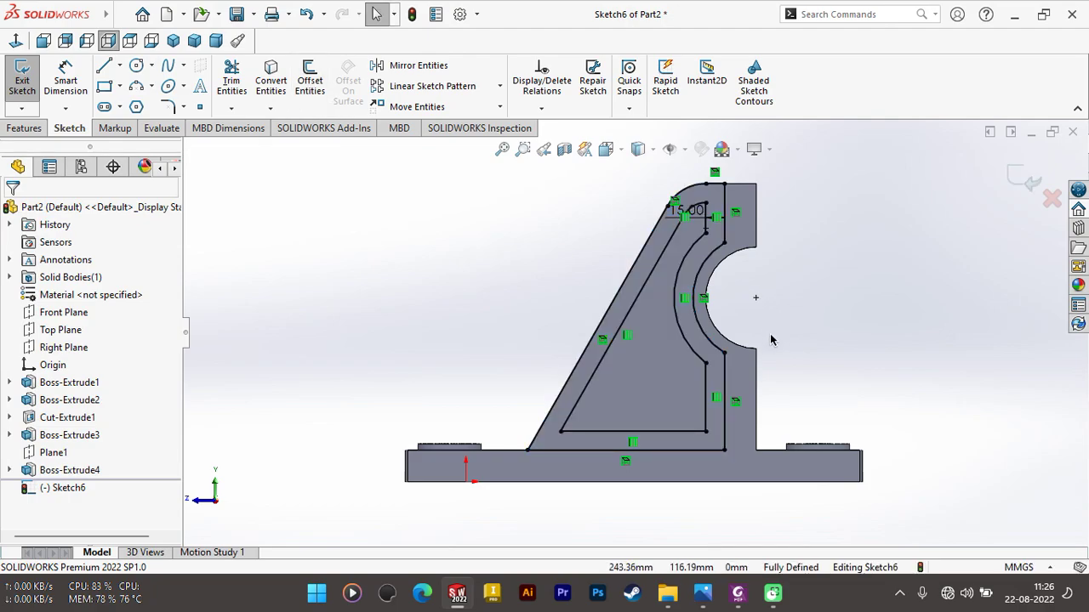
Step: Power-trim away the inner vertical, arc and bottom offset lines
scroll(616, 328, "down", 3)
scroll(616, 327, "up", 3)
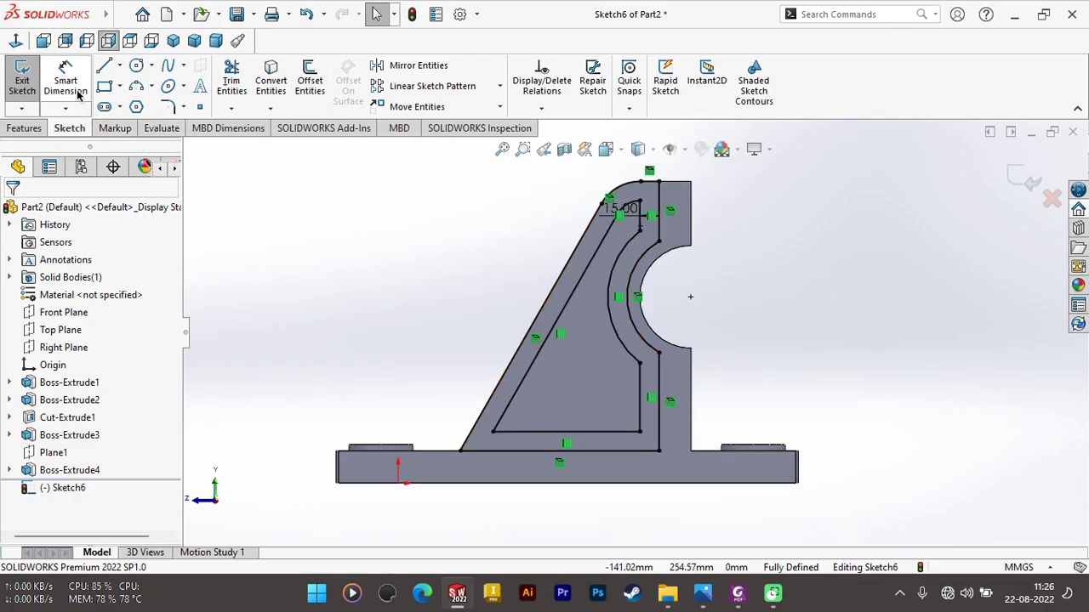
left_click(231, 81)
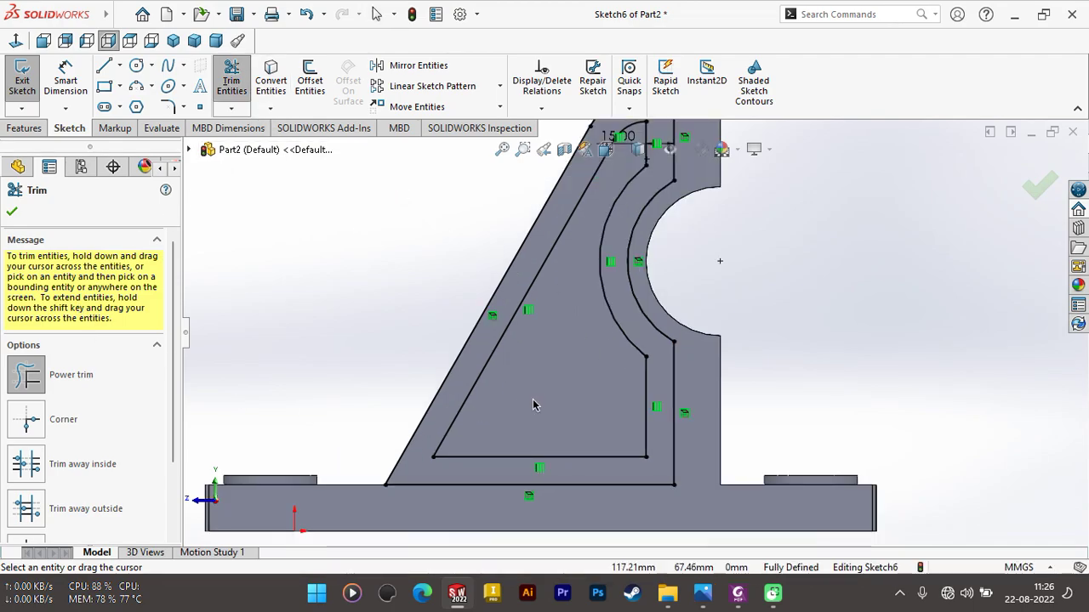
left_click_drag(614, 393, 651, 393)
mouse_move(632, 344)
left_mouse_down()
mouse_move(629, 175)
mouse_move(647, 166)
left_mouse_up()
left_click_drag(512, 435, 513, 461)
scroll(563, 372, "up", 2)
scroll(579, 264, "down", 1)
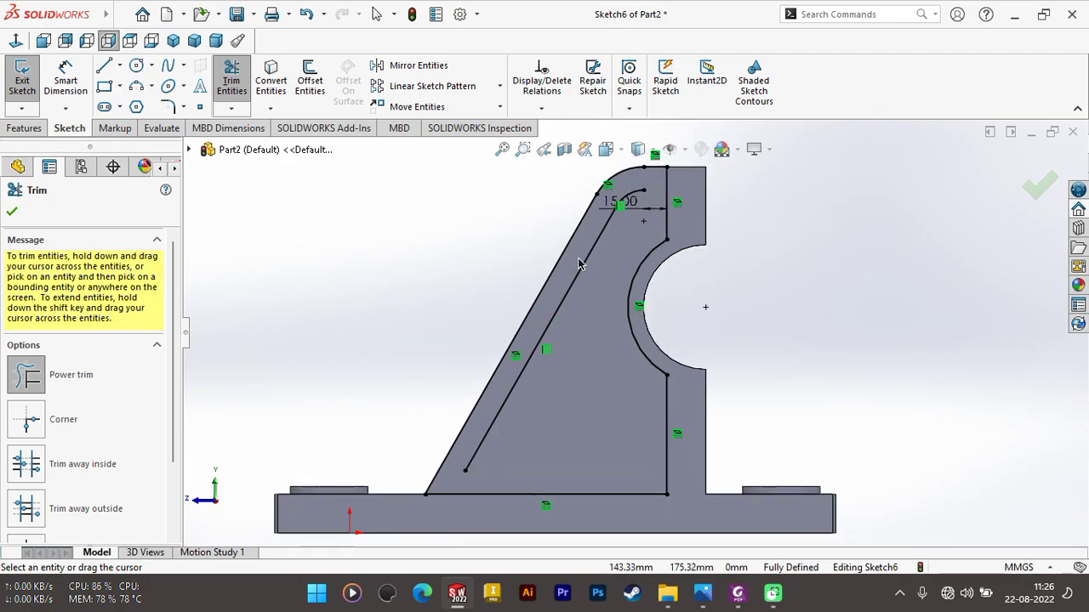
left_click(12, 211)
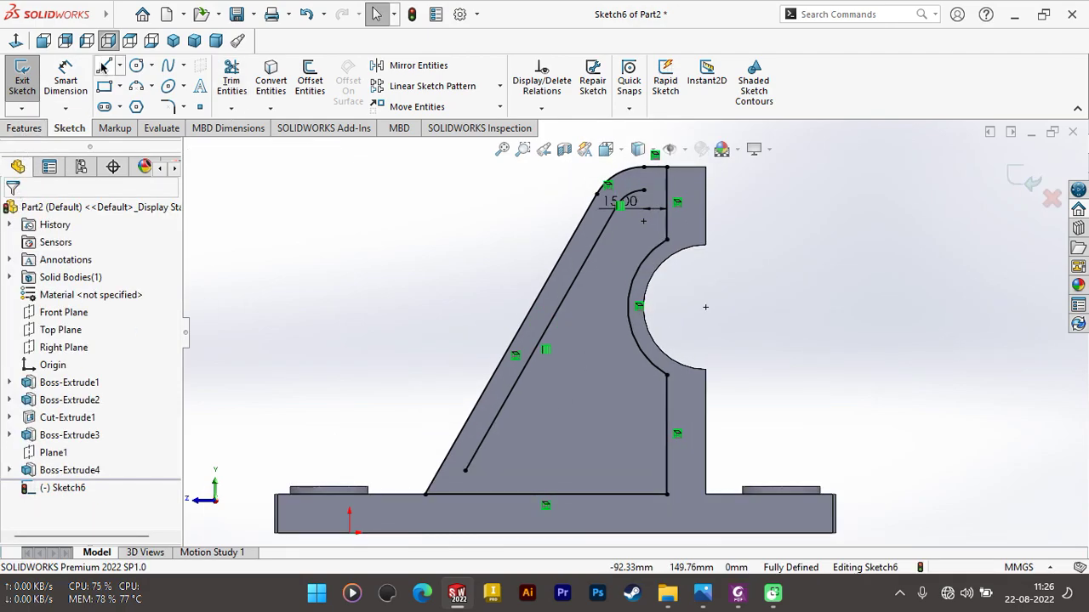
Step: Draw a top line to the rib's vertical edge and a line parallel to the sloped edge
scroll(644, 245, "down", 3)
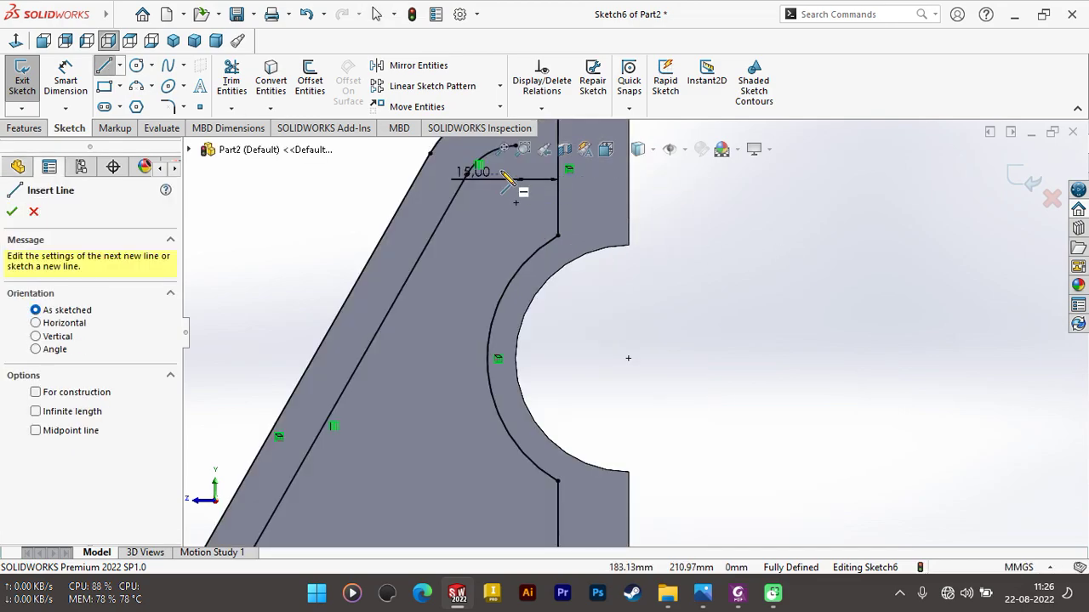
scroll(486, 170, "up", 1)
scroll(553, 246, "up", 2)
scroll(587, 255, "down", 2)
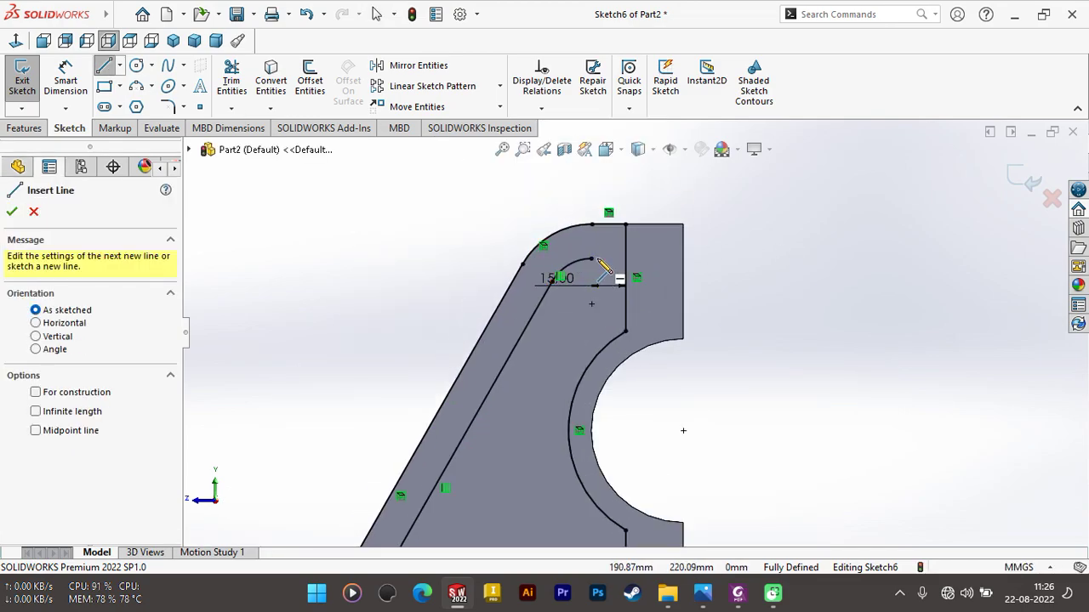
left_click(592, 259)
left_click(629, 266)
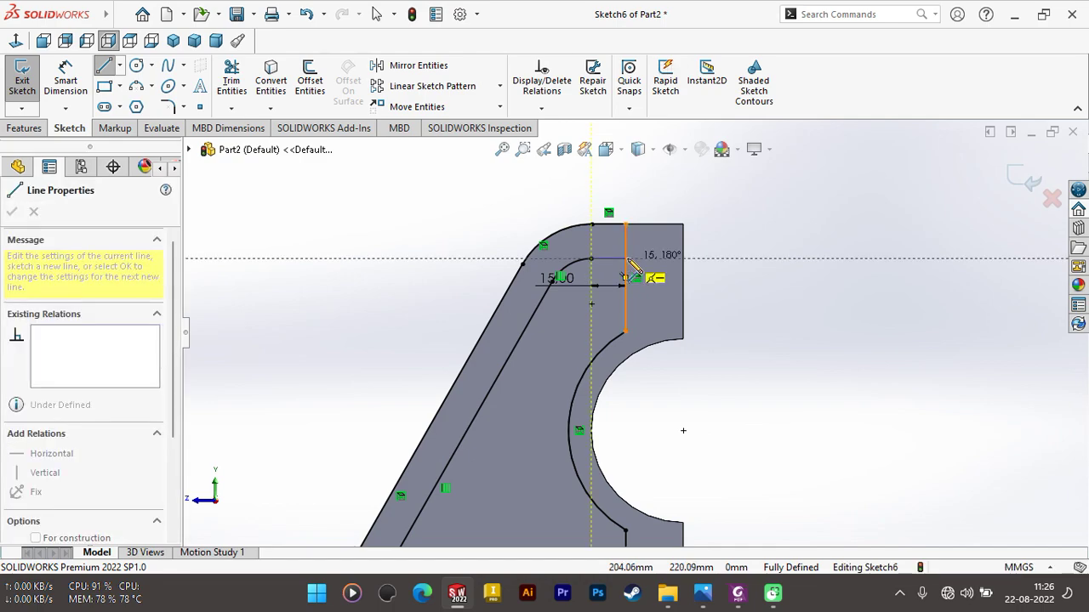
scroll(628, 286, "up", 1)
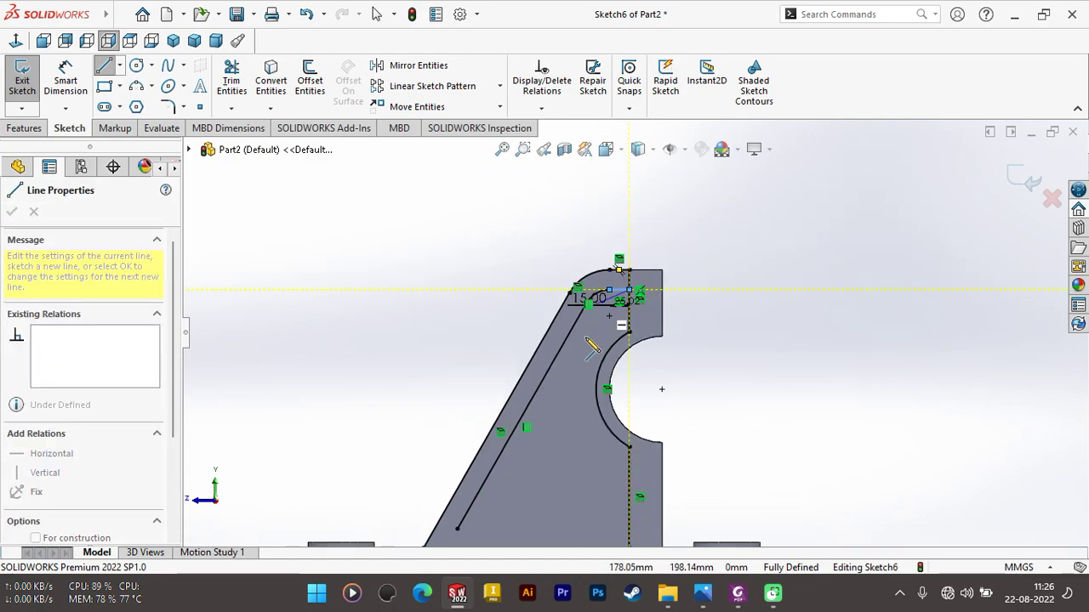
scroll(596, 357, "up", 2)
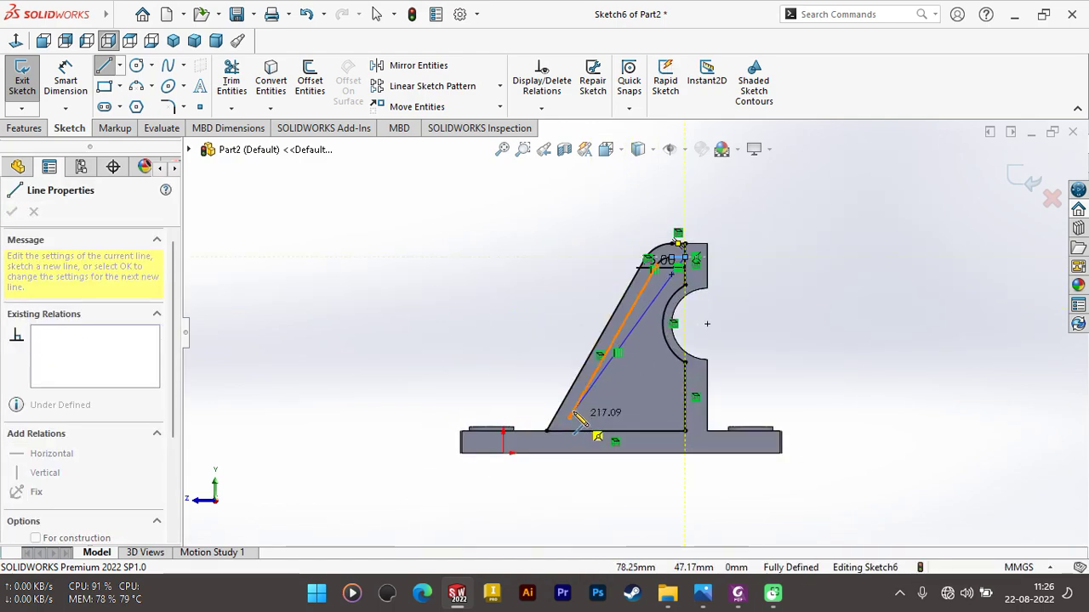
left_click(570, 417)
key("Escape")
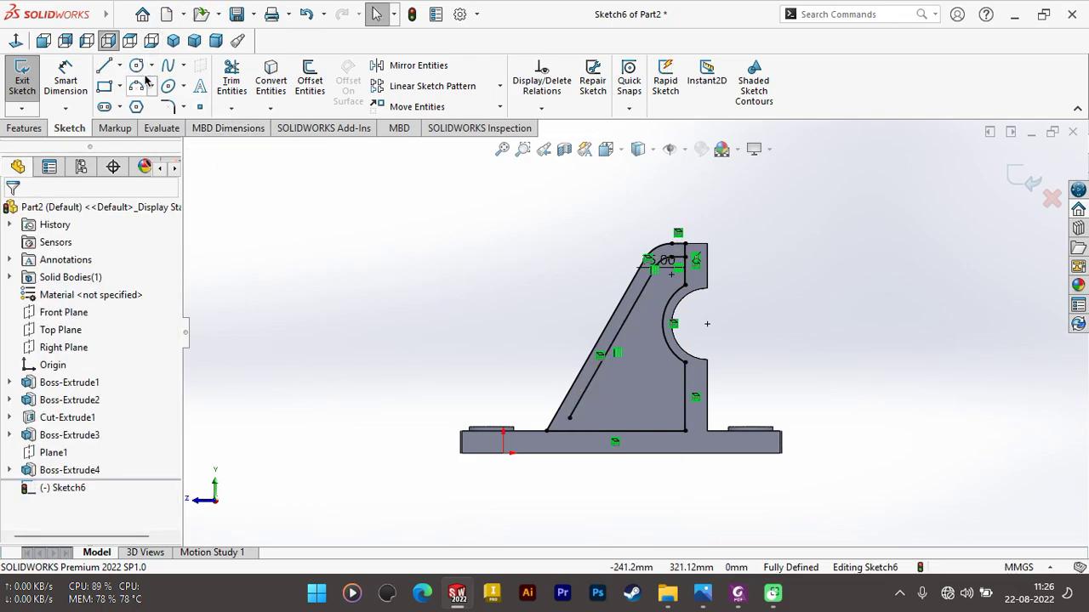
Step: Draw a short line closing the inner diagonal down to the base edge
key("l")
scroll(510, 389, "down", 1)
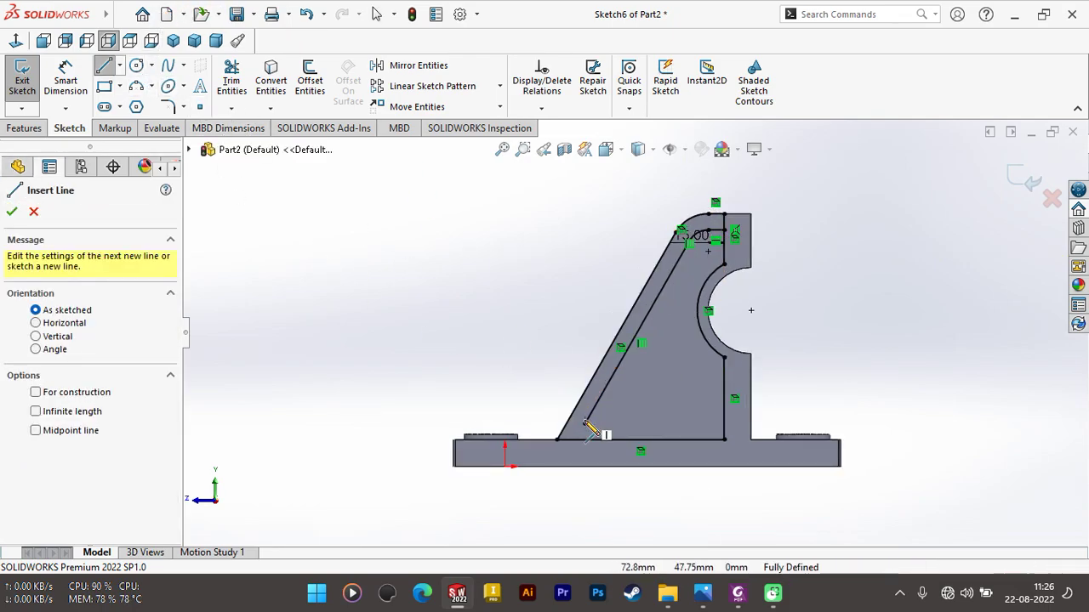
left_click(575, 444)
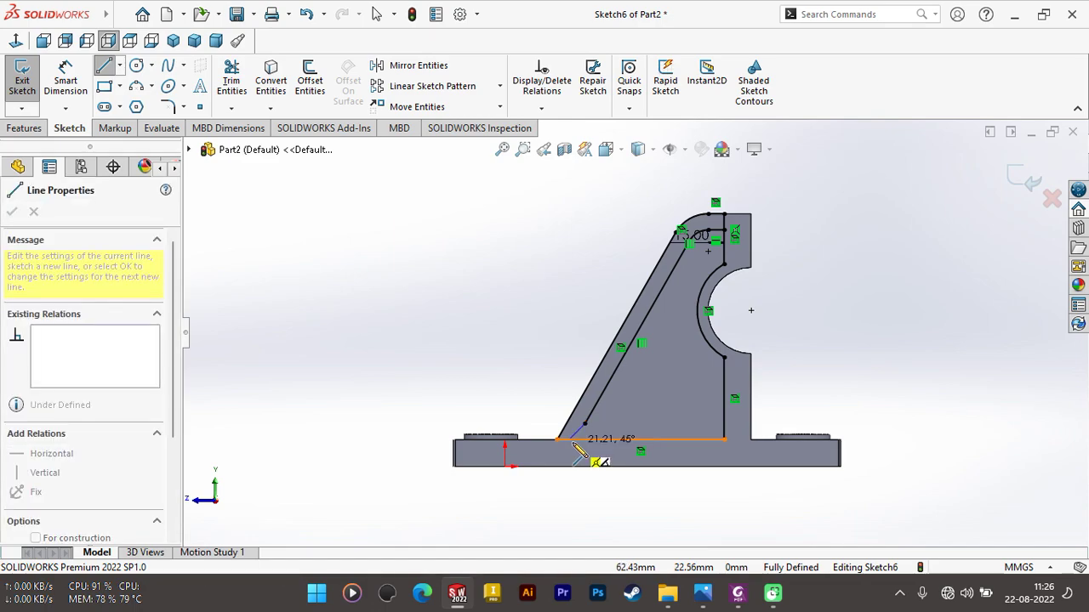
left_click(583, 442)
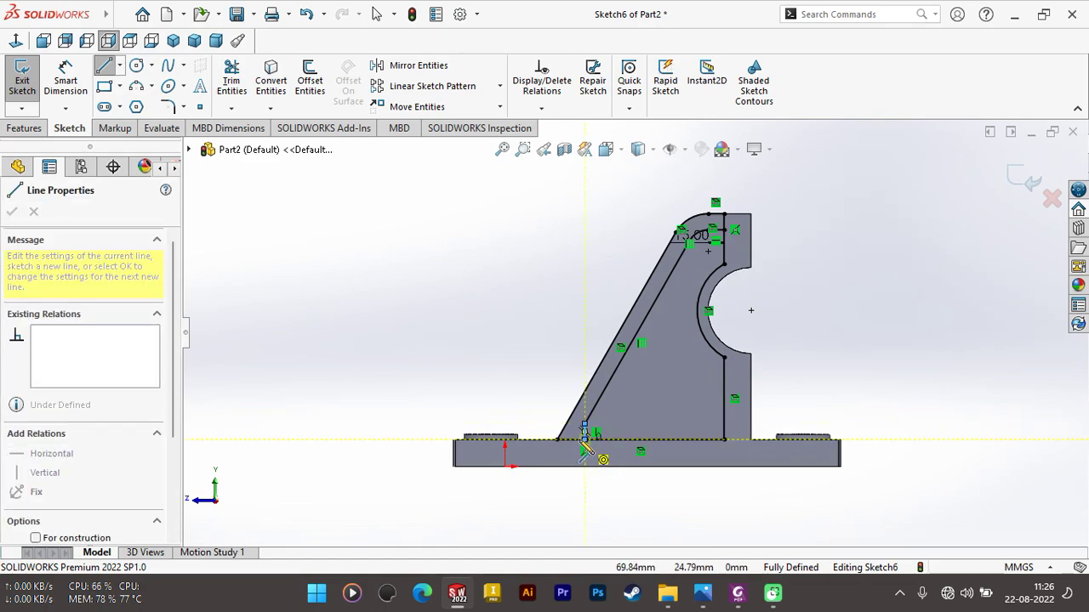
key("Escape")
key("Escape")
scroll(573, 431, "down", 2)
scroll(574, 431, "down", 1)
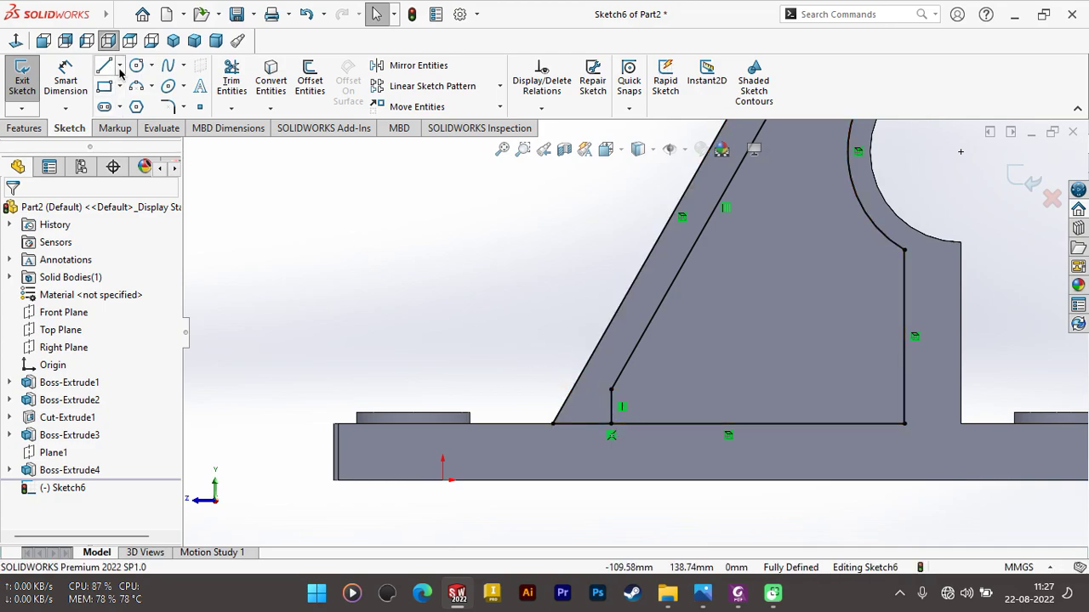
Step: Draw a line from the inner slanted line's end down to the base edge
left_click(68, 81)
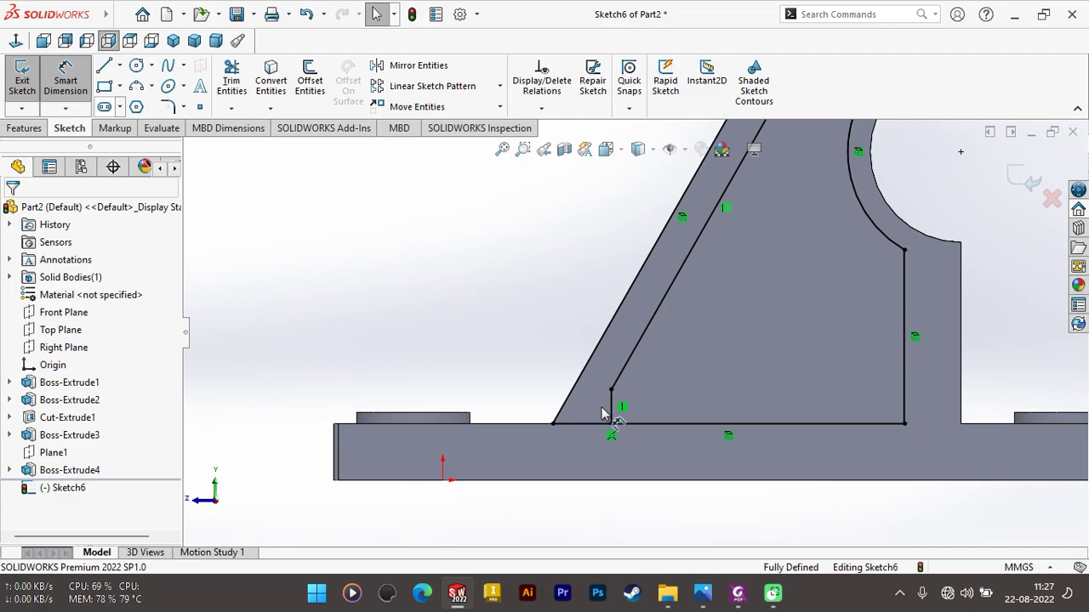
left_click(575, 401)
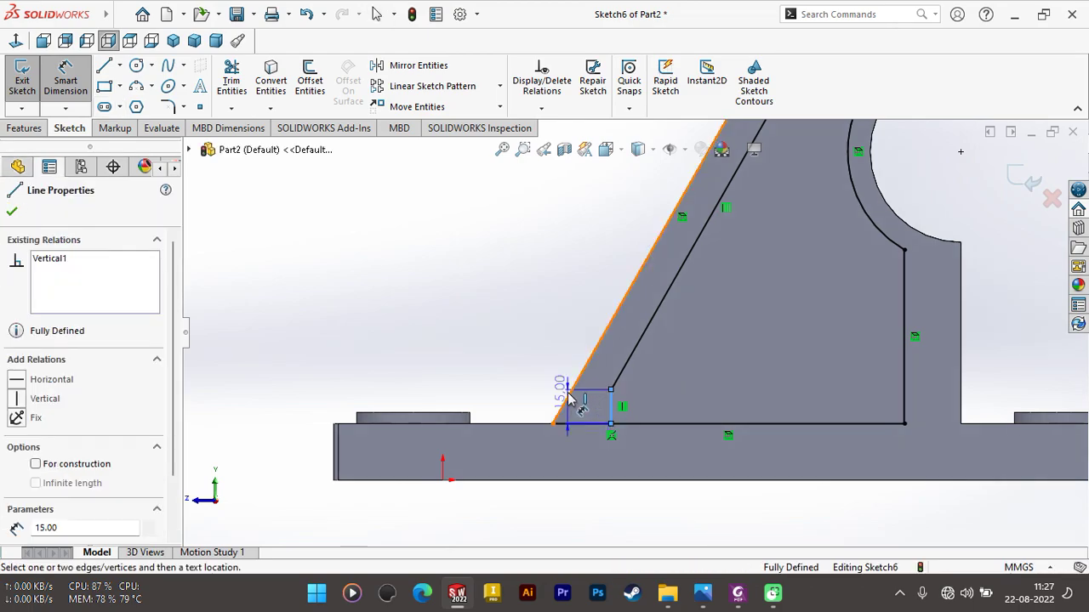
left_click(568, 394)
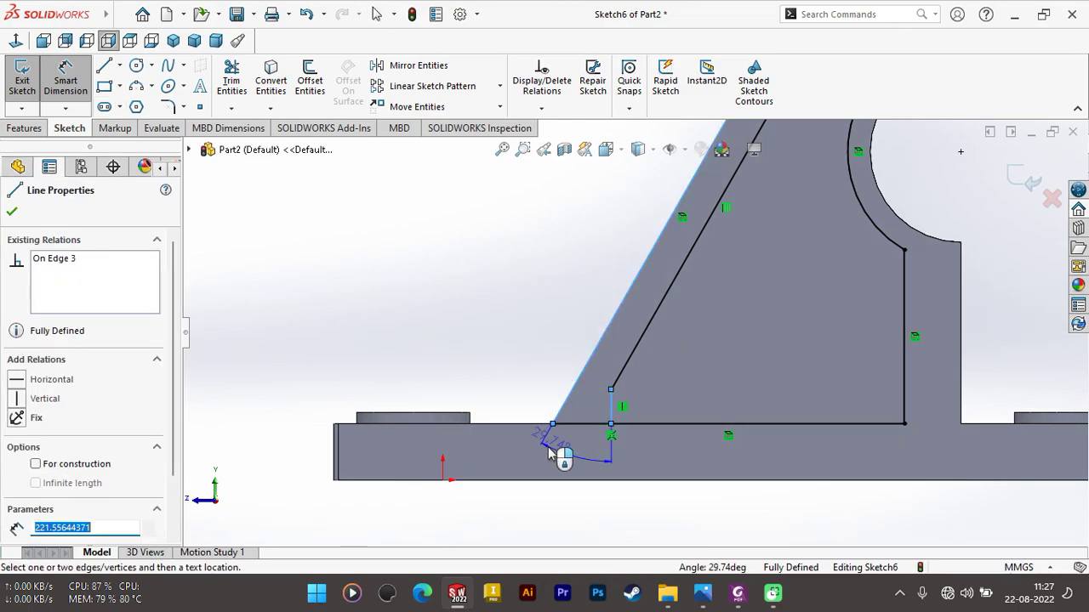
key("Escape")
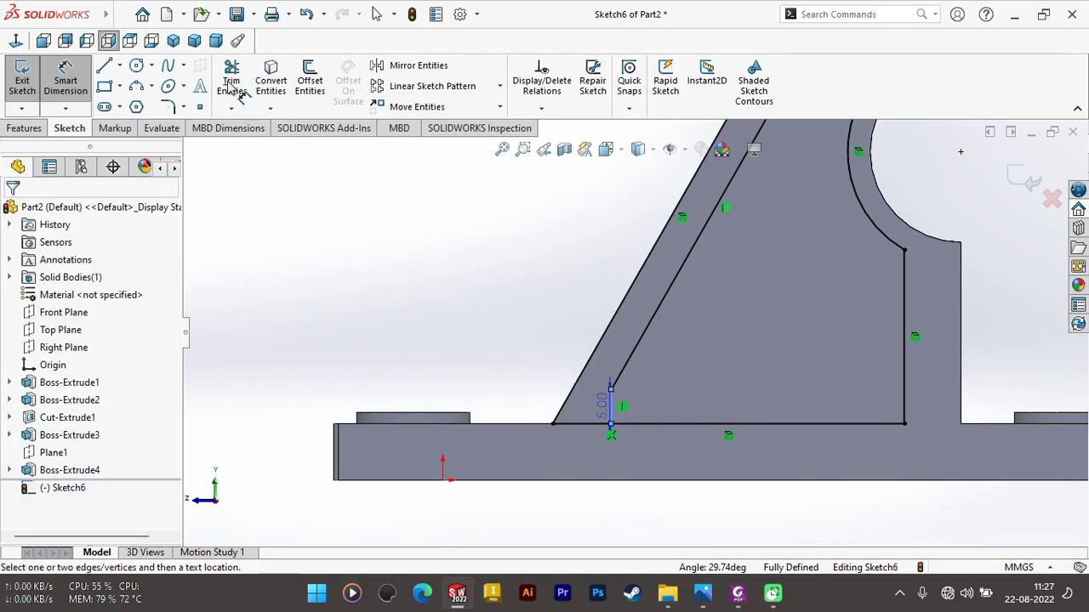
left_click(232, 77)
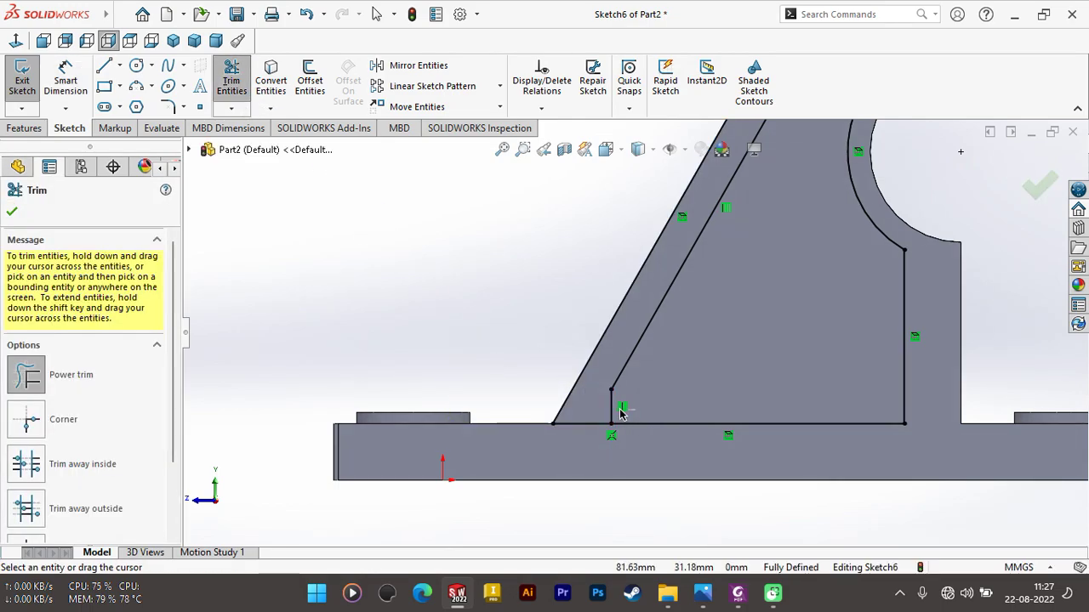
left_click(106, 66)
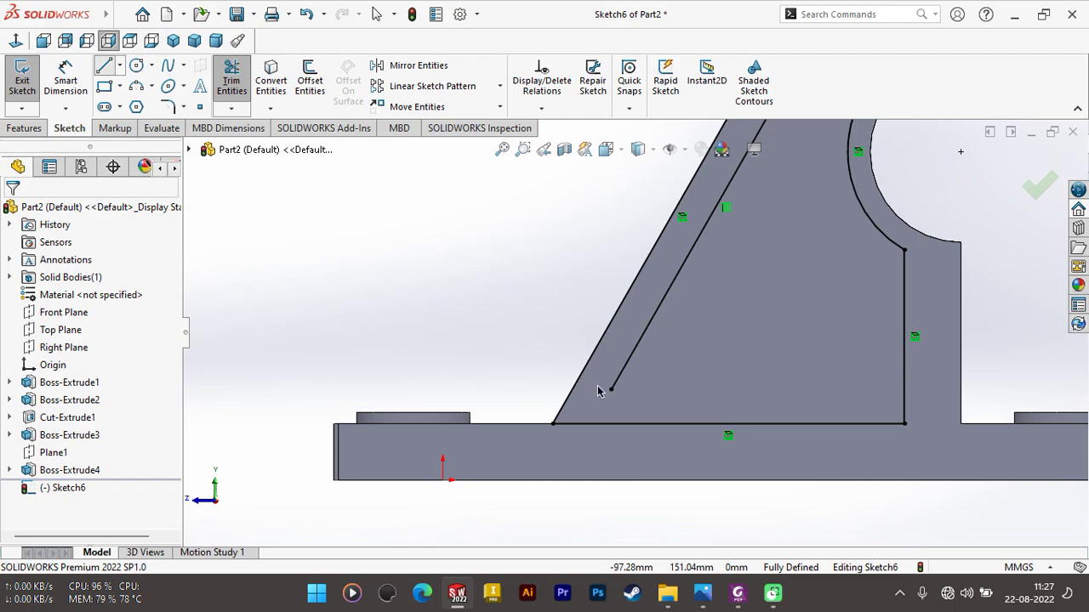
left_click(610, 389)
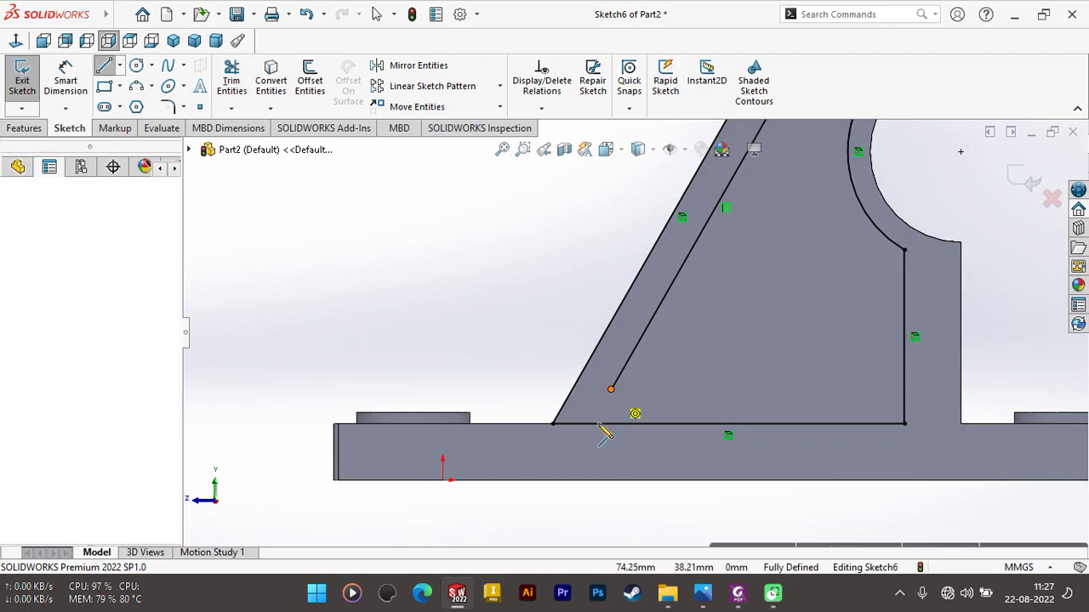
left_click(595, 425)
left_click(593, 424)
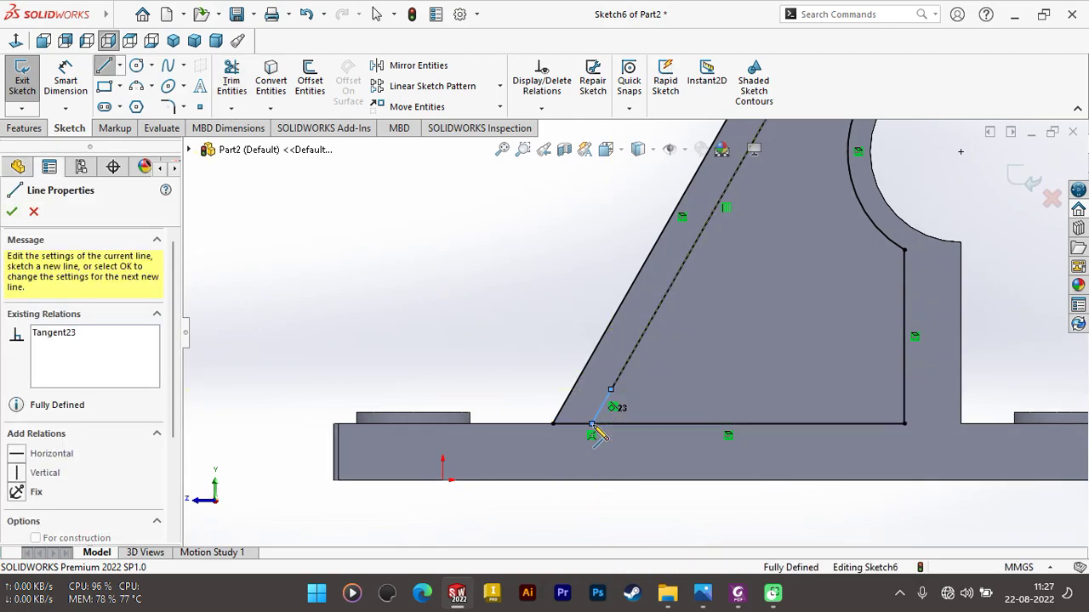
key("Escape")
key("Escape")
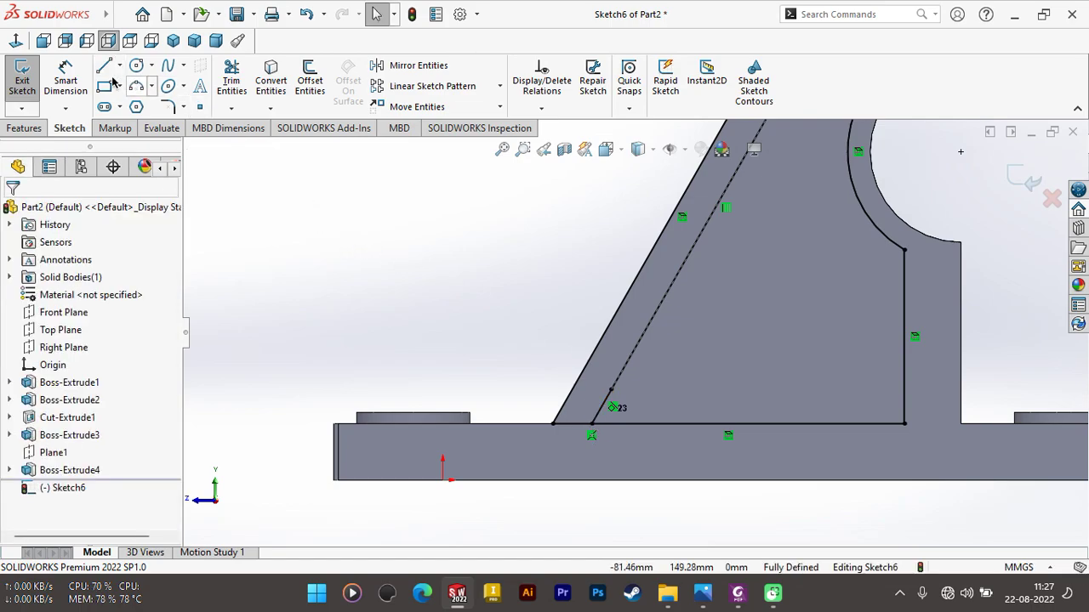
Step: Dimension the inner line 15 mm from the outer slanted edge
left_click(84, 81)
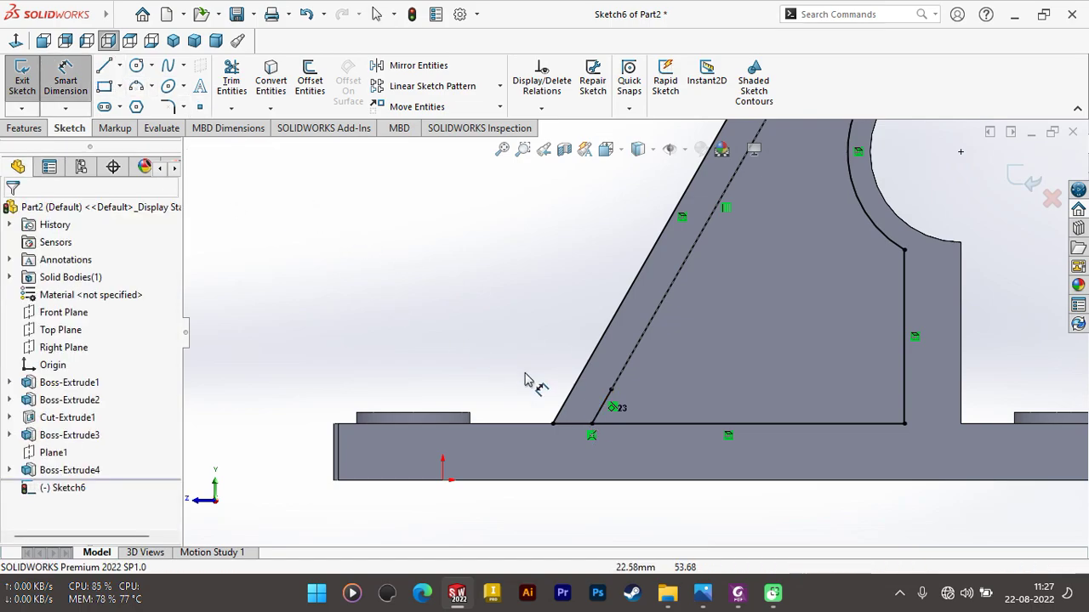
left_click(561, 418)
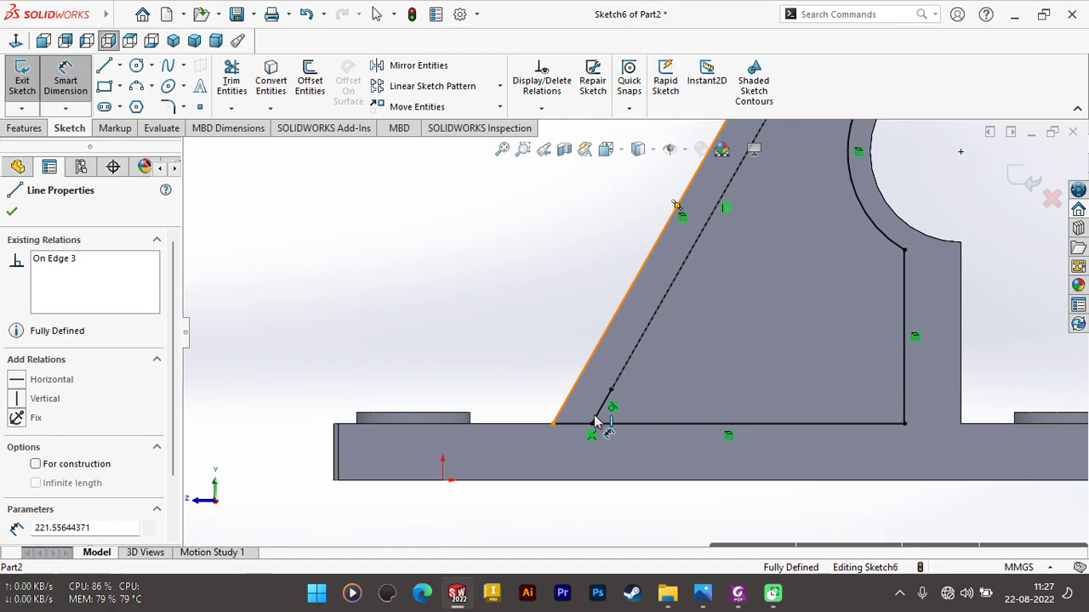
left_click(598, 423)
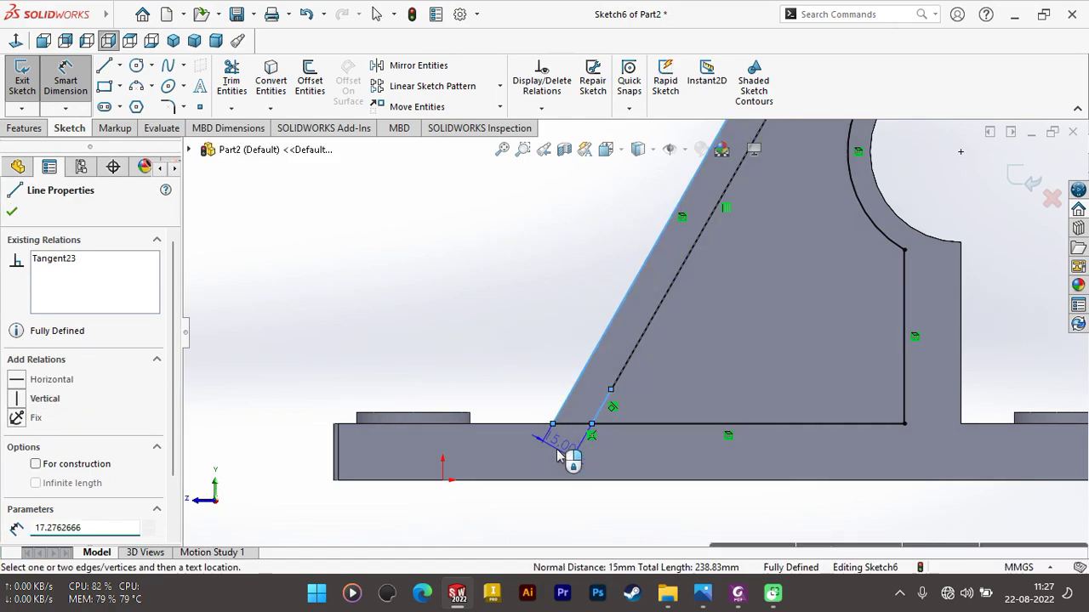
left_click(564, 455)
left_click(586, 189)
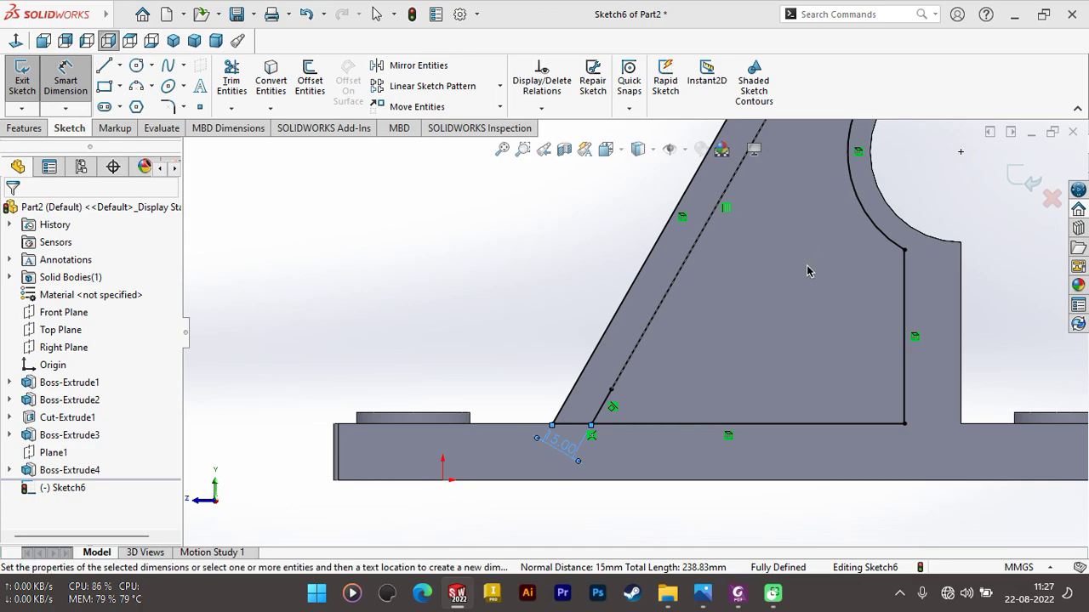
Step: Add a driven 15.00 dimension from the top edge to the short top horizontal line
mouse_move(843, 174)
middle_mouse_down()
mouse_move(781, 206)
mouse_move(715, 212)
middle_mouse_up()
scroll(781, 207, "down", 3)
scroll(706, 212, "up", 4)
scroll(697, 242, "down", 2)
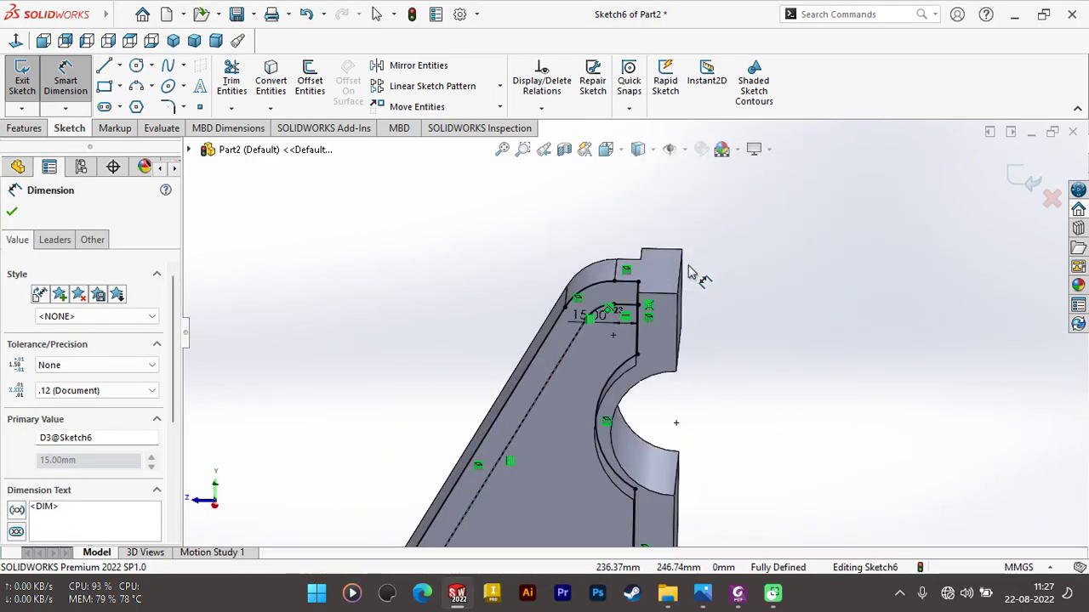
scroll(594, 339, "down", 2)
scroll(624, 307, "down", 2)
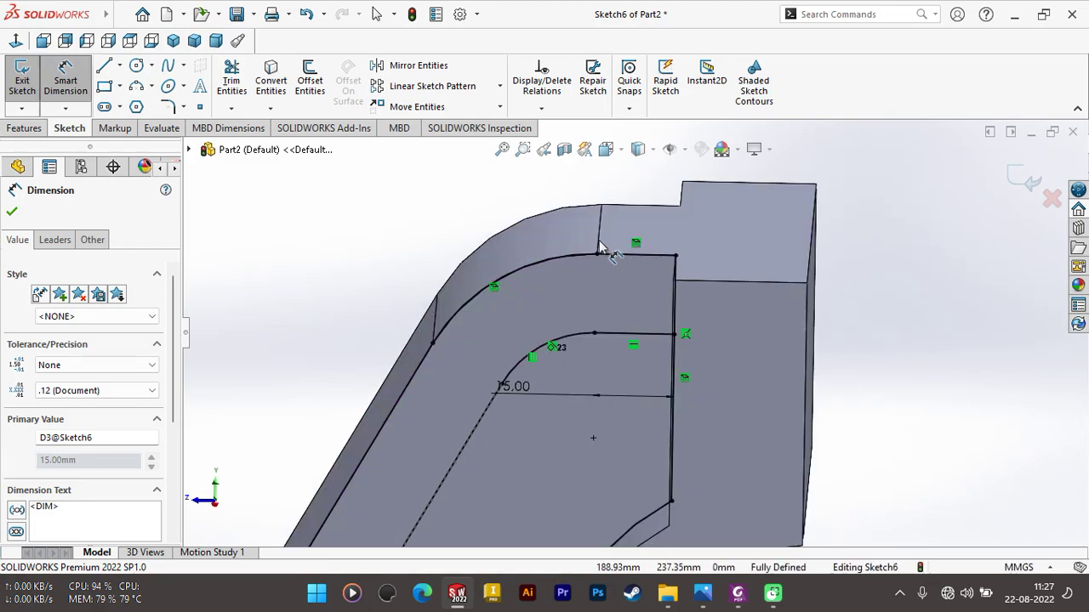
left_click(660, 334)
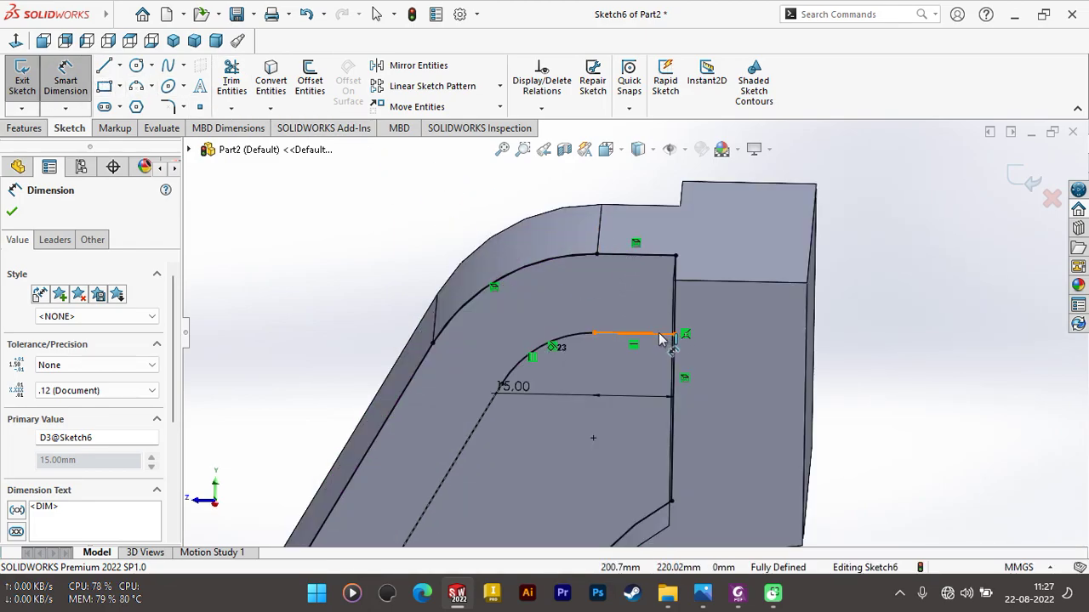
left_click(647, 256)
left_click(793, 310)
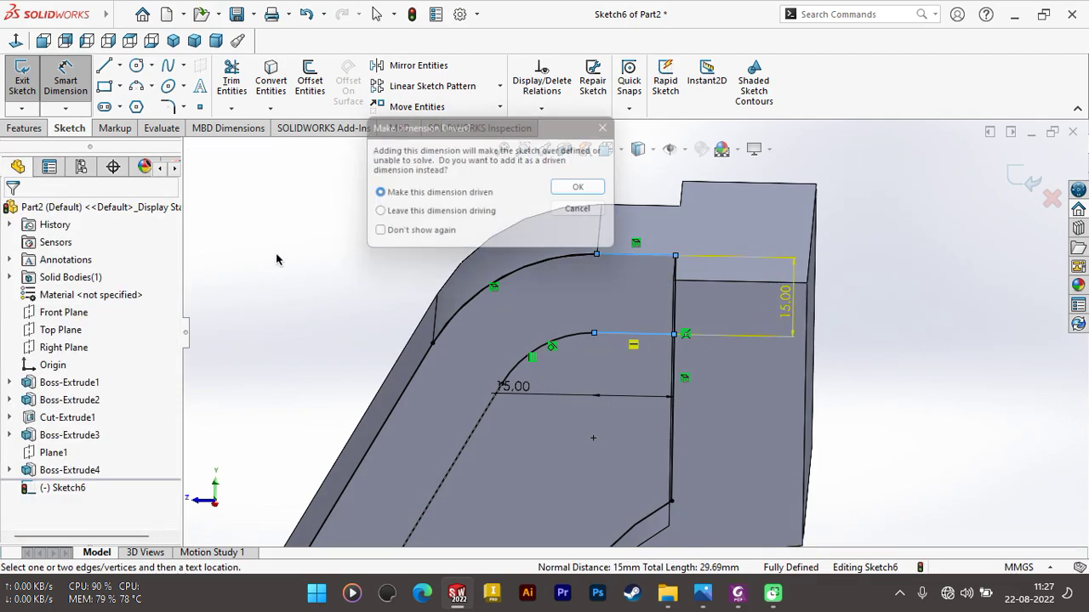
left_click(587, 188)
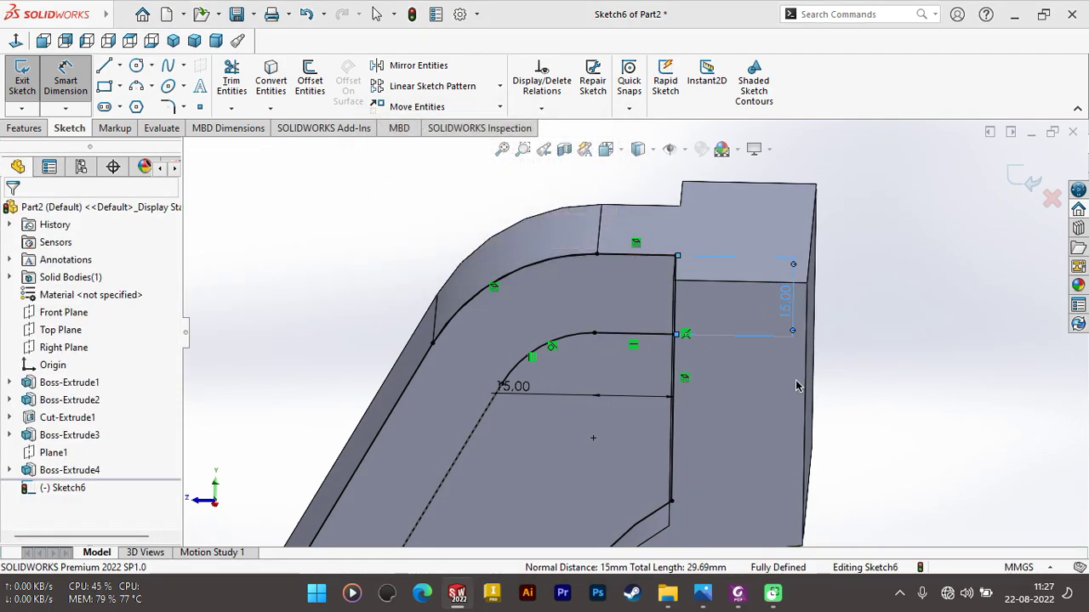
left_click(513, 386)
key("ctrl+8")
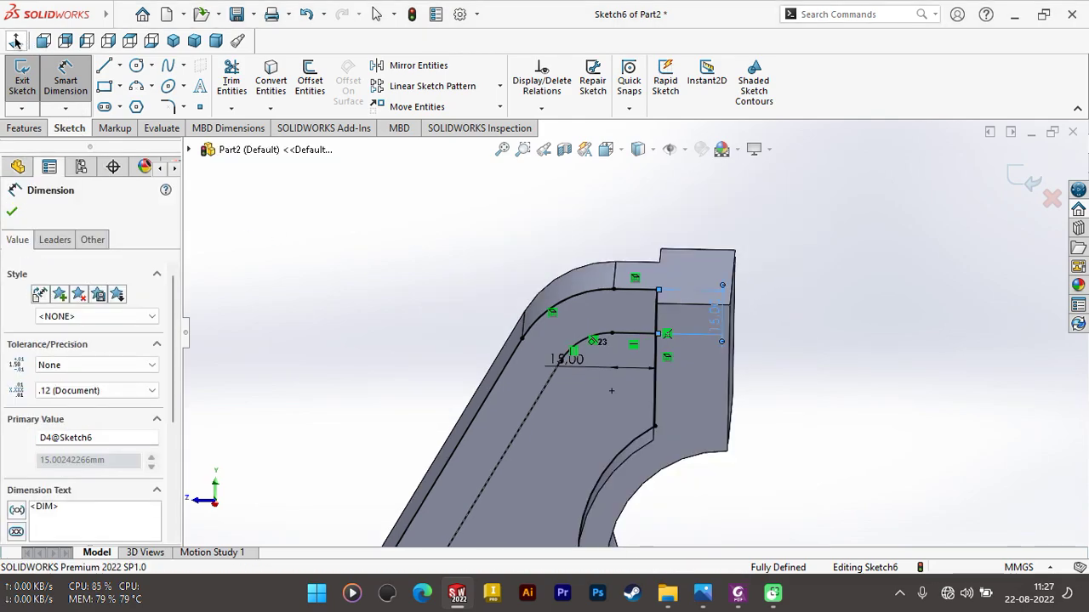
scroll(681, 259, "down", 2)
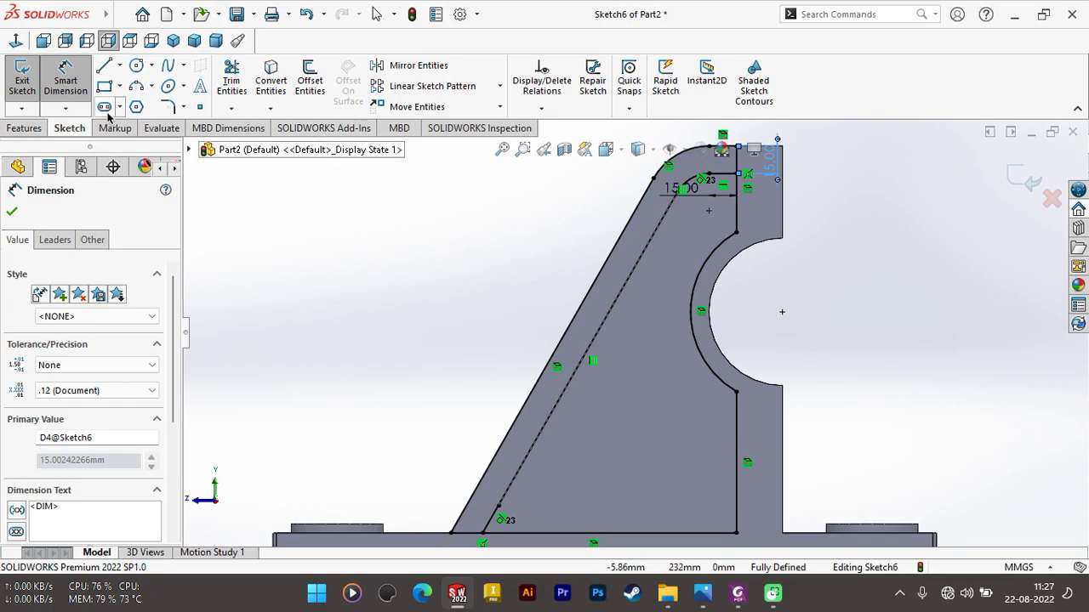
left_click(231, 81)
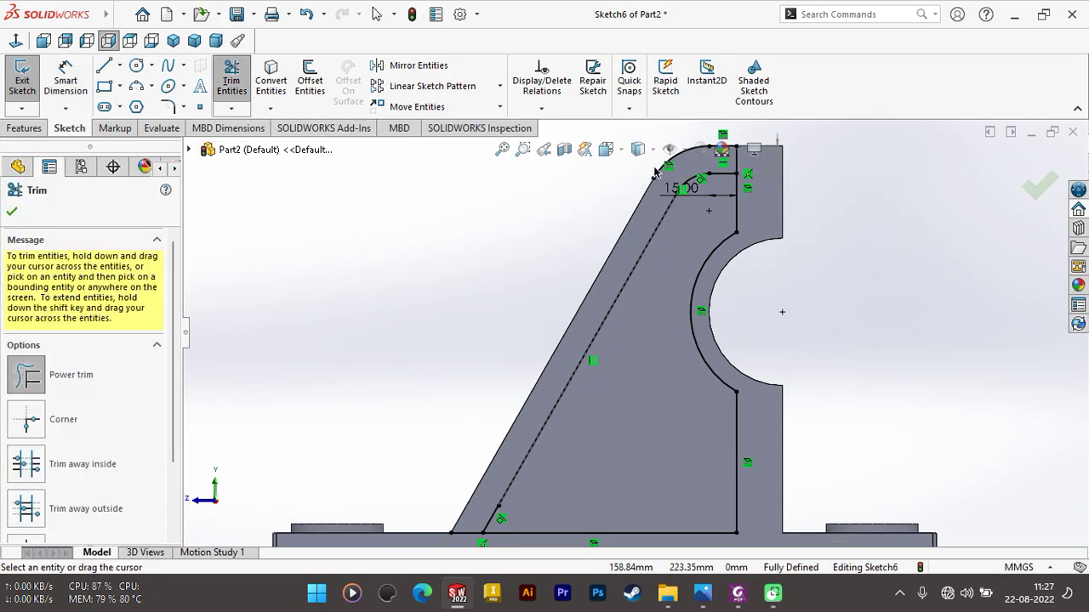
Step: Trim the leftover geometry near the top arc and the short bottom stub beside the rib
scroll(670, 171, "up", 2)
left_click_drag(671, 171, 695, 198)
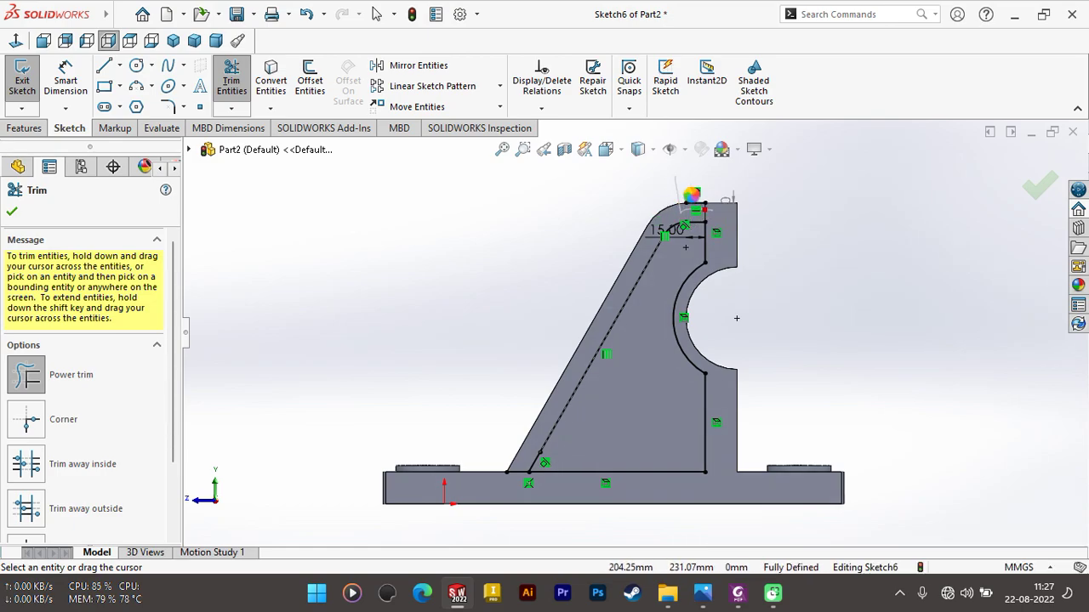
scroll(556, 381, "down", 2)
scroll(510, 400, "up", 3)
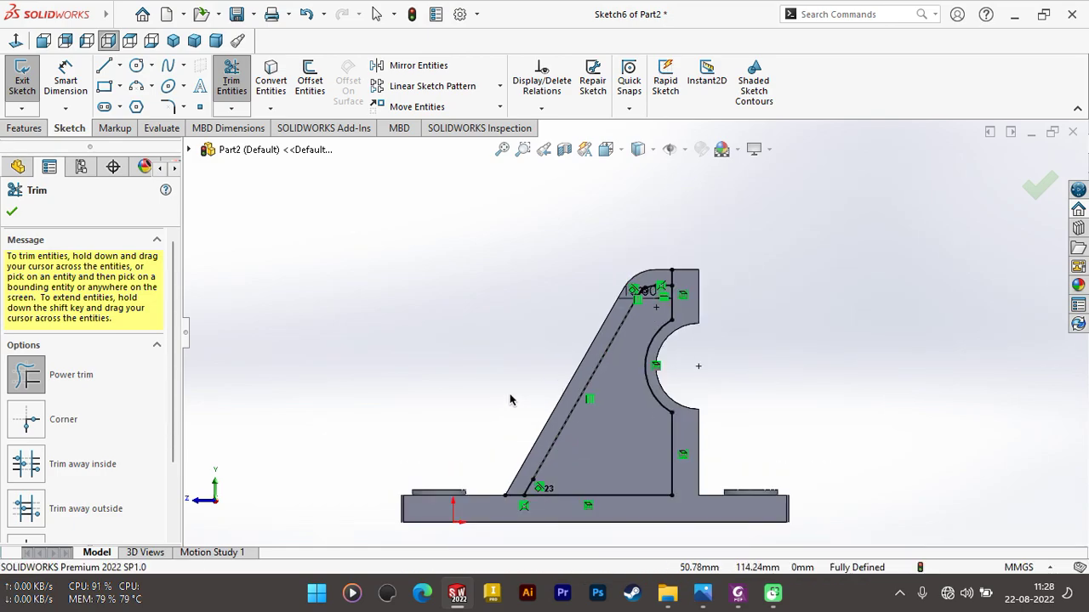
scroll(540, 412, "down", 3)
scroll(546, 421, "up", 3)
scroll(595, 420, "down", 2)
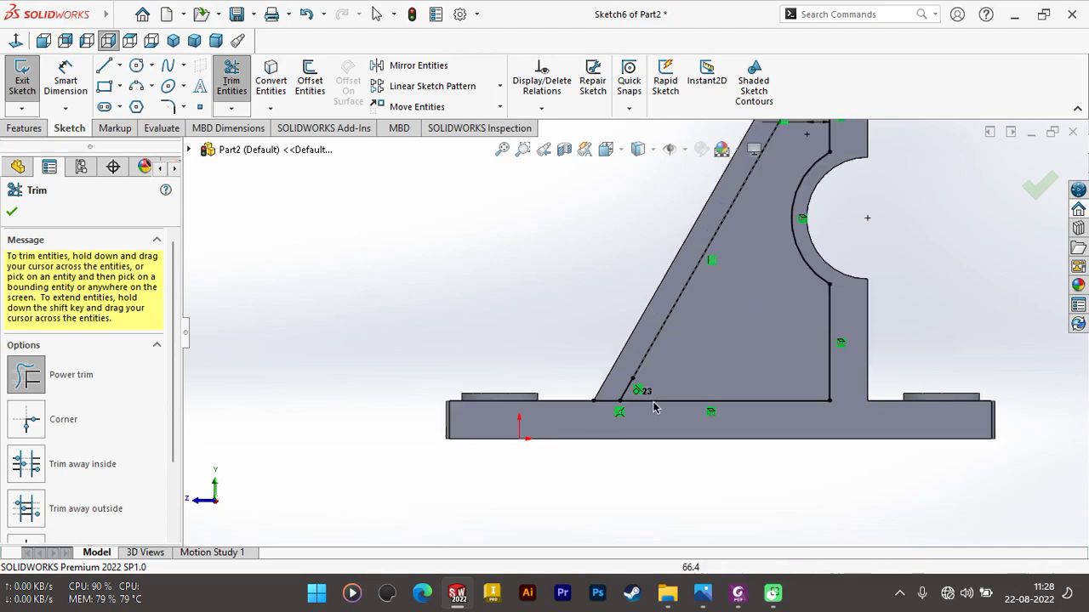
left_click_drag(604, 339, 603, 428)
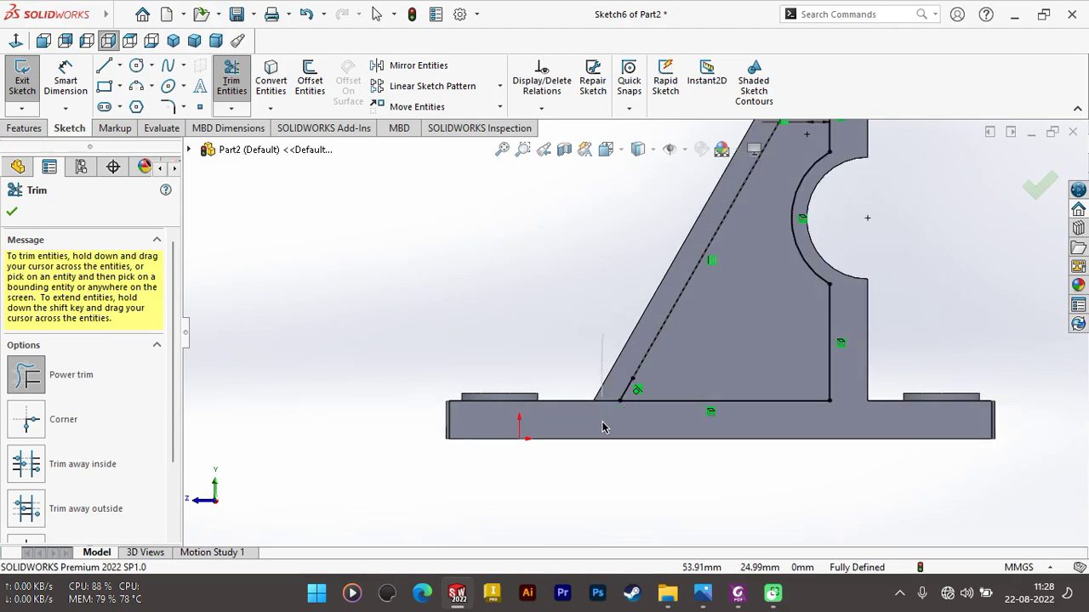
left_click(21, 211)
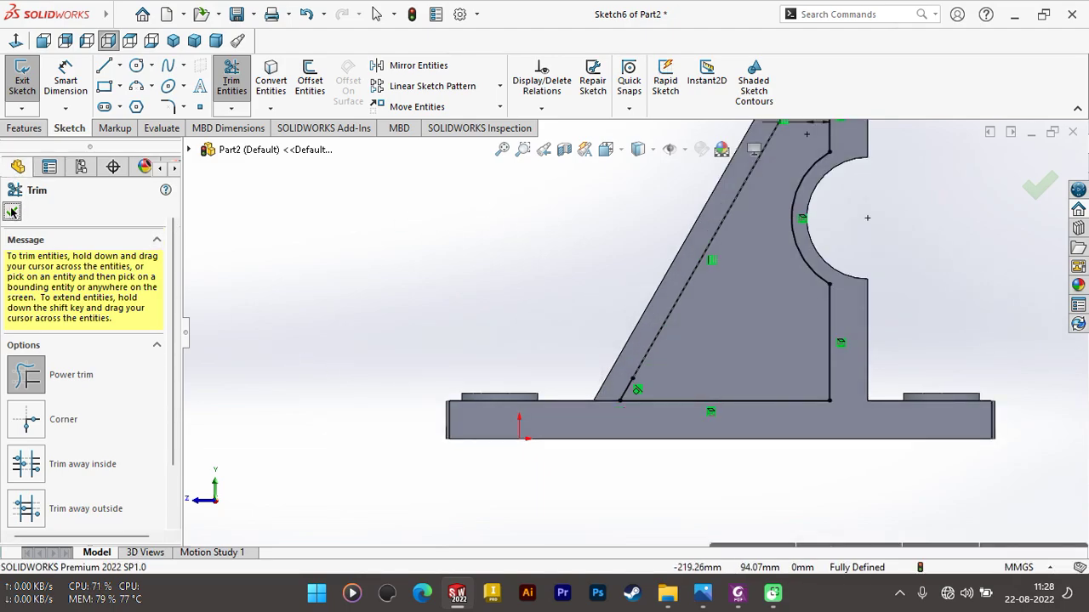
Step: Extruded-cut the region beside the rib Blind to 7.5 mm depth
left_click(24, 127)
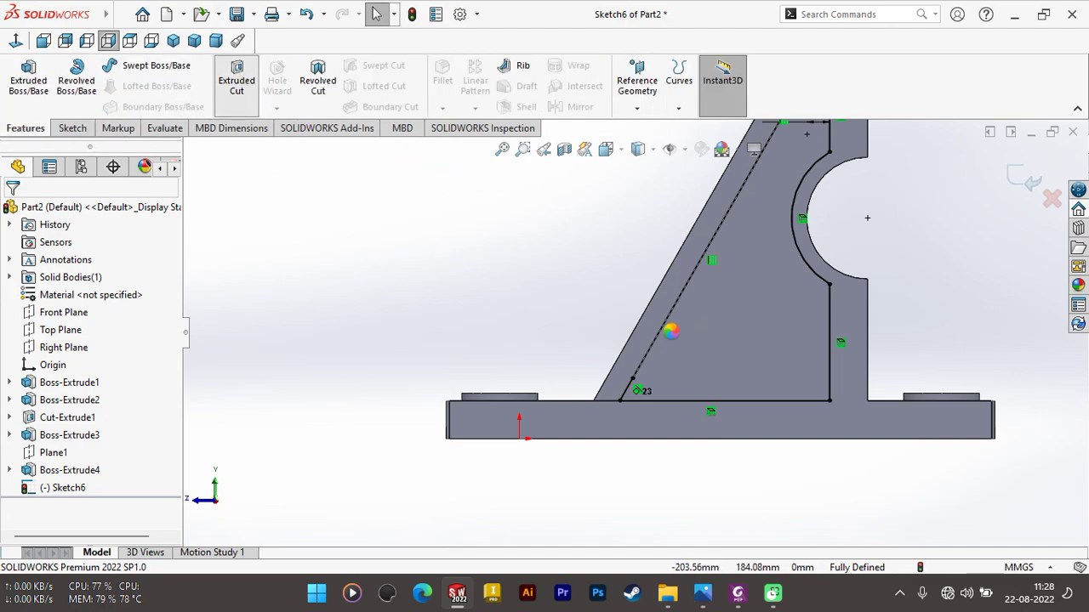
key("ctrl+7")
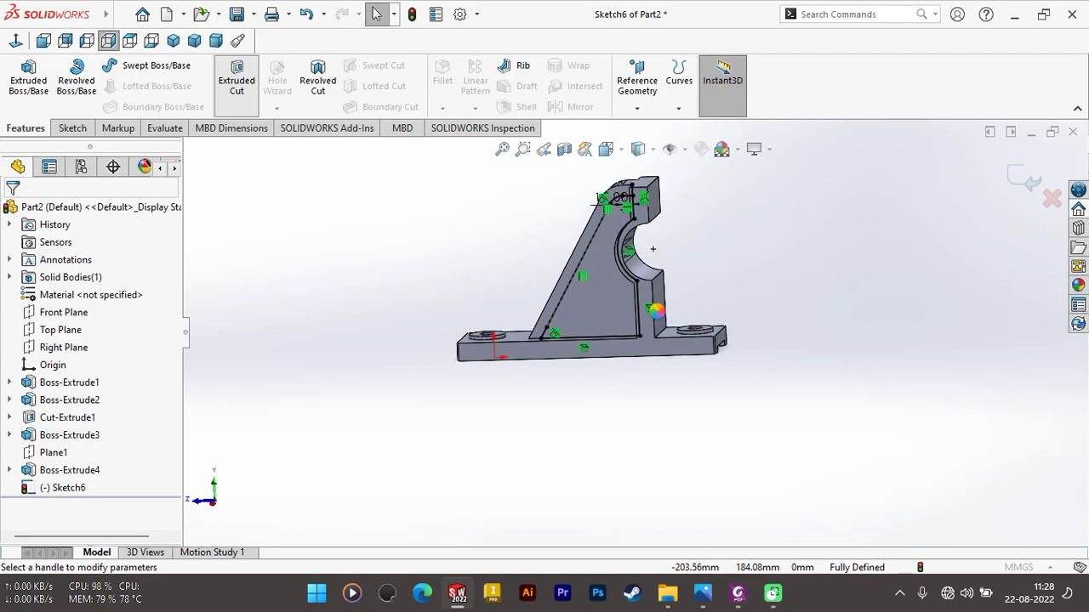
left_click(236, 81)
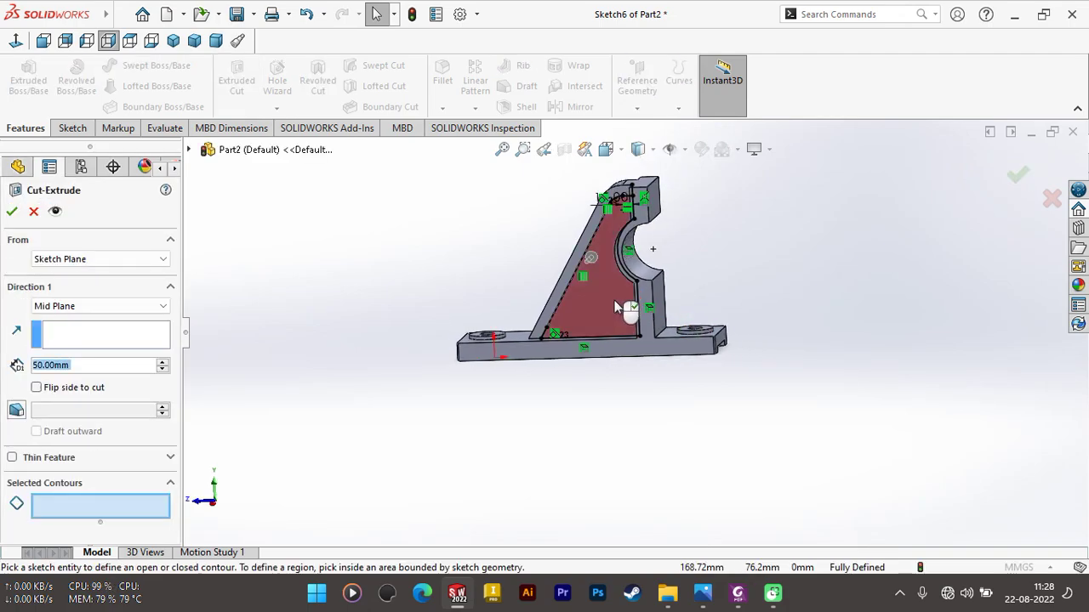
middle_click_drag(672, 315, 644, 303)
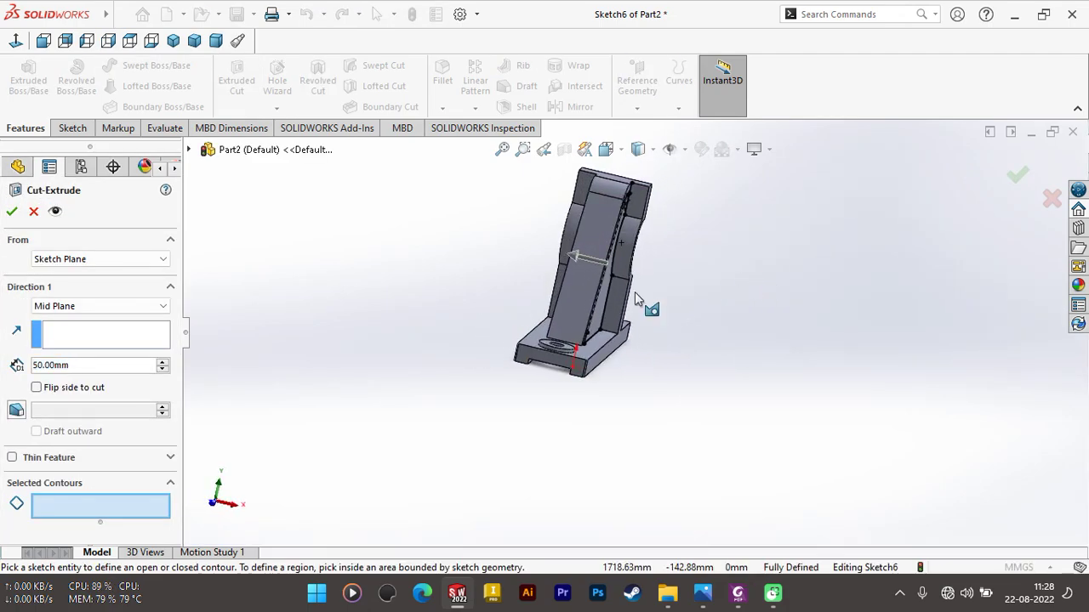
left_click(148, 304)
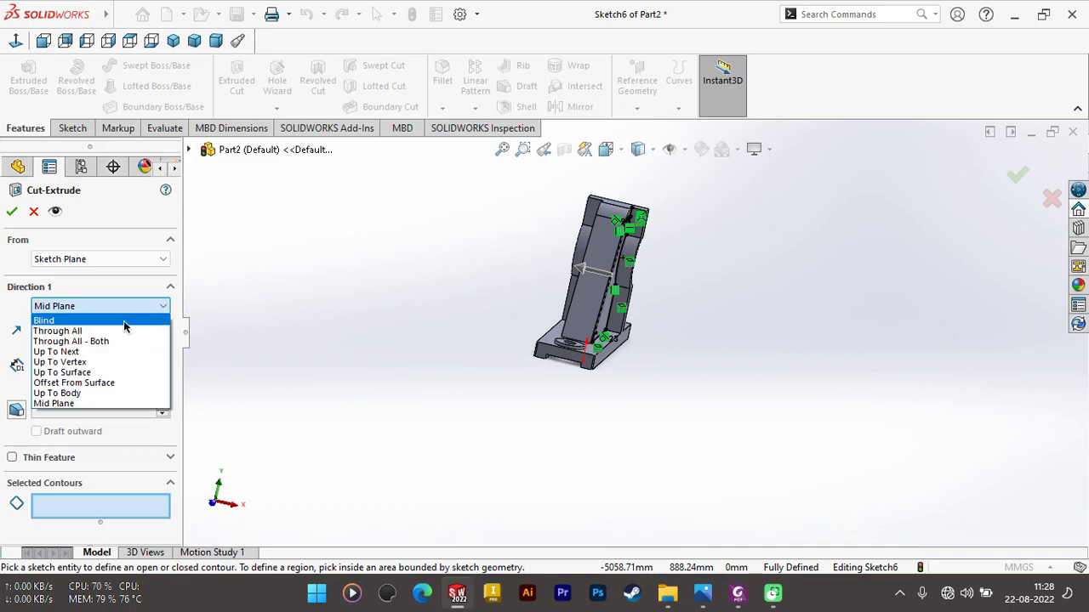
left_click(124, 321)
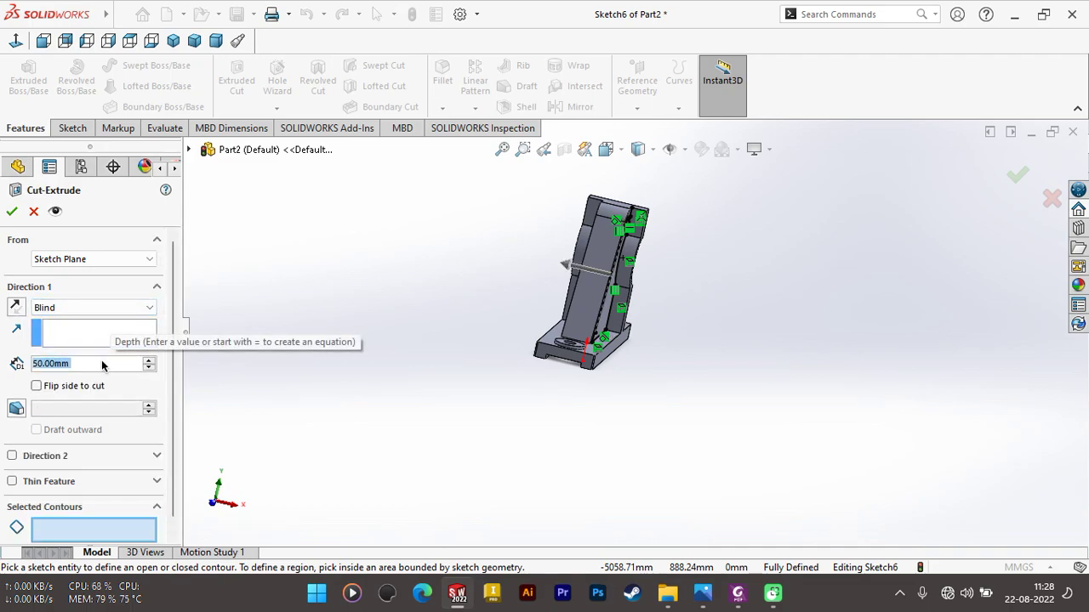
type("7.5")
key("Return")
middle_click_drag(580, 378, 622, 316)
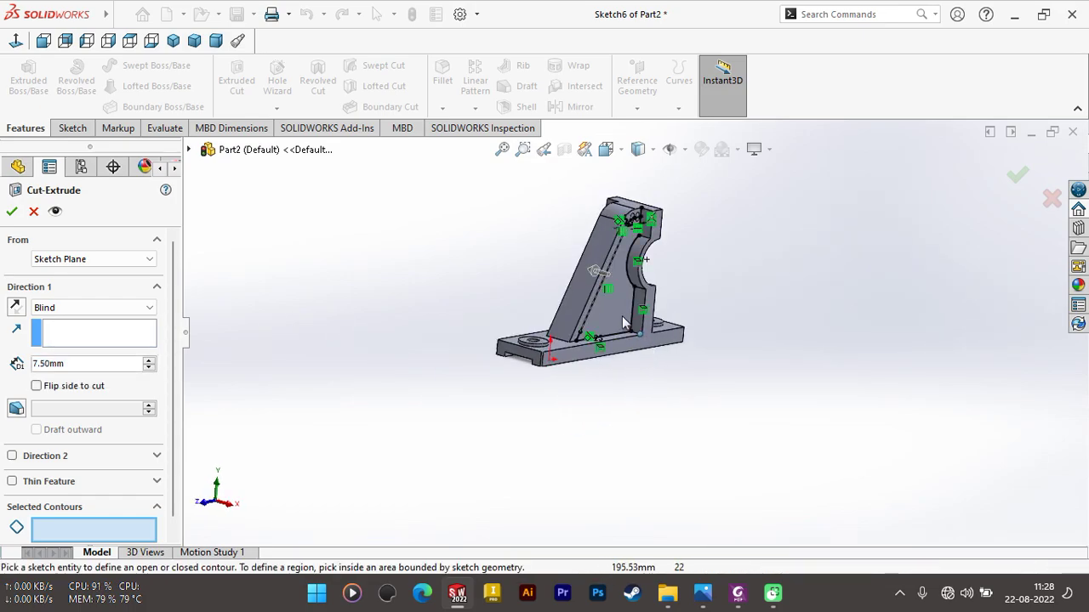
left_click(627, 312)
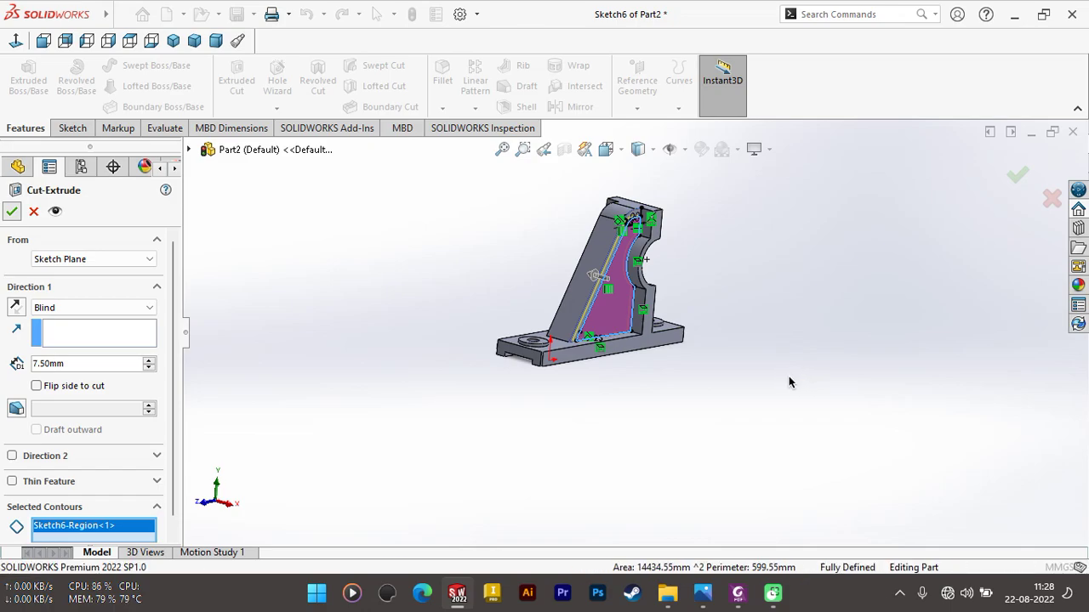
middle_click_drag(785, 374, 703, 388)
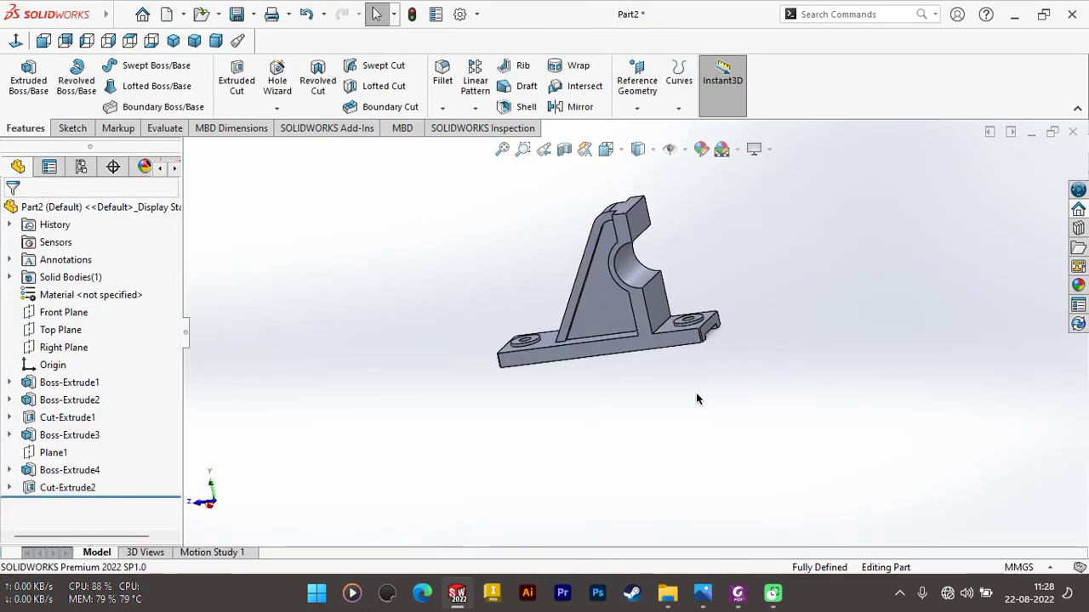
Step: Mirror Cut-Extrude2 across Plane1 to the opposite side of the rib
scroll(601, 339, "down", 3)
scroll(601, 339, "down", 2)
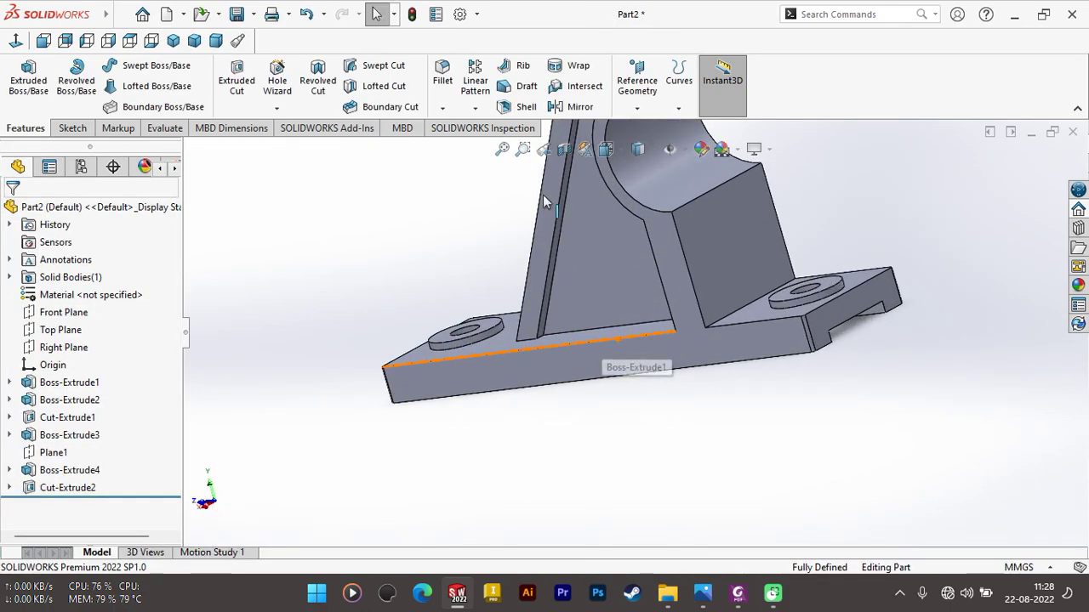
left_click(573, 110)
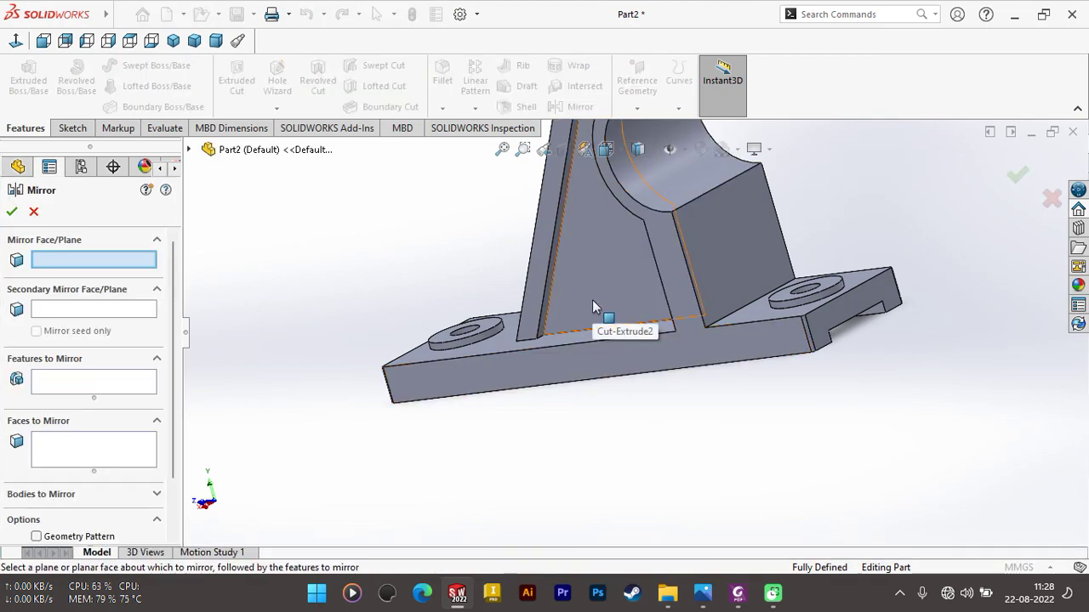
mouse_move(593, 308)
middle_mouse_down()
mouse_move(535, 235)
mouse_move(425, 170)
middle_mouse_up()
mouse_move(435, 226)
middle_mouse_down()
mouse_move(235, 293)
mouse_move(267, 267)
middle_mouse_up()
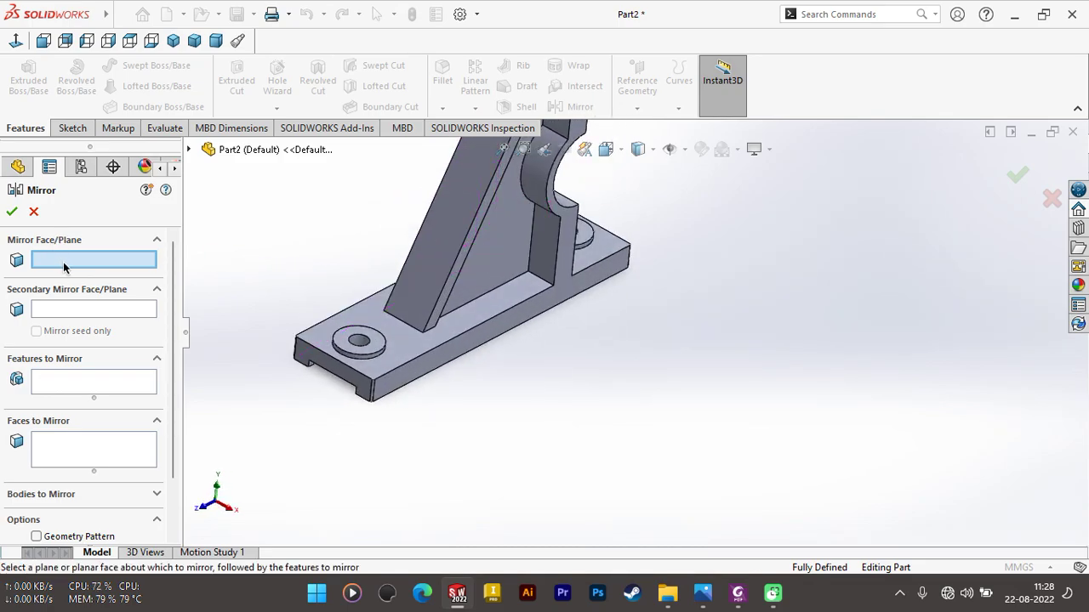
left_click(189, 149)
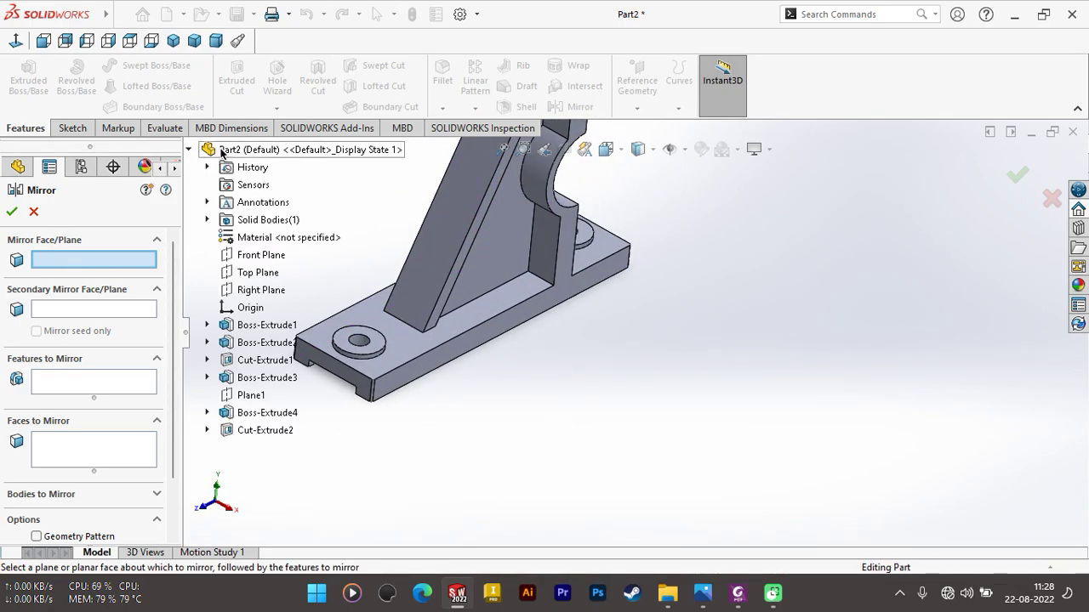
left_click(248, 396)
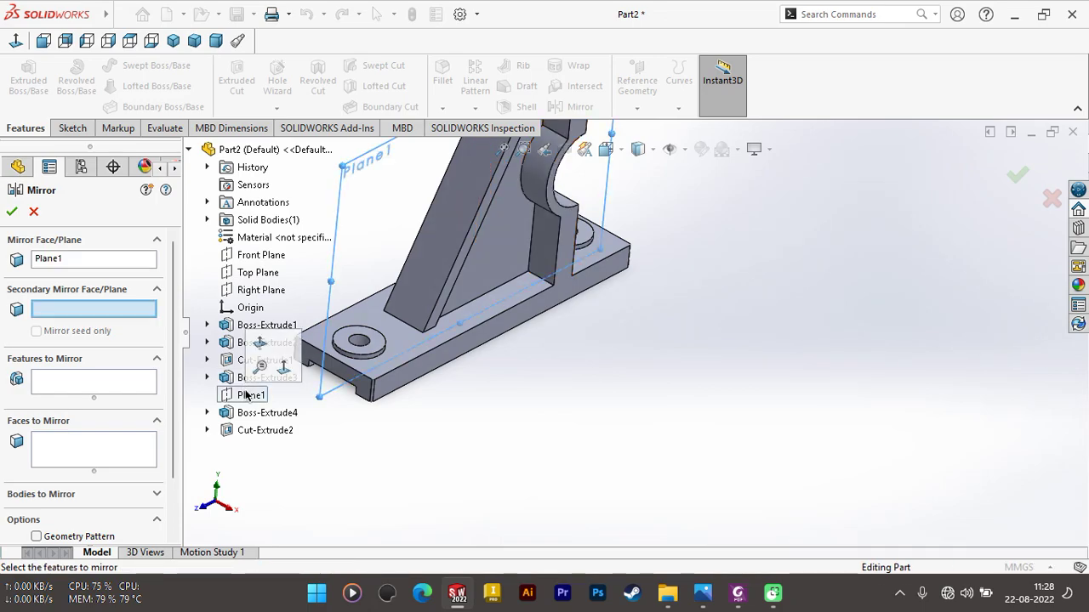
left_click(109, 381)
left_click(485, 264)
mouse_move(493, 272)
middle_mouse_down()
mouse_move(466, 246)
mouse_move(377, 227)
middle_mouse_up()
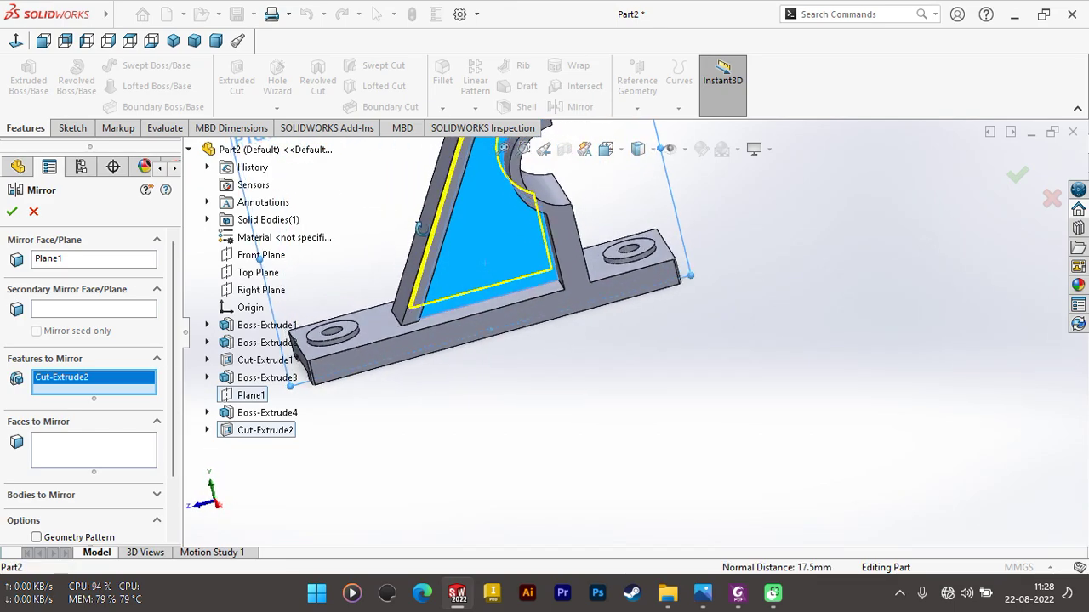
left_click(15, 215)
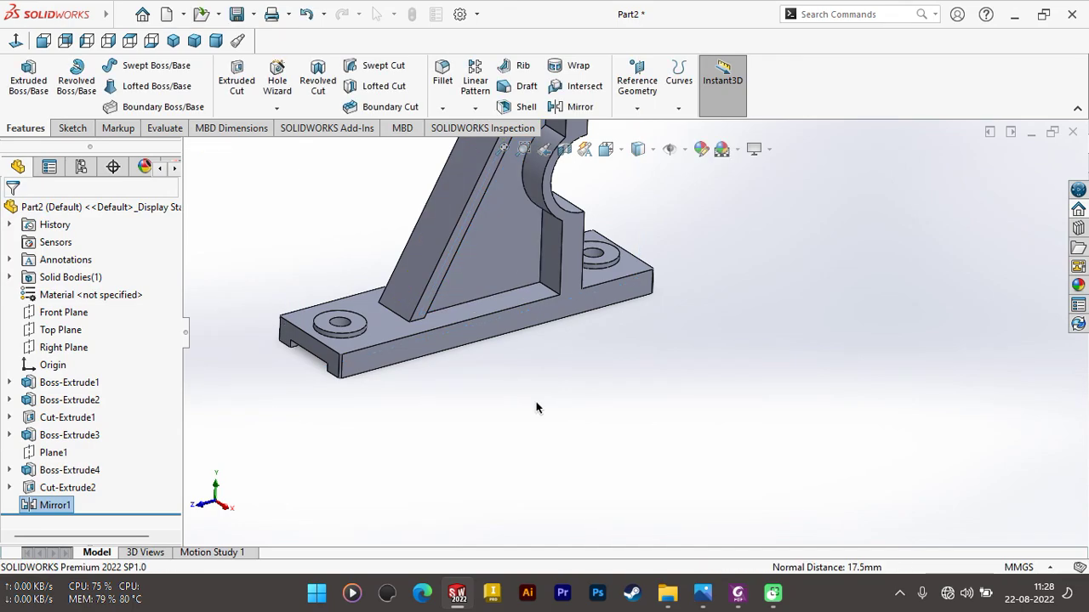
mouse_move(529, 404)
middle_mouse_down()
mouse_move(602, 352)
mouse_move(578, 307)
middle_mouse_up()
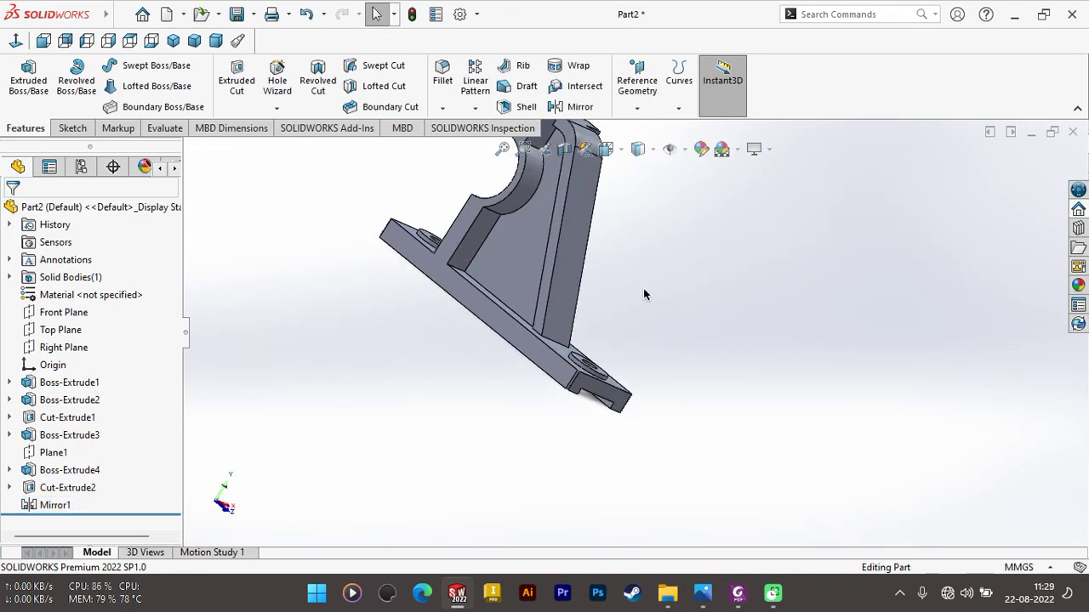
Step: Set the view Normal To the top block's face, then bring up body.pdf in Foxit
mouse_move(646, 296)
middle_mouse_down()
mouse_move(730, 365)
mouse_move(598, 277)
mouse_move(613, 360)
mouse_move(583, 381)
mouse_move(556, 354)
mouse_move(629, 392)
mouse_move(698, 357)
mouse_move(738, 304)
middle_mouse_up()
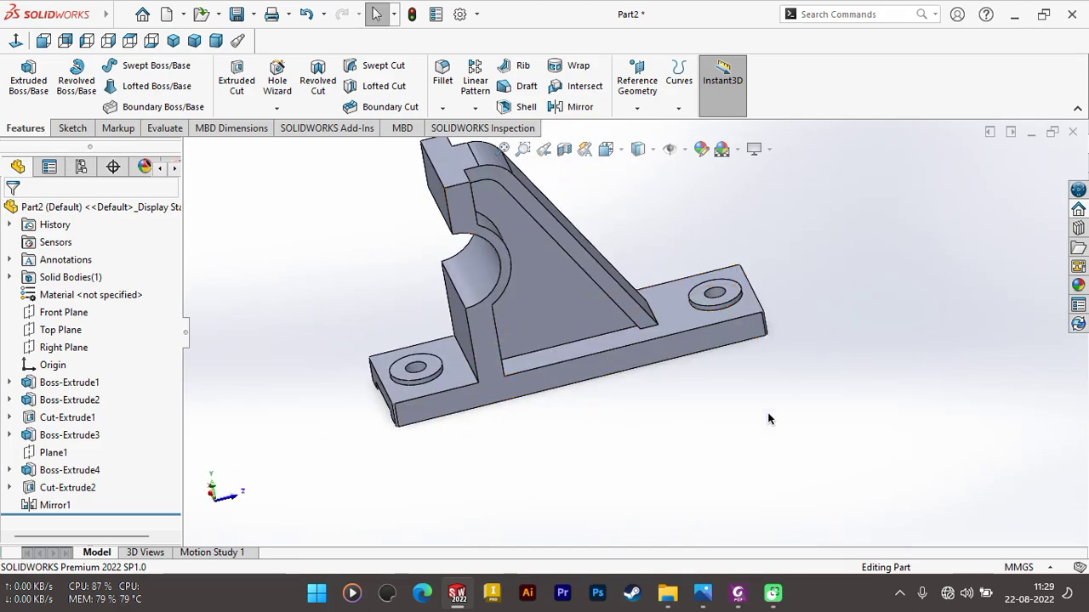
mouse_move(723, 398)
middle_mouse_down()
mouse_move(729, 388)
mouse_move(783, 391)
middle_mouse_up()
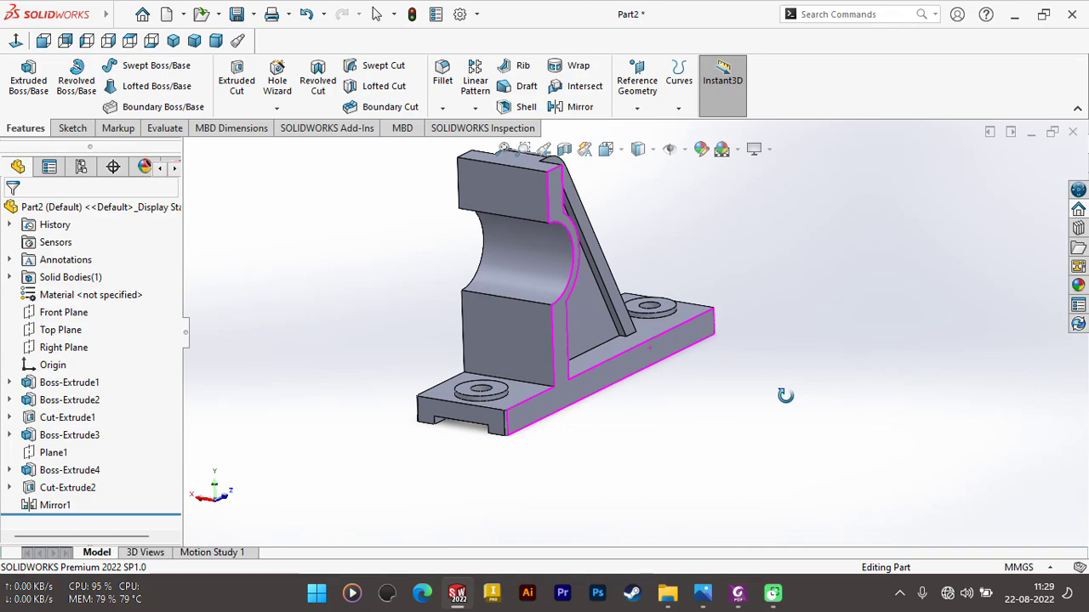
right_click(505, 201)
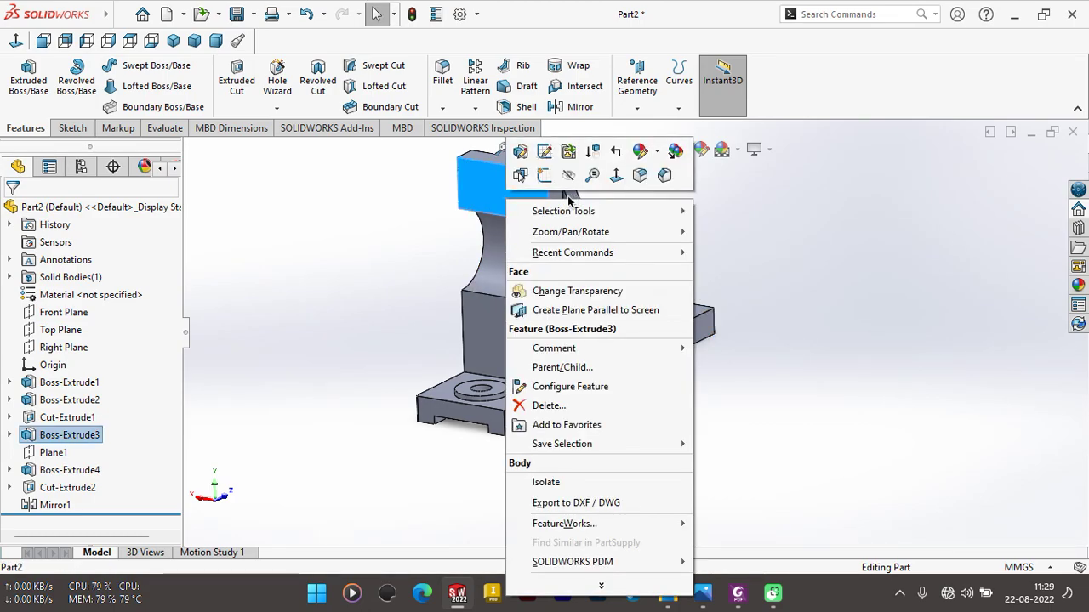
left_click(613, 176)
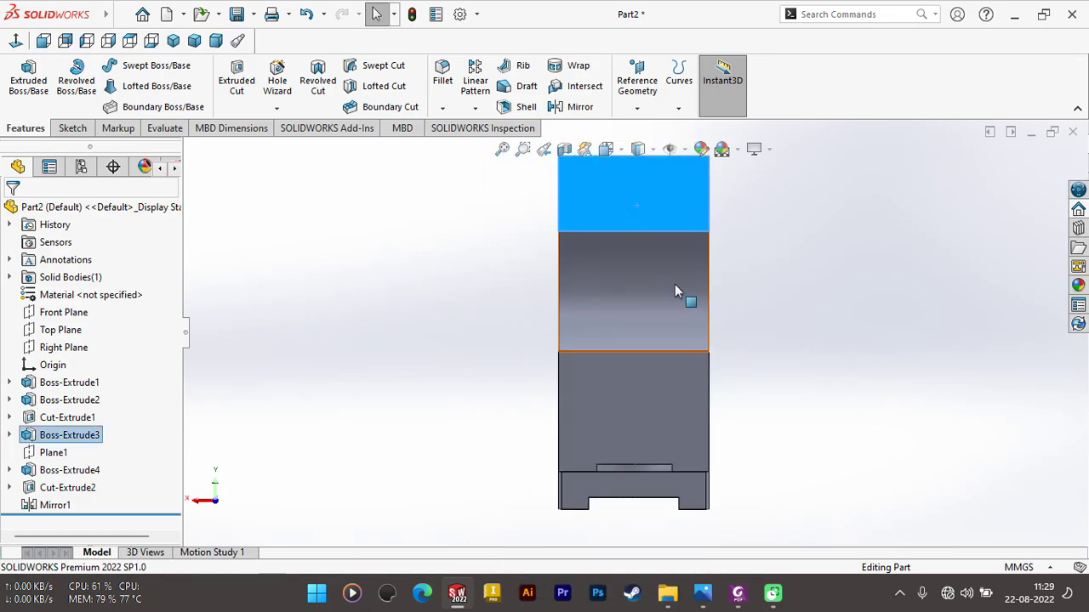
left_click(731, 593)
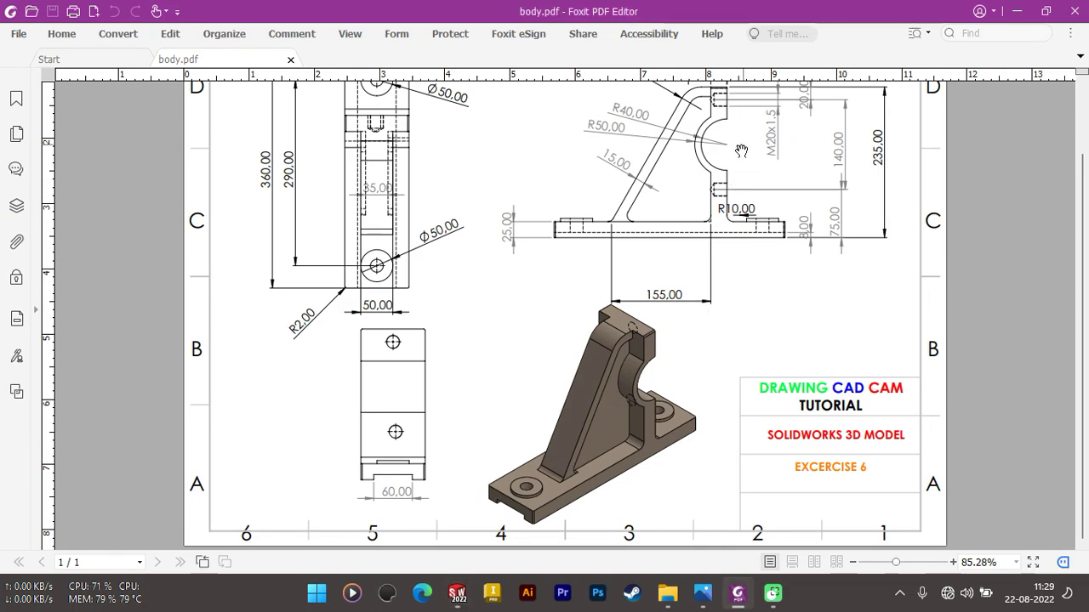
Step: Review body.pdf's top view and M20x1.5 hole dimensions, then return to SOLIDWORKS
scroll(940, 372, "up", 2)
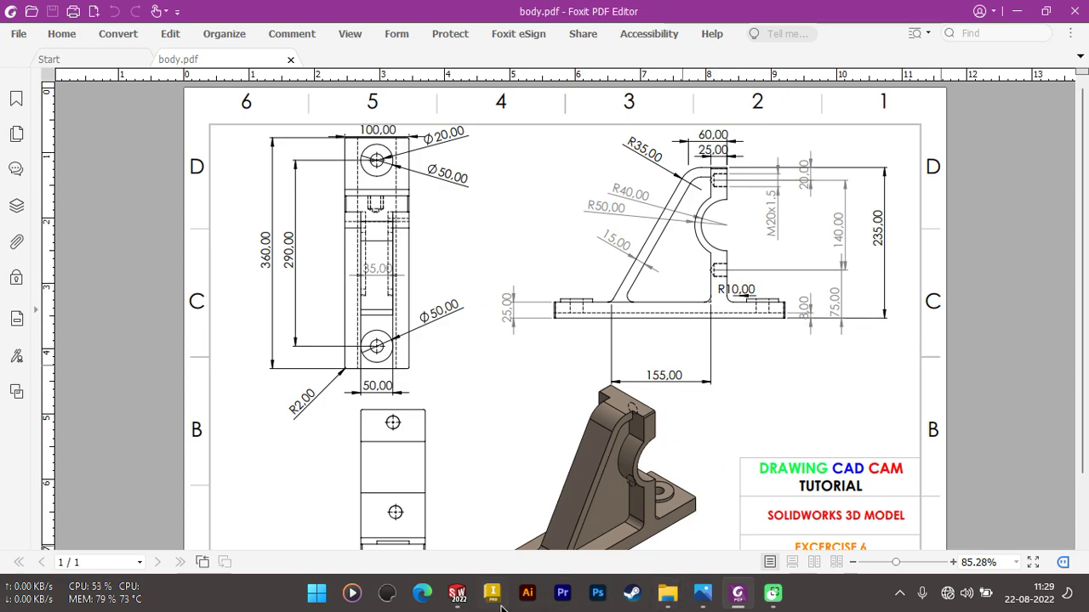
left_click(446, 600)
Step: Open Sketch7 on the top block's face and draw a small hole circle near its upper end
right_click(587, 204)
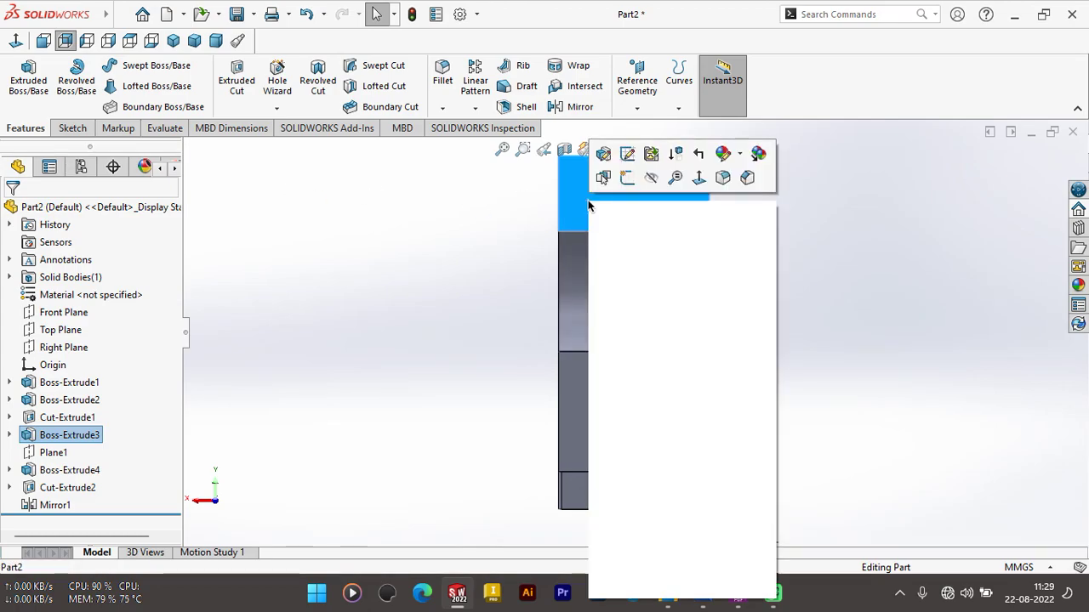
left_click(629, 182)
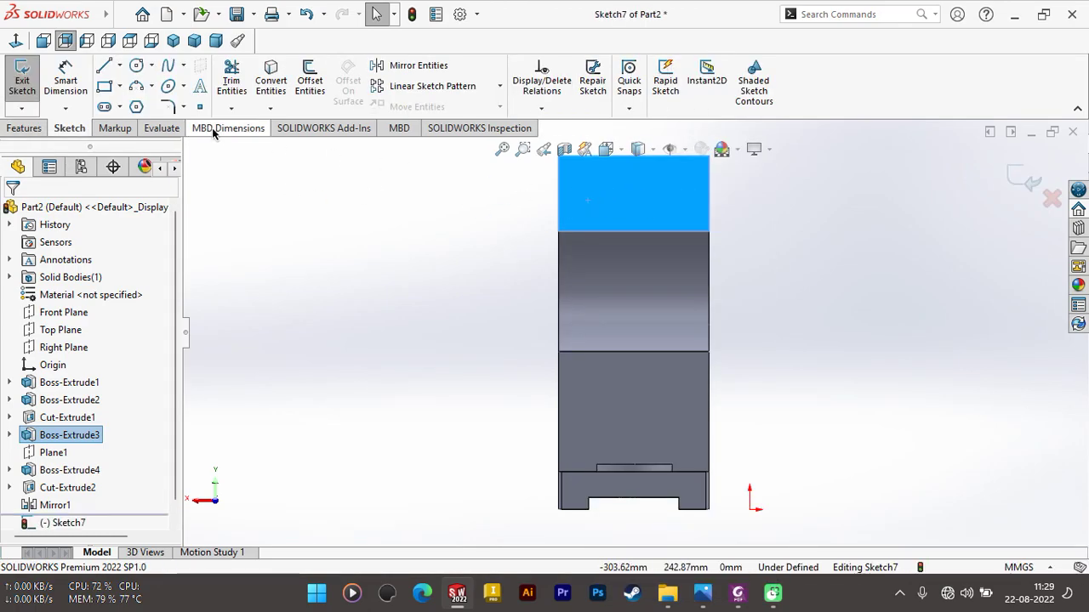
left_click(24, 128)
left_click(72, 128)
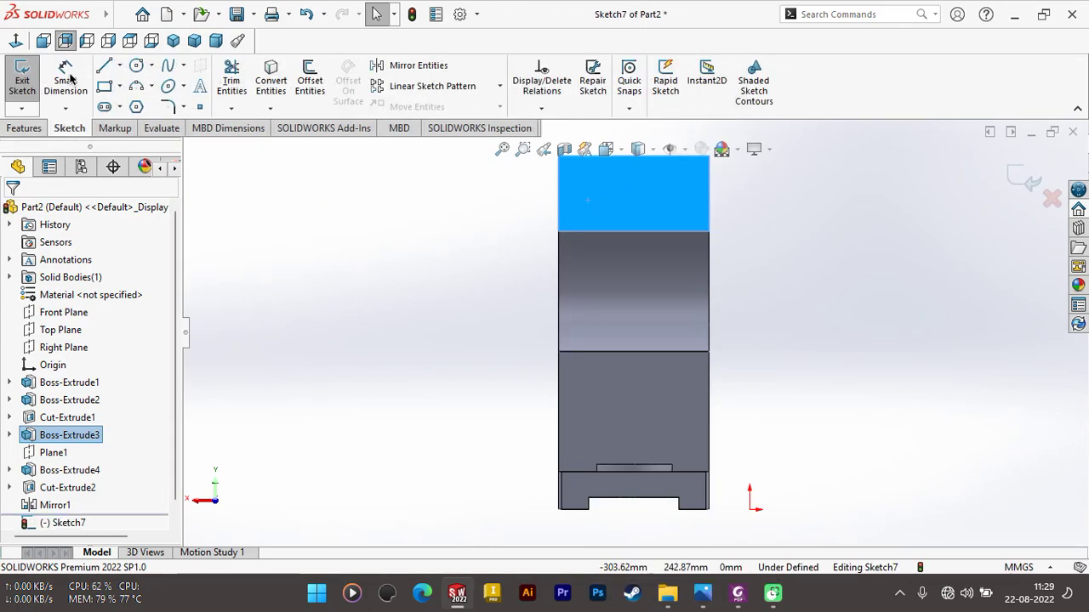
left_click(136, 65)
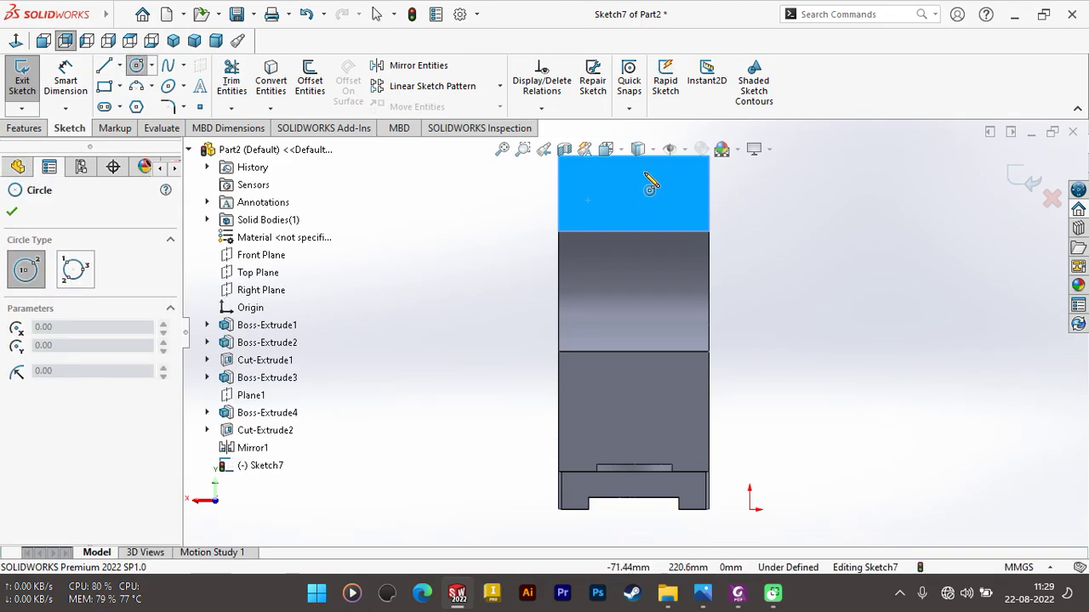
scroll(652, 192, "up", 3)
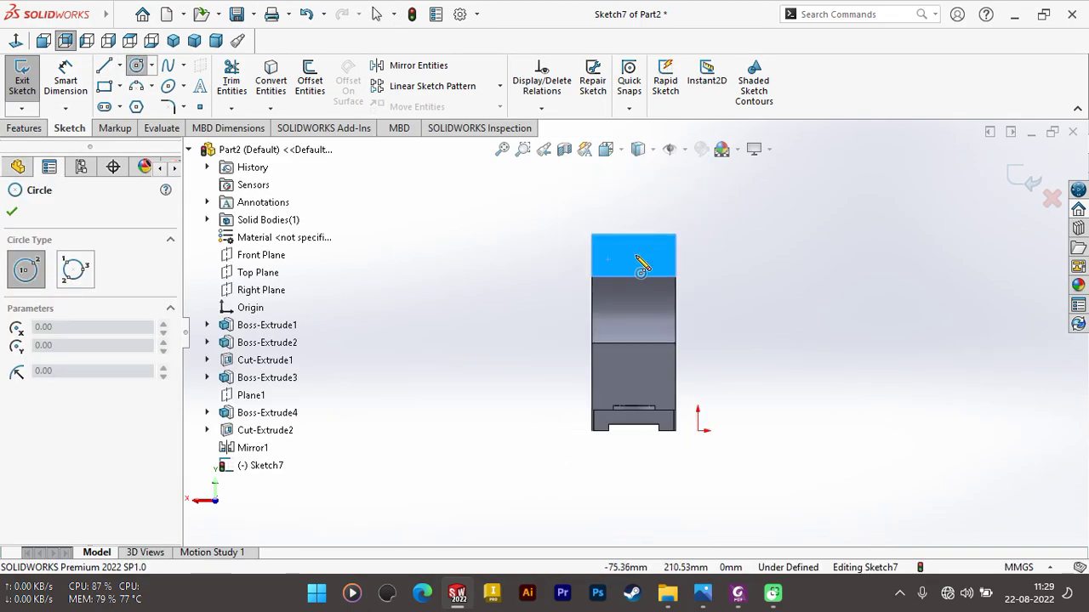
scroll(640, 253, "down", 1)
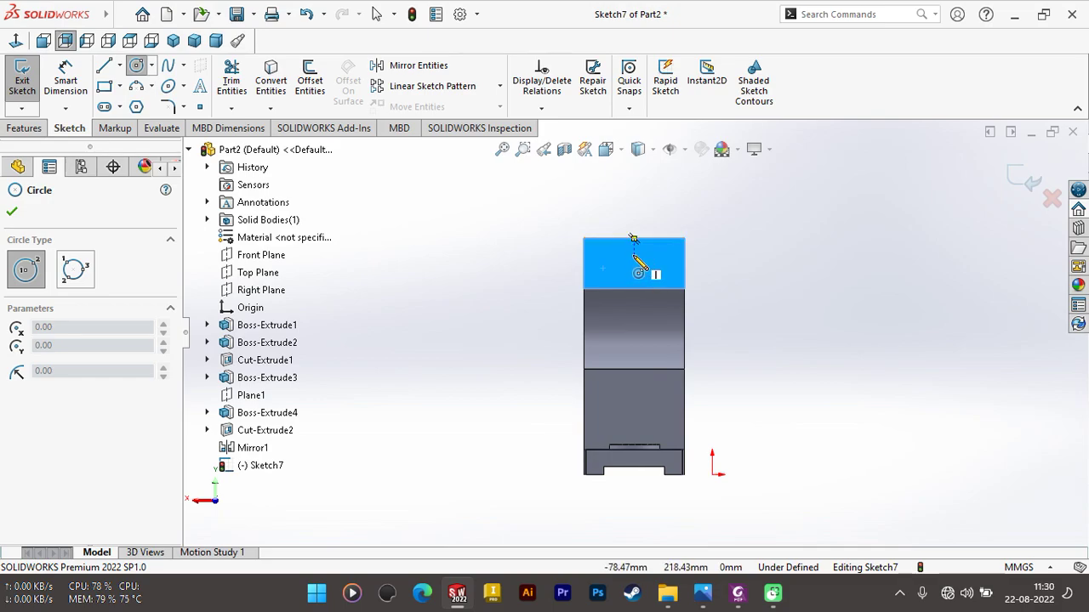
left_click(638, 271)
left_click(652, 255)
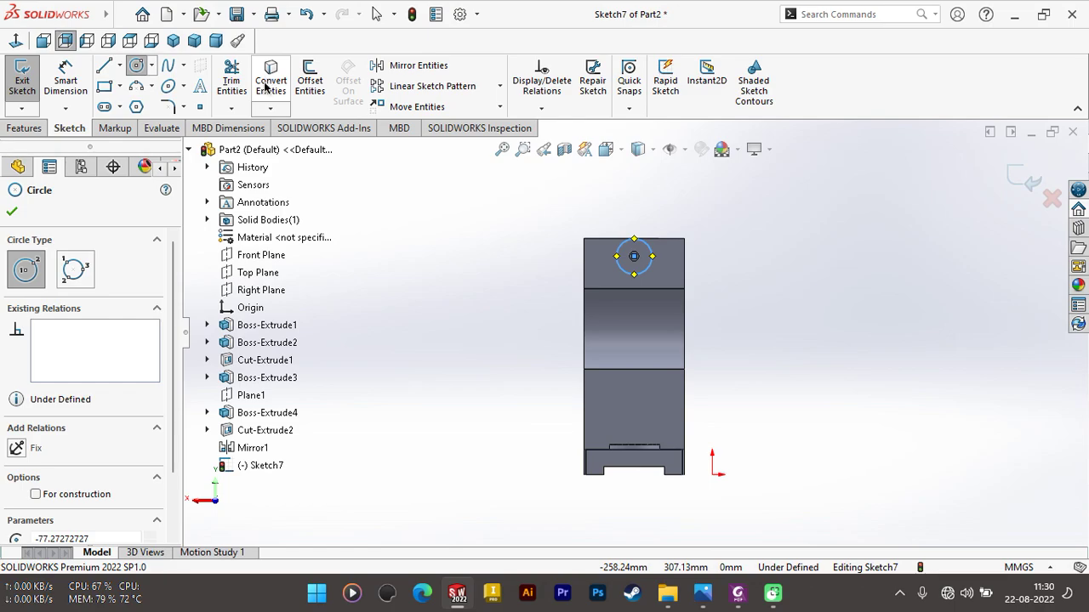
left_click(119, 66)
key("Escape")
key("Escape")
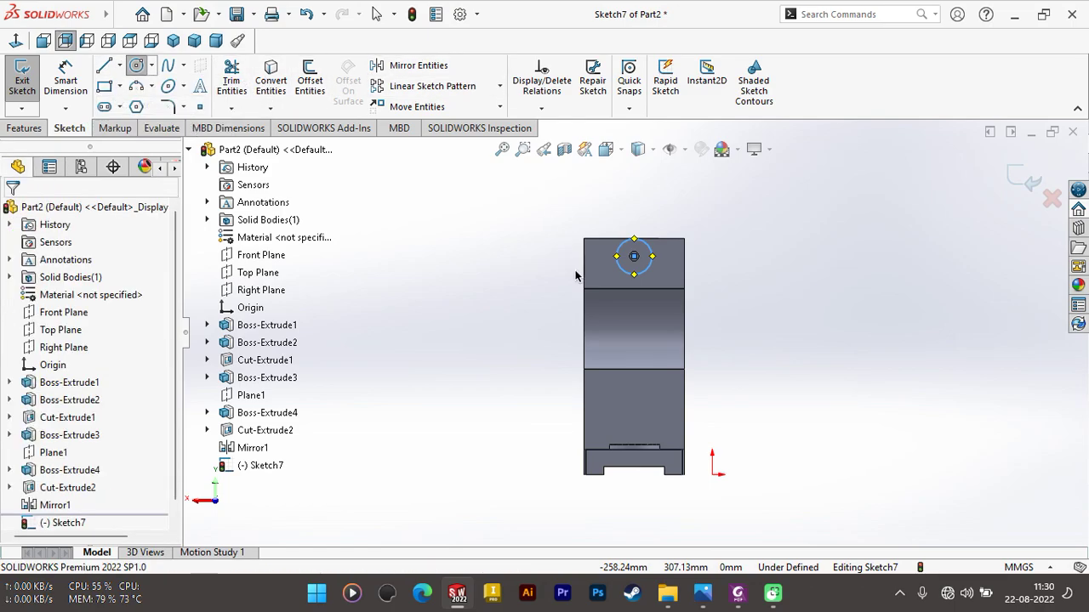
Step: Draw a horizontal line (Line1) across the middle of the top face
key("l")
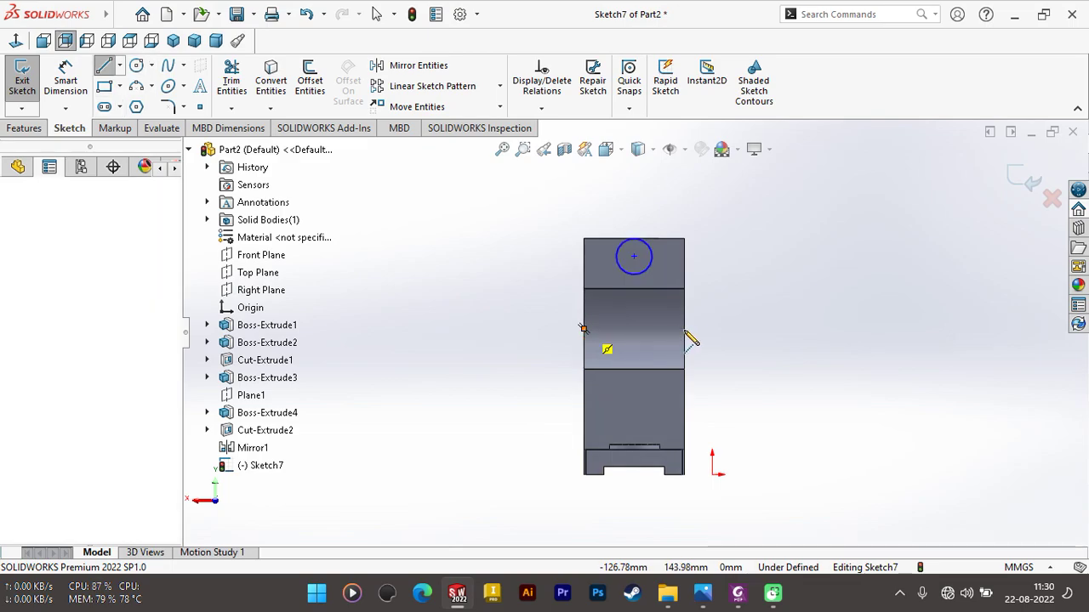
left_click(684, 329)
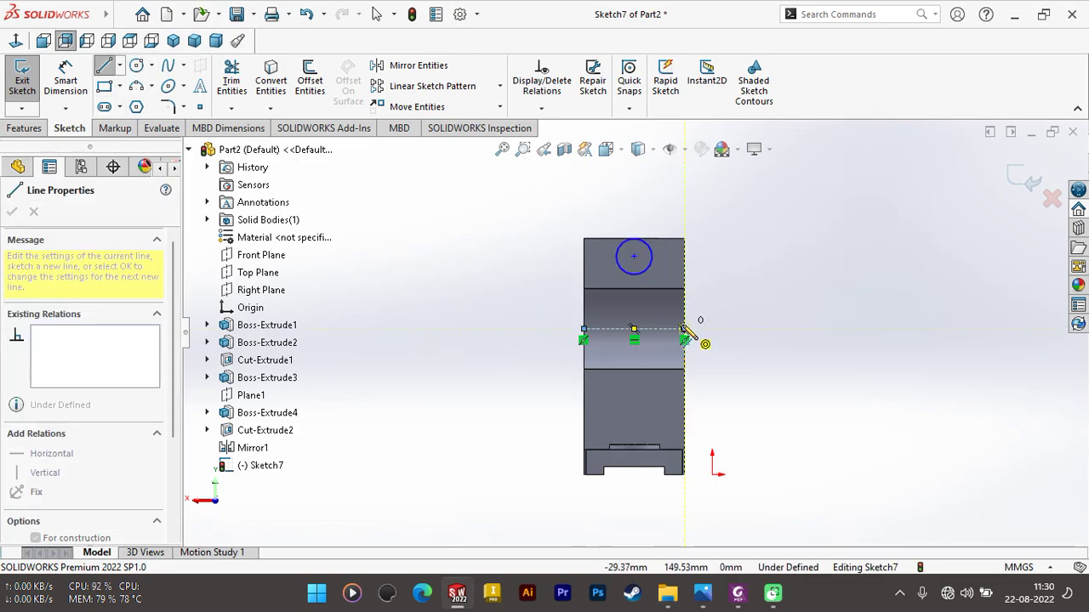
key("Escape")
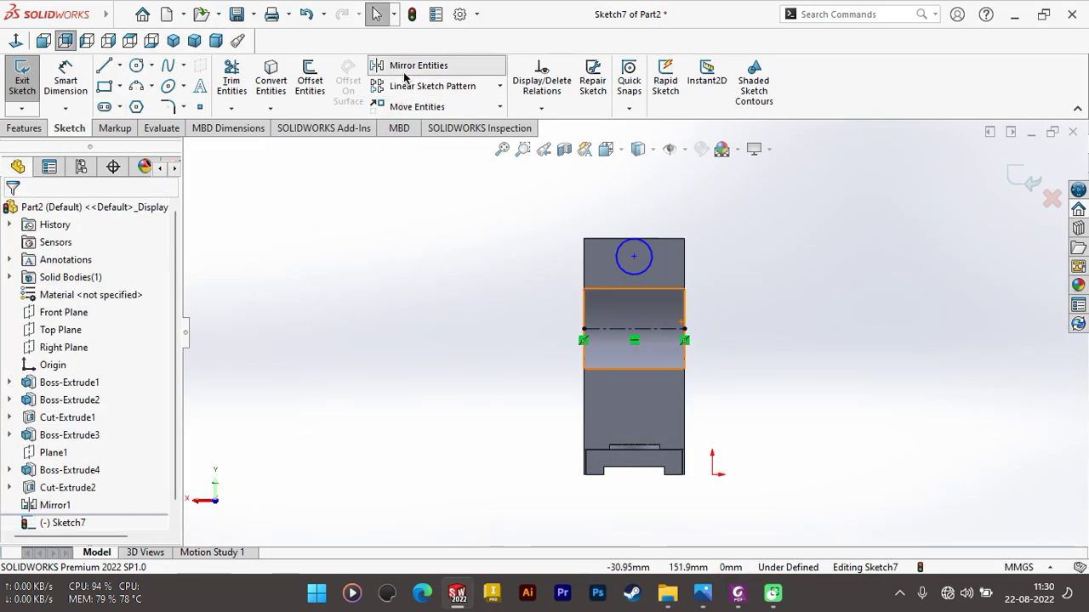
Step: Mirror the circle Arc1 across Line1 to create the second hole circle
left_click(405, 73)
left_click(649, 272)
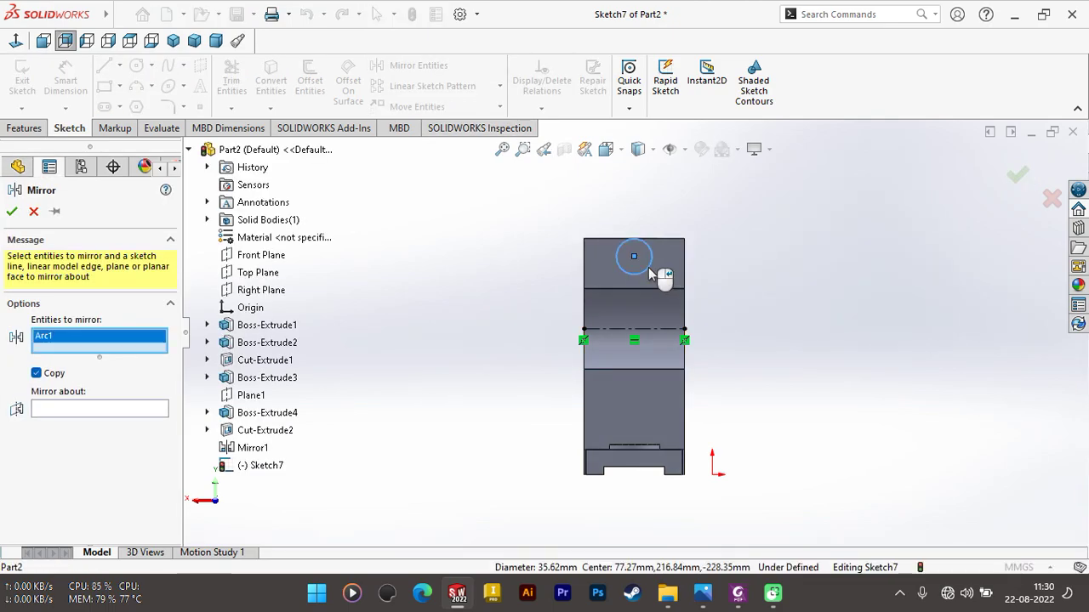
left_click(139, 409)
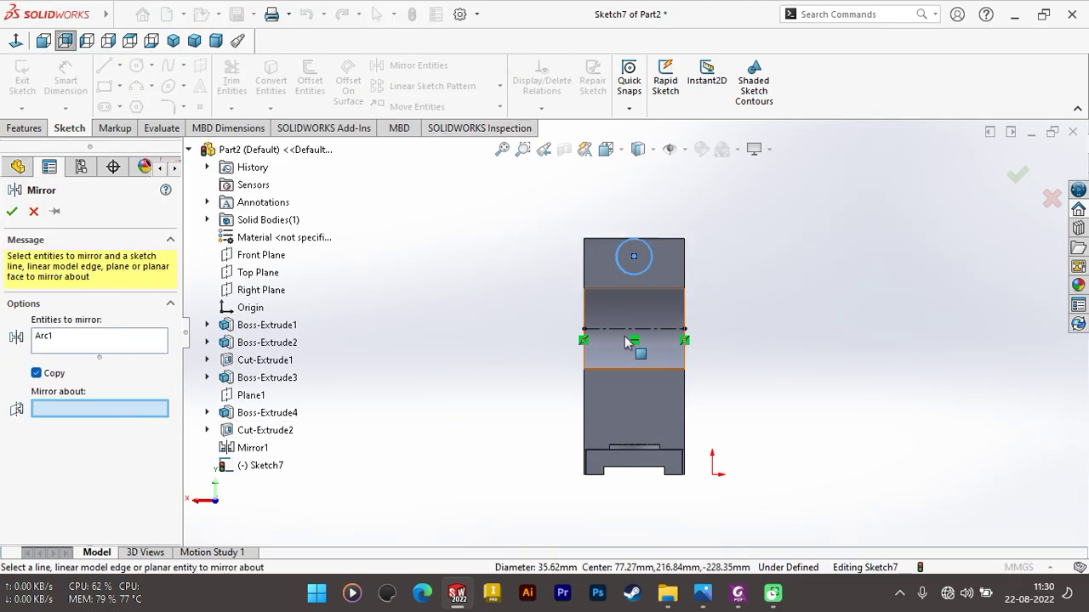
left_click(614, 328)
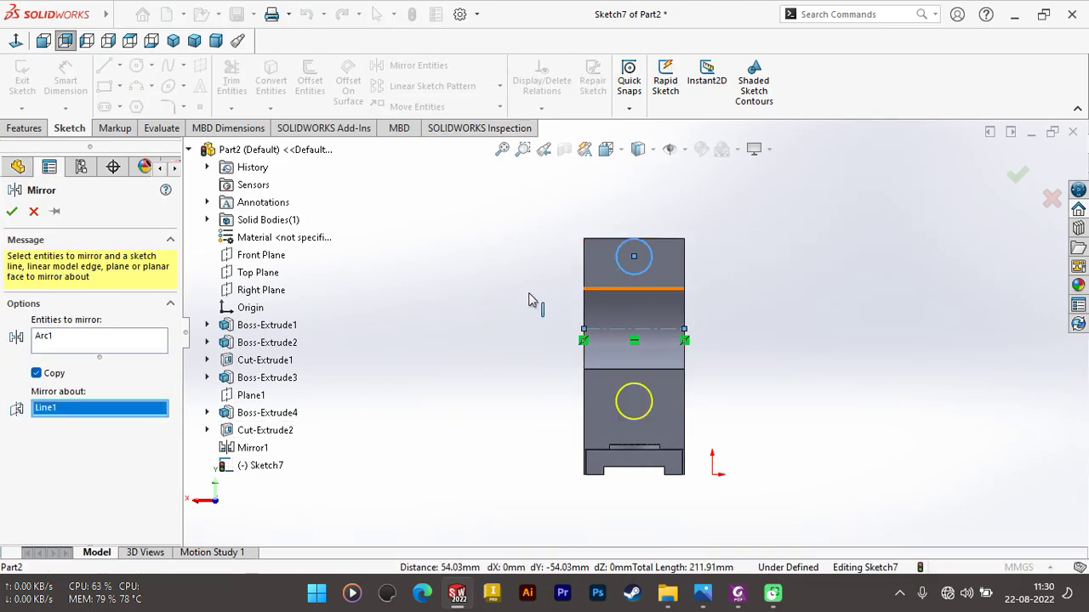
left_click(11, 212)
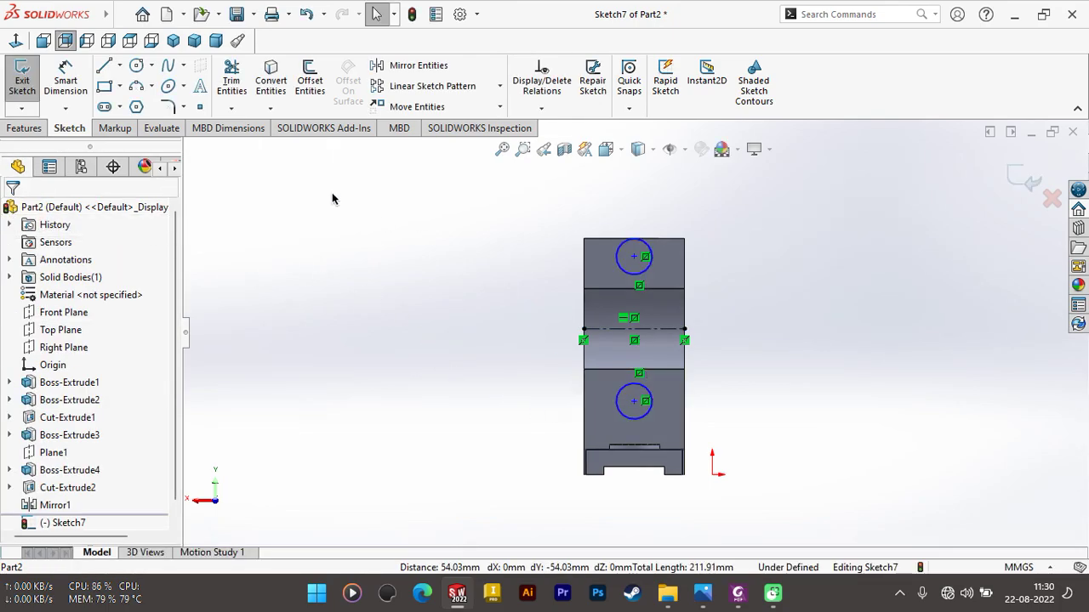
key("Return")
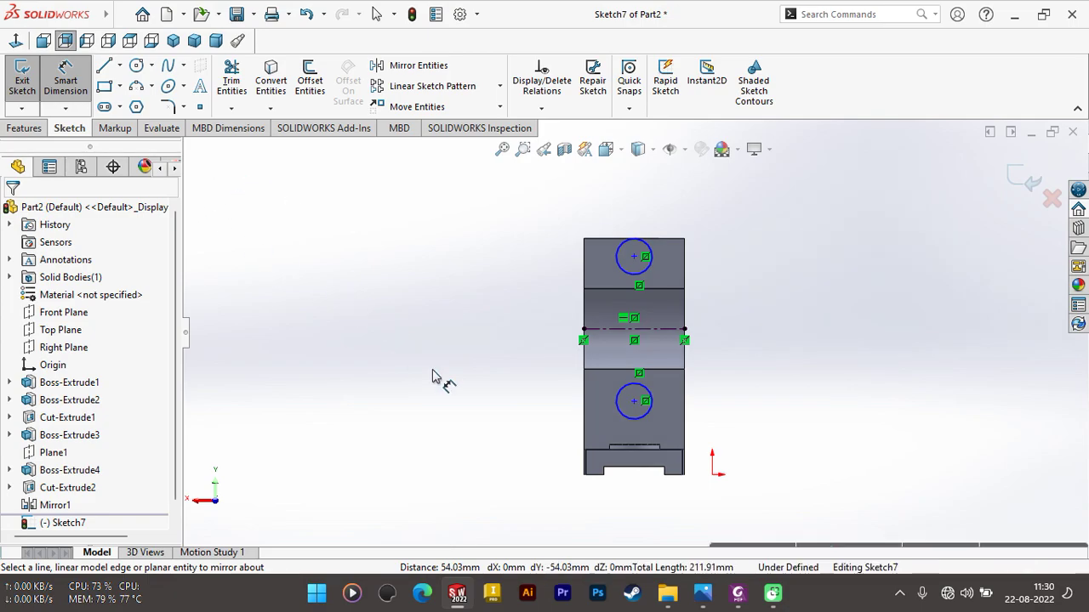
key("d")
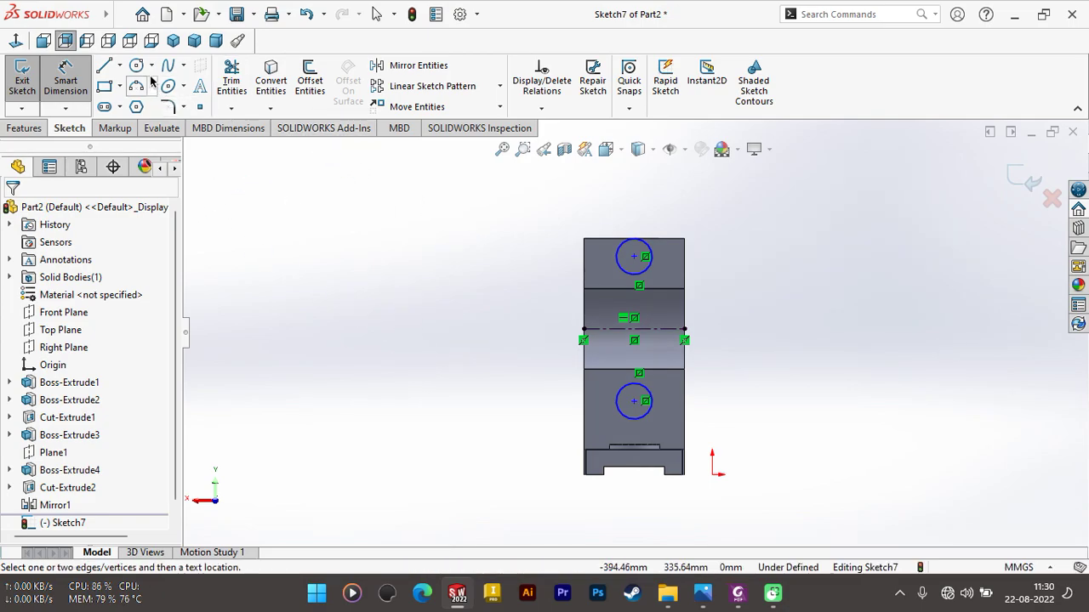
key("m")
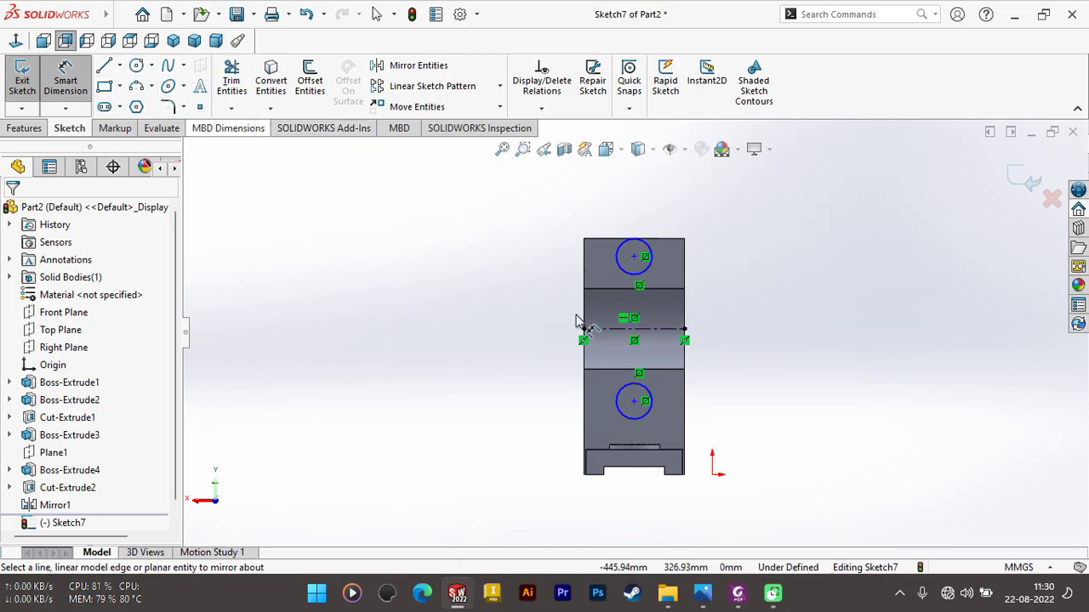
Step: Dimension the top hole centre 20 mm below the part's top edge
left_click(633, 257)
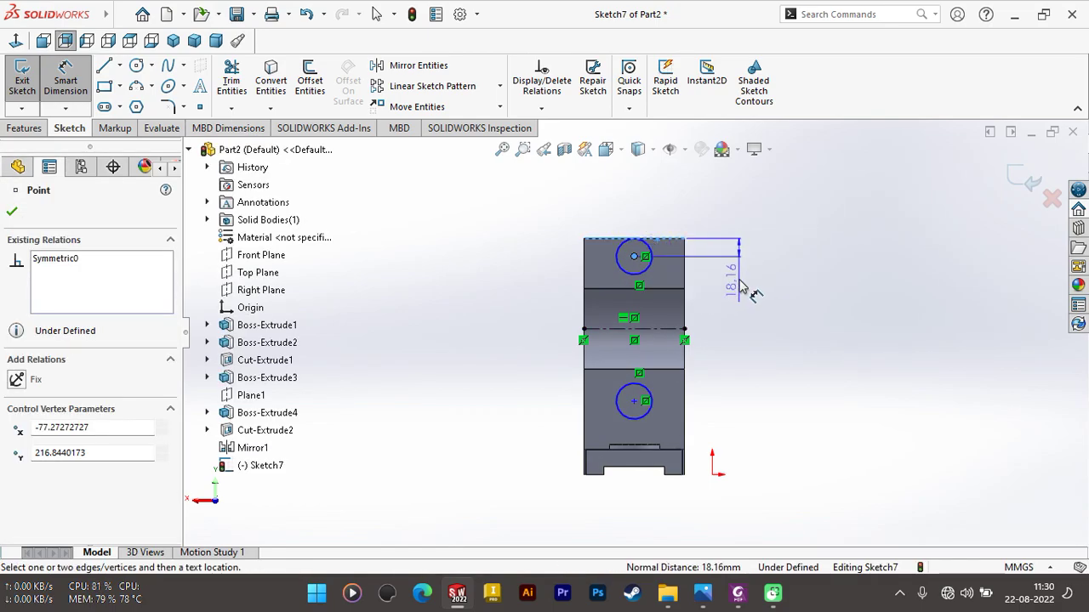
left_click(741, 281)
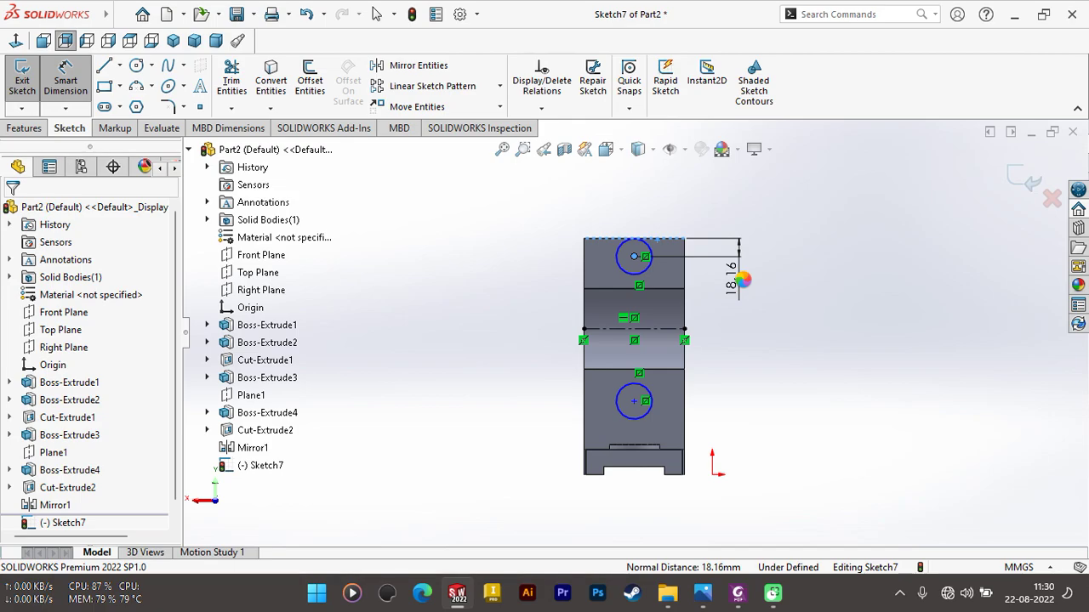
type("20")
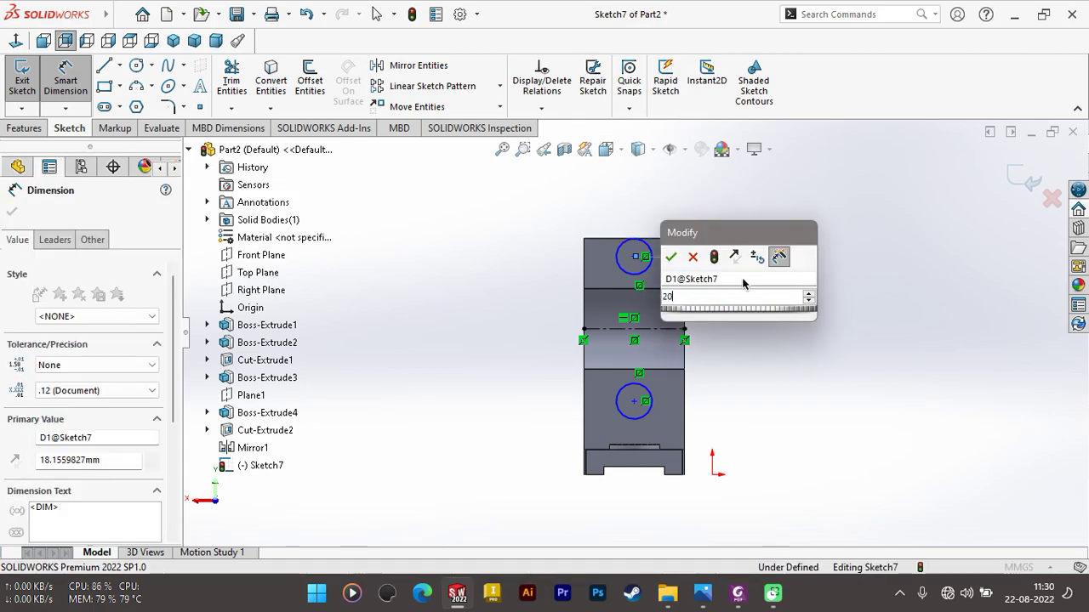
key("Return")
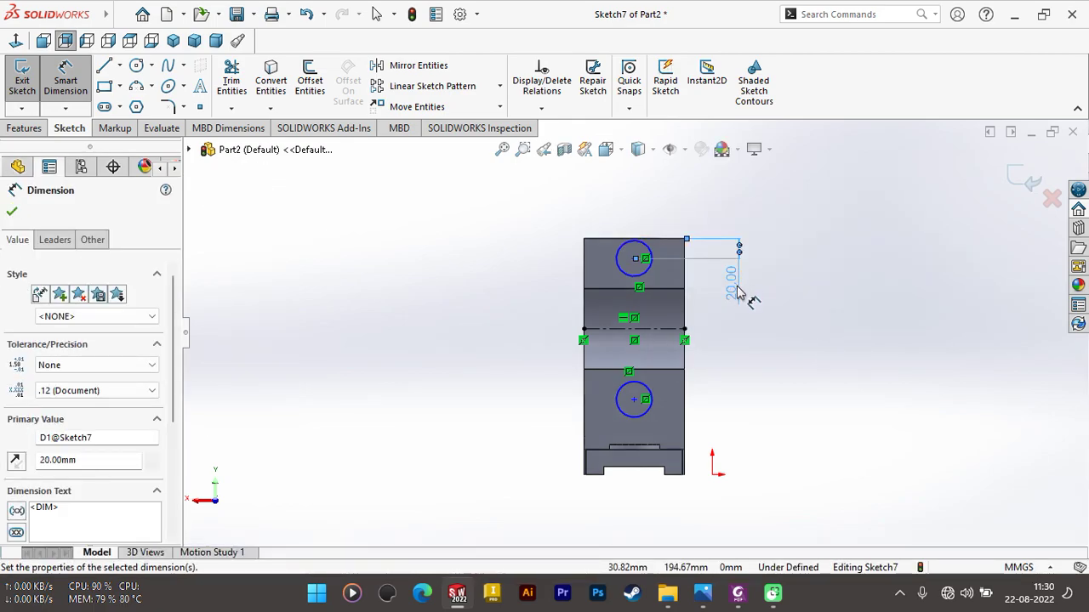
Step: Add a driven 140 mm vertical dimension between the two hole centres and exit the sketch
scroll(687, 281, "down", 2)
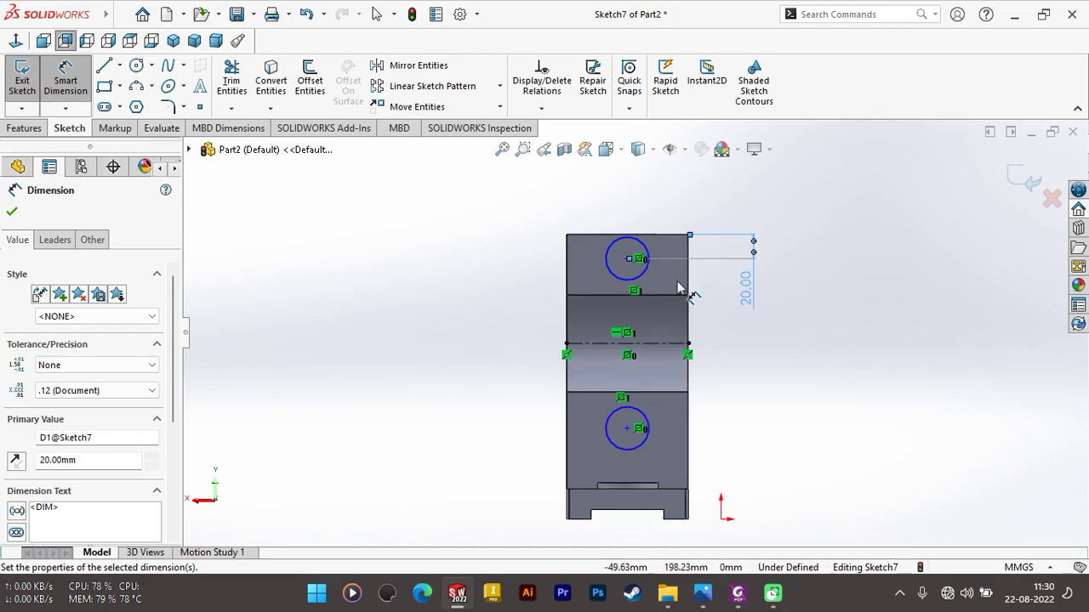
left_click(630, 359)
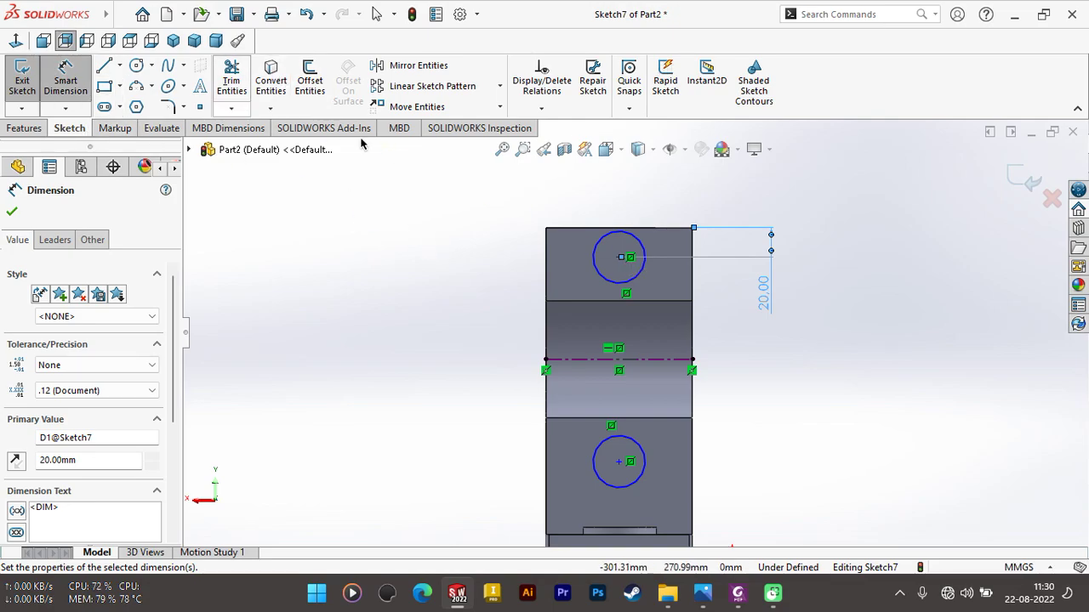
left_click(619, 258)
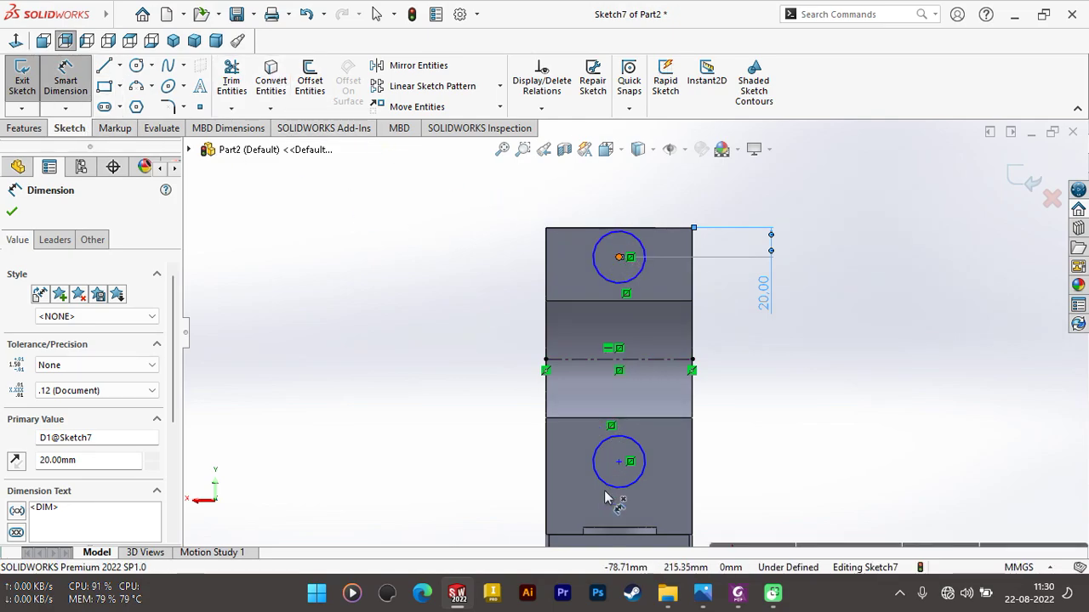
left_click(620, 463)
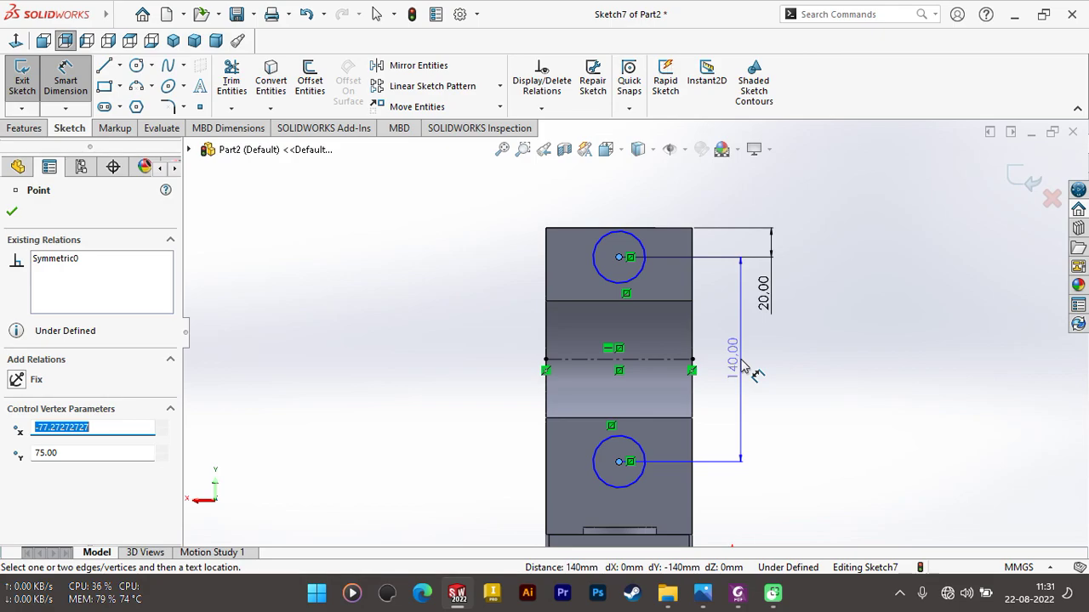
left_click(742, 366)
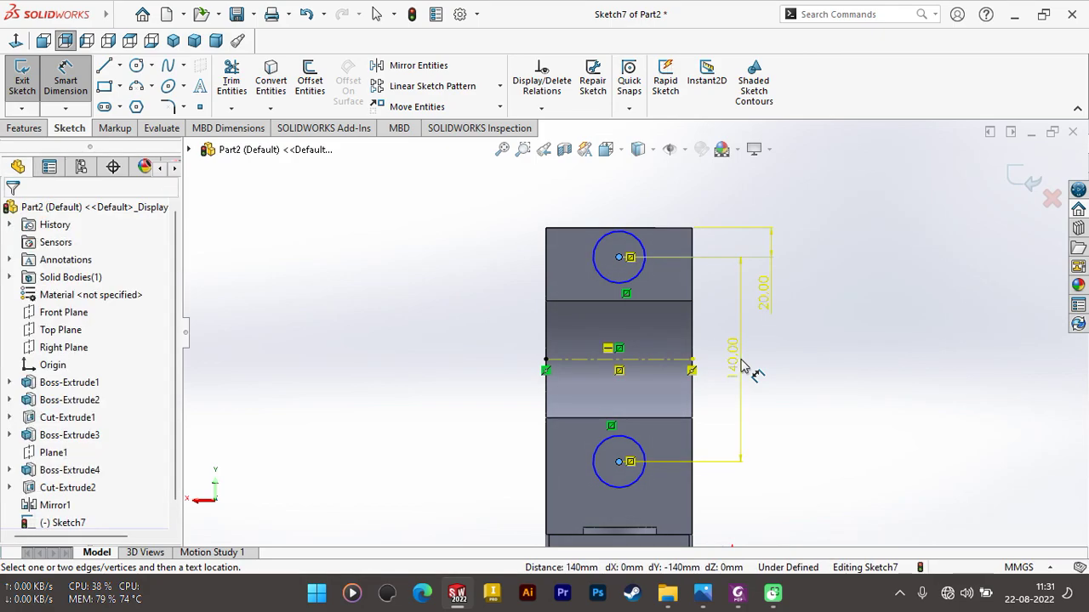
left_click(576, 188)
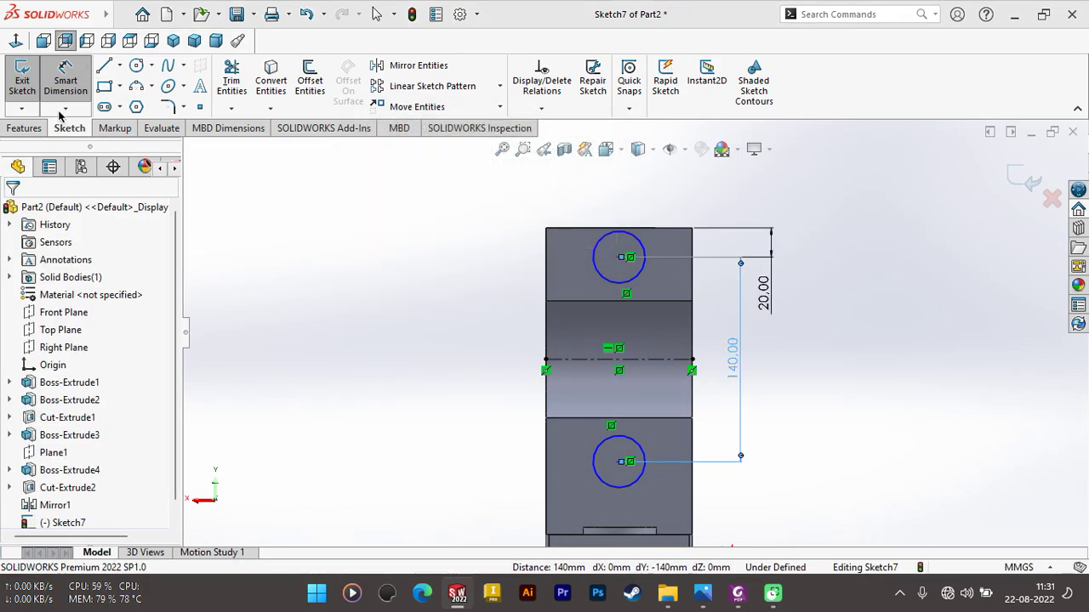
left_click(24, 127)
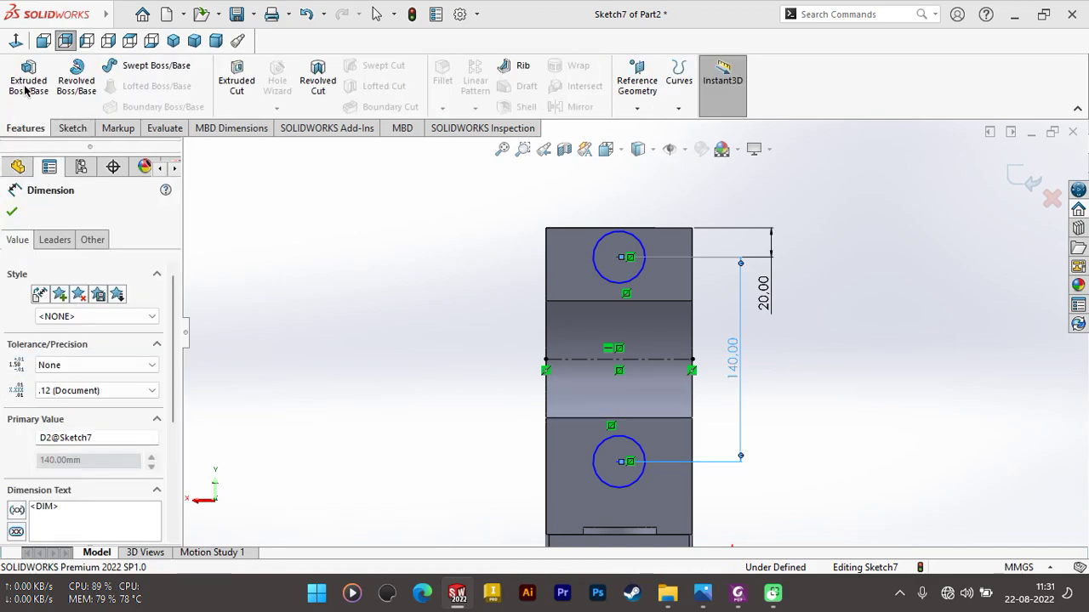
left_click(70, 127)
left_click(23, 85)
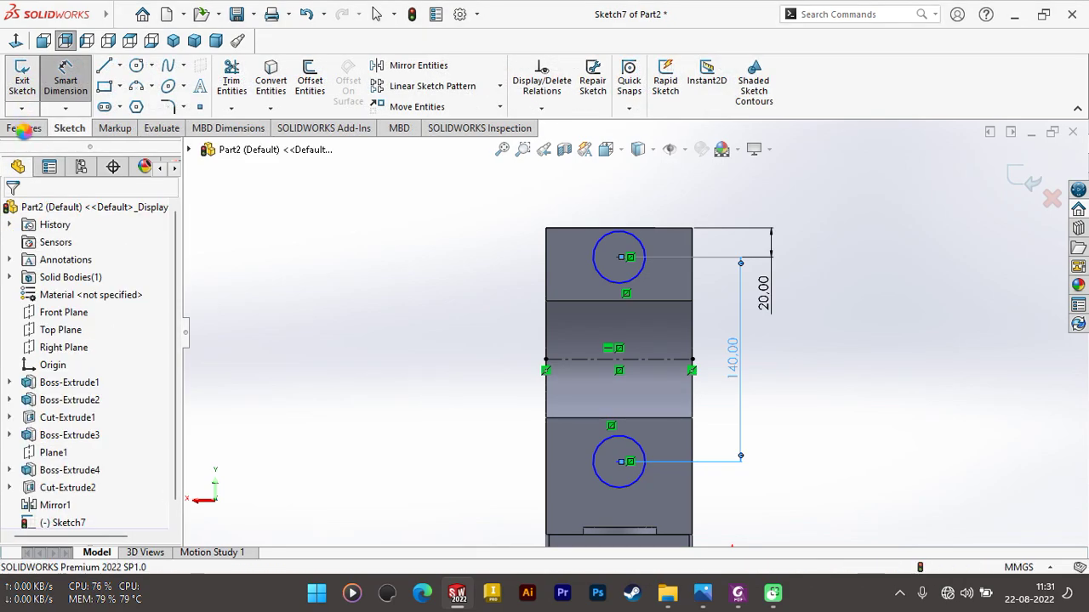
Step: Start an Advanced Hole with a Straight Tap near side on the block's top face
left_click(23, 128)
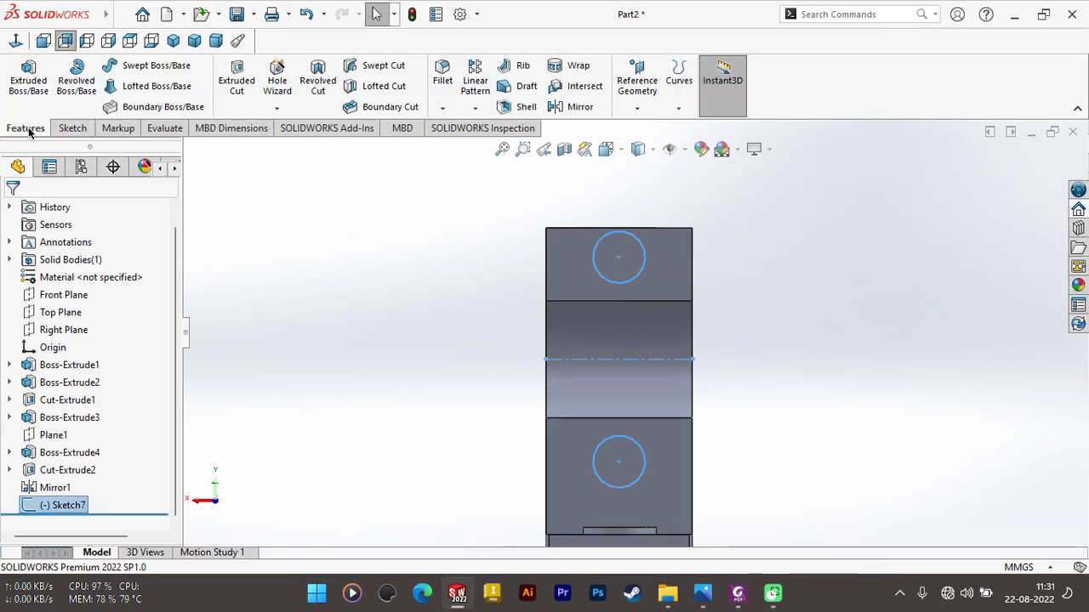
left_click(288, 113)
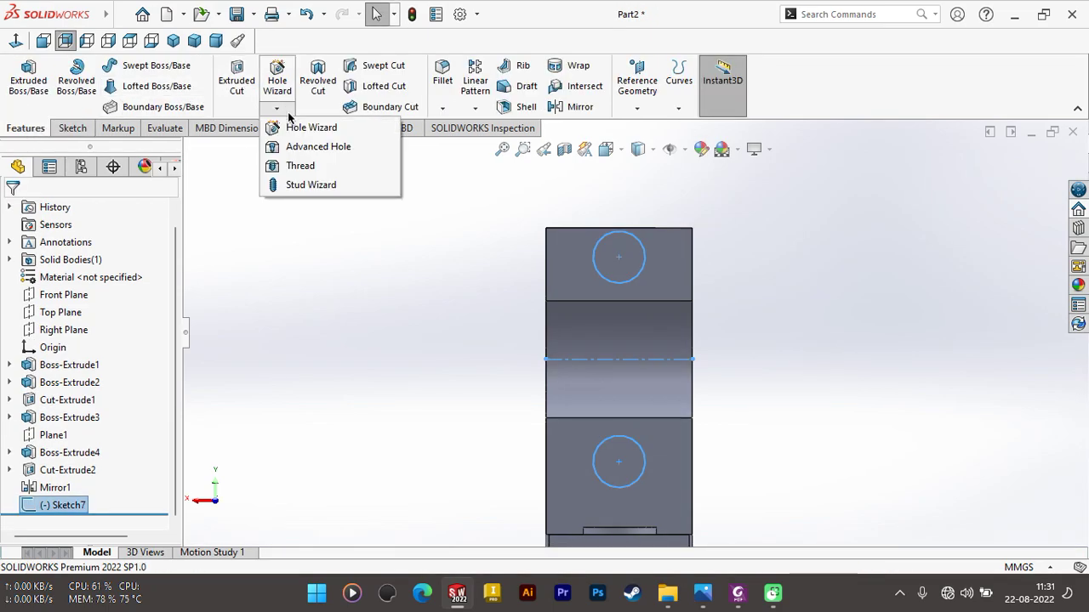
left_click(306, 144)
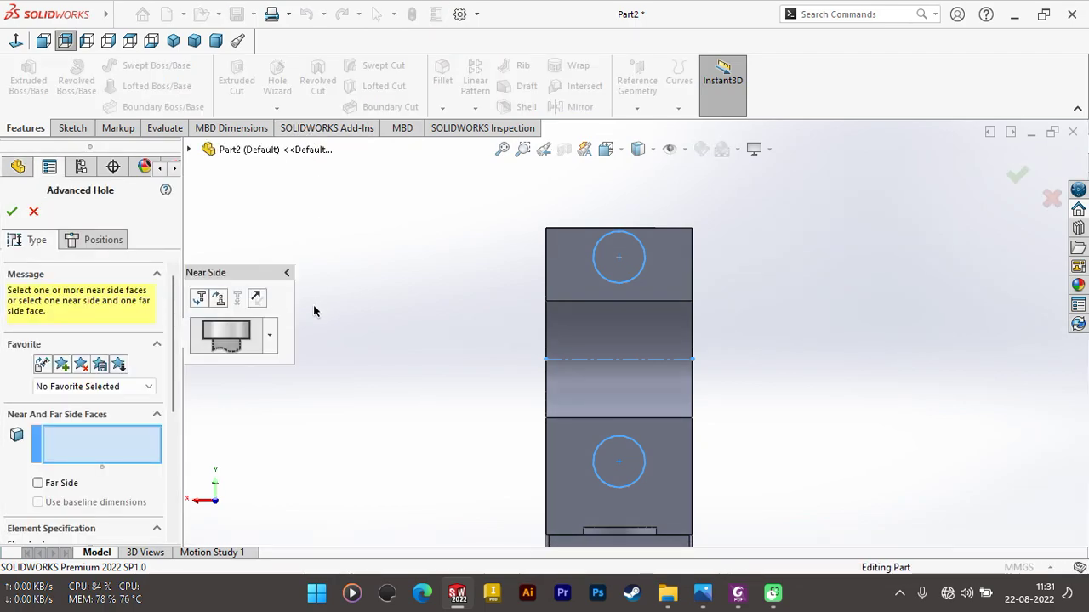
left_click(269, 335)
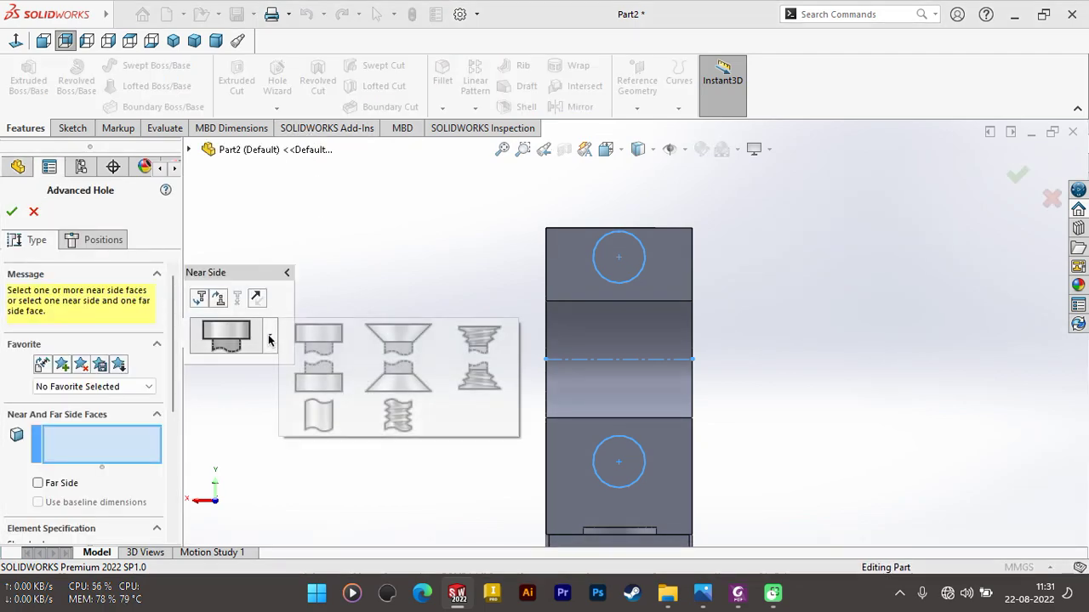
left_click(404, 422)
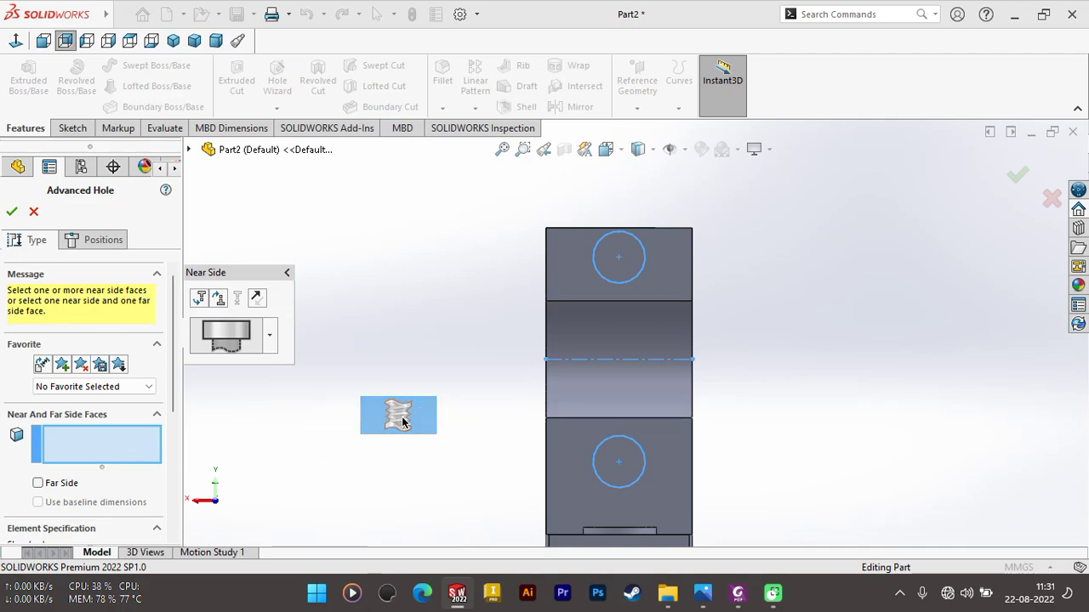
left_click(686, 256)
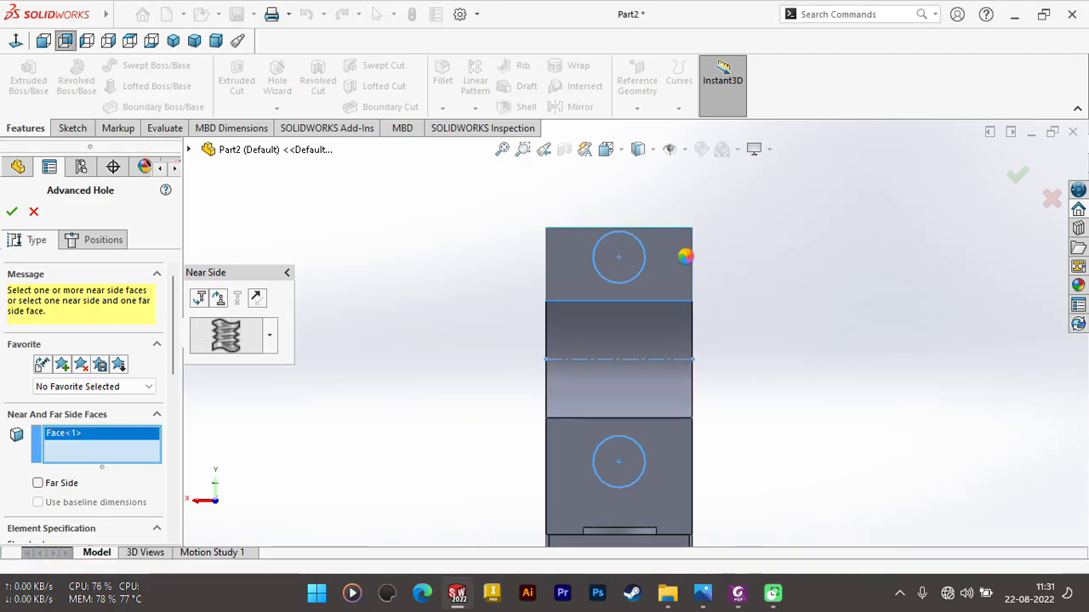
Step: Add the lower face and set the hole to ANSI Metric with M20x1.5 thread size
left_click(668, 482)
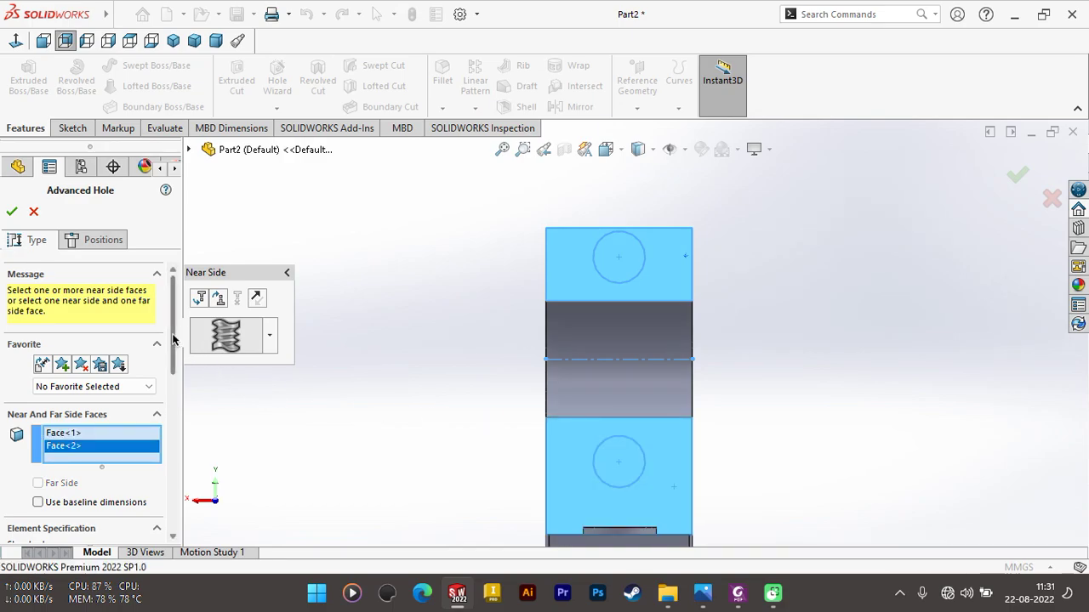
scroll(173, 340, "down", 5)
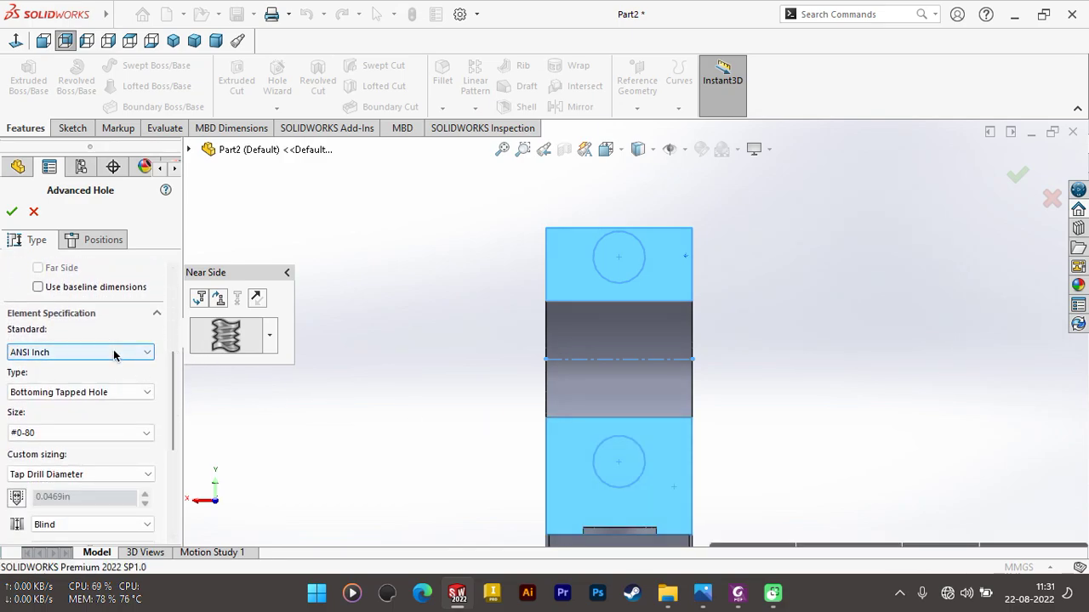
left_click(114, 355)
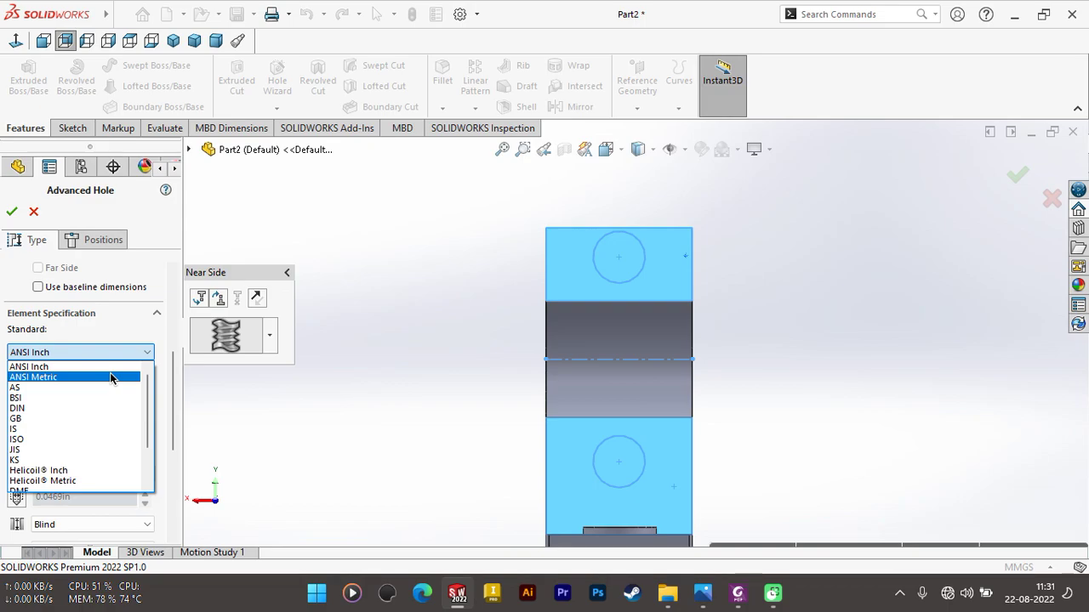
left_click(111, 377)
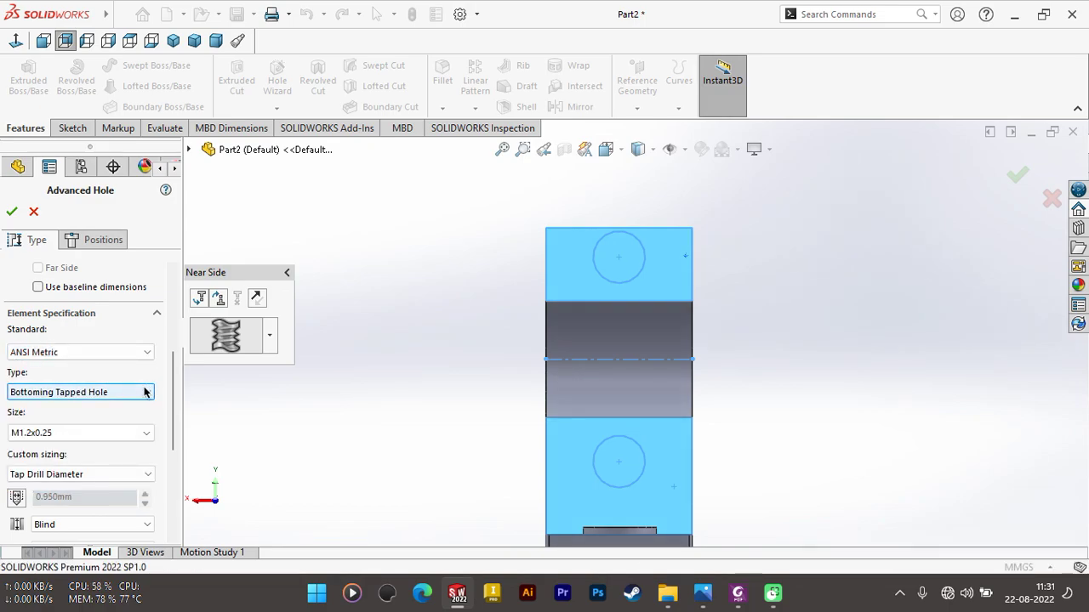
scroll(166, 387, "down", 3)
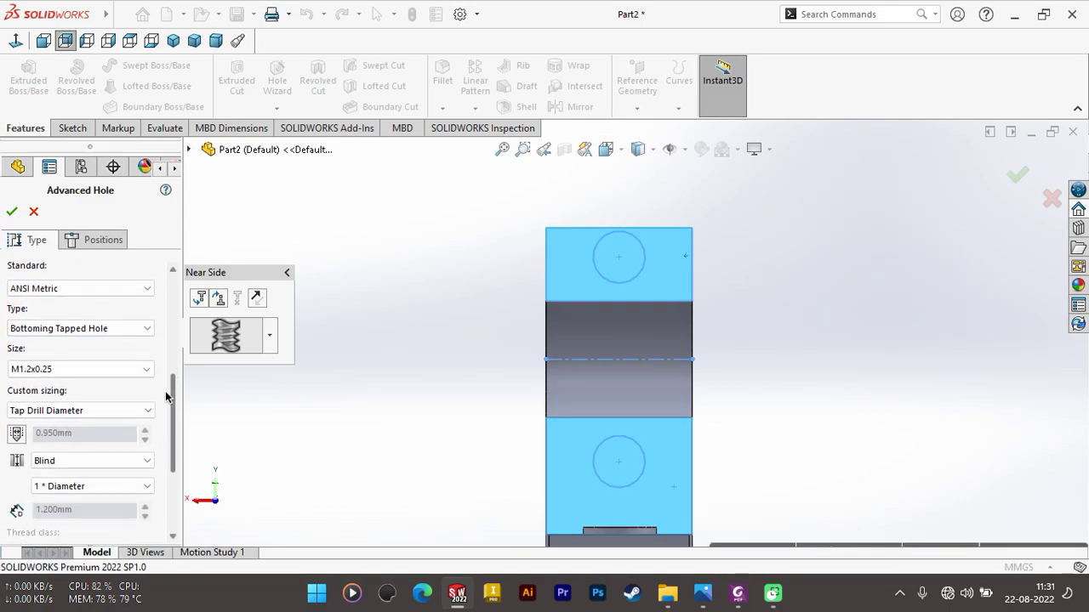
left_click(138, 369)
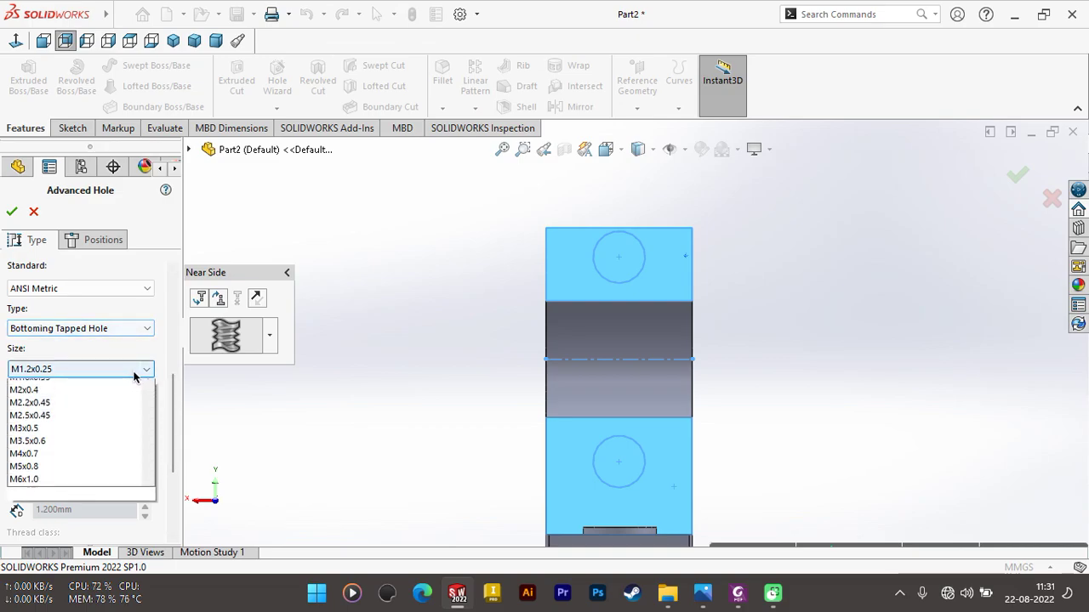
scroll(123, 459, "down", 3)
scroll(111, 459, "down", 3)
scroll(101, 450, "down", 1)
scroll(100, 460, "down", 1)
left_click(97, 457)
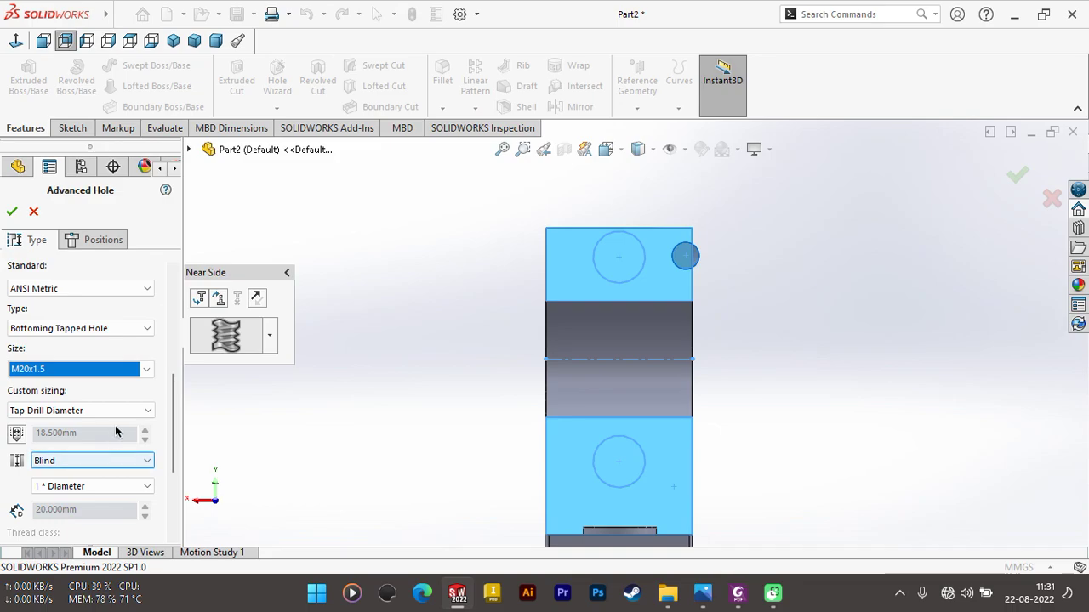
Step: Use a cosmetic-thread tap drill, 20 mm thread depth and a 118° drill-point end
left_click(136, 411)
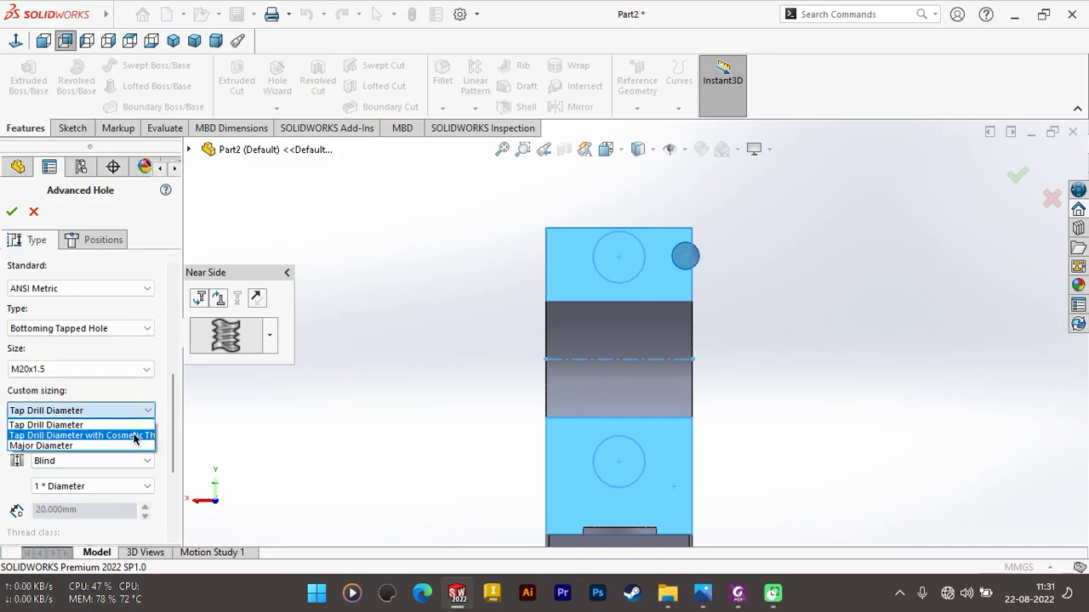
left_click(132, 438)
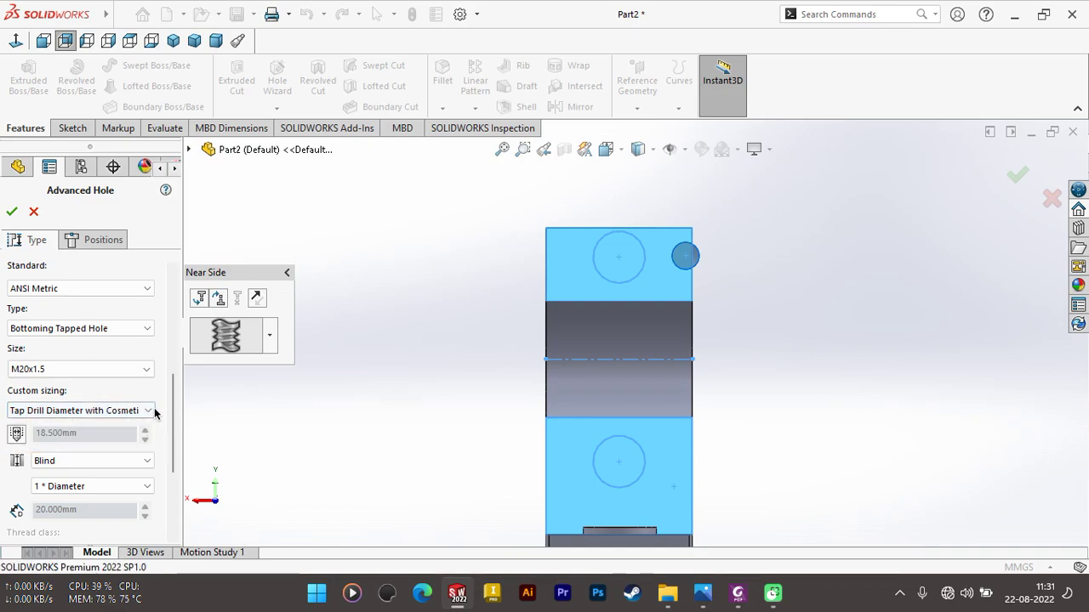
scroll(162, 420, "down", 2)
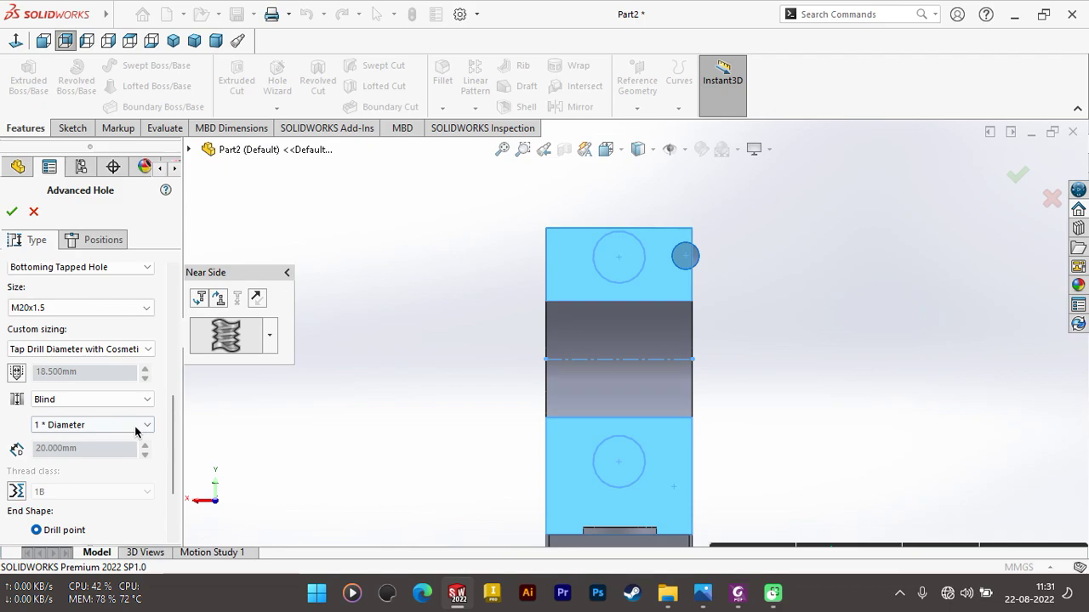
left_click(136, 427)
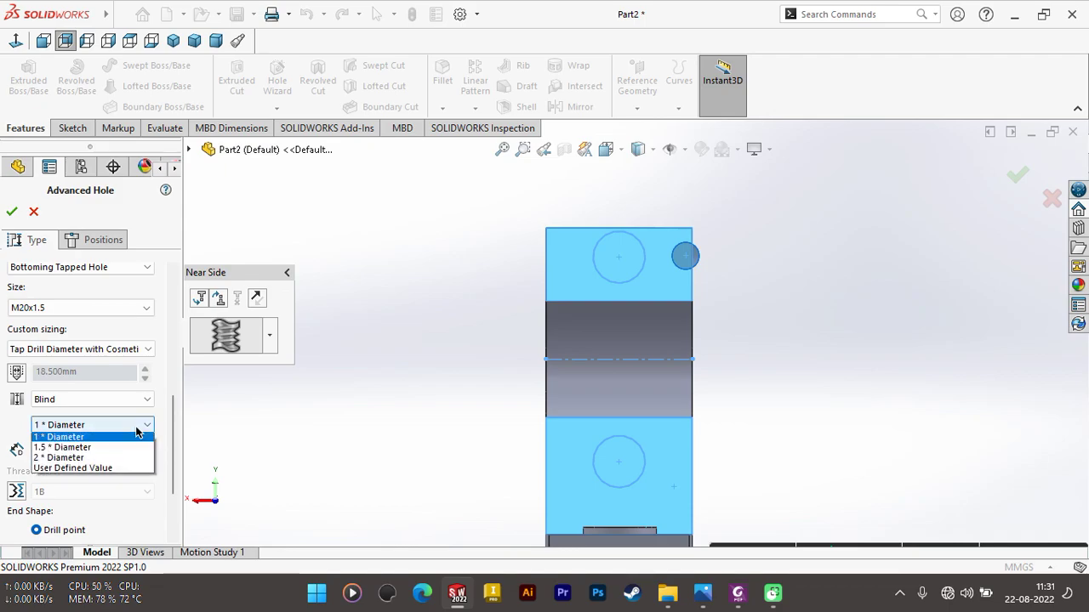
left_click(133, 470)
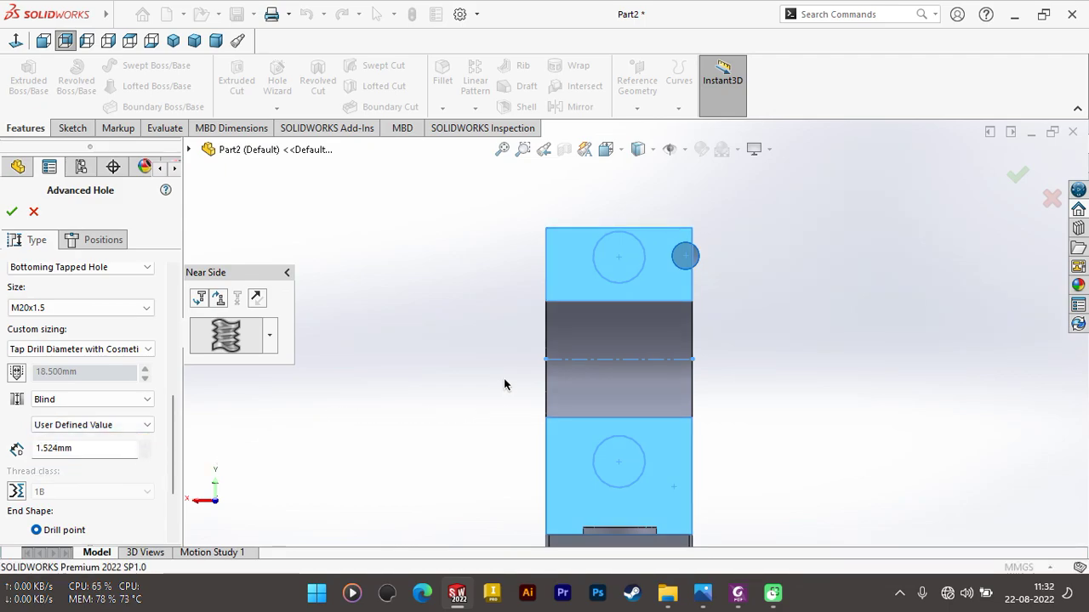
middle_click_drag(502, 387, 740, 257)
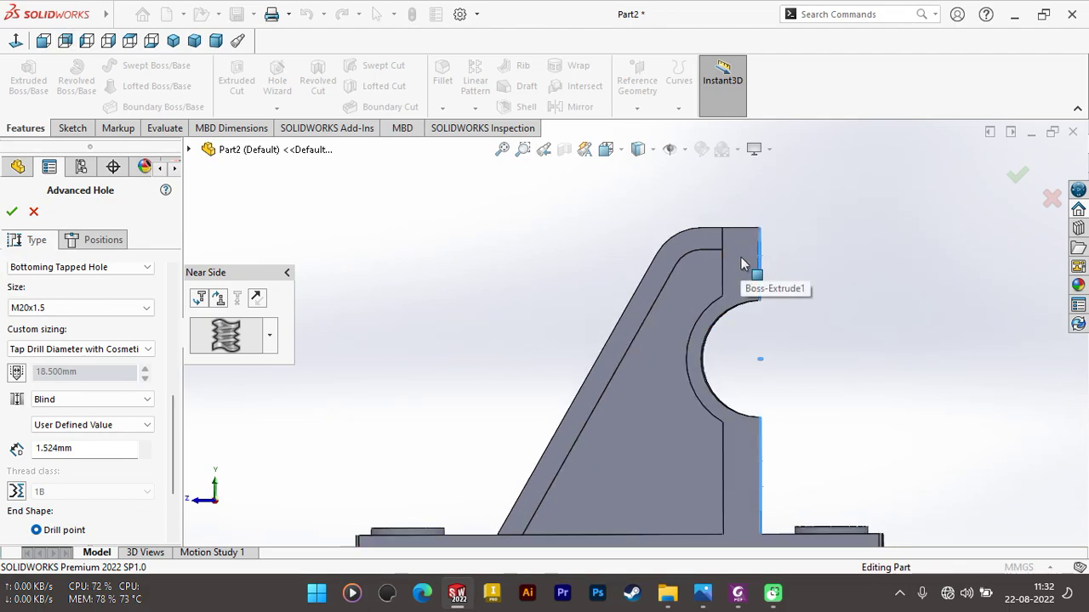
double_click(89, 448)
type("20.000")
key("Return")
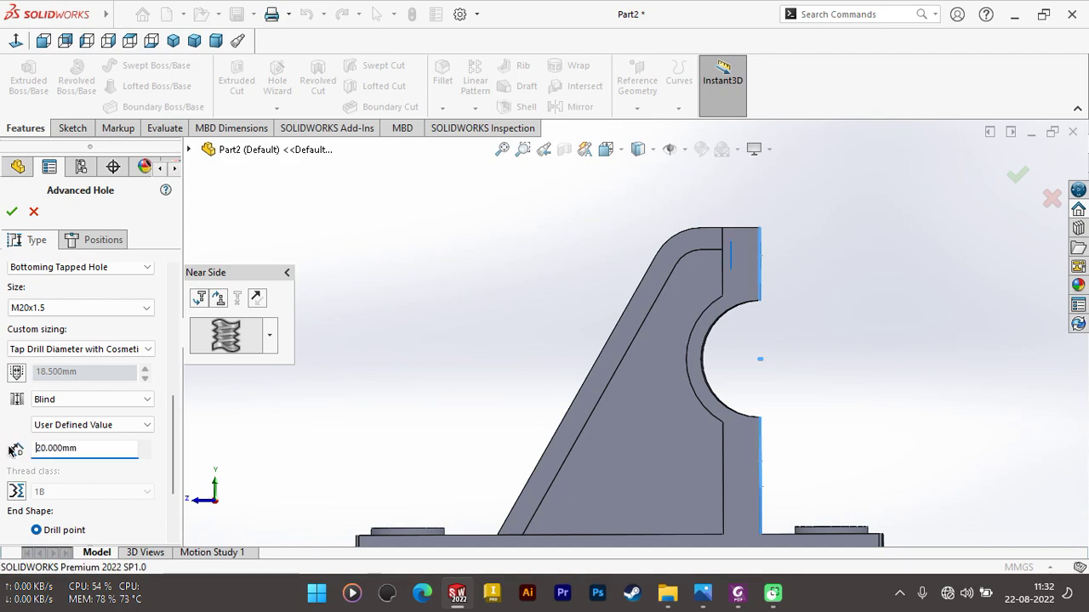
left_click_drag(175, 399, 168, 441)
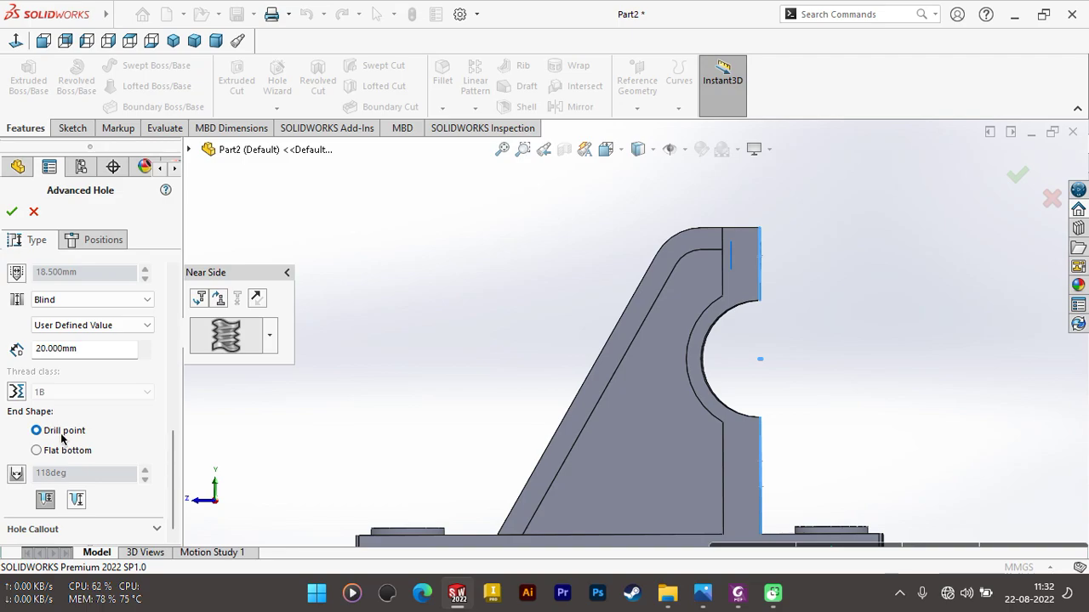
left_click(15, 475)
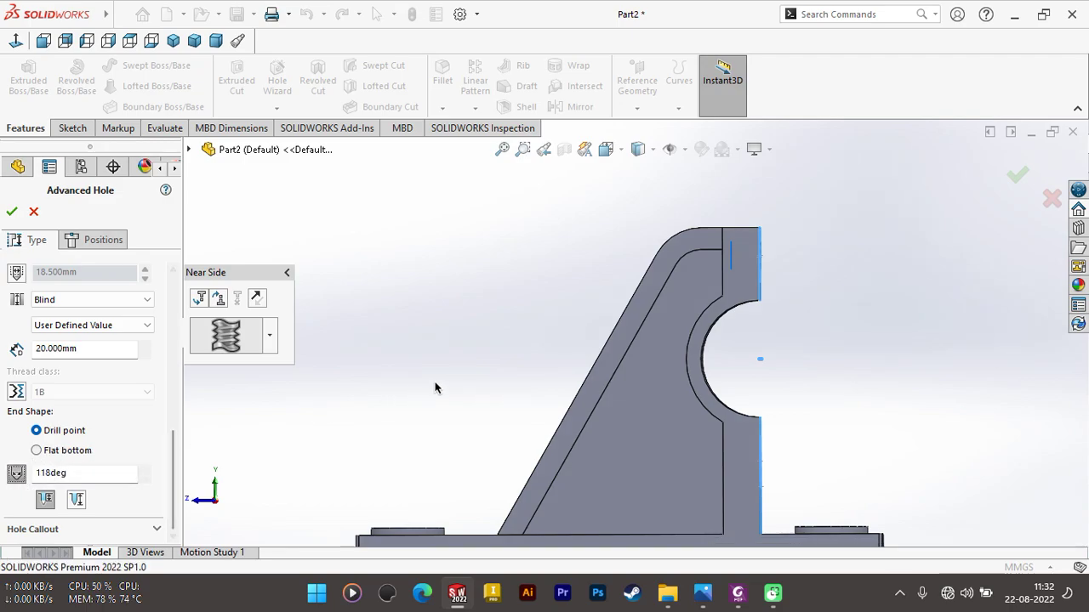
middle_click_drag(434, 387, 358, 356)
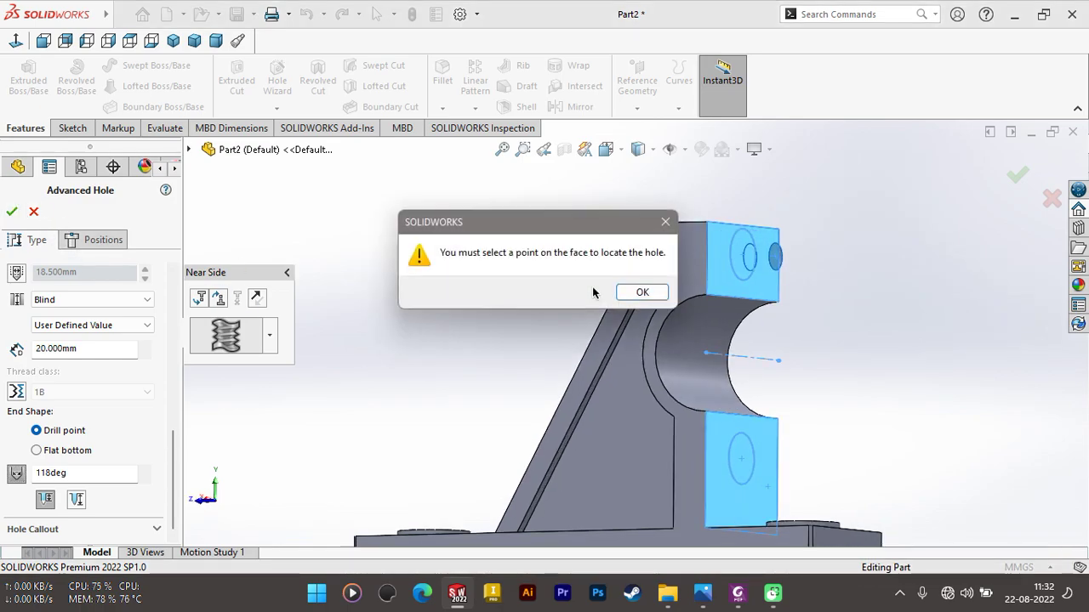
Step: Dismiss the warning and place tapped holes at the upper and lower circle centres, creating AdvancedHole1
left_click(642, 293)
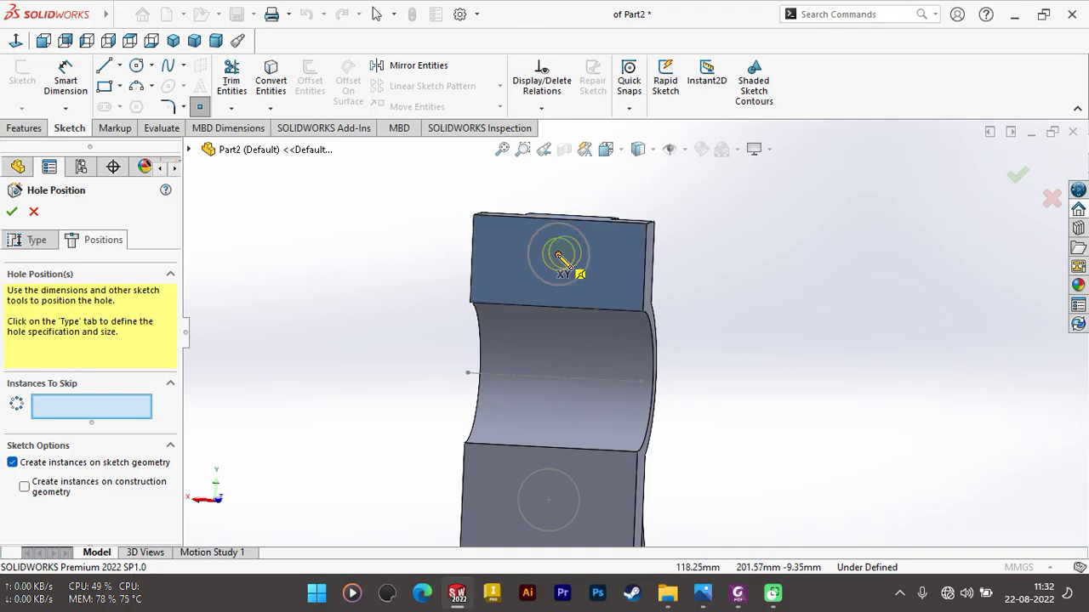
left_click(558, 255)
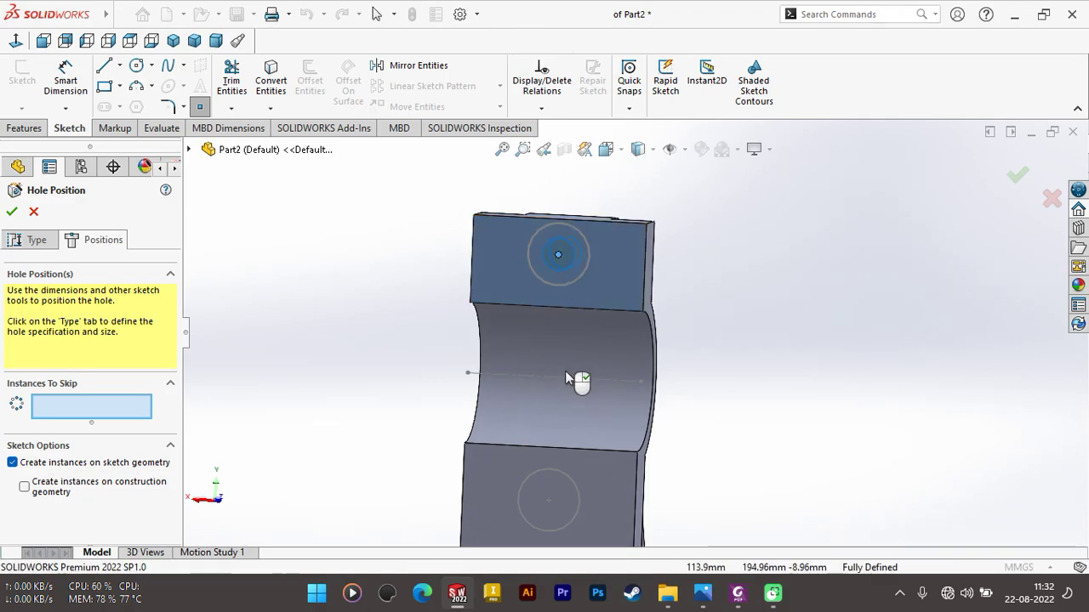
left_click(548, 501)
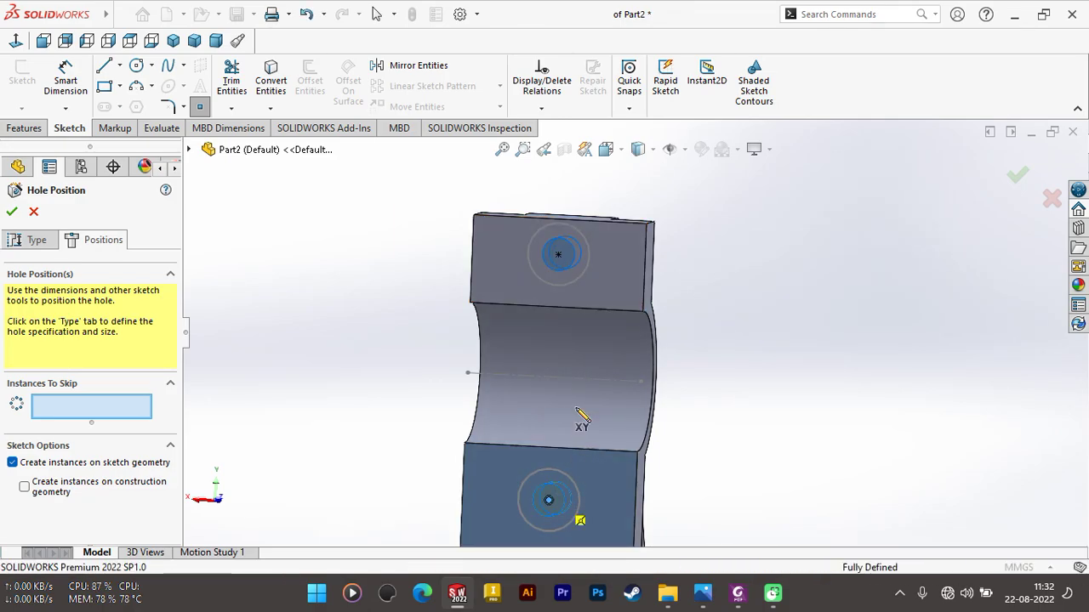
left_click(11, 213)
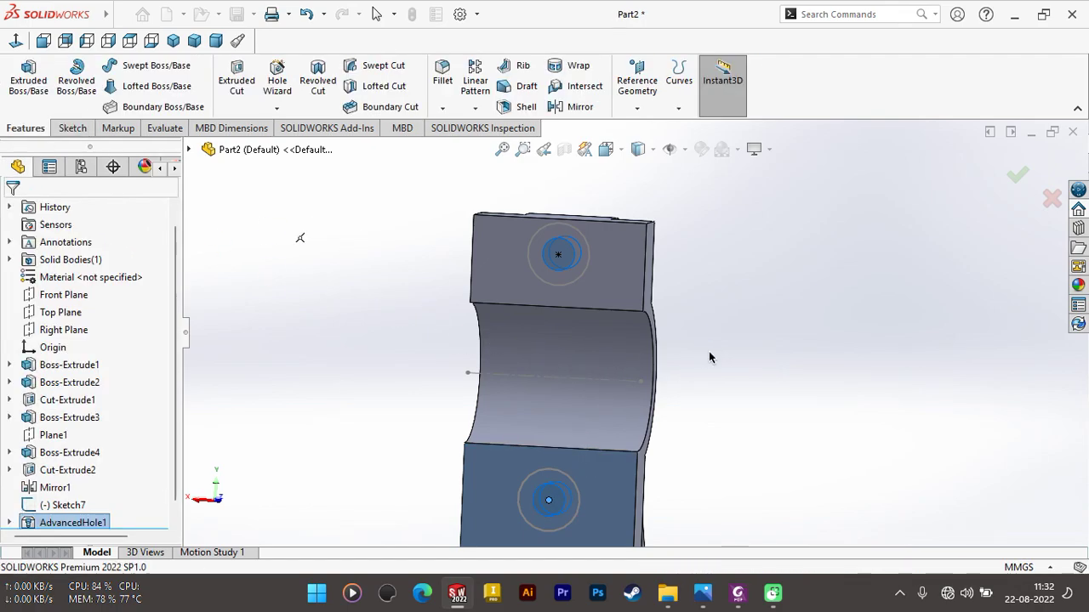
mouse_move(709, 357)
middle_mouse_down()
mouse_move(627, 305)
mouse_move(533, 382)
middle_mouse_up()
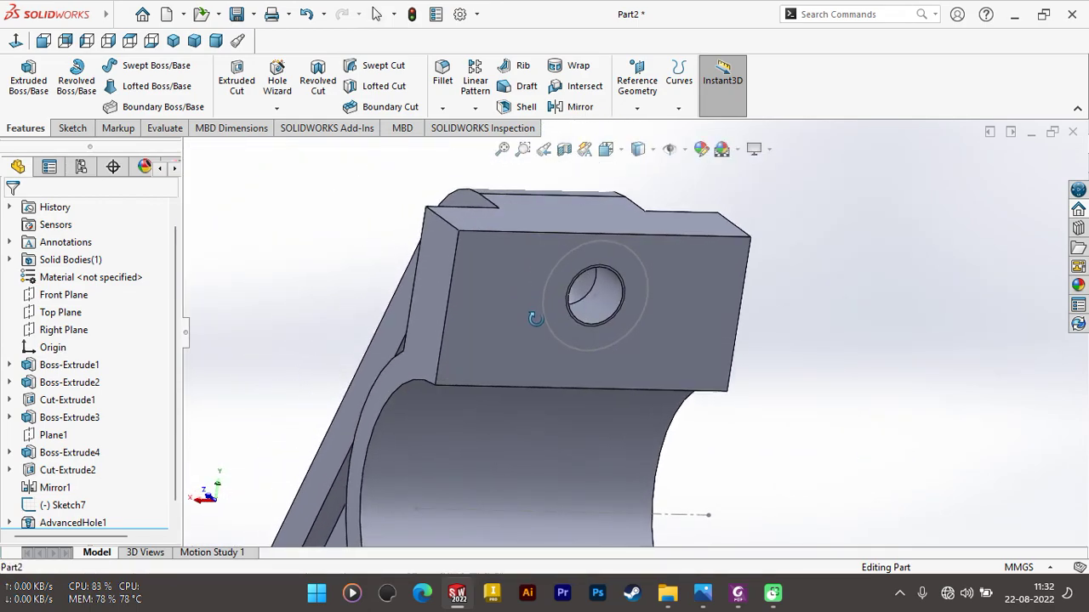
Step: Zoom in on the new tapped hole, then open the system Options dialog
scroll(553, 337, "up", 3)
scroll(612, 341, "down", 2)
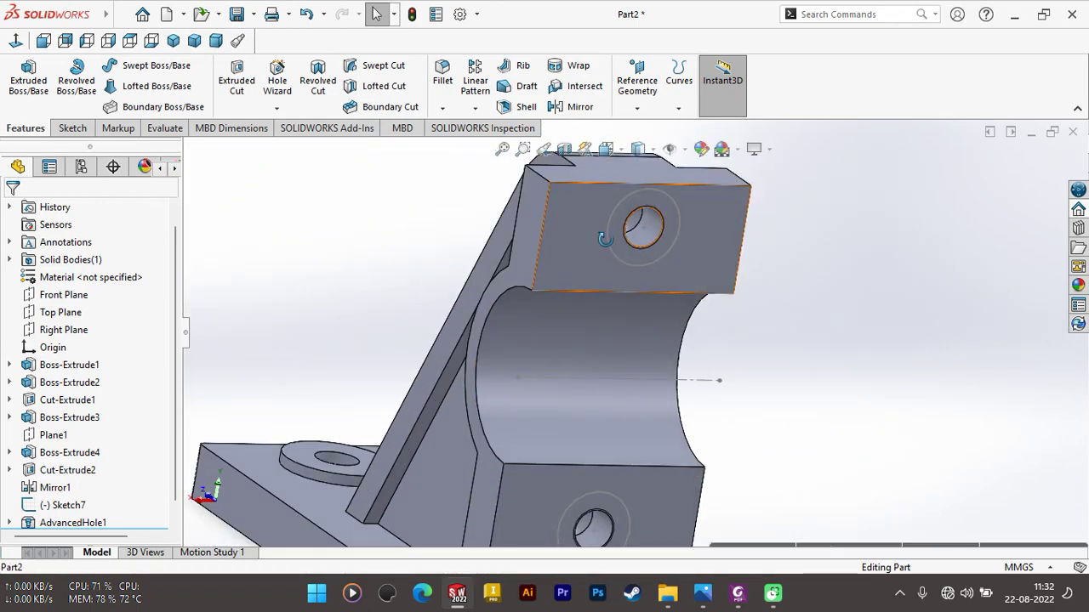
scroll(638, 255, "down", 2)
scroll(641, 228, "down", 2)
scroll(640, 231, "down", 1)
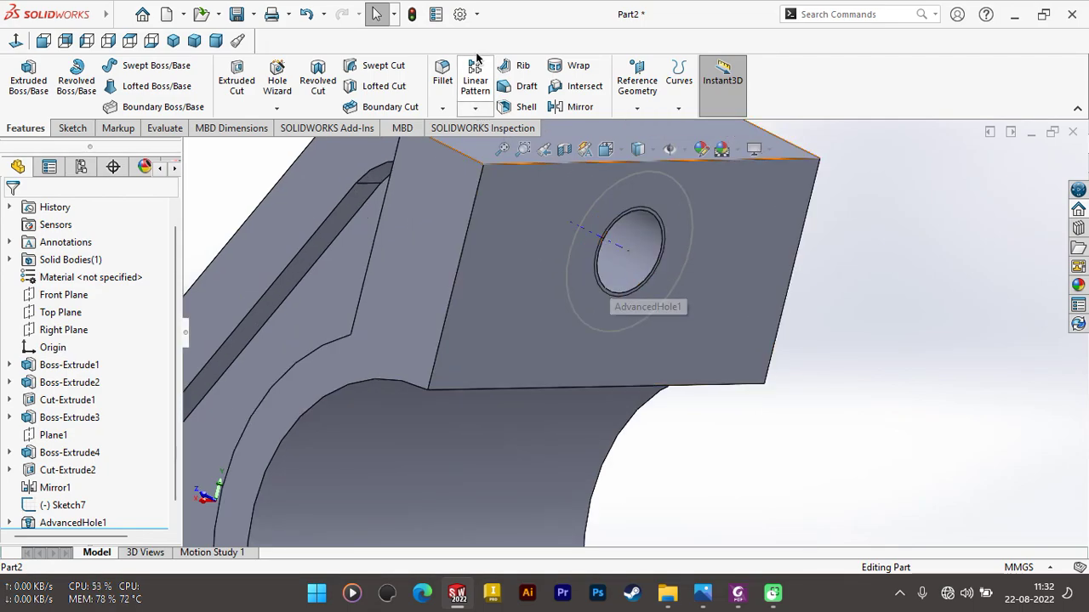
left_click(475, 15)
left_click(485, 37)
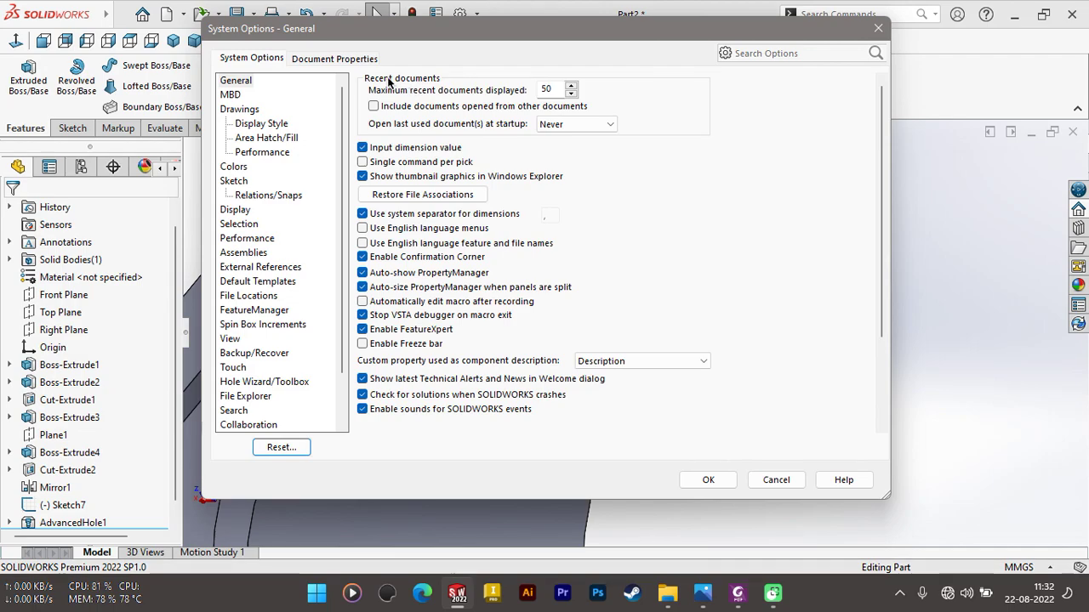
Step: Enable Shaded cosmetic threads under Document Properties > Detailing and apply
left_click(335, 58)
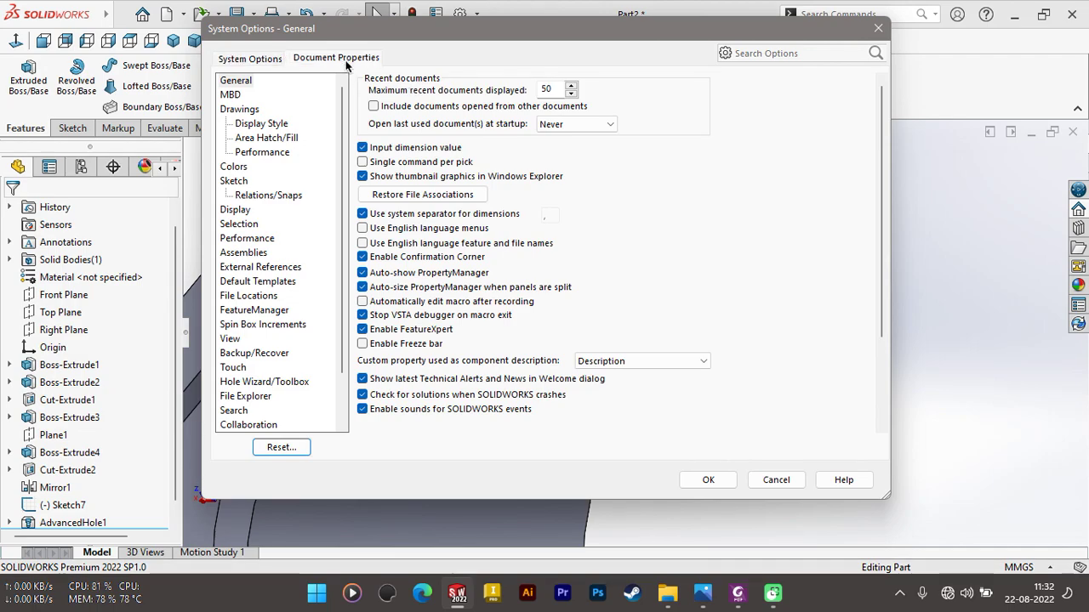
left_click(234, 169)
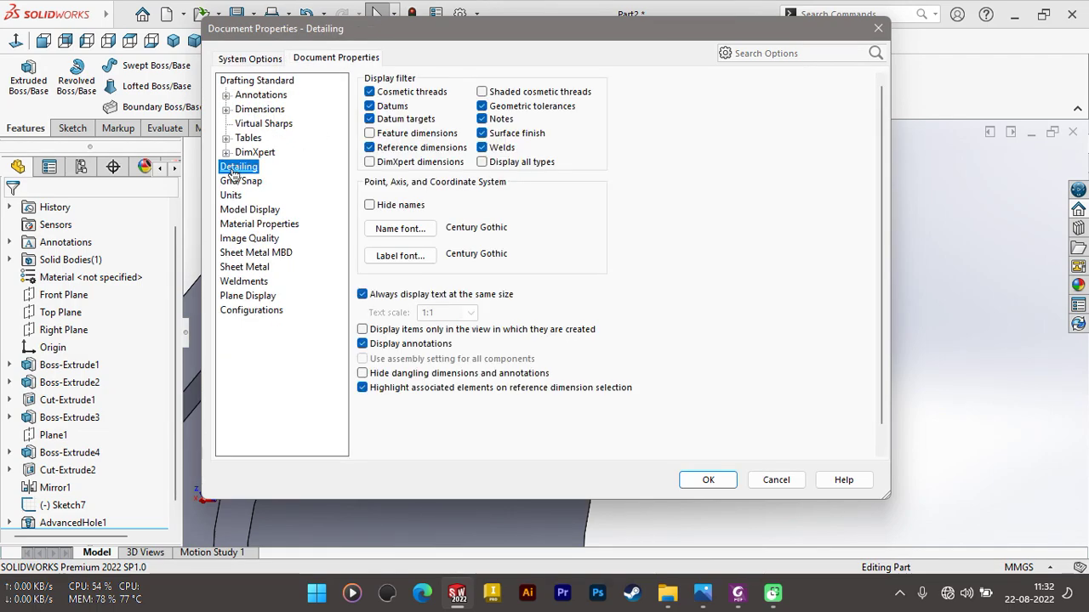
left_click(491, 89)
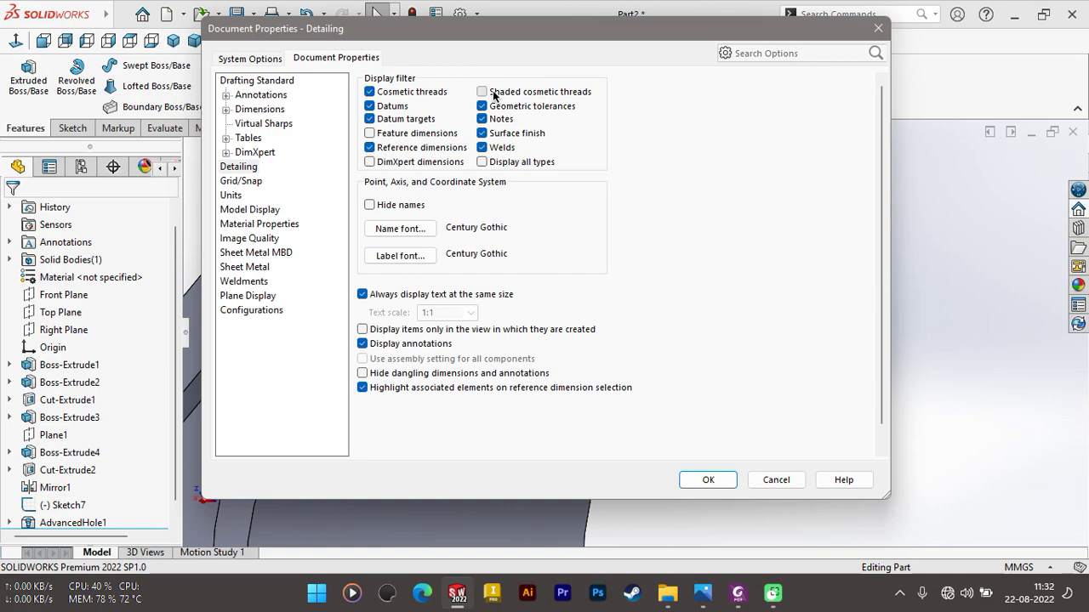
left_click(706, 479)
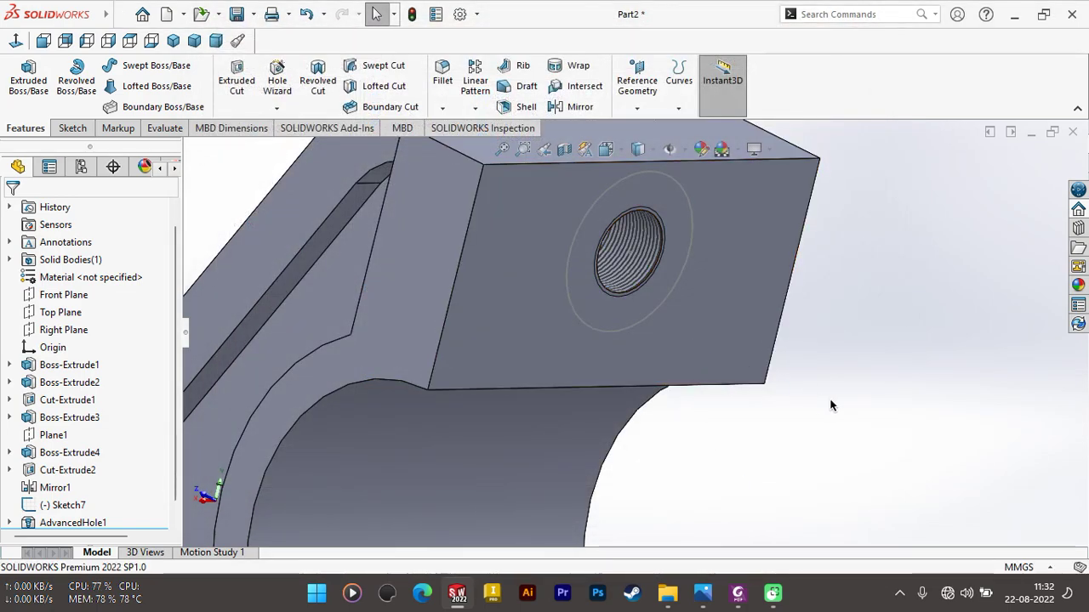
scroll(651, 318, "down", 1)
scroll(627, 270, "down", 1)
scroll(627, 264, "up", 2)
scroll(584, 252, "up", 2)
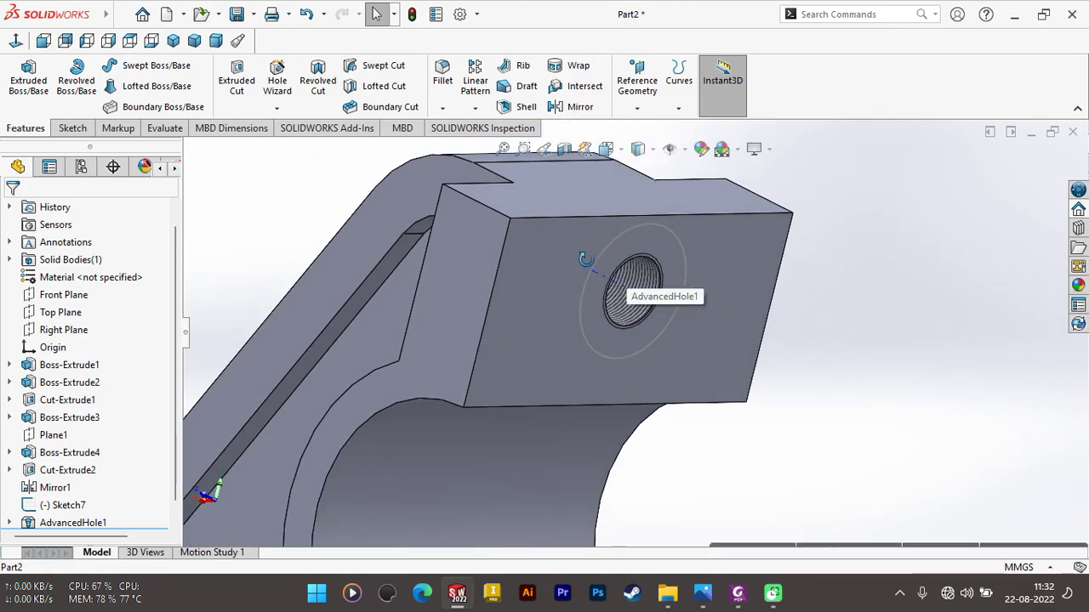
scroll(575, 309, "up", 2)
scroll(598, 367, "up", 2)
scroll(643, 515, "down", 1)
scroll(625, 328, "down", 2)
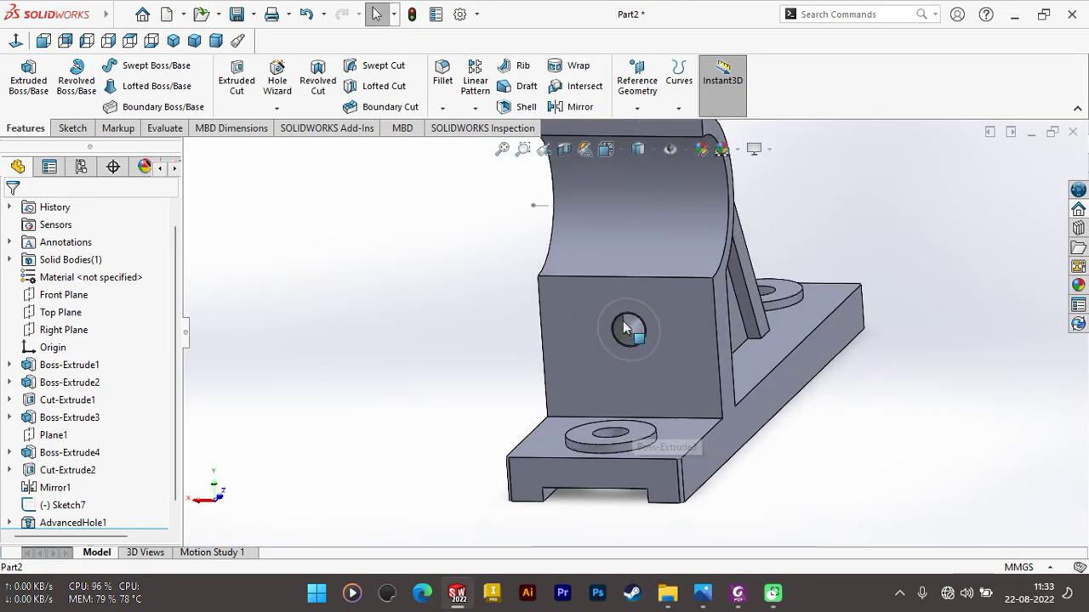
scroll(612, 332, "down", 1)
scroll(606, 343, "down", 2)
scroll(606, 343, "up", 1)
scroll(617, 349, "up", 3)
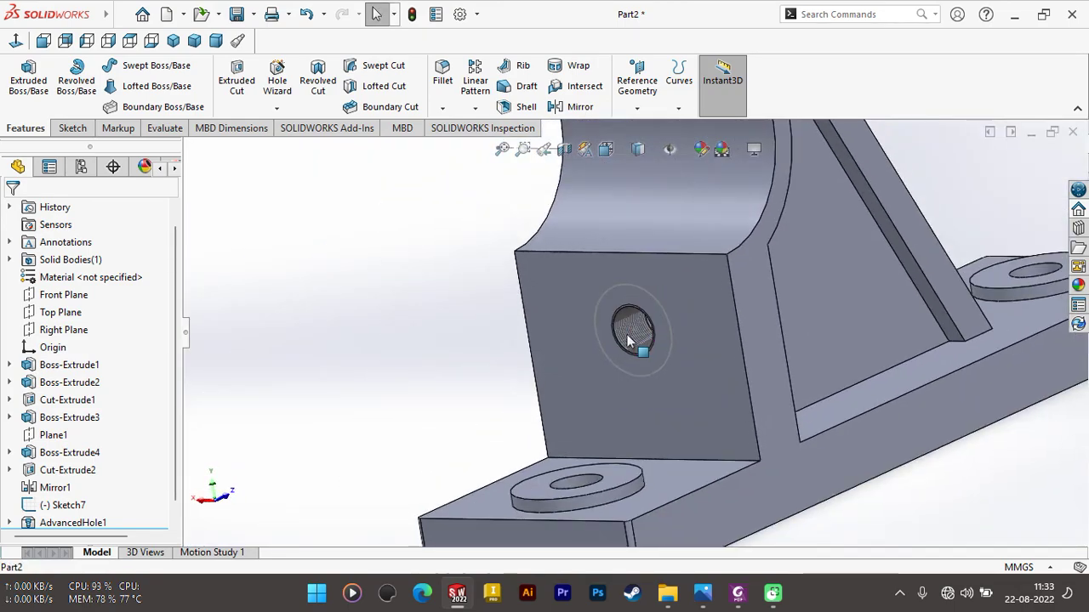
scroll(627, 335, "up", 2)
middle_click_drag(542, 323, 610, 354)
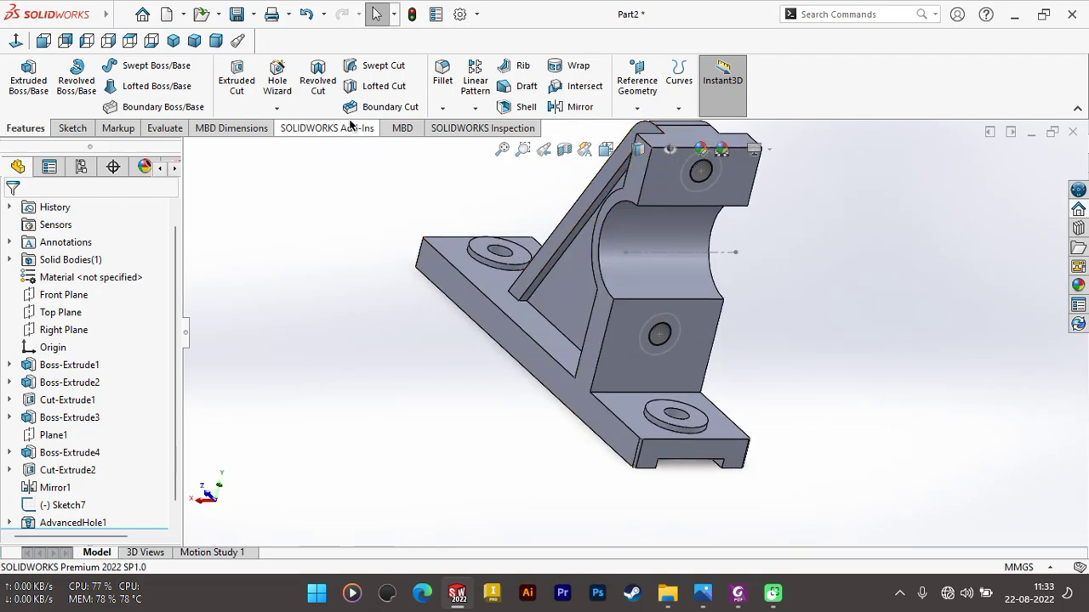
left_click(82, 128)
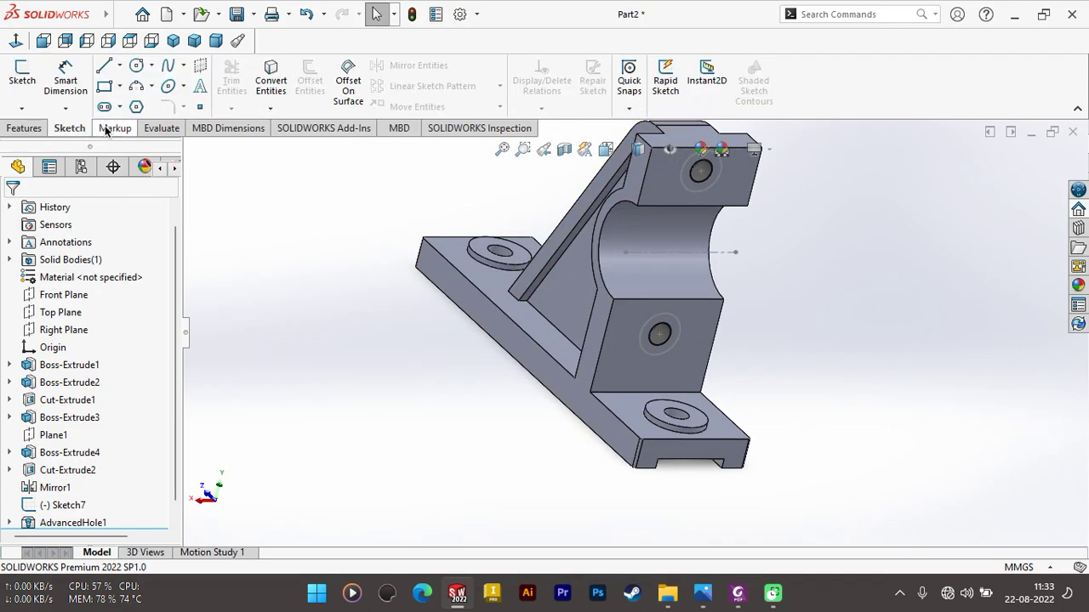
left_click(25, 127)
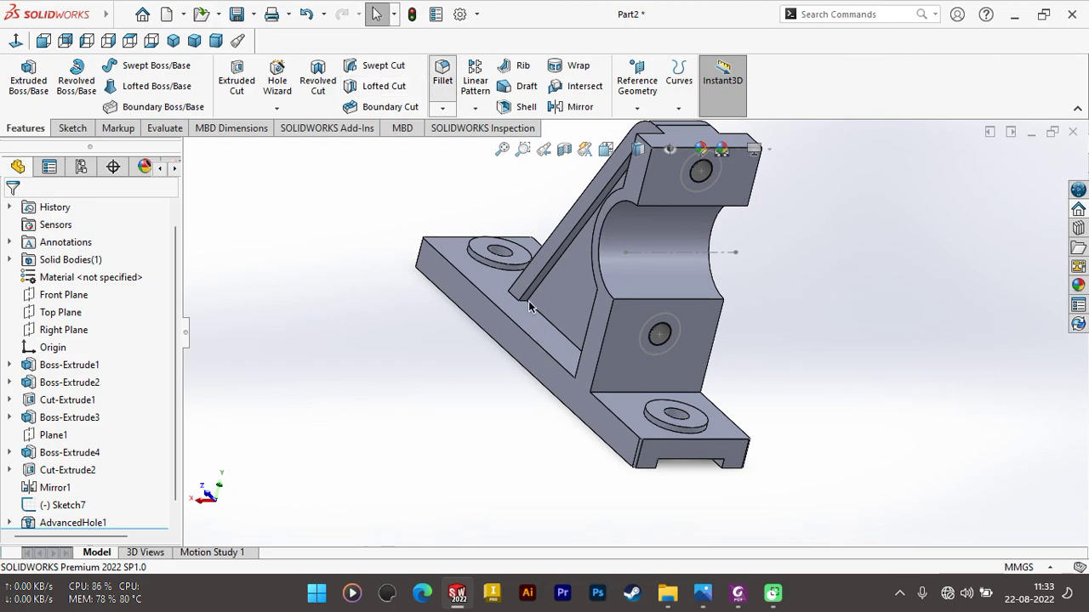
Step: Select the rib edge, block bottom edge, a third edge and the web bottom edge for a 10 mm fillet
scroll(531, 304, "down", 3)
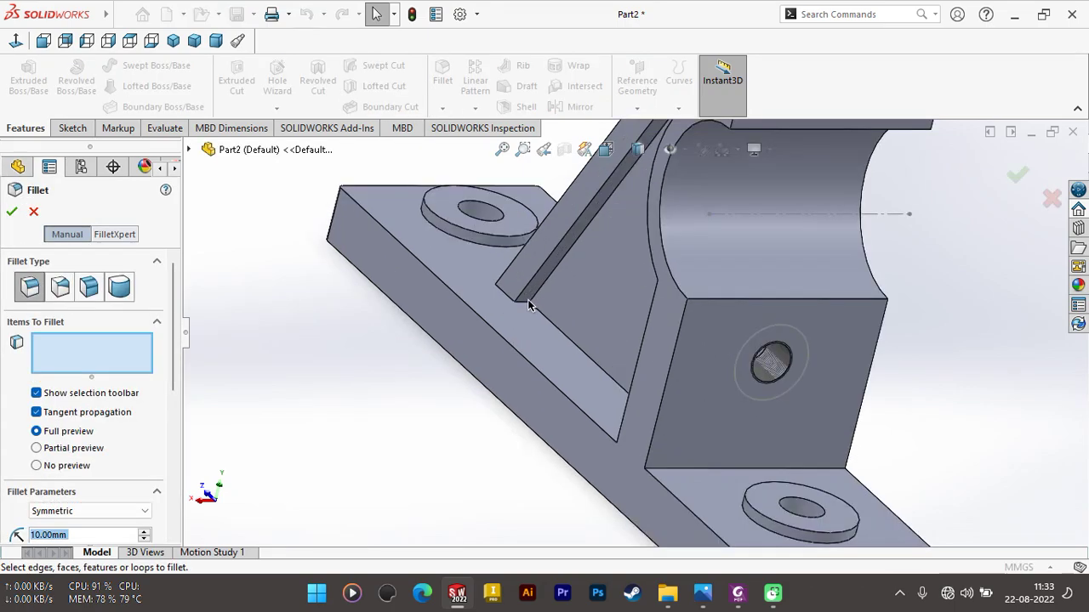
scroll(581, 300, "down", 3)
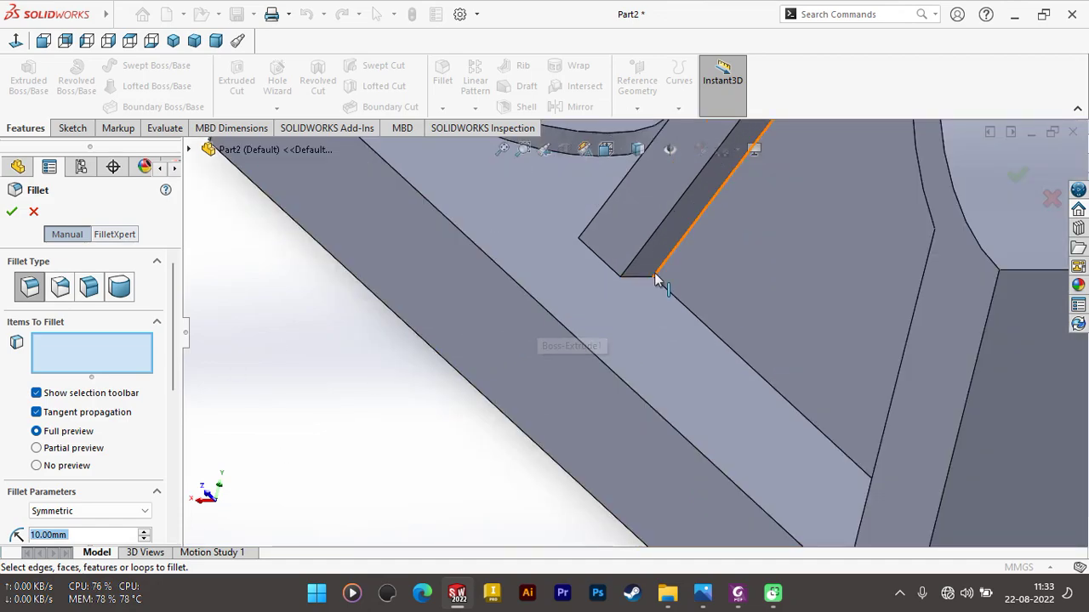
left_click(649, 299)
scroll(655, 315, "up", 3)
mouse_move(720, 369)
middle_mouse_down()
mouse_move(838, 449)
mouse_move(851, 445)
mouse_move(806, 434)
middle_mouse_up()
left_click(804, 425)
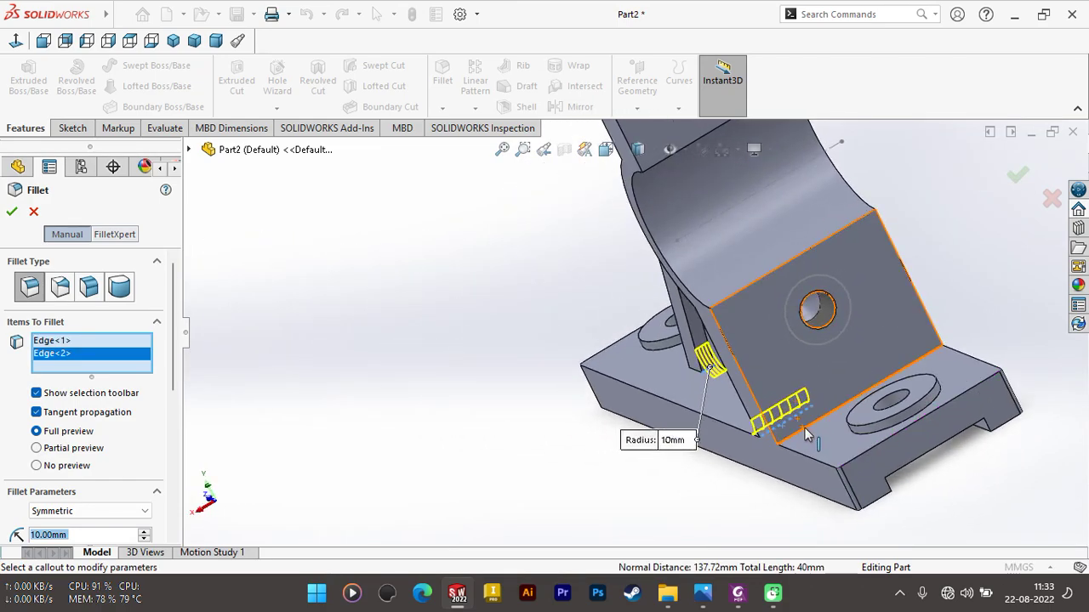
left_click(944, 328)
mouse_move(944, 328)
middle_mouse_down()
mouse_move(803, 380)
mouse_move(608, 481)
middle_mouse_up()
scroll(608, 481, "down", 5)
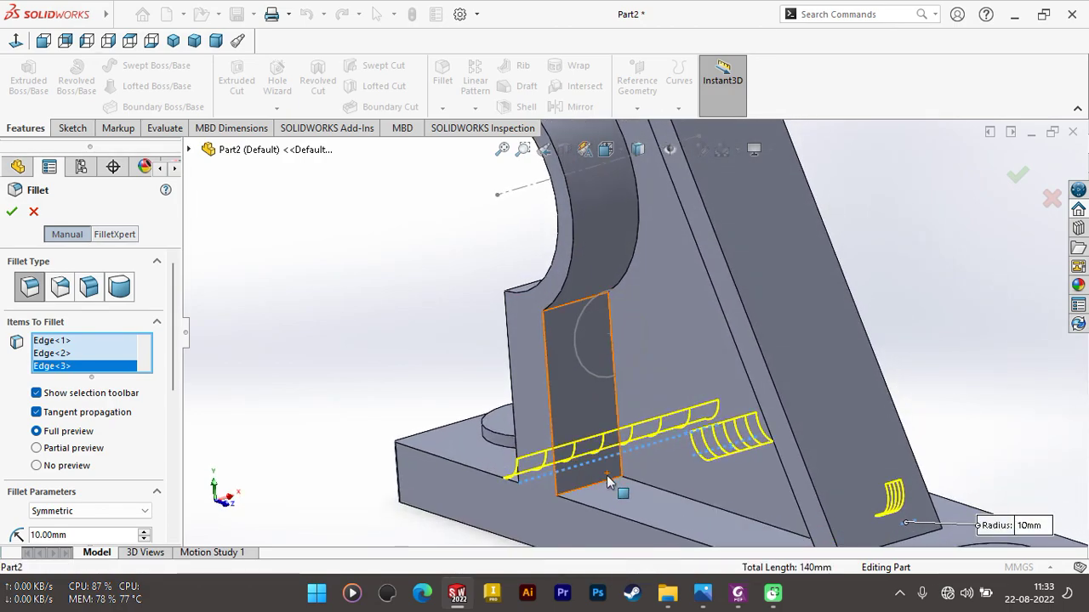
left_click(614, 481)
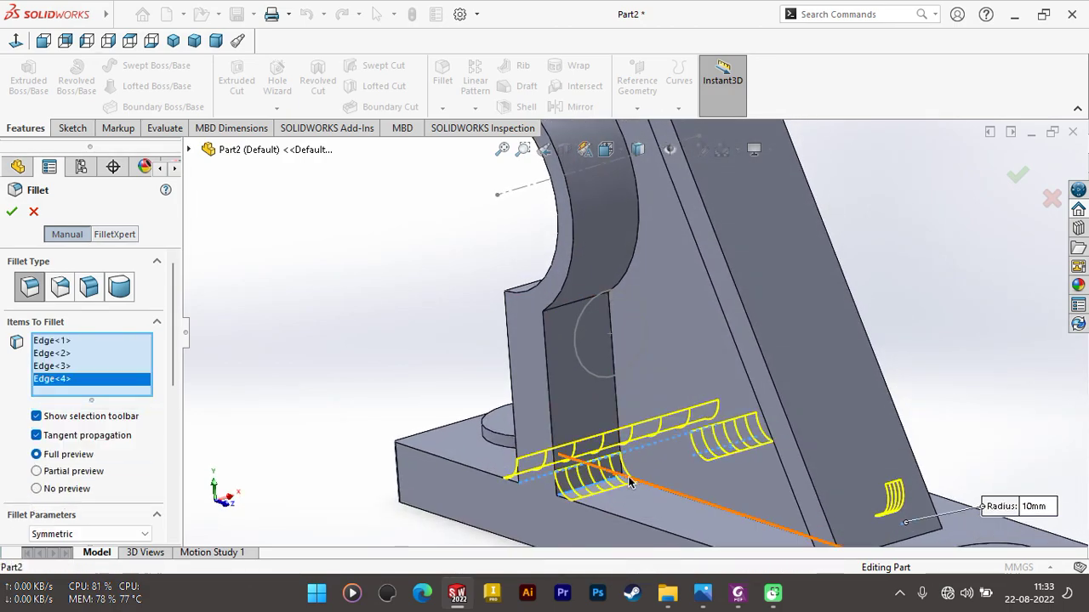
Step: Add the web base edge and apply the 10 mm fillet to all five edges
middle_click_drag(629, 482, 979, 503)
scroll(979, 504, "up", 5)
middle_click_drag(916, 483, 916, 468)
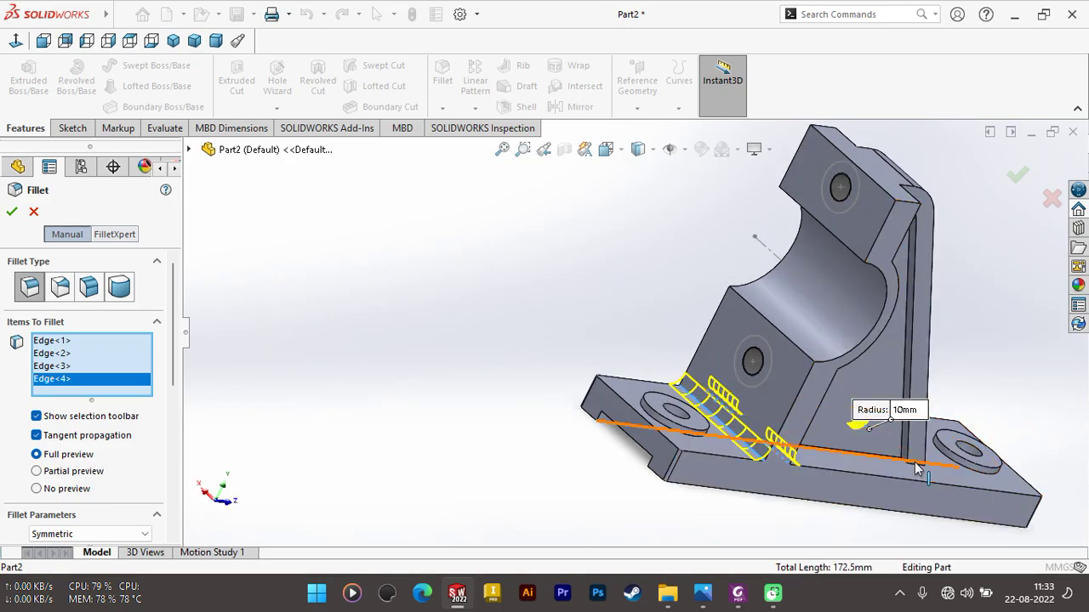
scroll(916, 468, "down", 5)
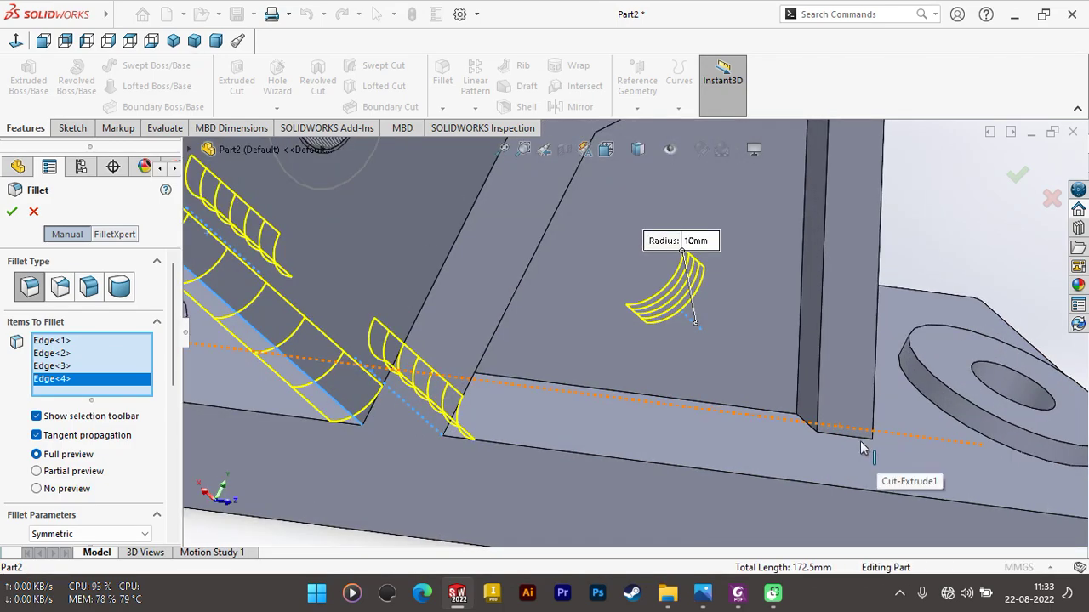
left_click(806, 427)
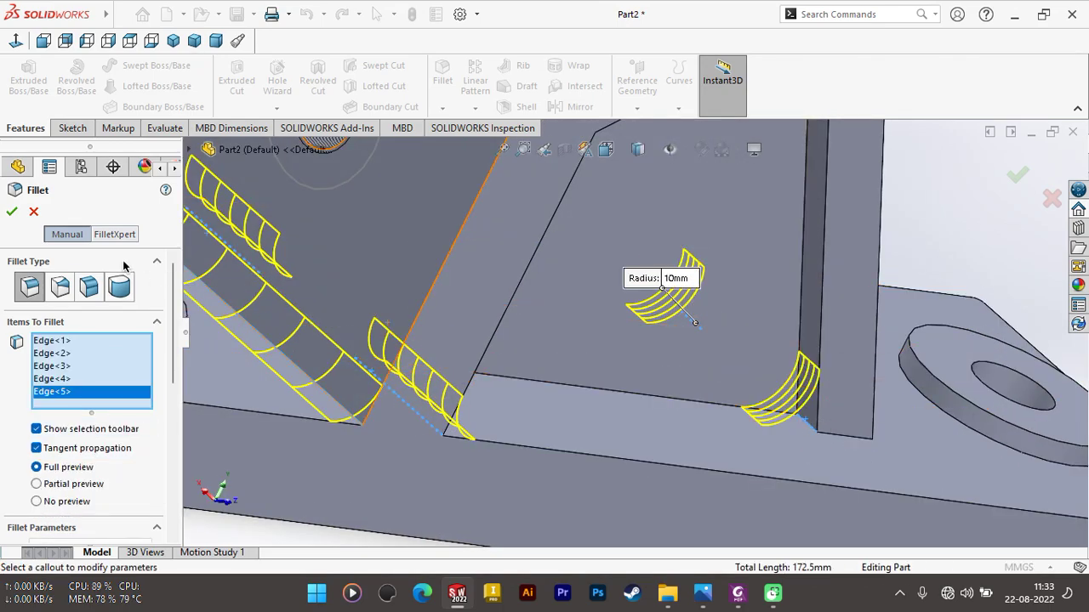
key("Return")
scroll(898, 357, "up", 5)
left_click(858, 376)
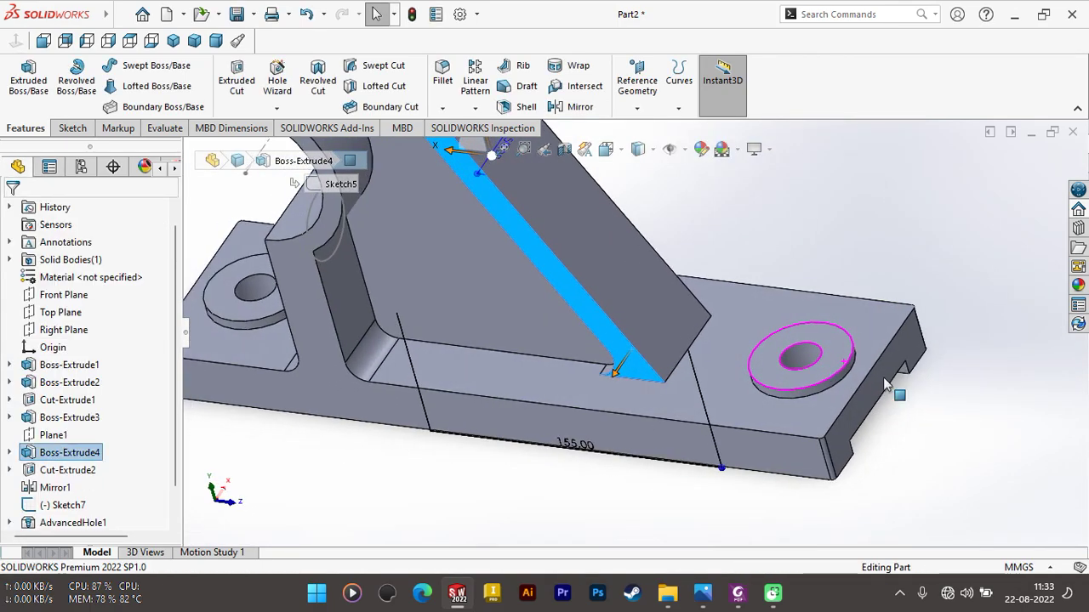
Step: Fillet the rib-to-base edge with a 10 mm radius, then bring up the body.pdf drawing
key("Escape")
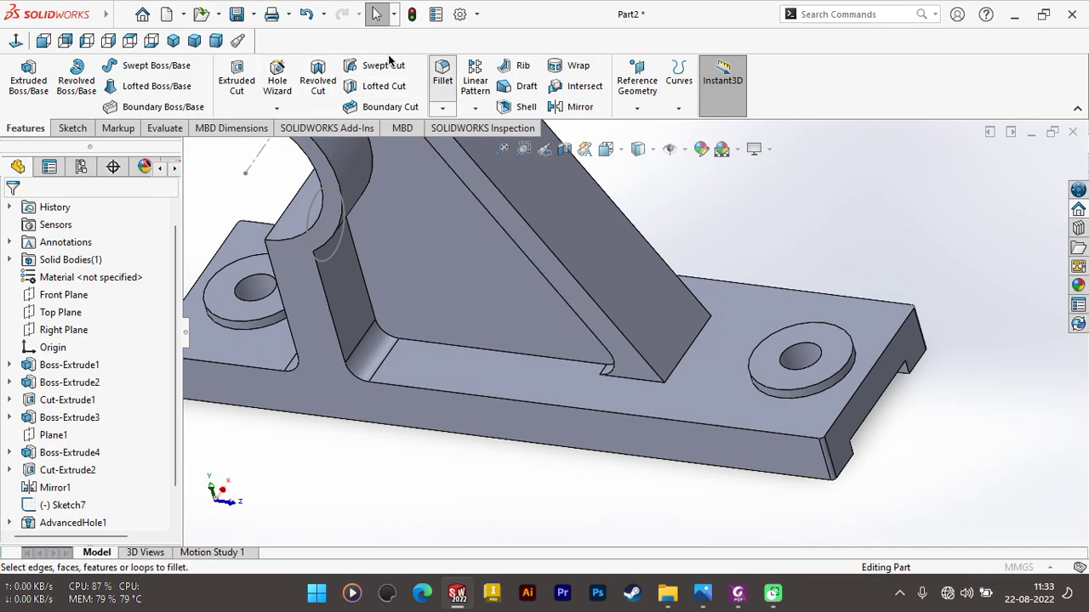
left_click(442, 79)
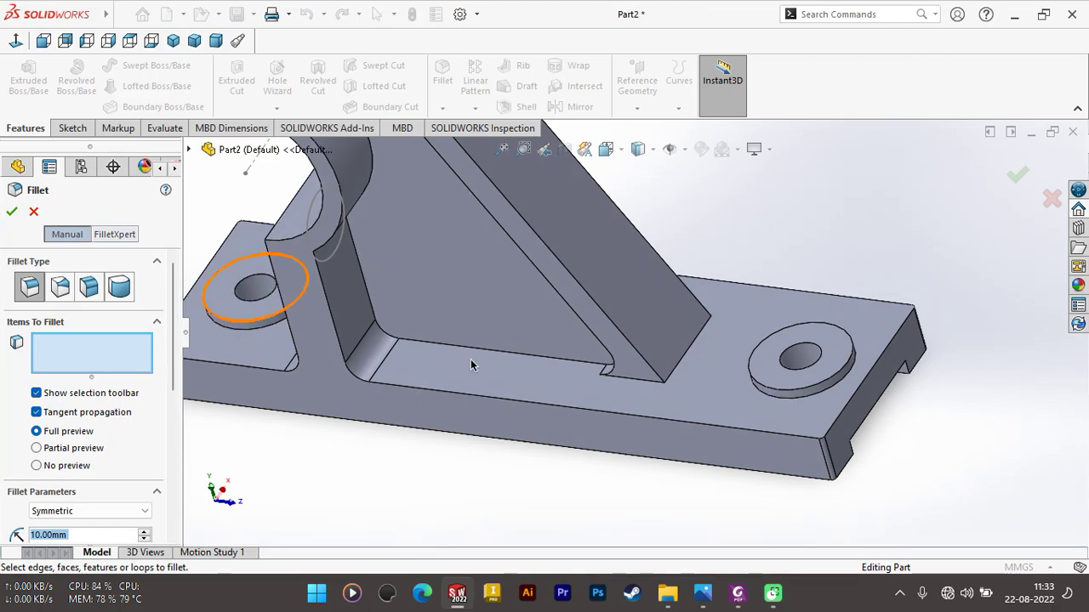
scroll(696, 340, "up", 2)
left_click(698, 334)
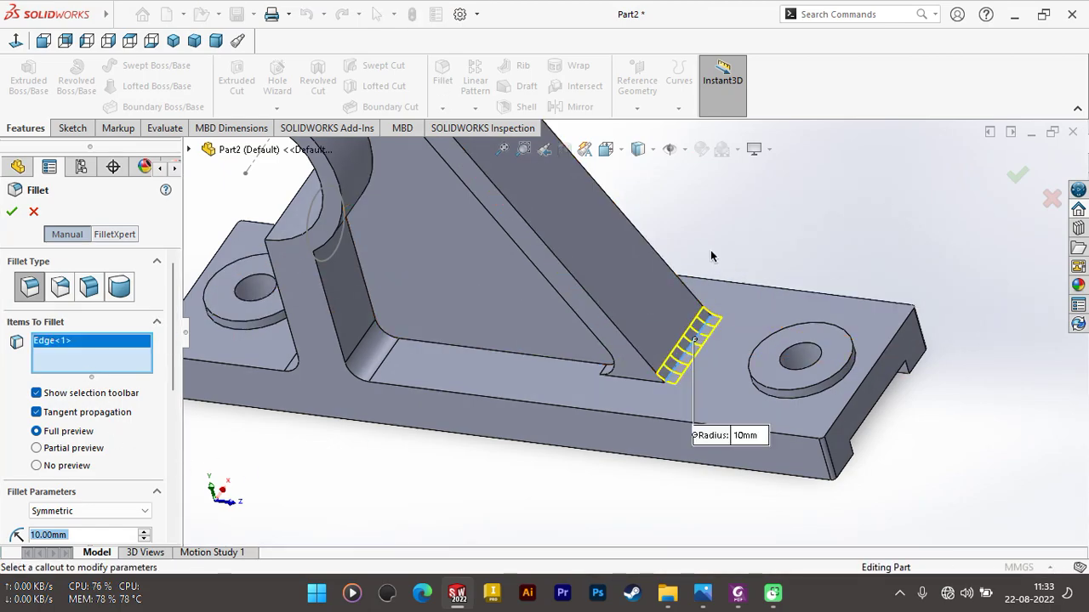
scroll(698, 336, "up", 2)
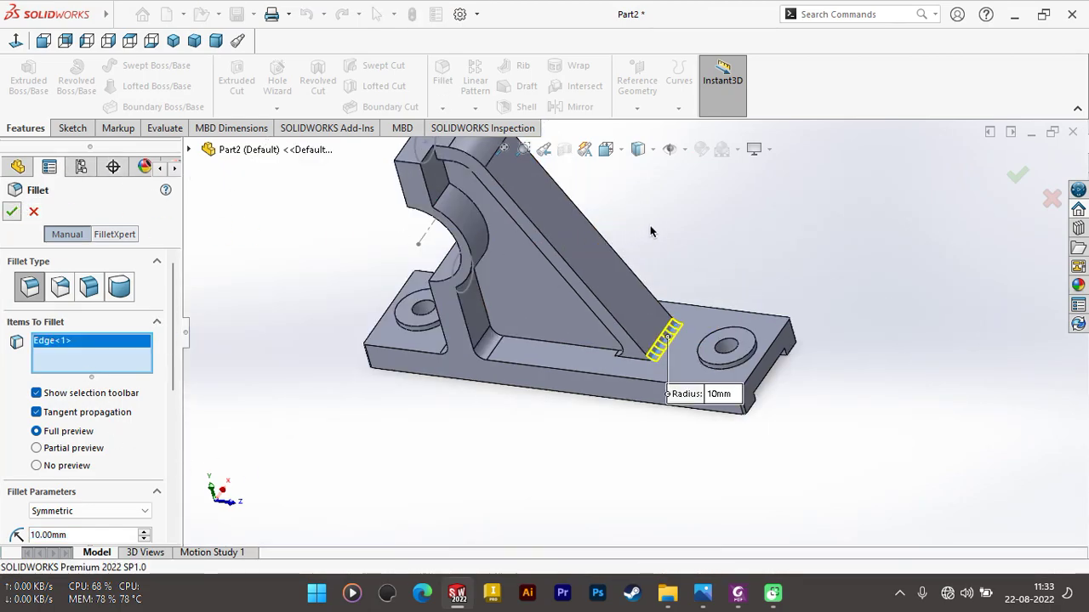
key("Return")
mouse_move(653, 222)
middle_mouse_down()
mouse_move(673, 222)
mouse_move(656, 212)
middle_mouse_up()
left_click(738, 593)
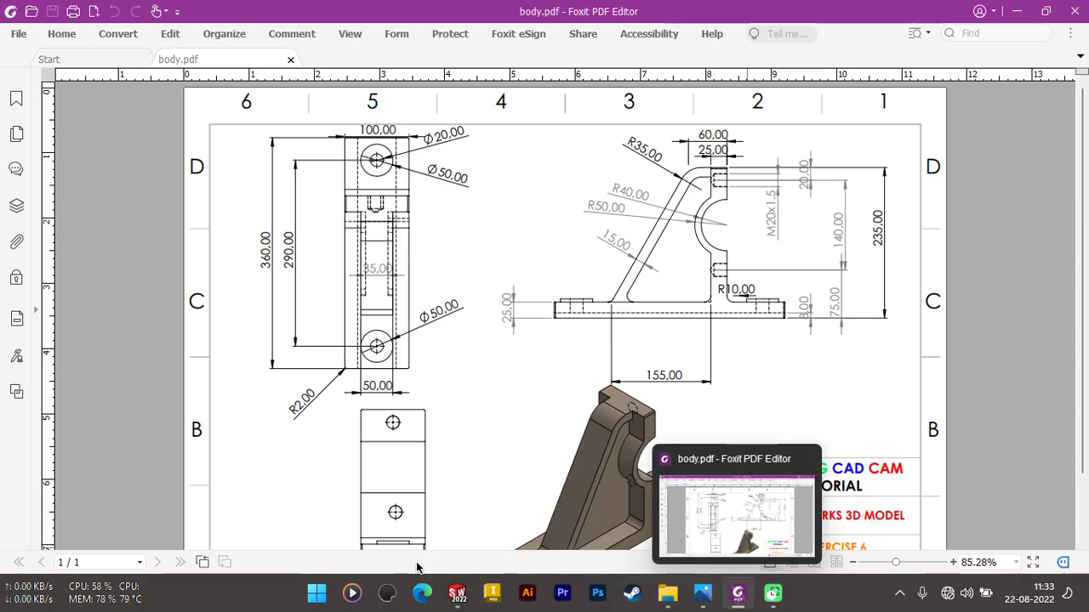
left_click(457, 592)
middle_click_drag(492, 449, 572, 457)
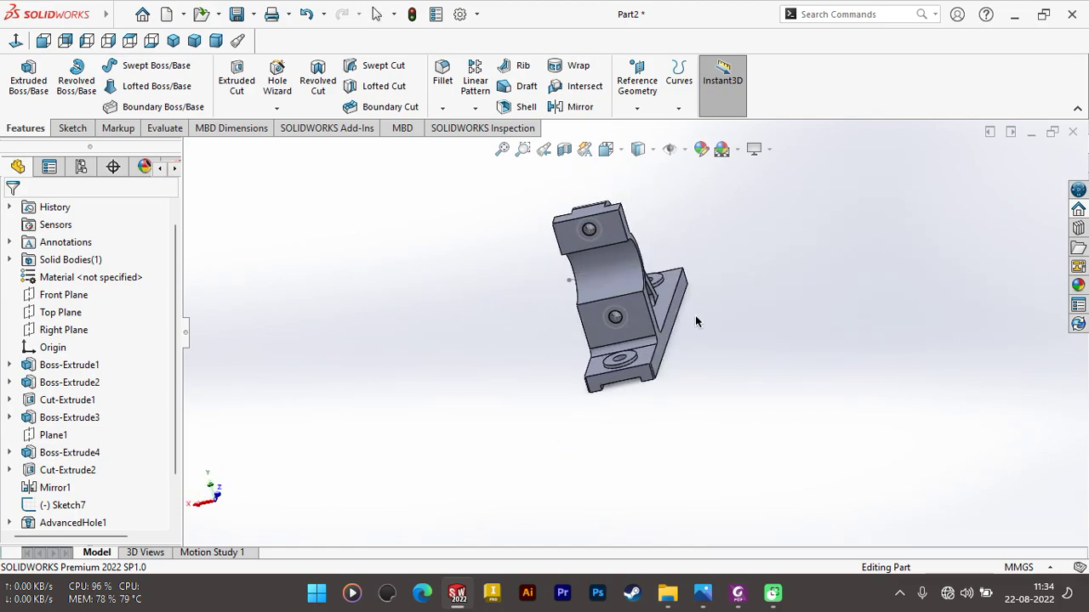
mouse_move(572, 457)
middle_mouse_down()
mouse_move(515, 185)
mouse_move(638, 348)
mouse_move(685, 384)
mouse_move(561, 365)
mouse_move(609, 369)
mouse_move(813, 511)
middle_mouse_up()
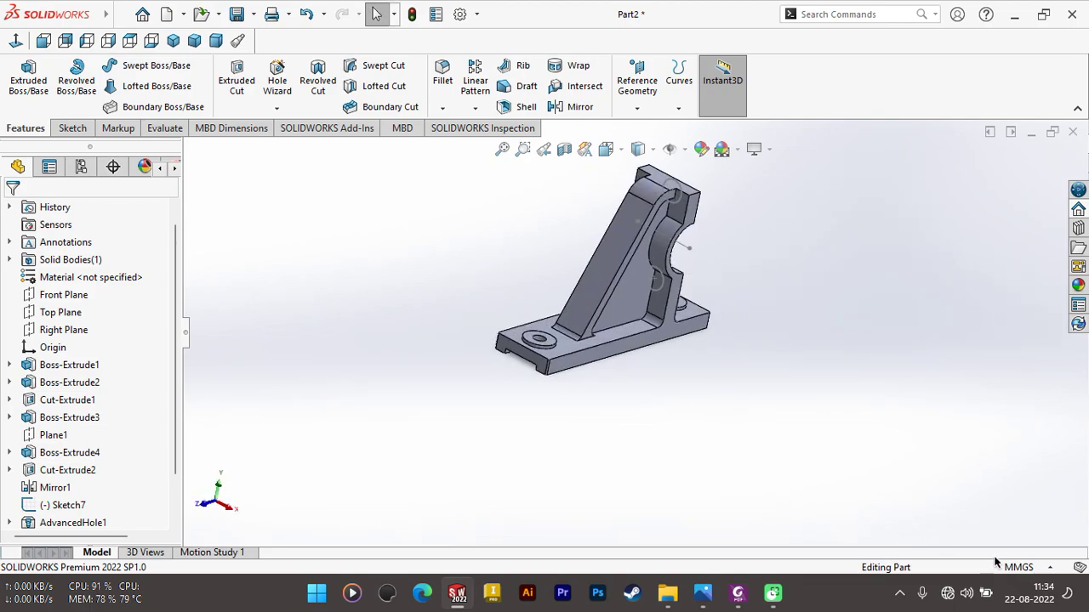
mouse_move(535, 265)
middle_mouse_down()
mouse_move(539, 253)
mouse_move(731, 294)
mouse_move(757, 290)
mouse_move(778, 267)
middle_mouse_up()
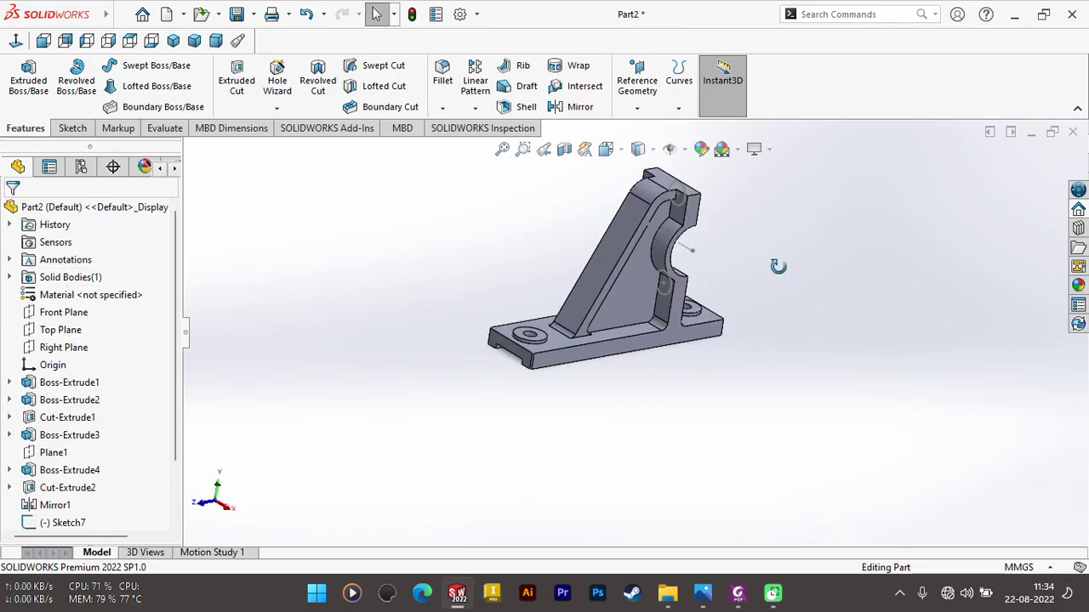
scroll(756, 196, "up", 2)
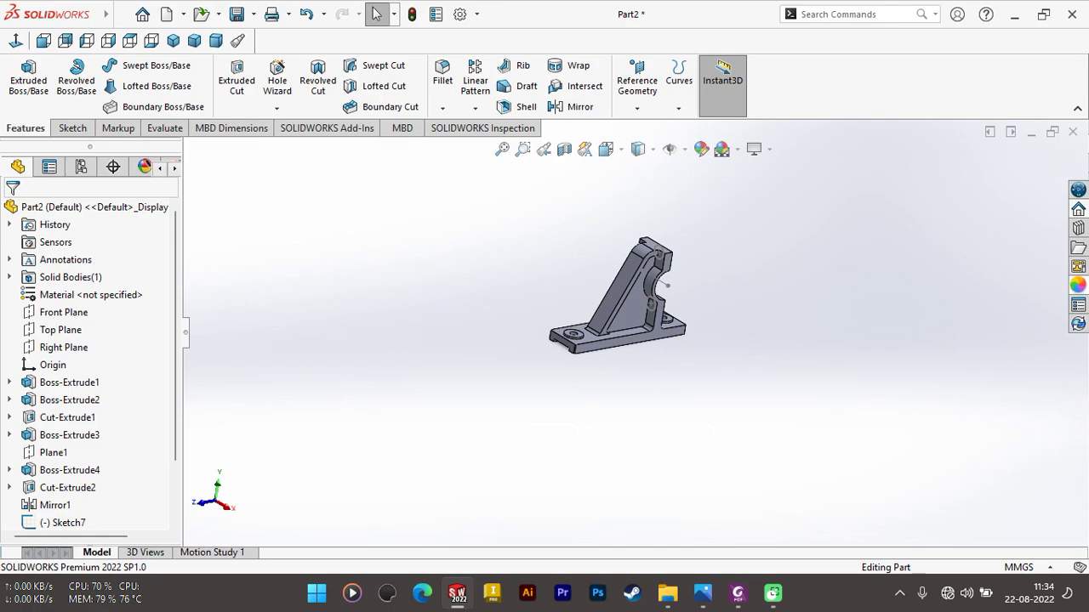
left_click(1078, 286)
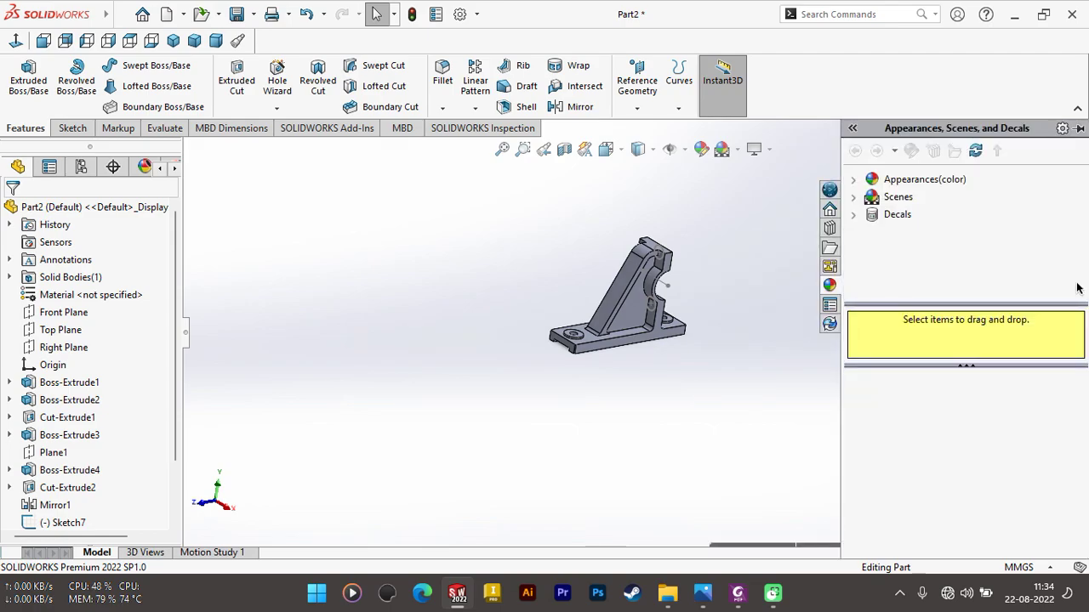
Step: Apply the polished copper appearance from Metal > Copper to the whole bracket
left_click(854, 180)
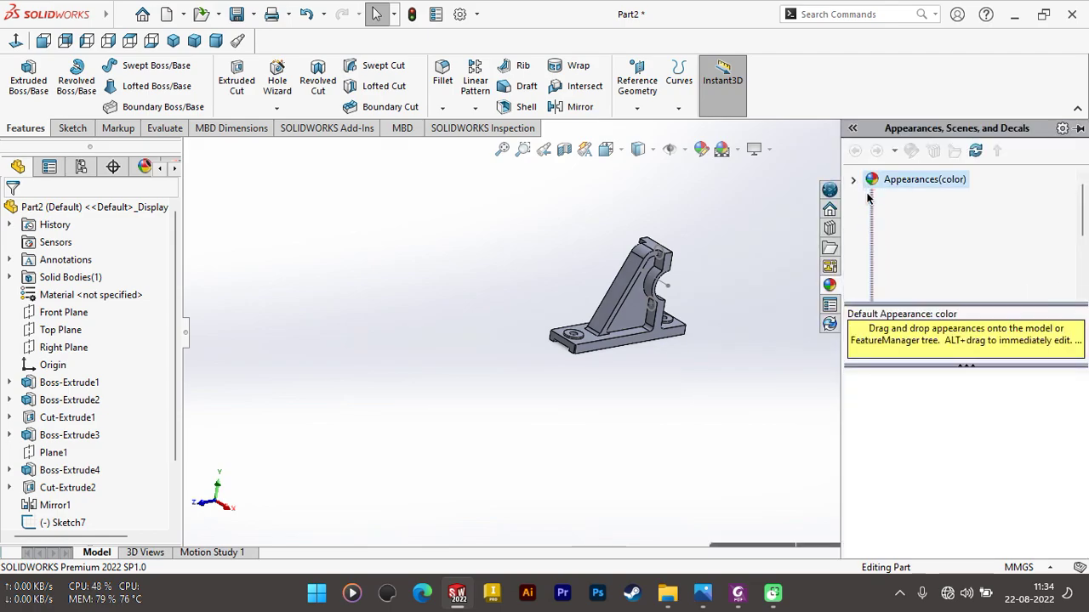
left_click(899, 219)
double_click(899, 216)
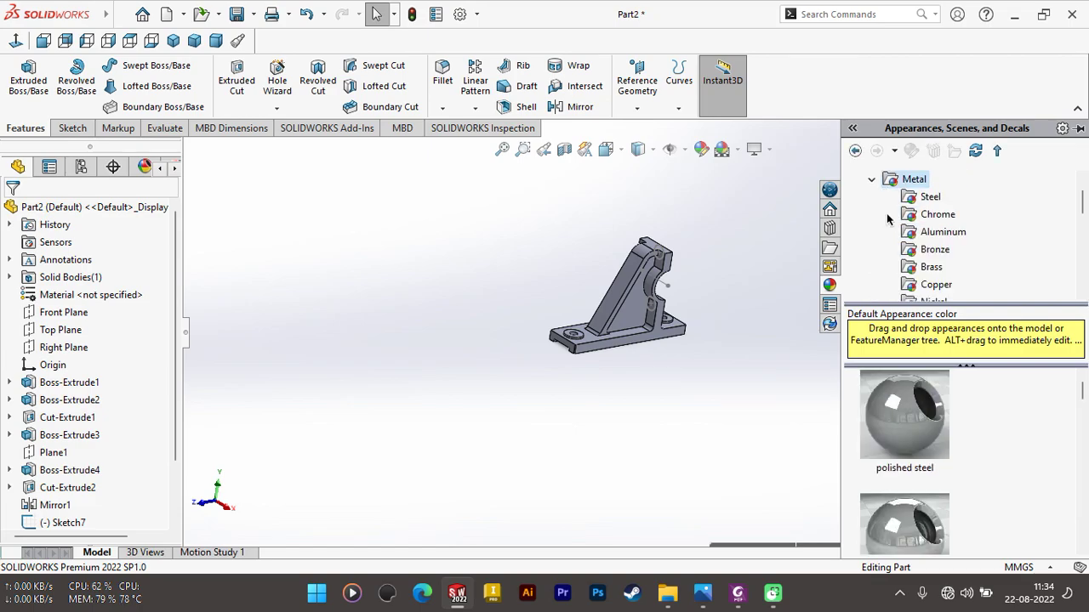
scroll(943, 400, "down", 5)
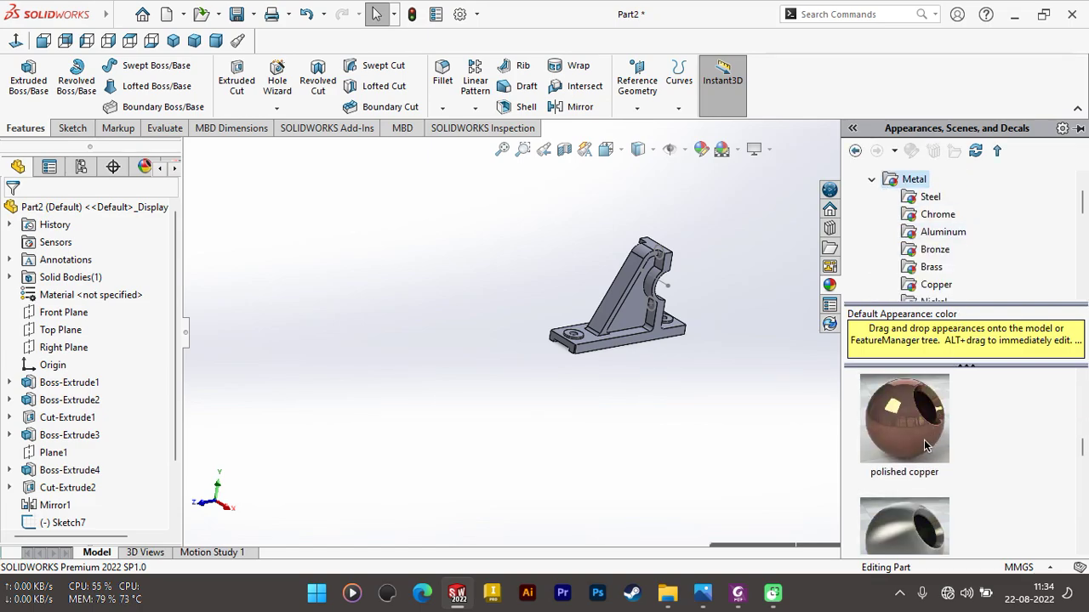
left_click(909, 443)
double_click(907, 443)
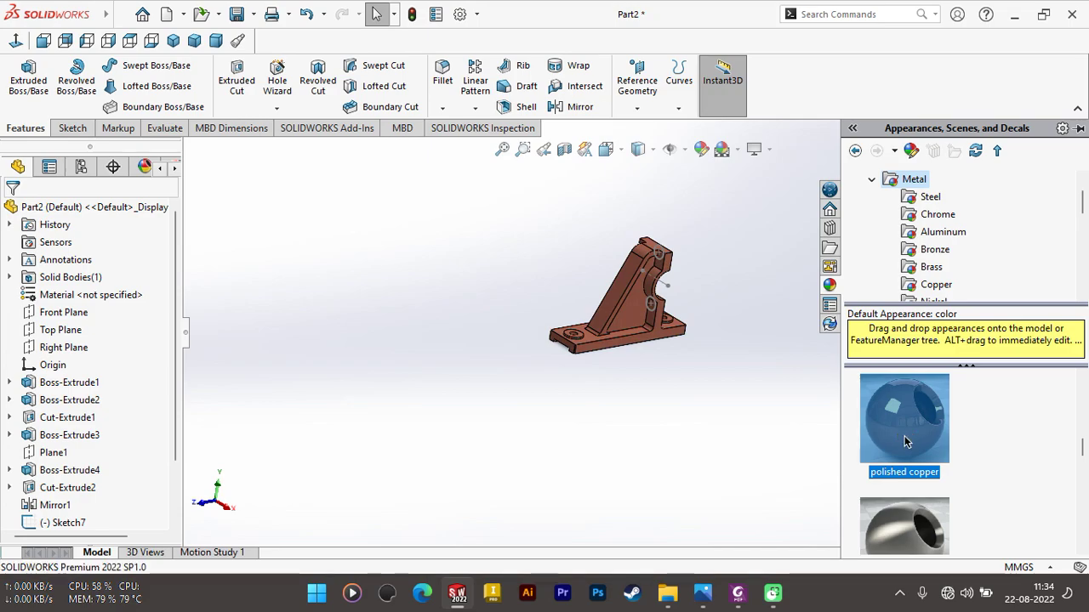
left_click(696, 378)
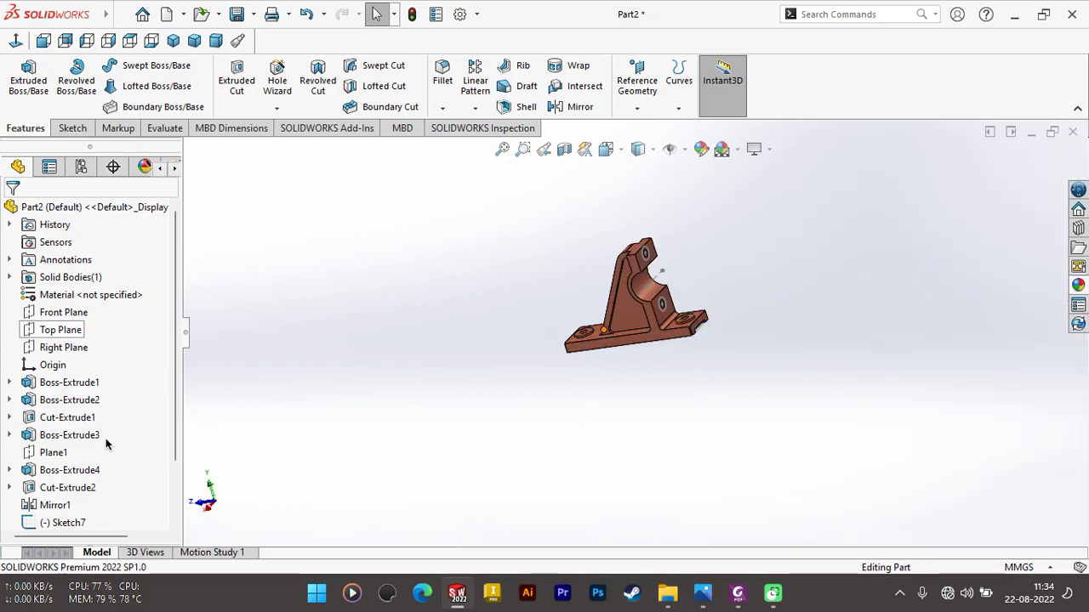
left_click(69, 128)
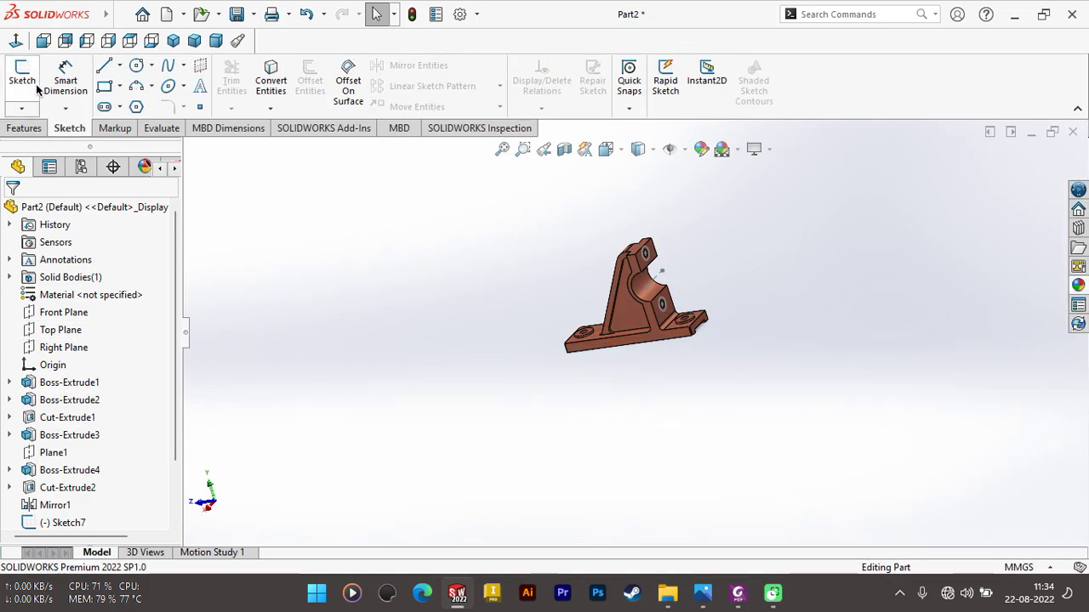
Step: Hide Sketch7, then check the copper bracket in Right and Isometric views
right_click(73, 522)
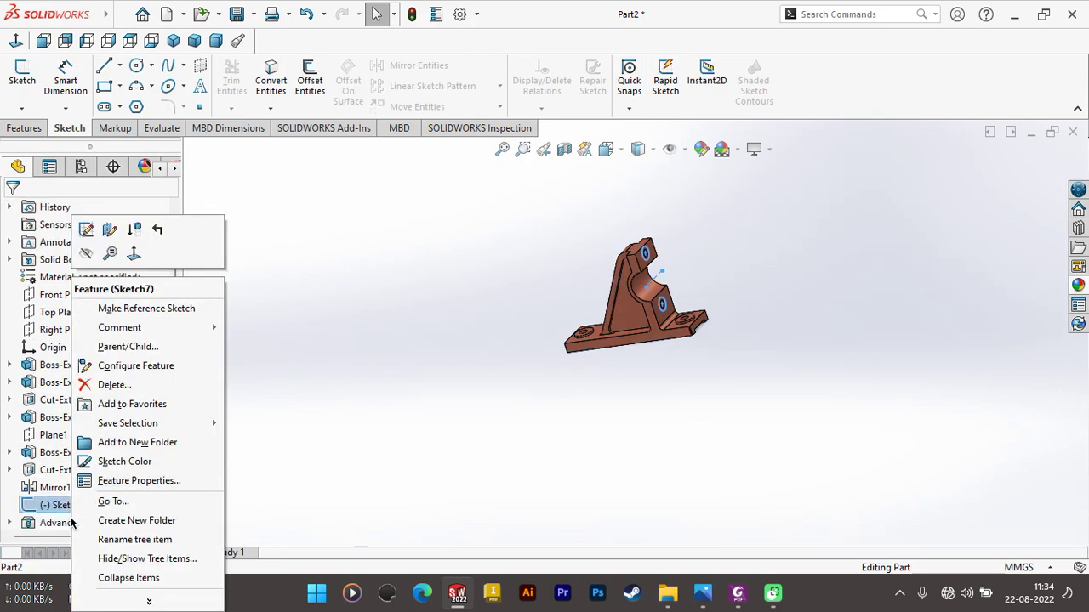
left_click(93, 256)
left_click(464, 236)
middle_click_drag(464, 235, 664, 266)
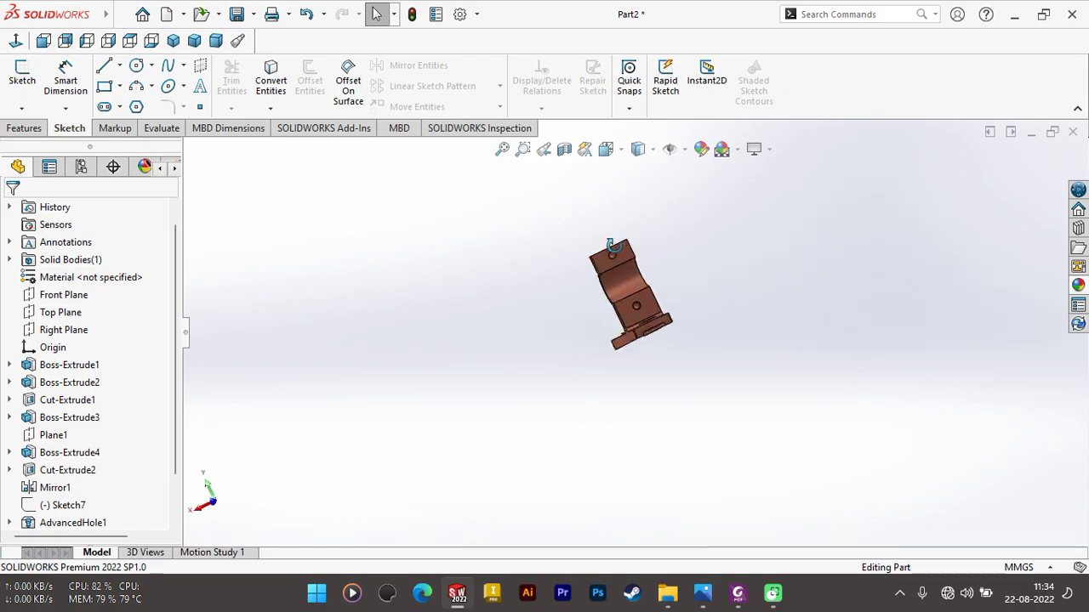
scroll(580, 329, "down", 10)
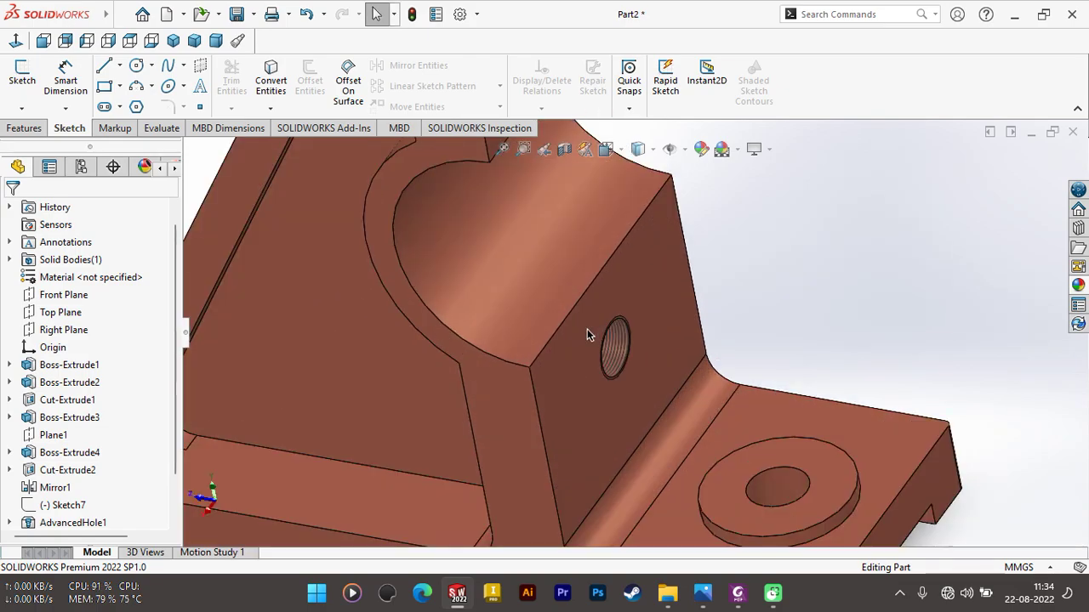
key("f")
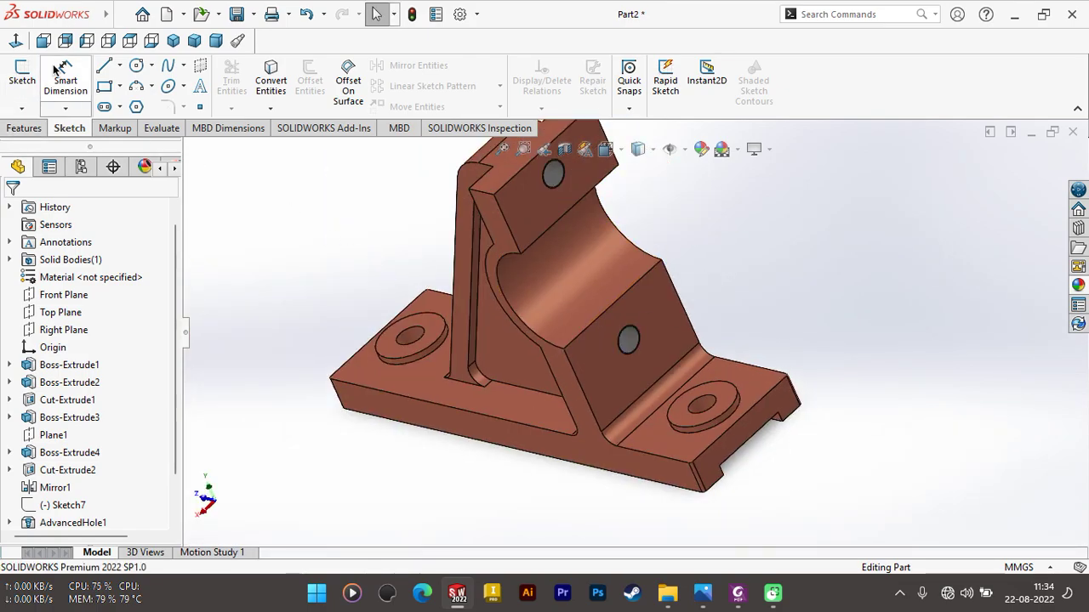
left_click(15, 41)
left_click(172, 40)
mouse_move(809, 349)
middle_mouse_down()
mouse_move(628, 265)
mouse_move(545, 283)
mouse_move(474, 245)
middle_mouse_up()
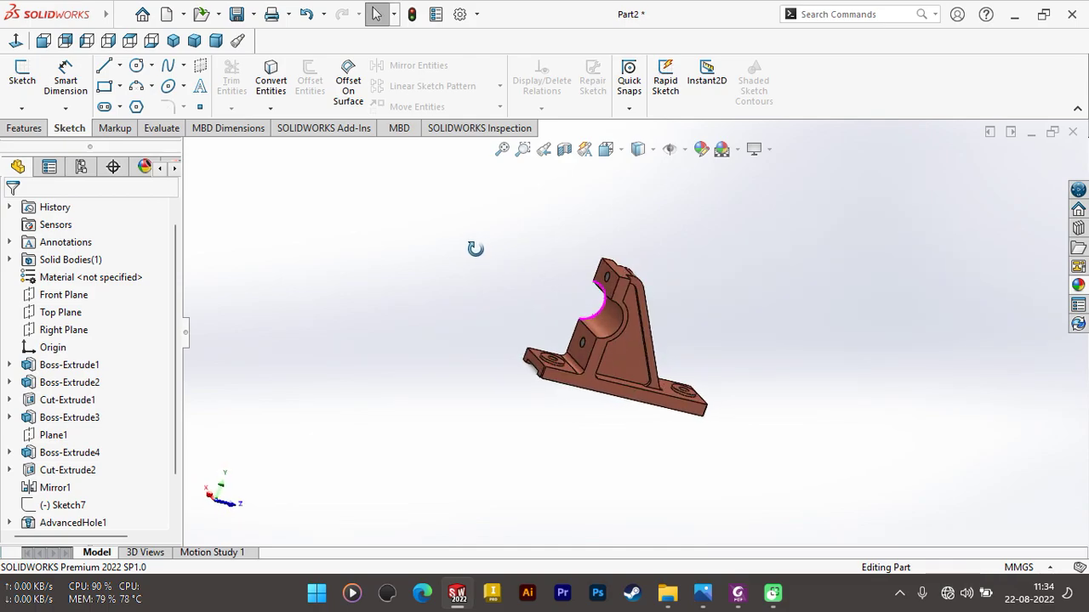
mouse_move(567, 428)
middle_mouse_down()
mouse_move(551, 319)
mouse_move(571, 374)
mouse_move(505, 335)
mouse_move(611, 294)
middle_mouse_up()
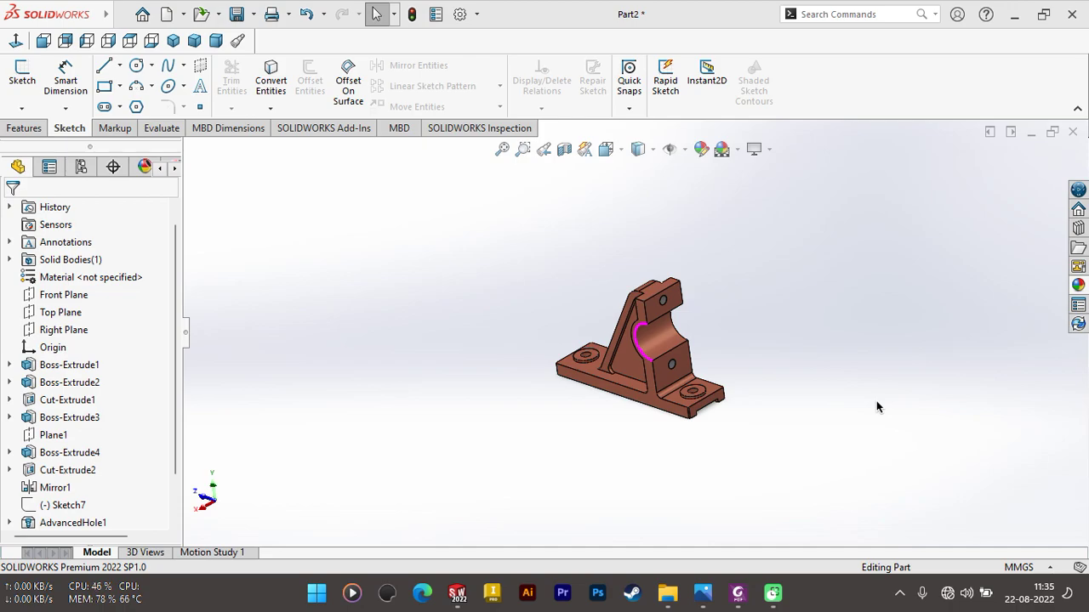
mouse_move(522, 349)
middle_mouse_down()
mouse_move(616, 399)
mouse_move(547, 357)
middle_mouse_up()
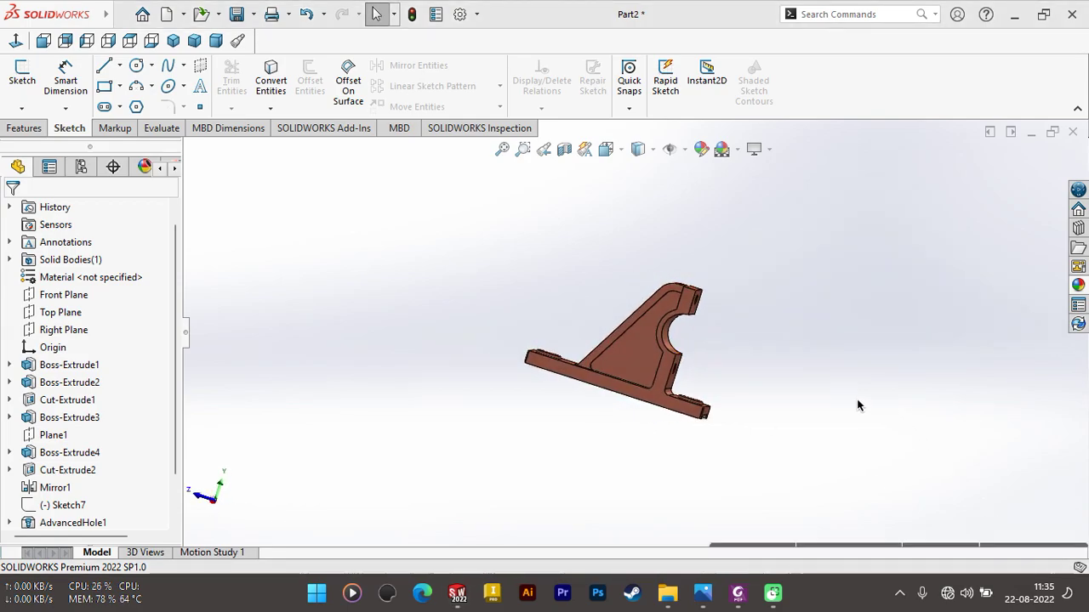
middle_click_drag(856, 403, 791, 404)
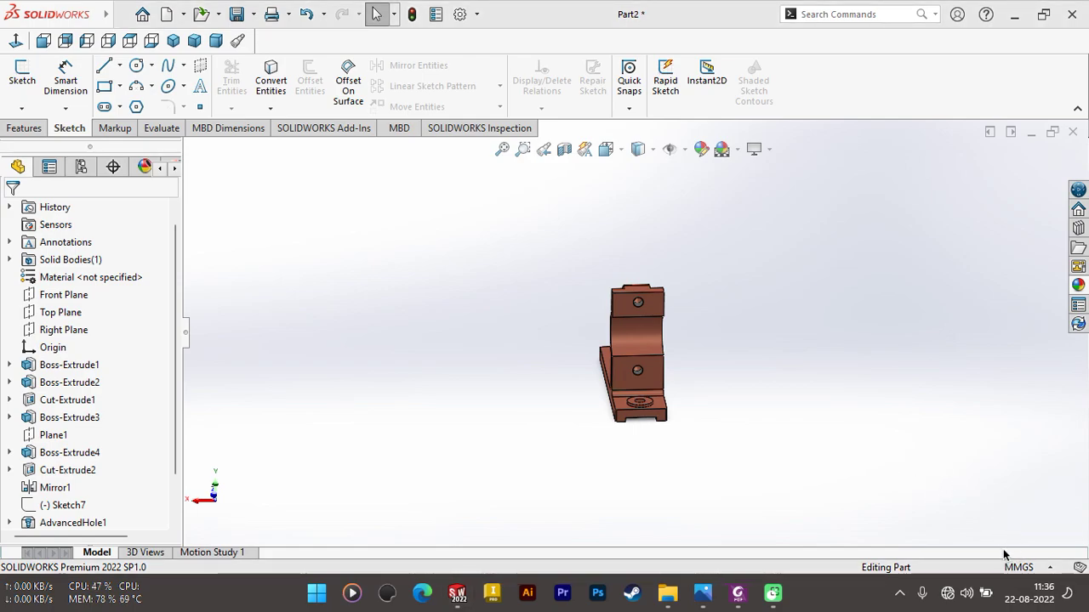
mouse_move(707, 385)
middle_mouse_down()
mouse_move(695, 384)
mouse_move(753, 396)
mouse_move(760, 409)
mouse_move(811, 403)
mouse_move(756, 380)
mouse_move(925, 495)
mouse_move(812, 445)
mouse_move(760, 435)
middle_mouse_up()
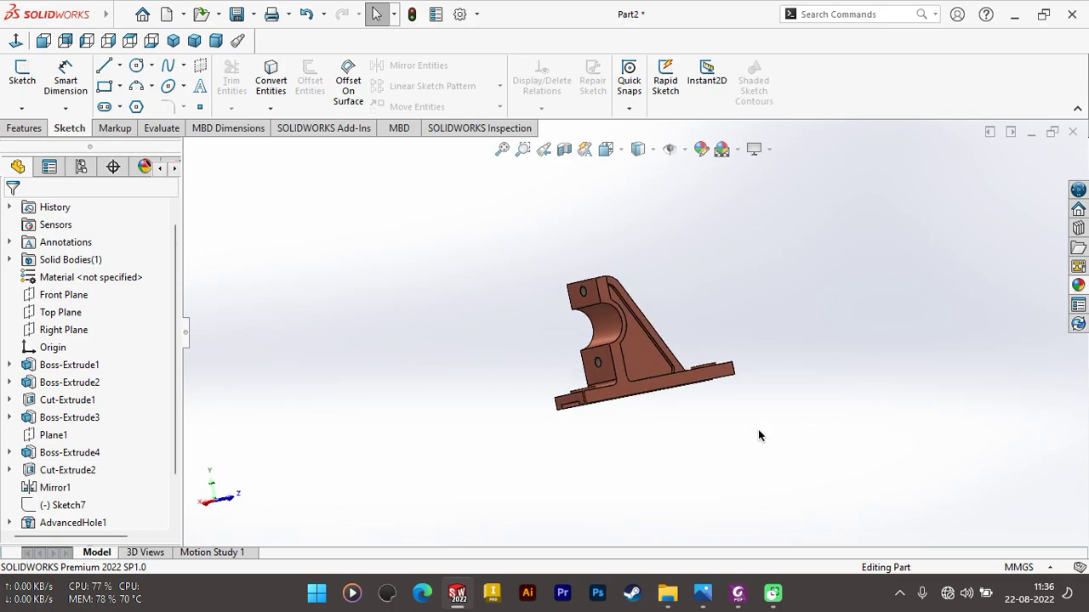
mouse_move(579, 395)
middle_mouse_down()
mouse_move(554, 376)
mouse_move(589, 412)
middle_mouse_up()
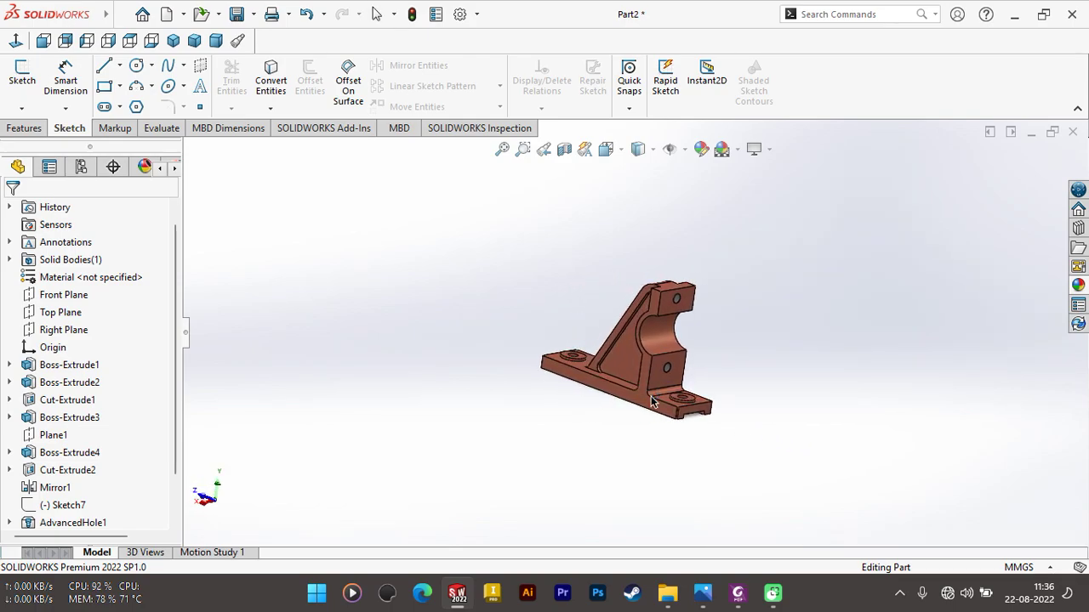
scroll(569, 347, "down", 3)
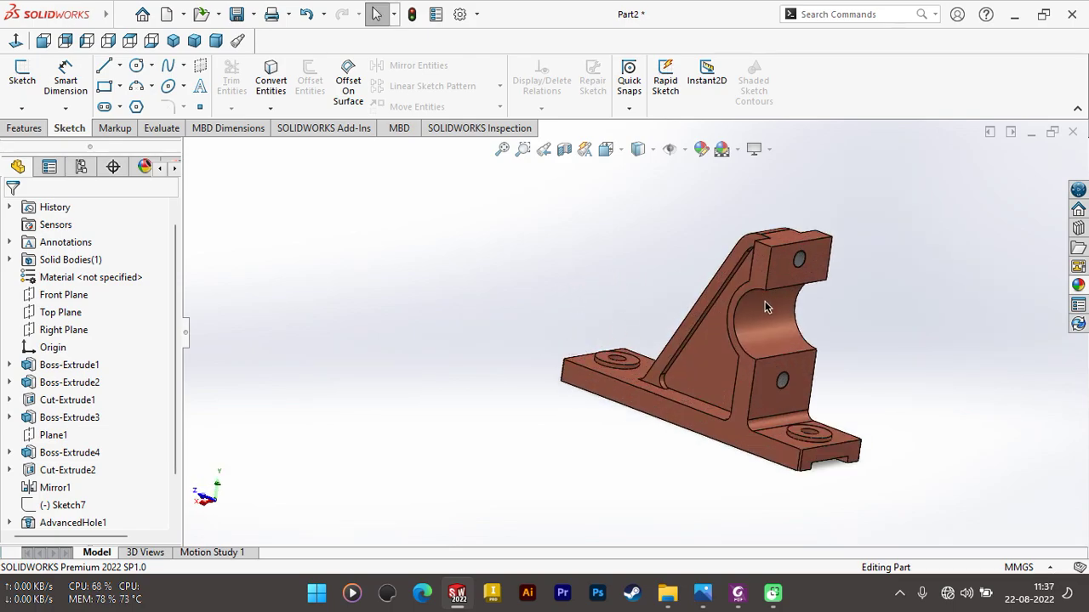